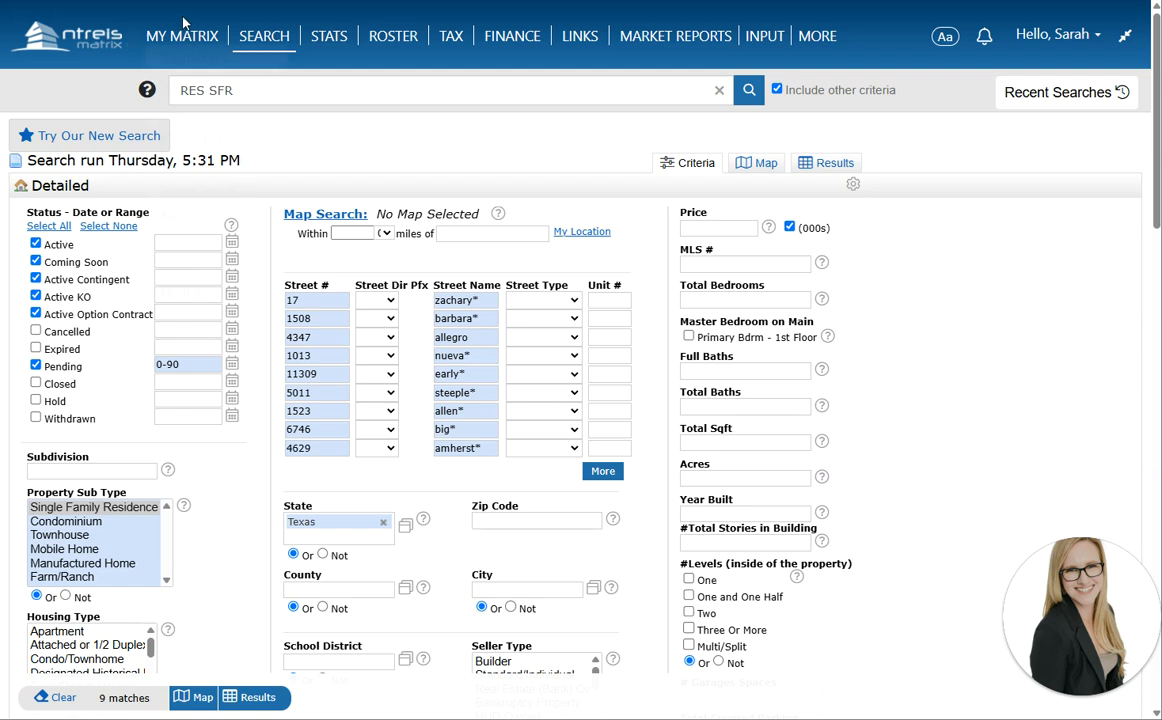
Adjust two listing-status filters on the zachary* street-address search and show its 9 results
mouse_move(250, 40)
drag(482, 302, 438, 300)
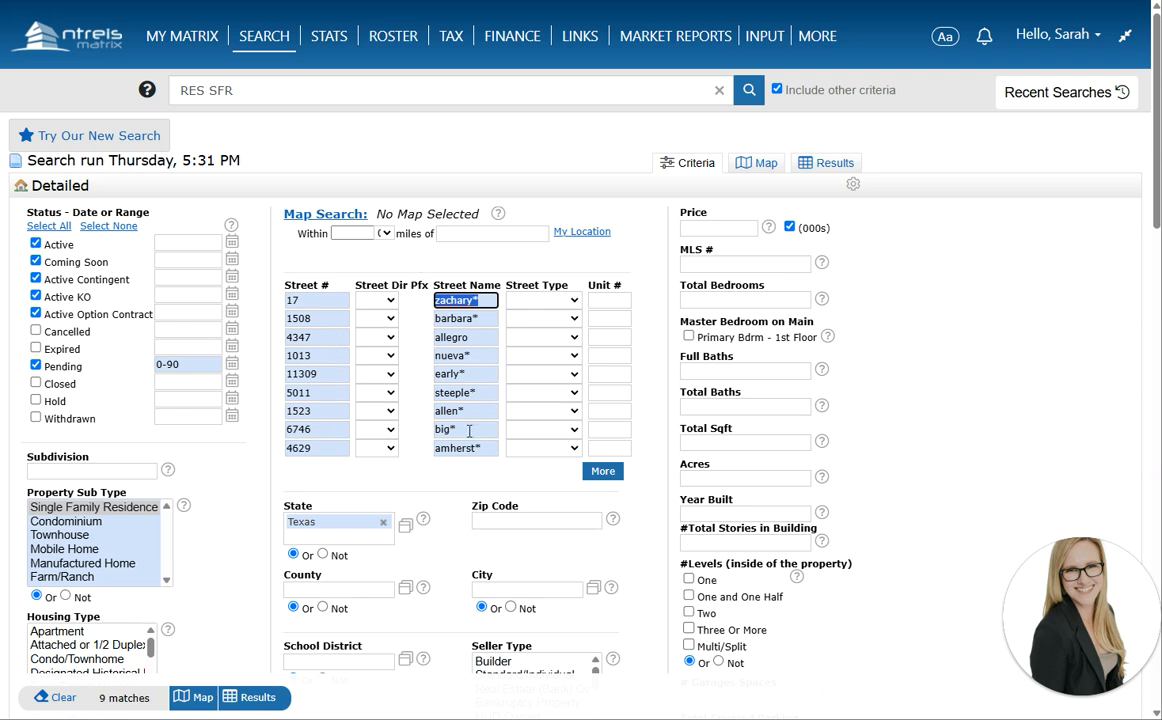
click(35, 313)
click(35, 366)
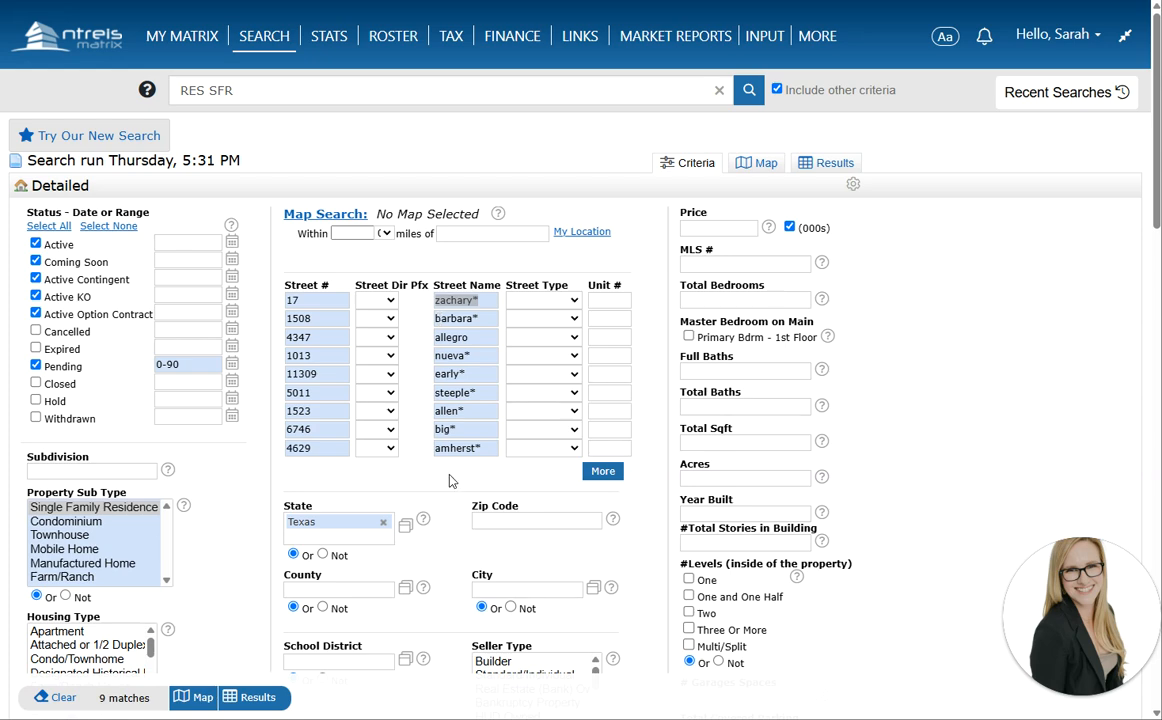
click(258, 698)
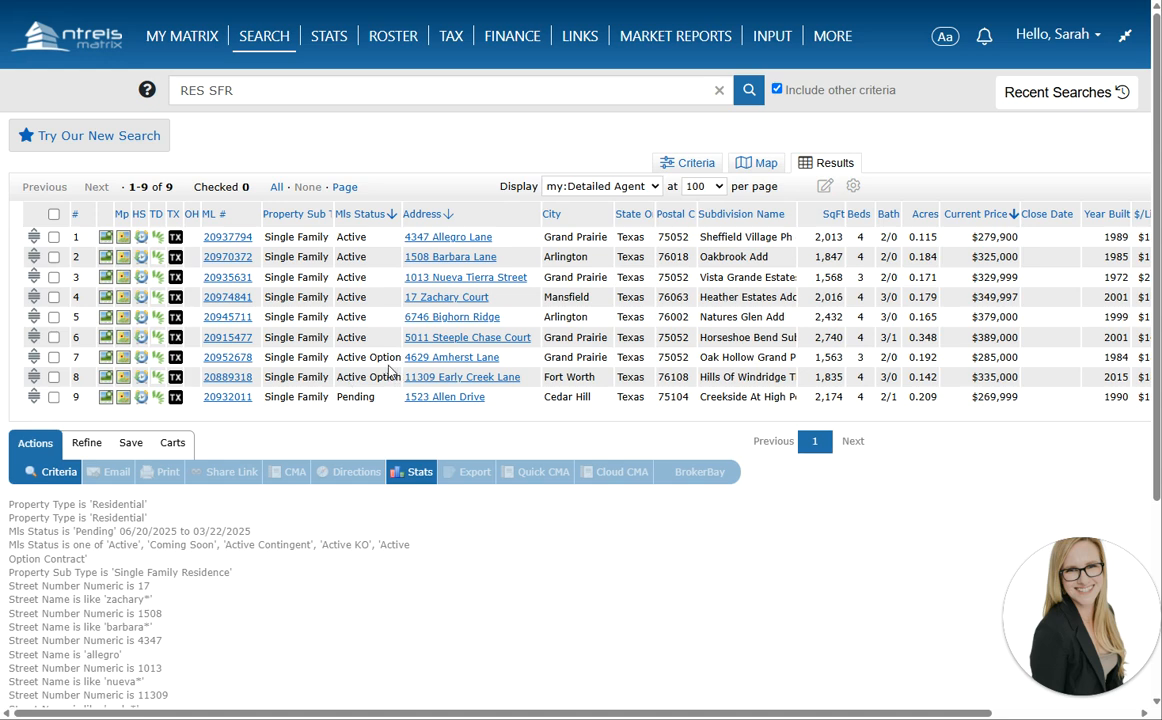
Check all listings except Amherst Lane, Early Creek Lane and Allen Drive, then map them
click(54, 214)
click(54, 357)
click(54, 377)
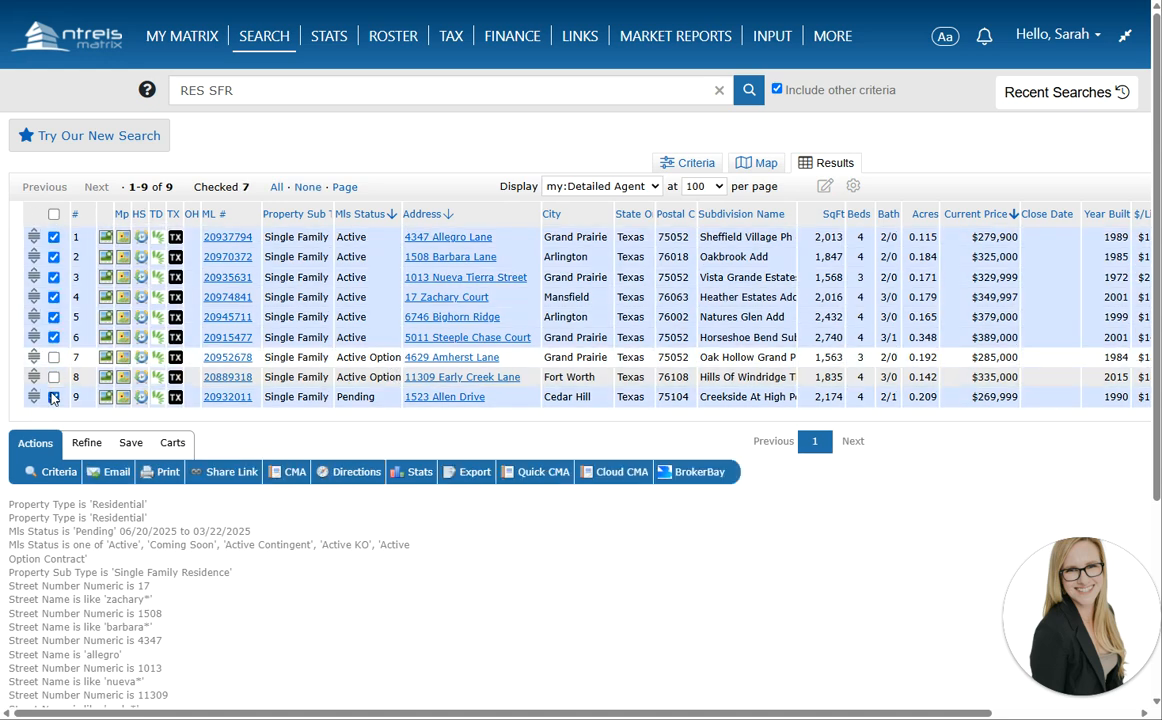
click(54, 397)
mouse_move(34, 337)
mouse_down()
mouse_move(37, 292)
mouse_move(40, 336)
mouse_up()
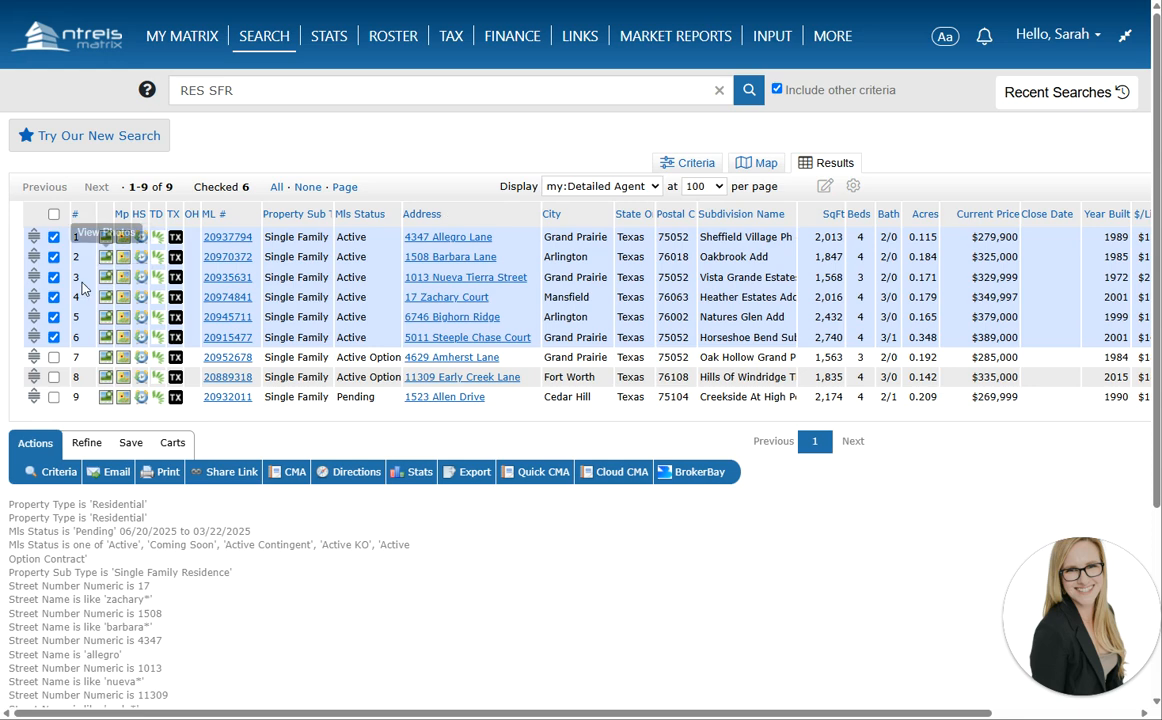
click(766, 165)
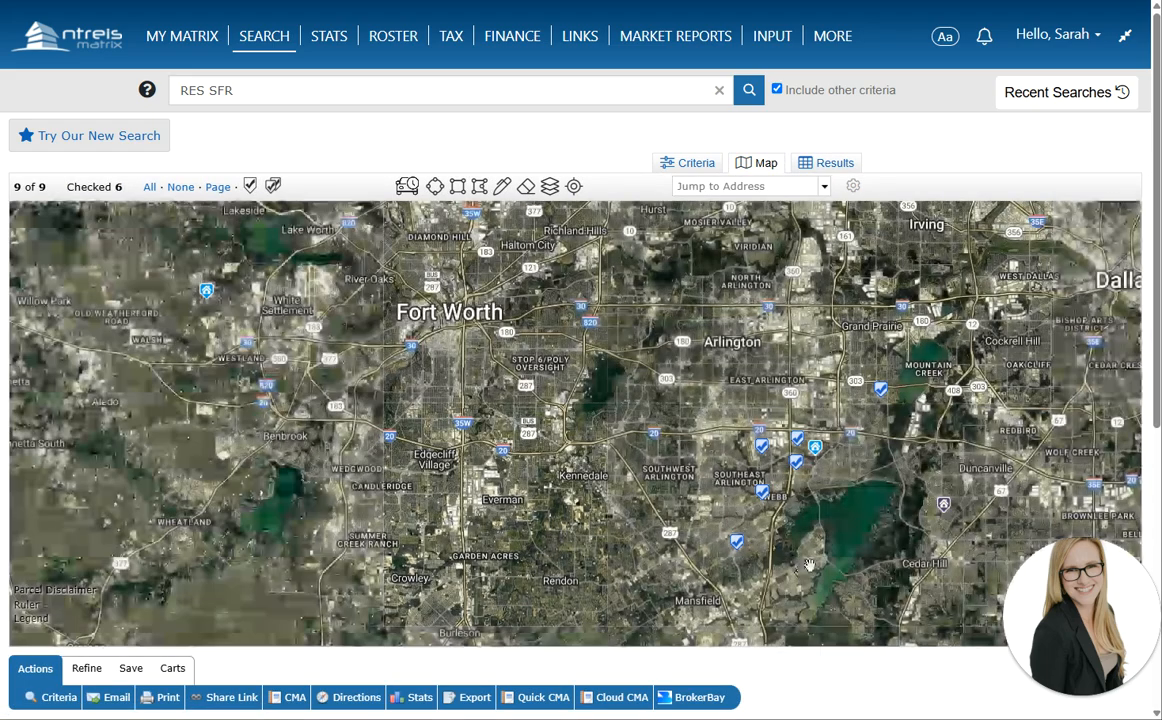
Switch the map to road view and get 21.5-mile driving directions for the six checked homes
click(204, 292)
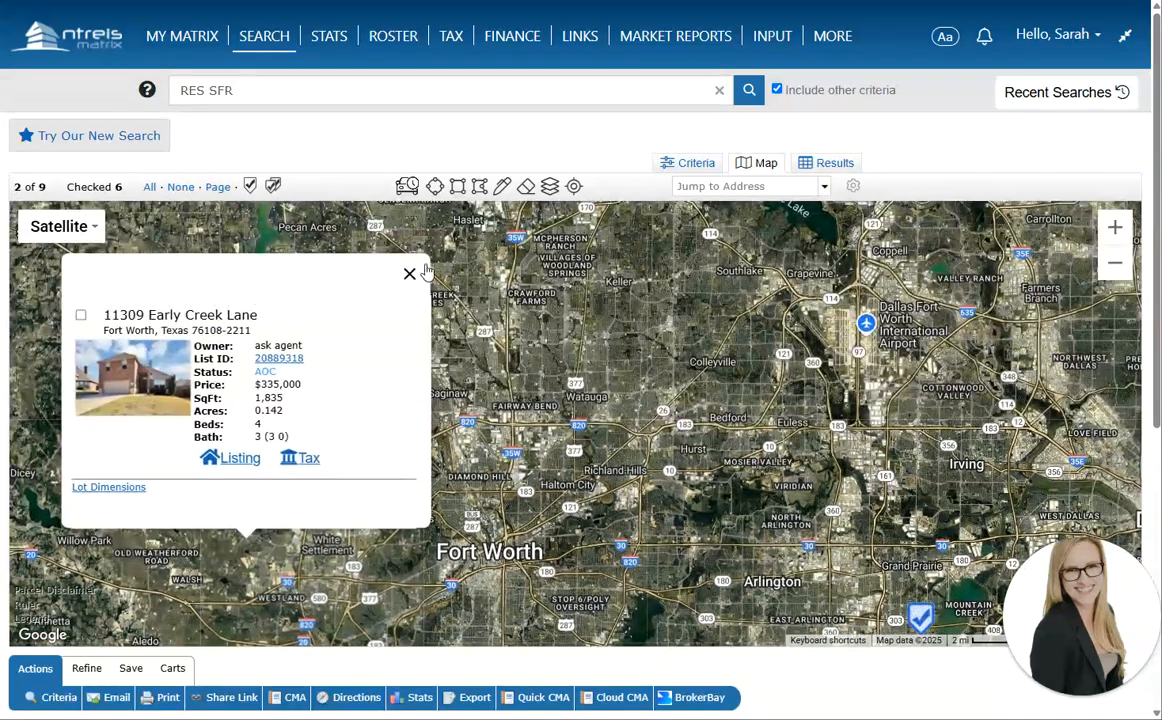
click(409, 273)
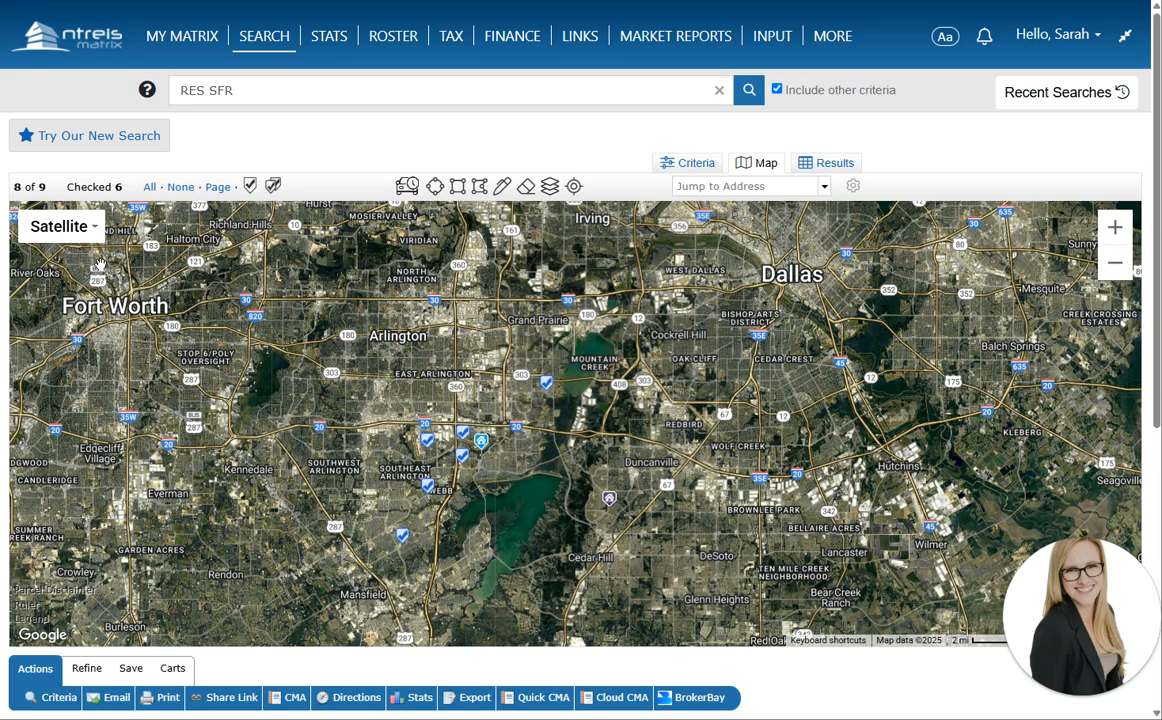
click(62, 227)
click(40, 259)
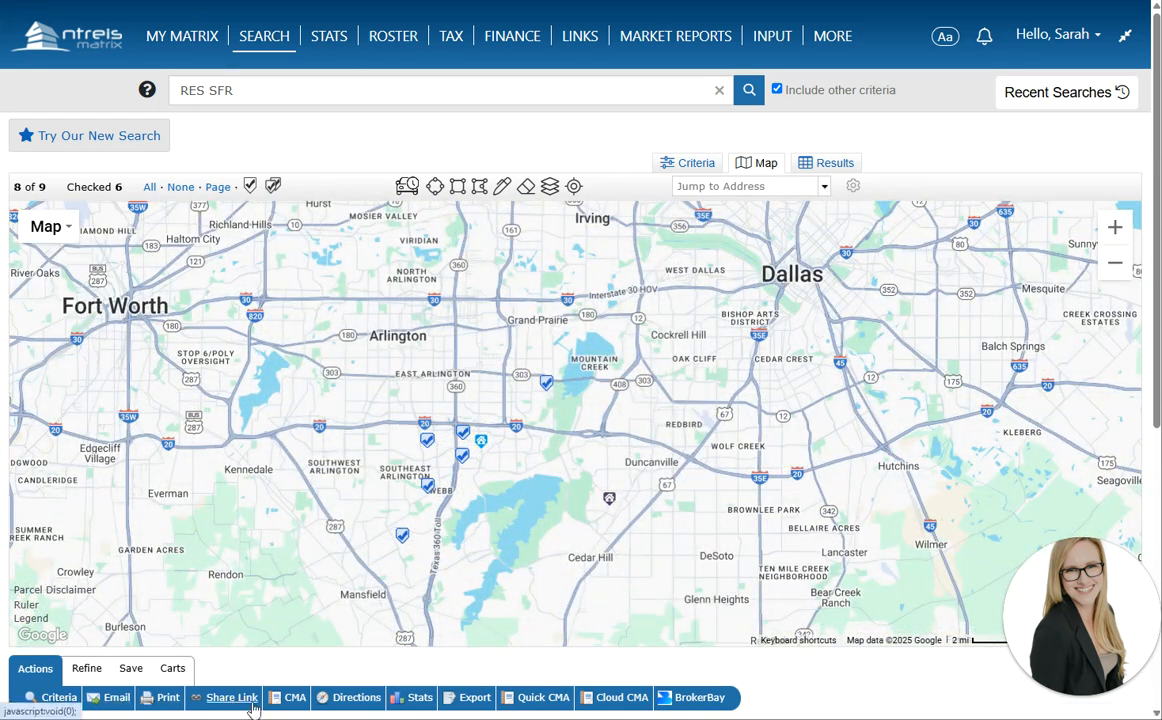
click(336, 706)
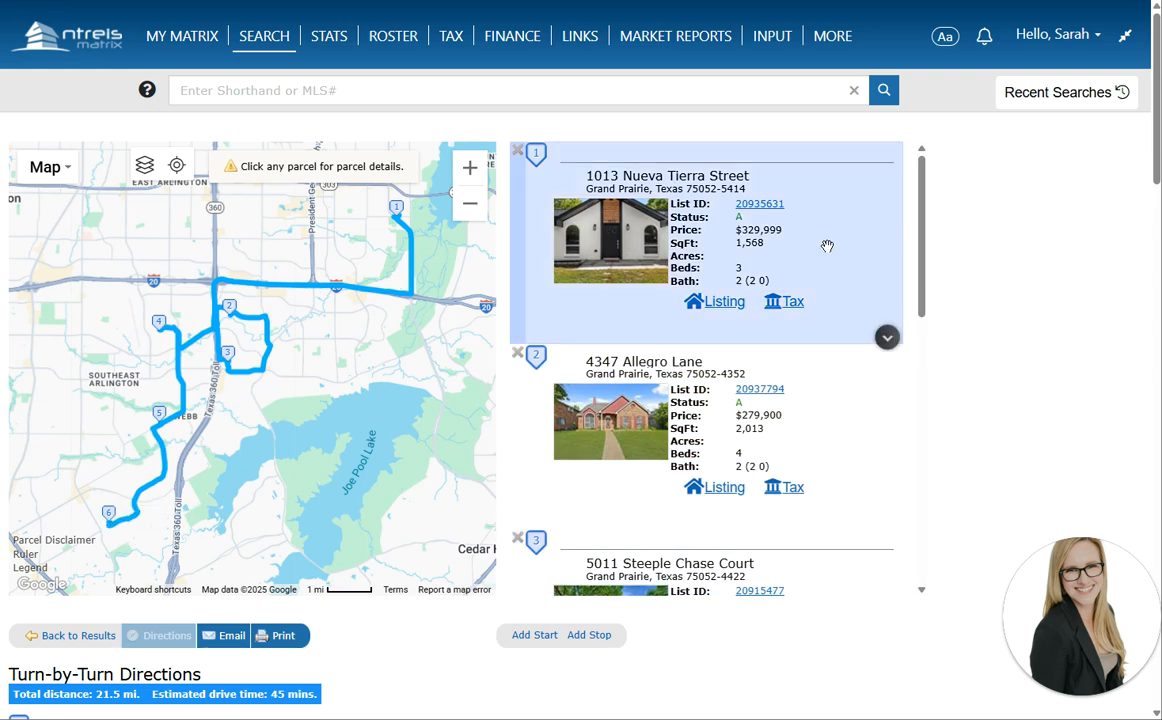
click(887, 337)
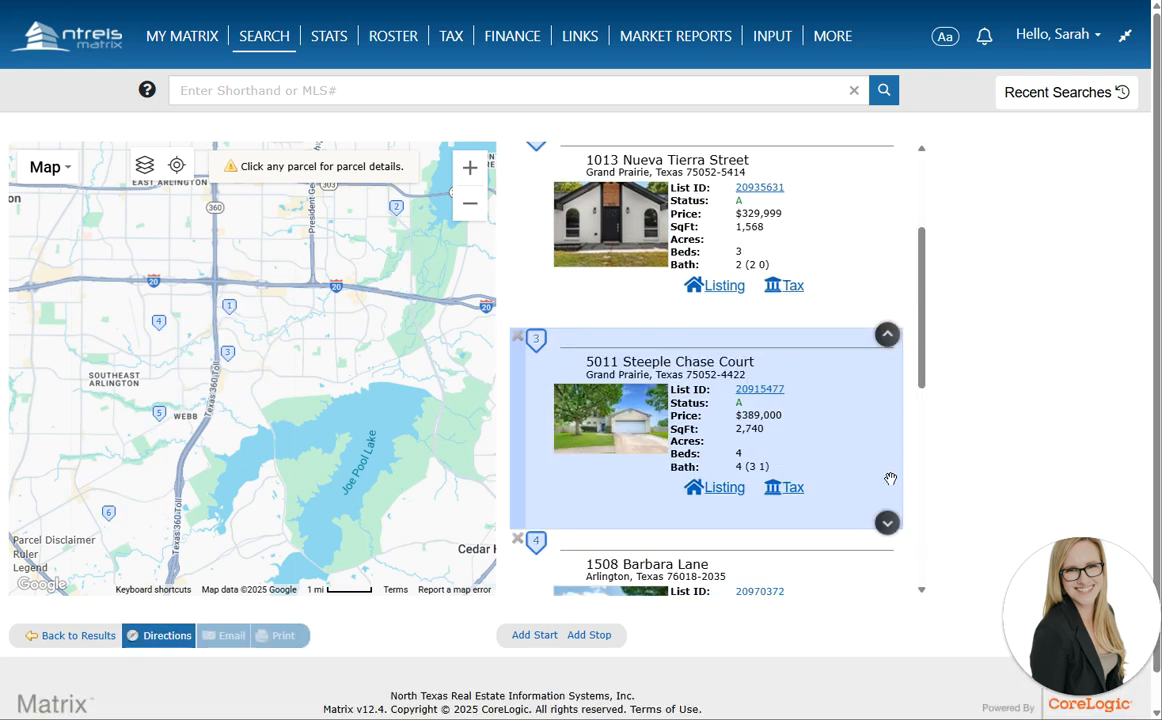
click(887, 522)
click(887, 335)
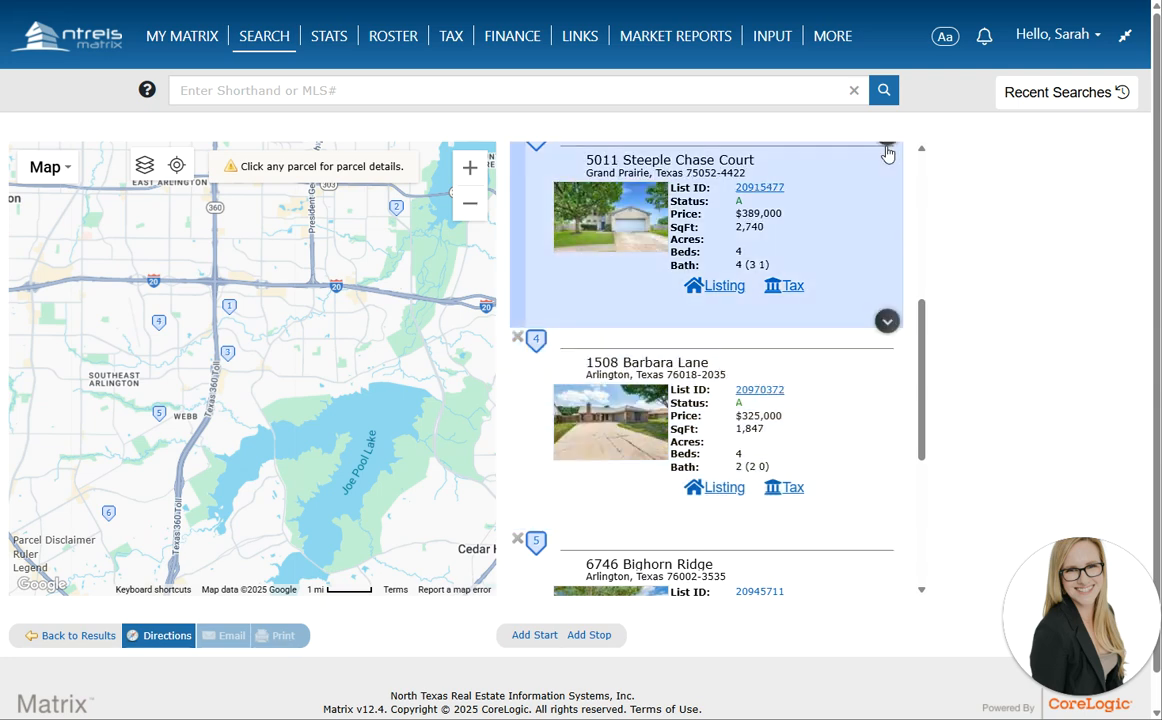
click(884, 147)
click(534, 635)
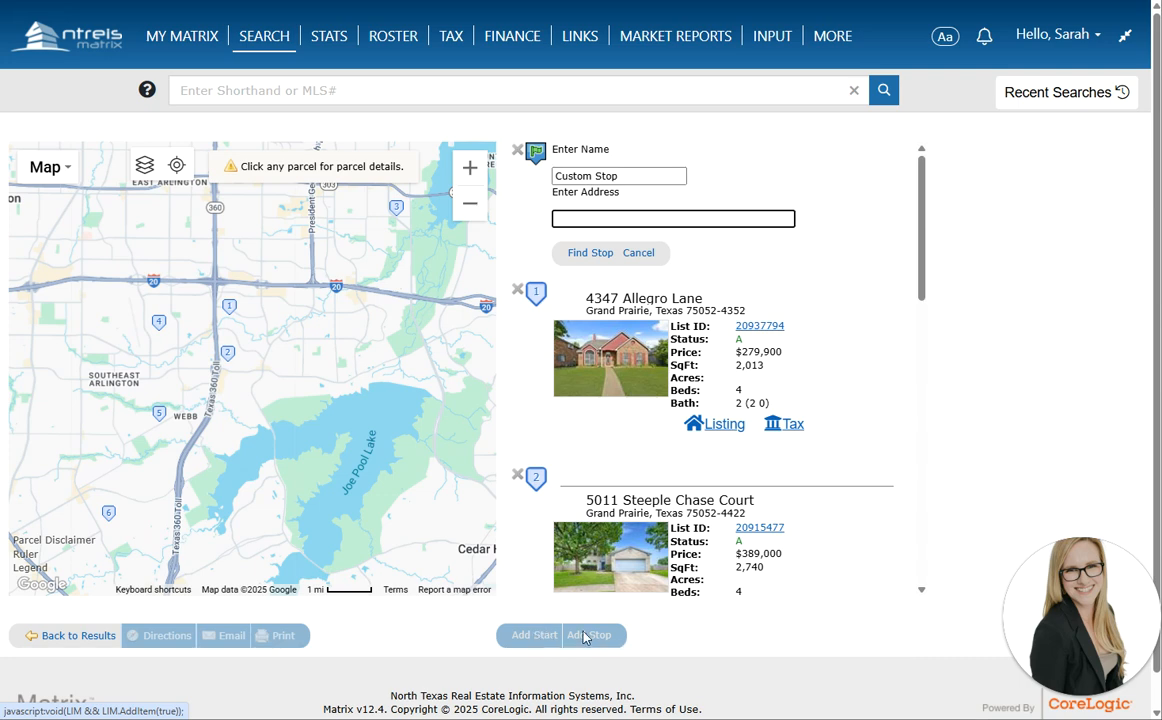
click(638, 252)
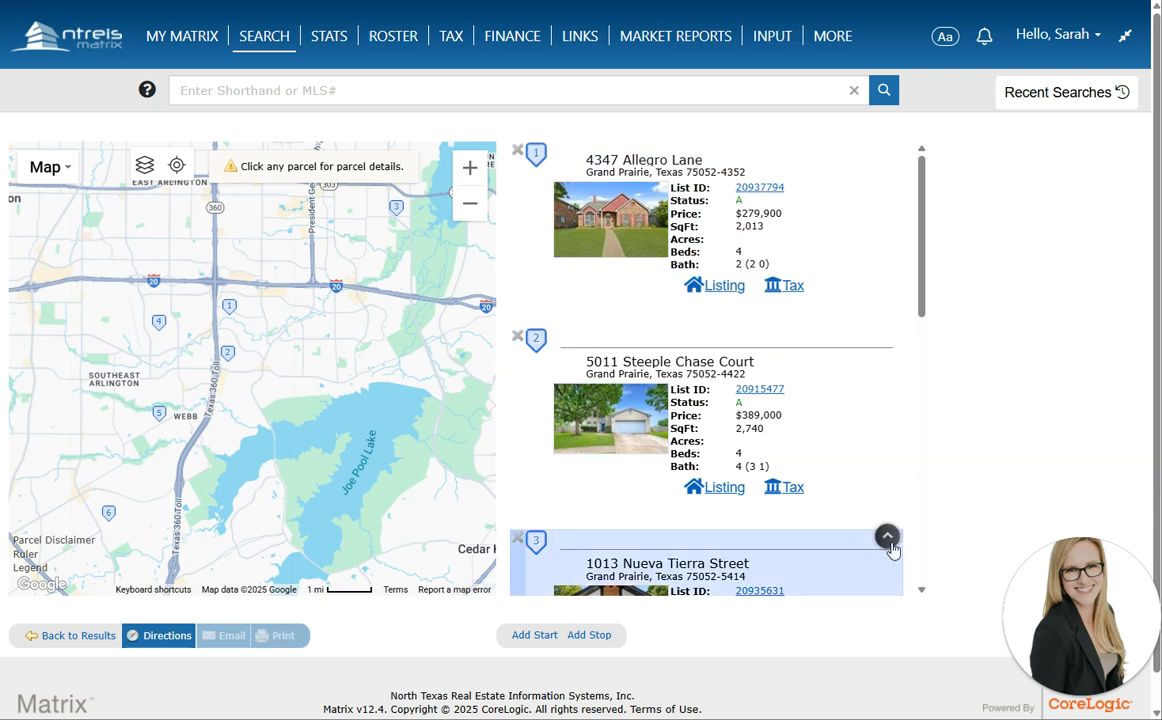
click(887, 540)
click(886, 338)
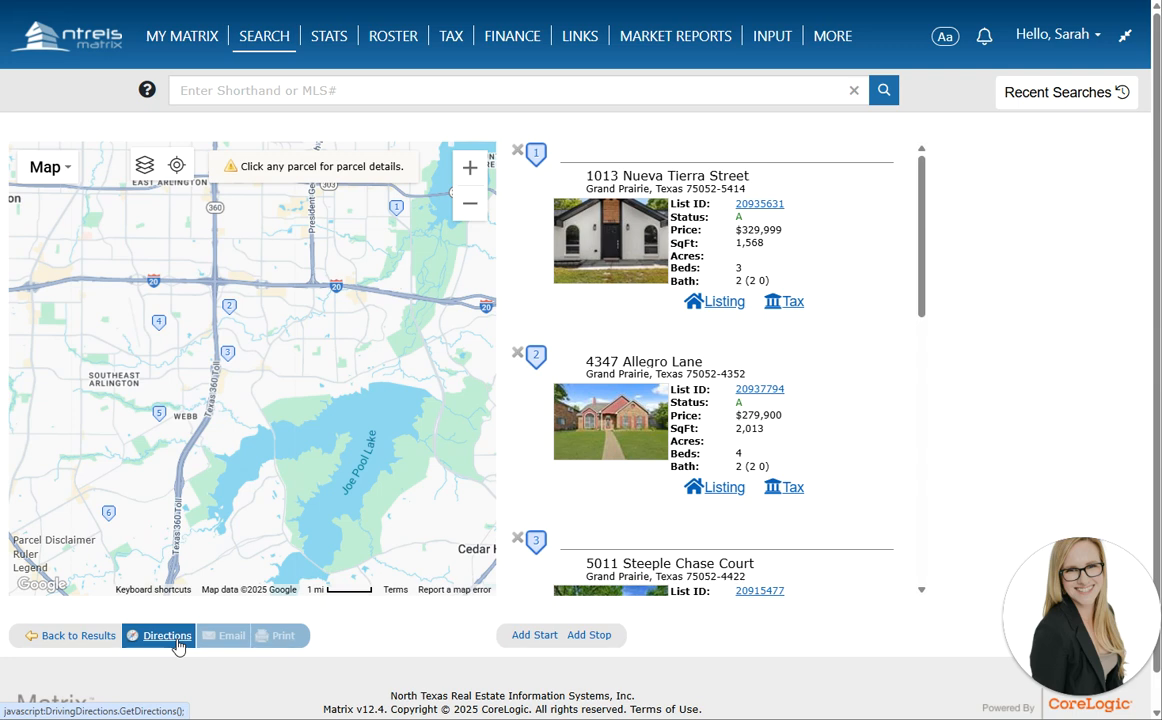
scroll(362, 414, down, 1)
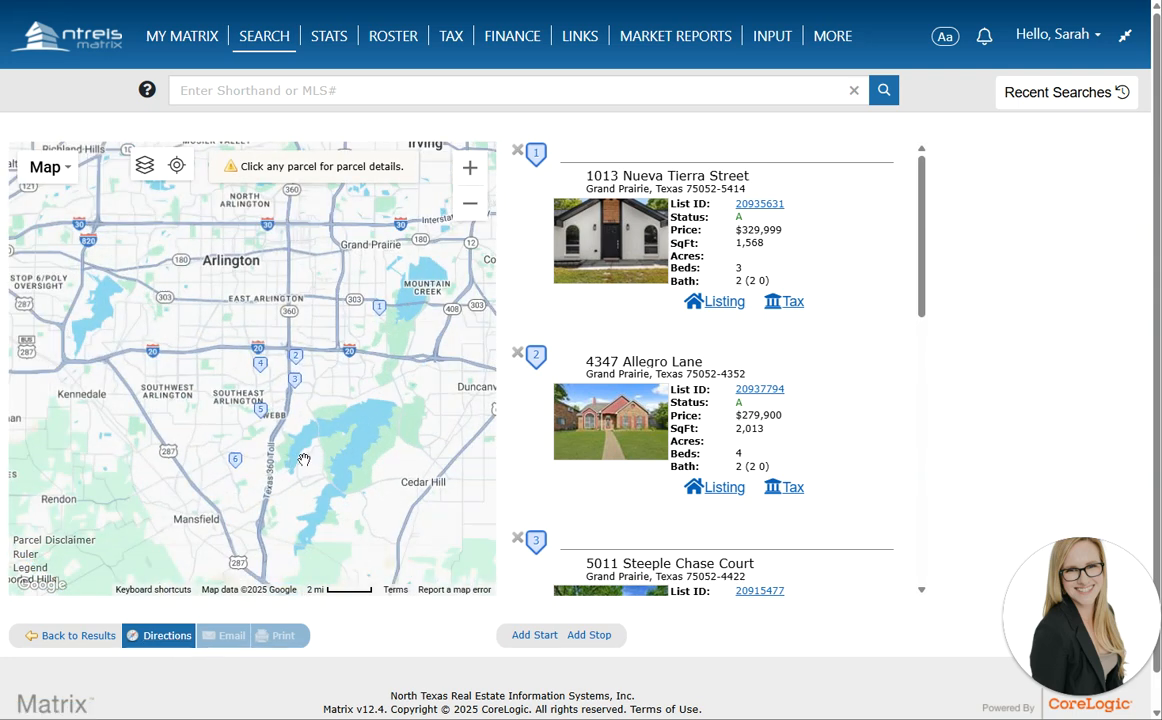
click(96, 634)
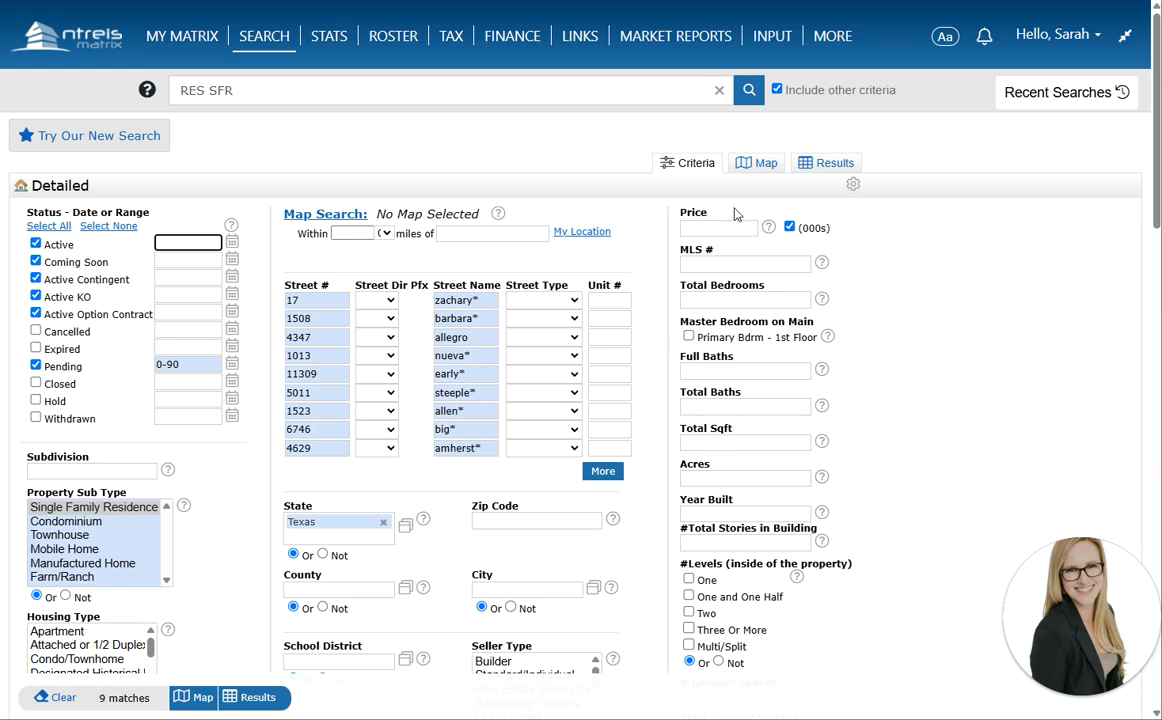
Return to the results list, check all 9 listings, and start a New Cart from the Carts options
click(807, 170)
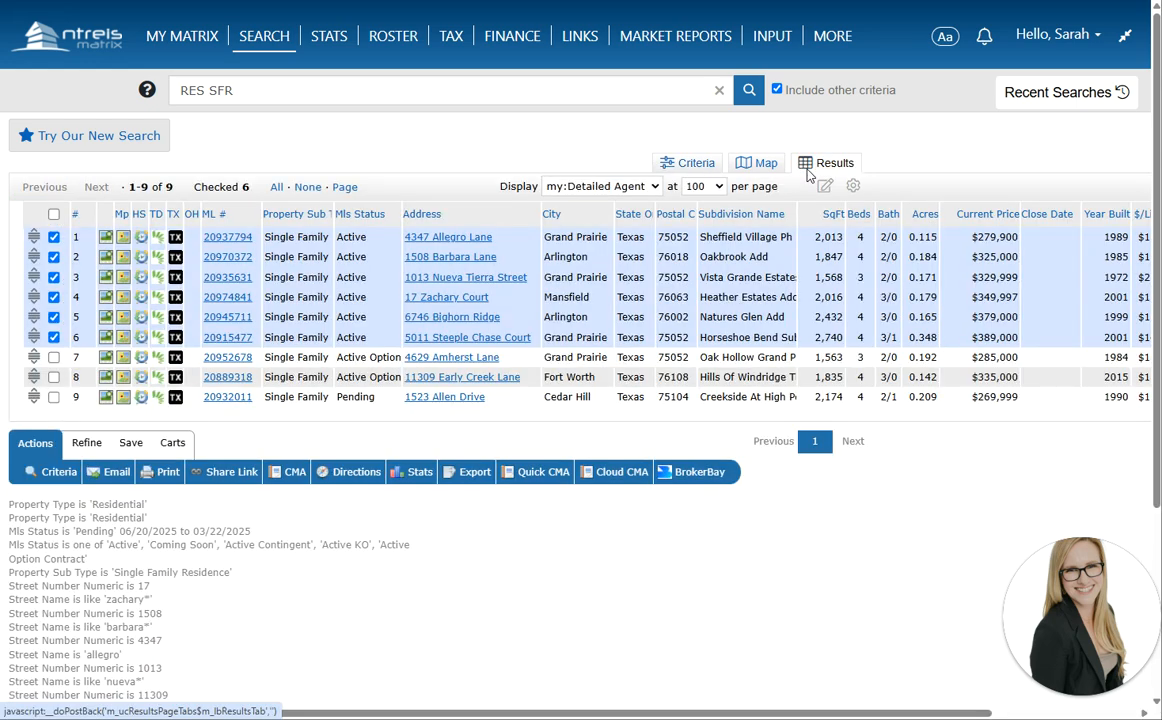
click(55, 215)
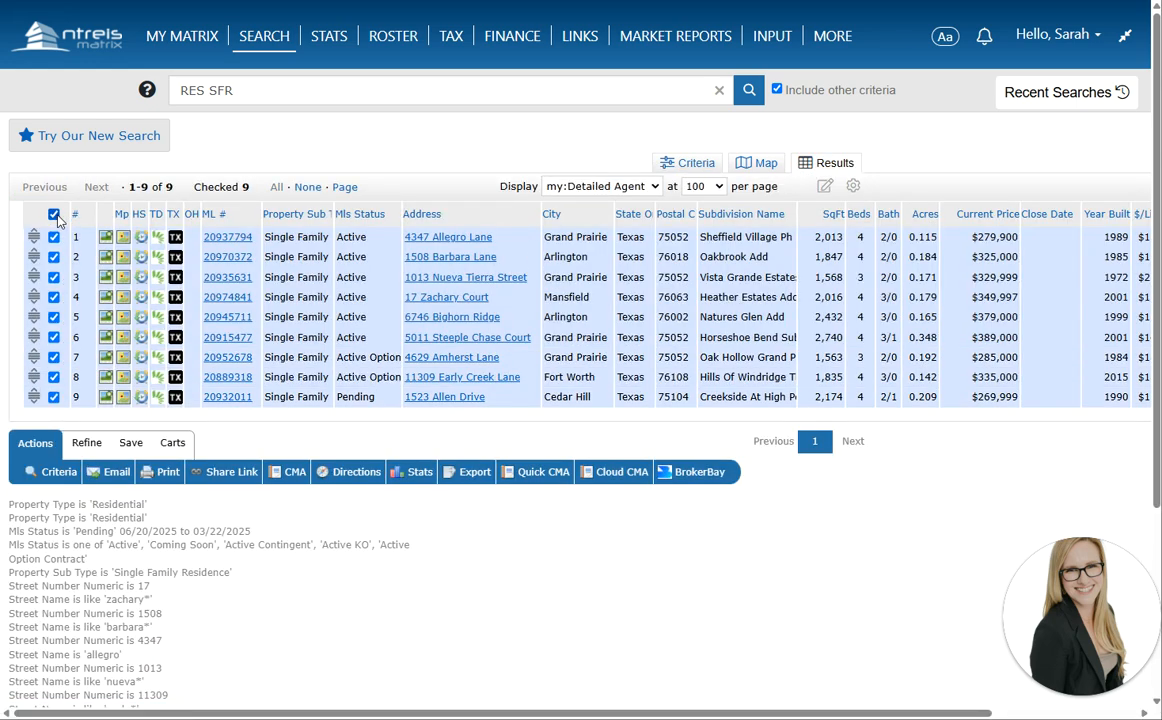
click(170, 445)
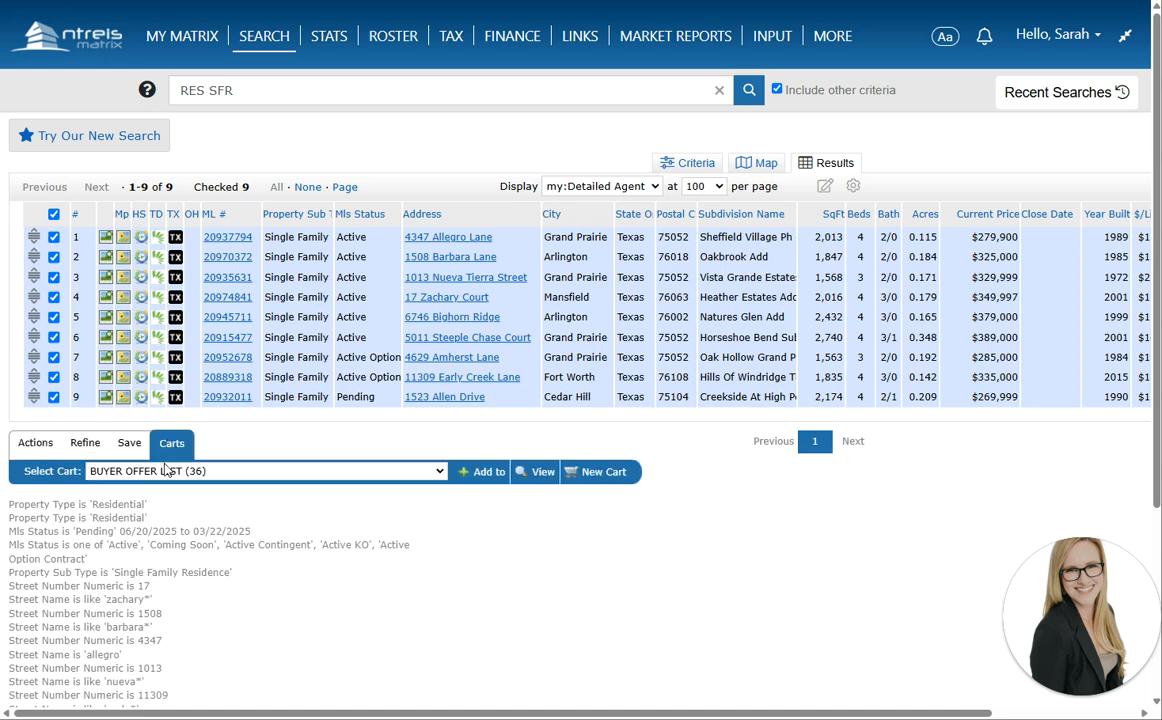
click(402, 476)
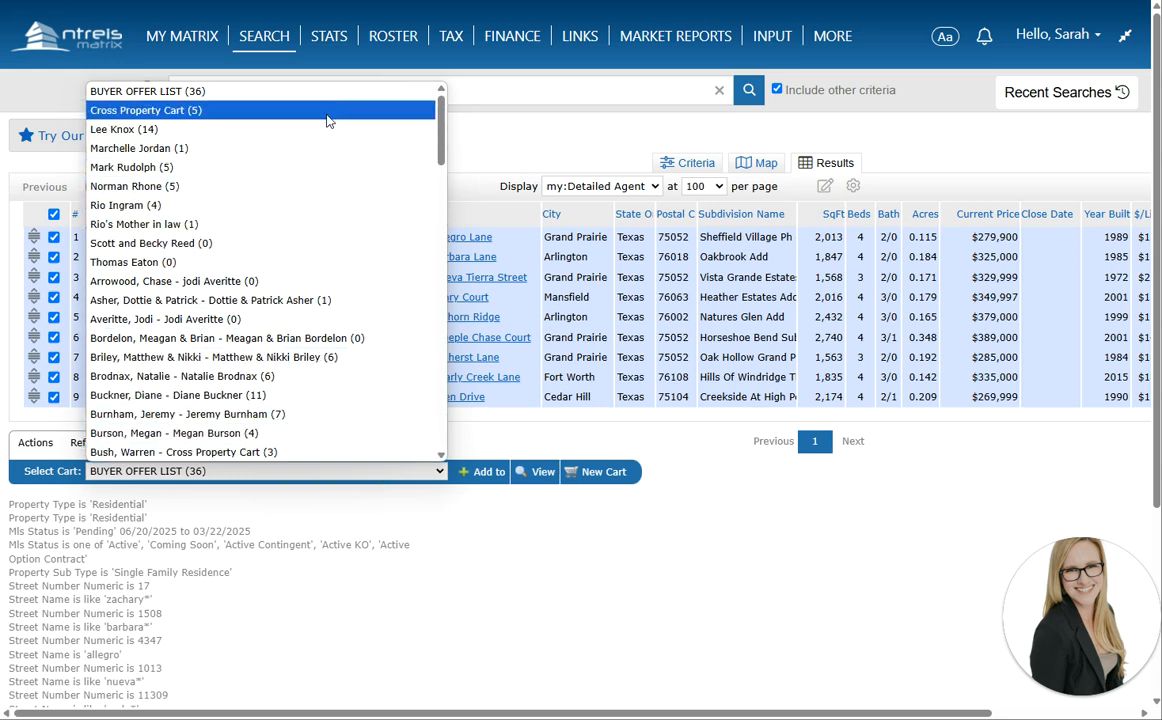
click(306, 500)
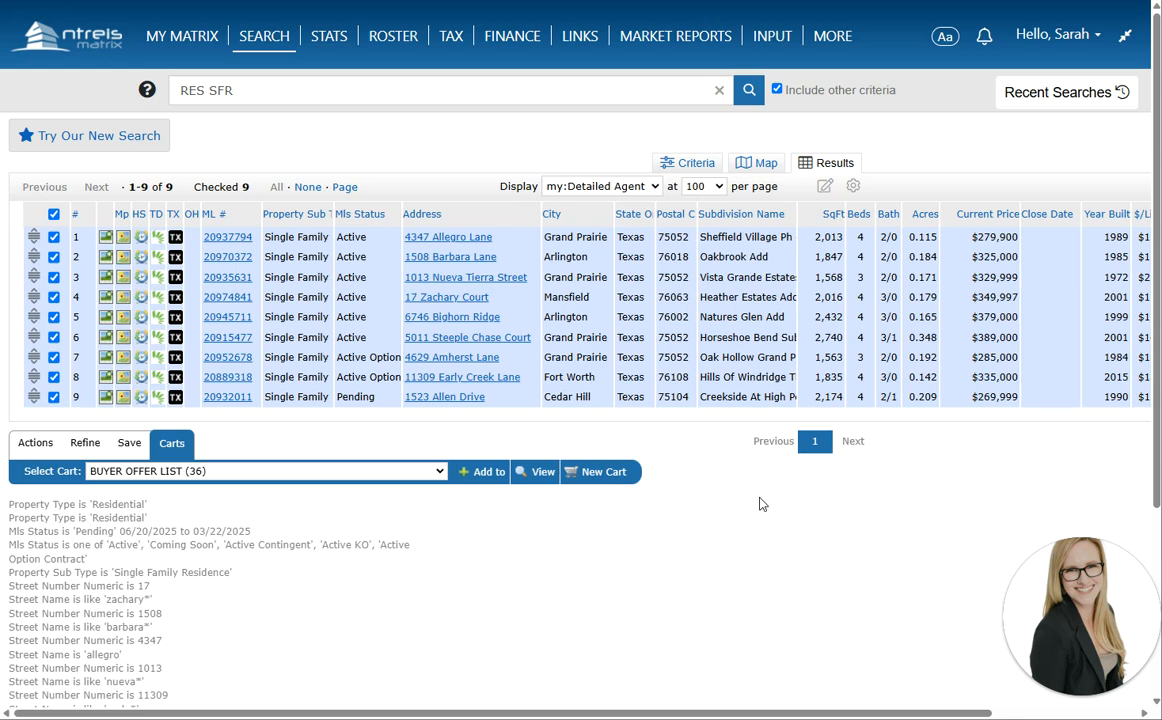
click(603, 477)
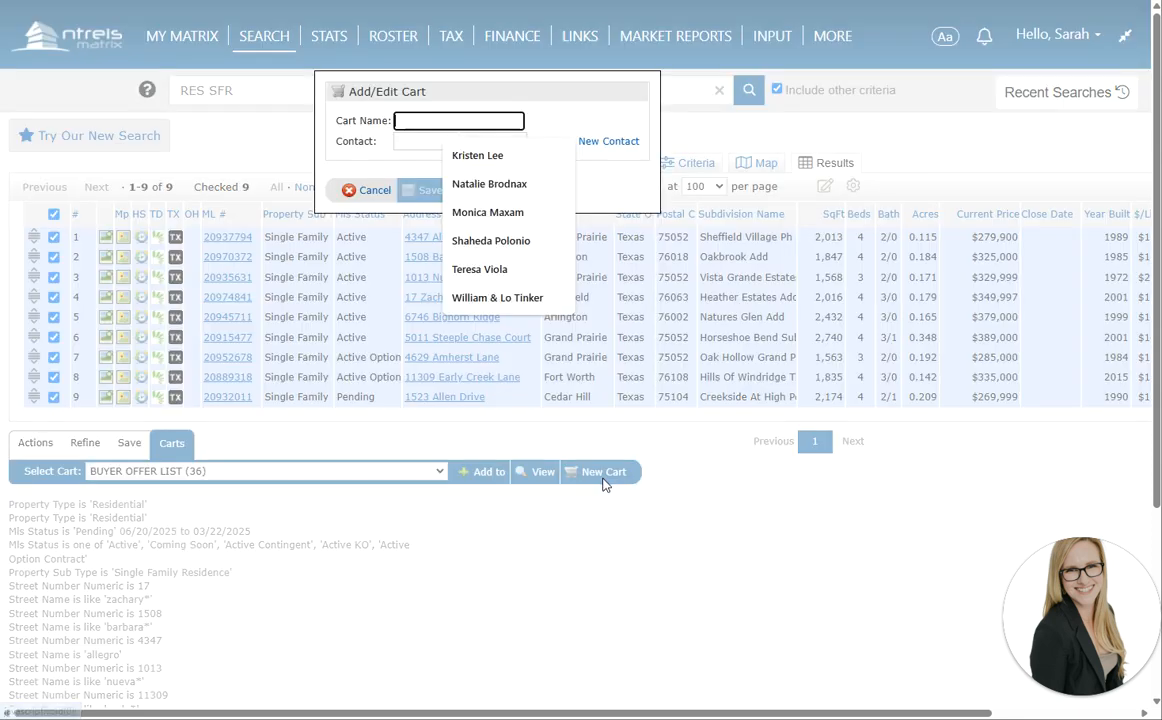
Name the cart after the client, link the client's contact, and save the 9 listings to it
click(407, 143)
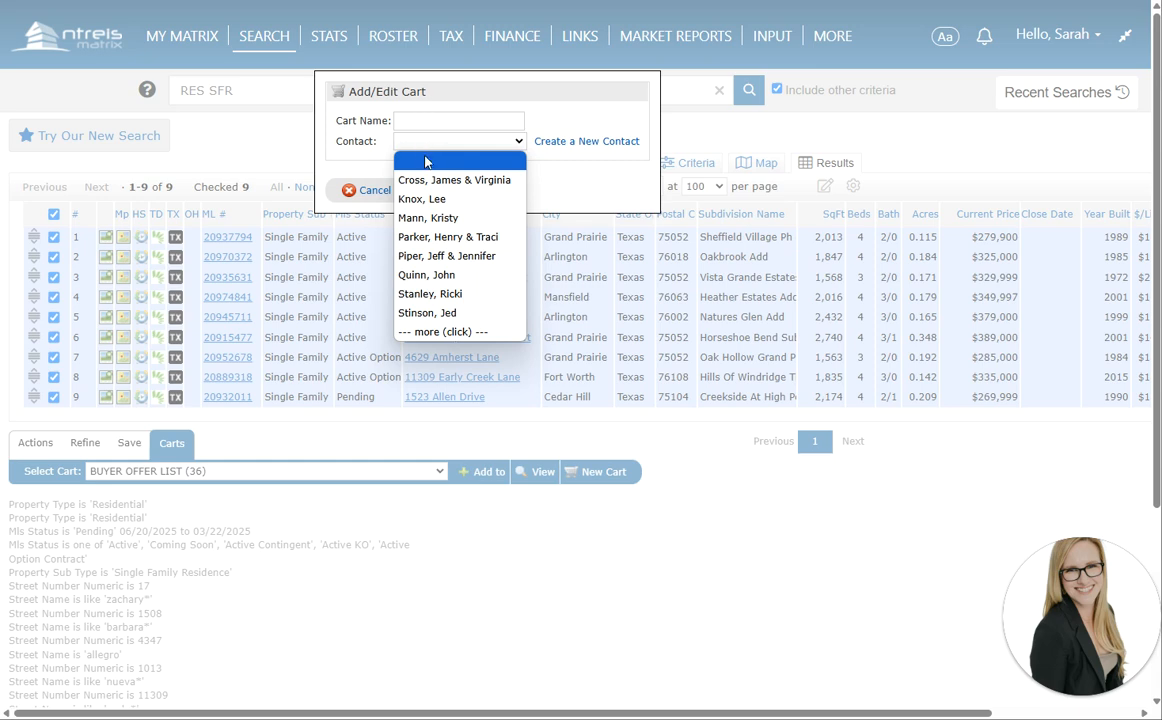
click(400, 121)
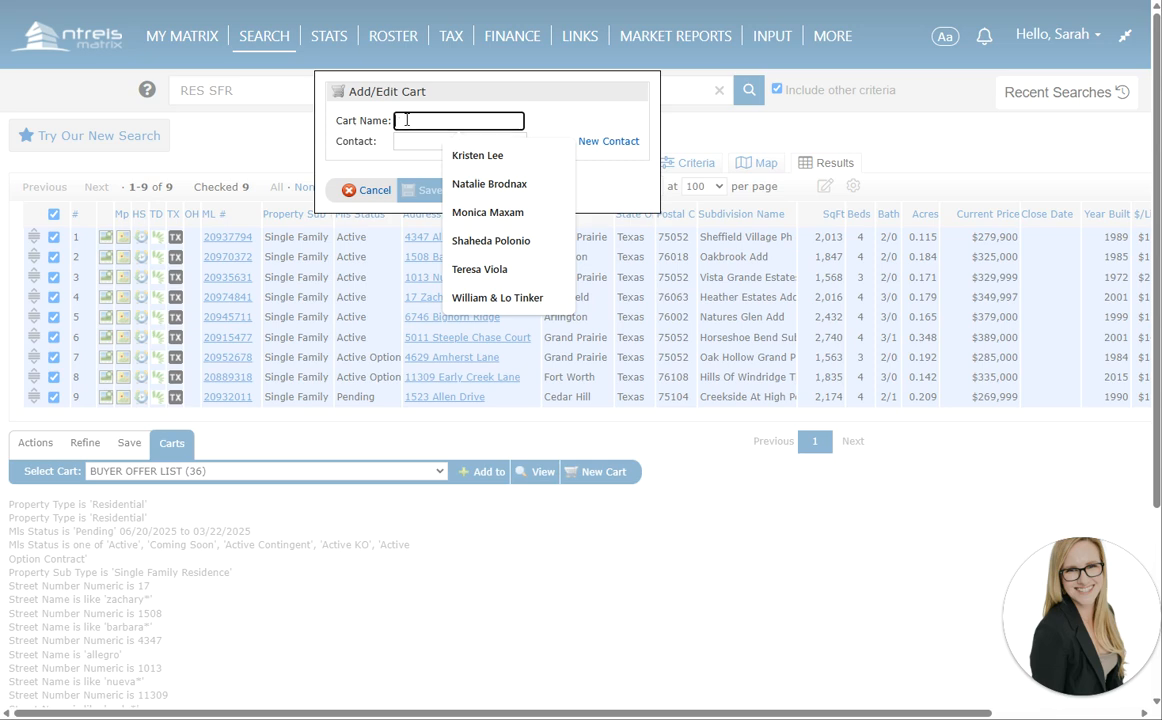
click(374, 118)
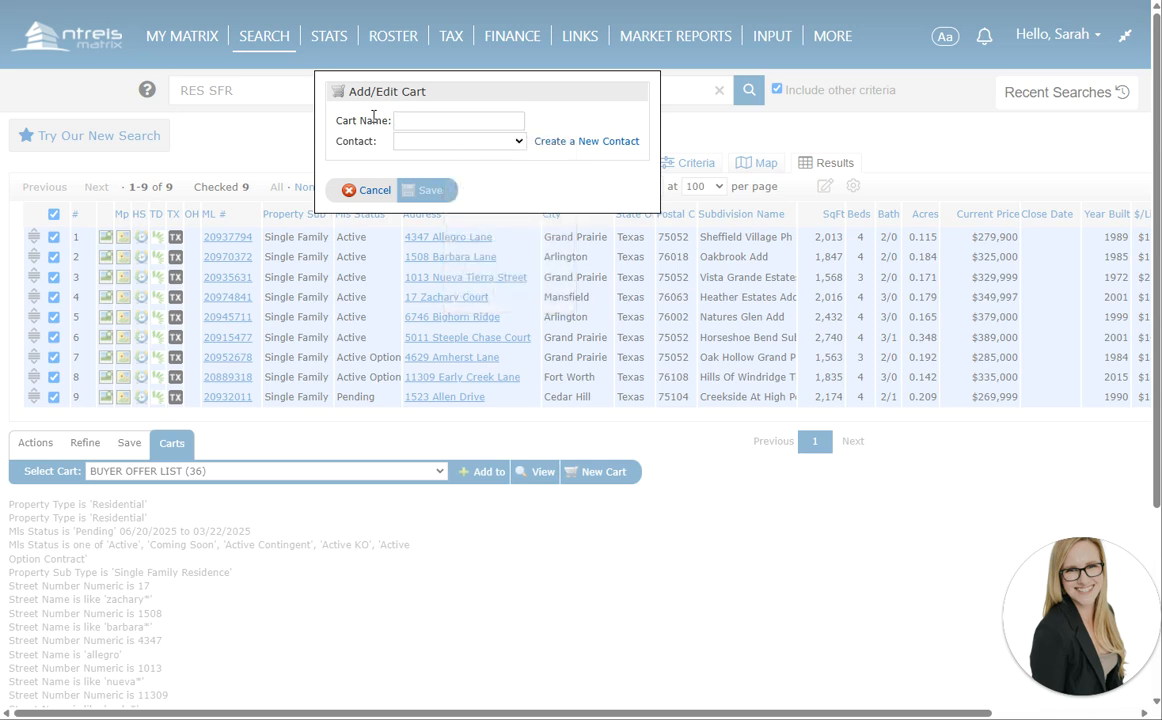
click(437, 116)
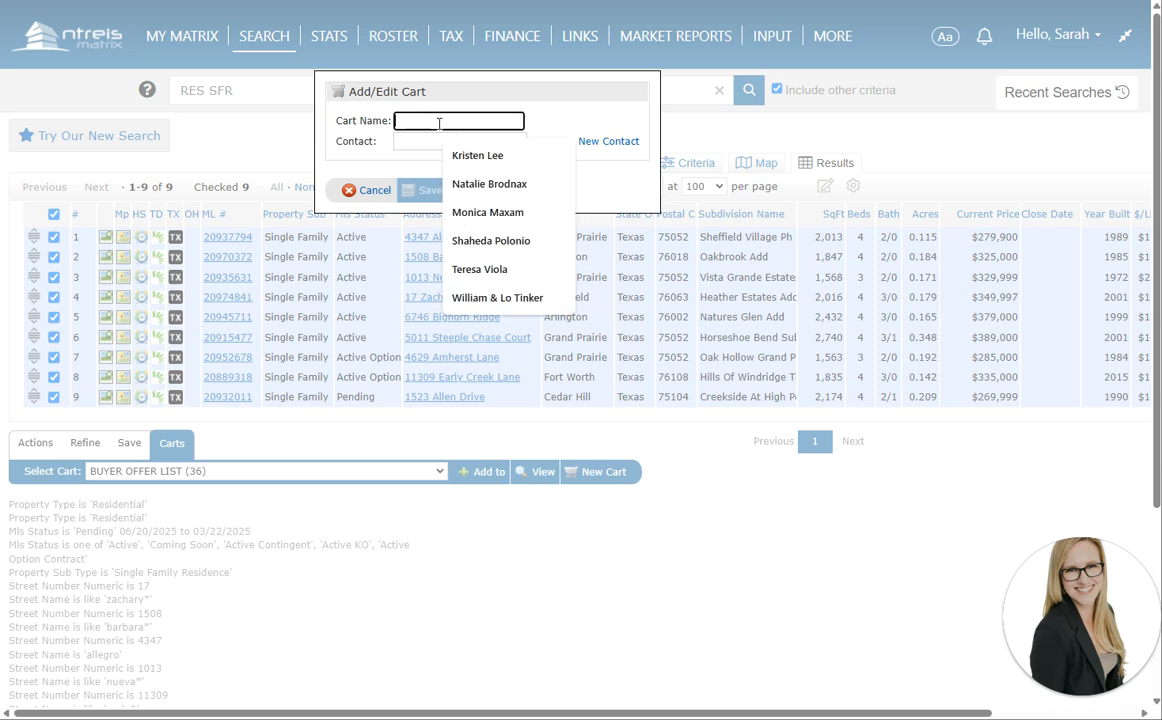
click(351, 106)
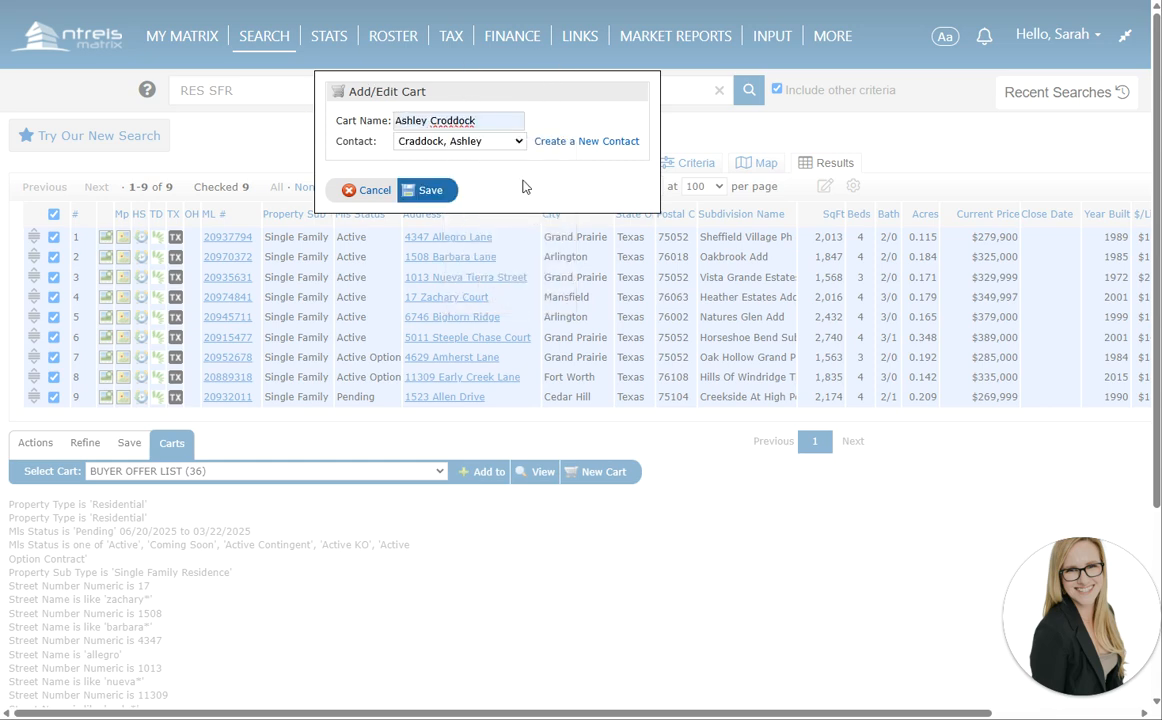
click(449, 119)
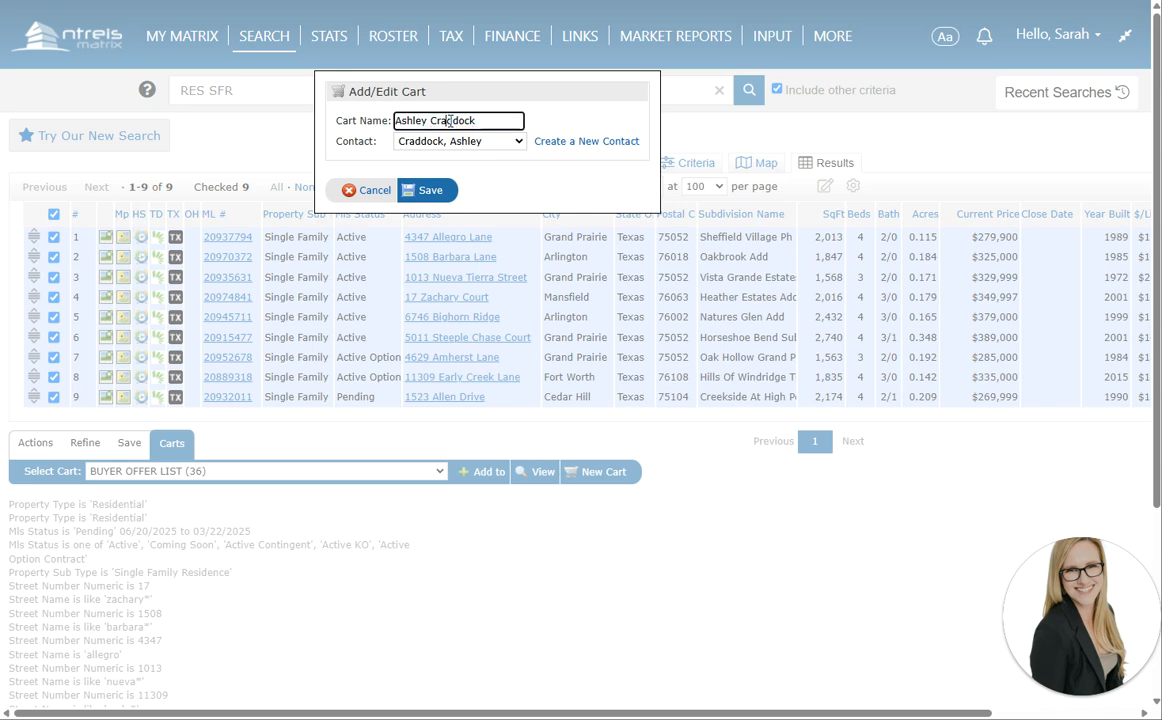
click(436, 193)
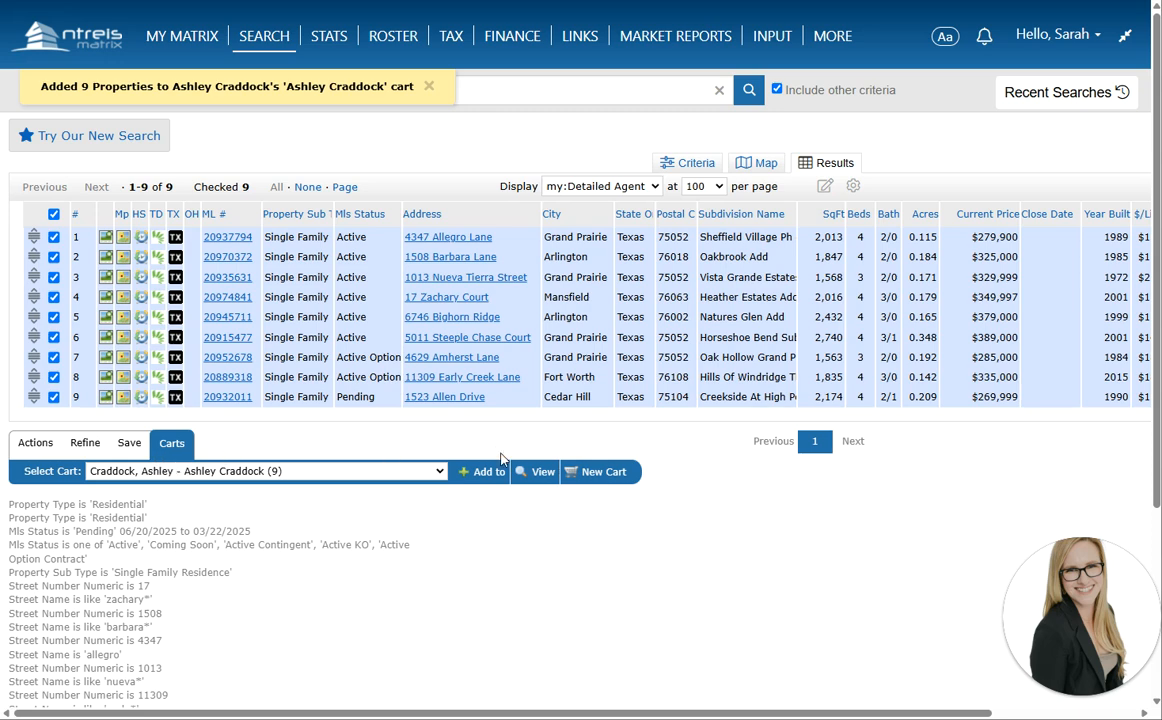
Open the client's 9-property cart, visit the home dashboard, and reopen the cart from there
click(540, 471)
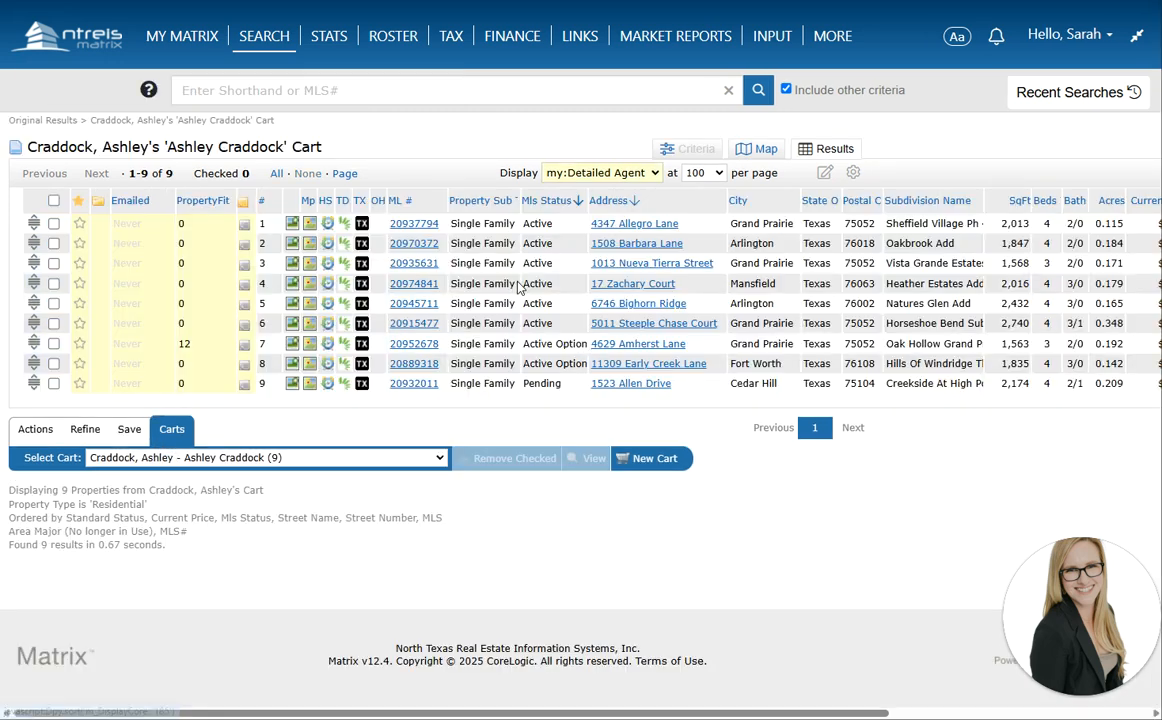
click(88, 33)
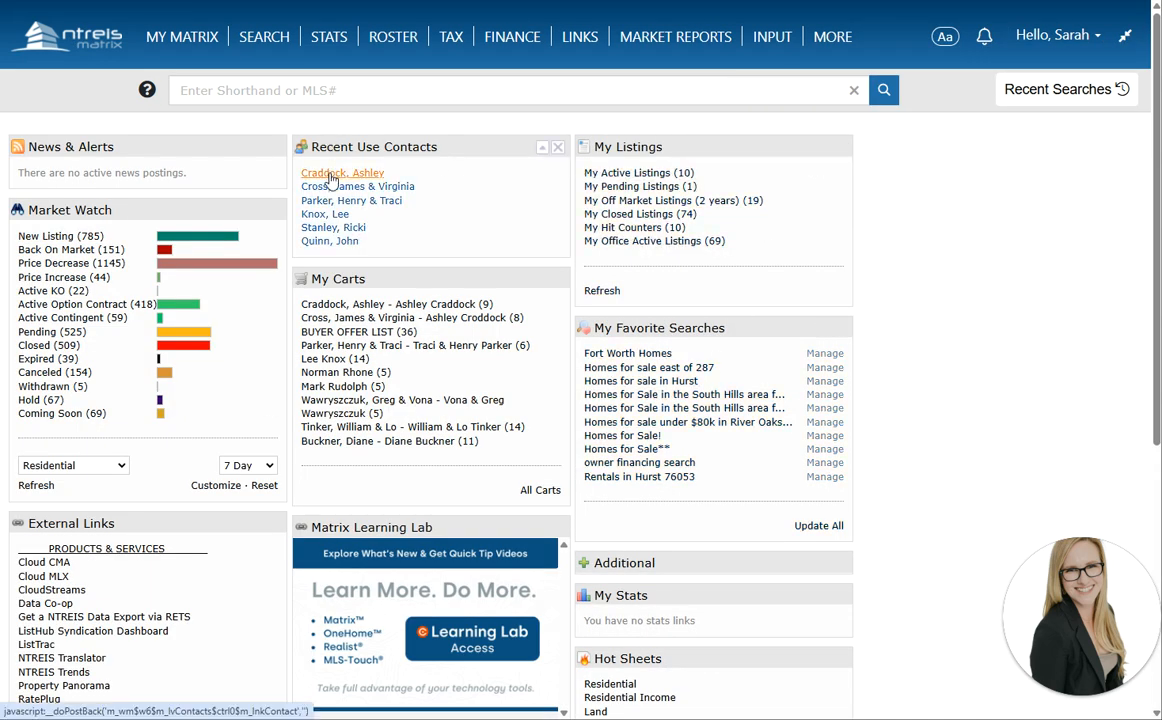
click(321, 306)
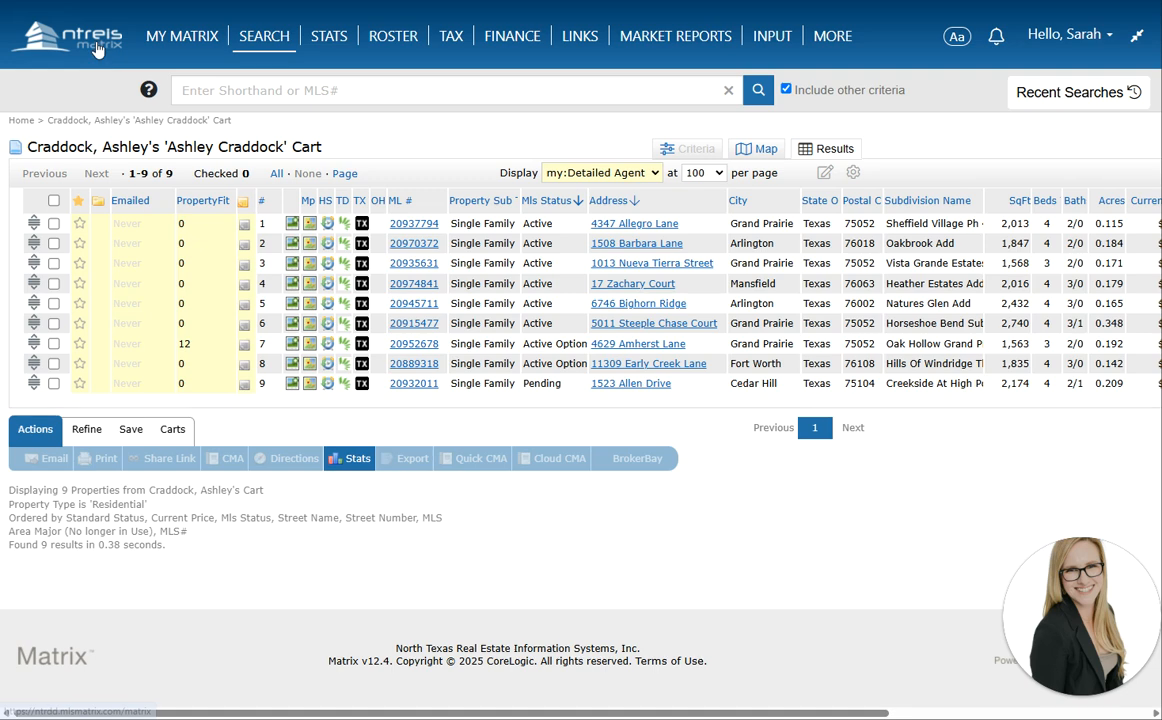
Check and uncheck properties 7–9, then open and close the first property's notes editor
click(54, 343)
click(54, 364)
click(54, 384)
click(54, 384)
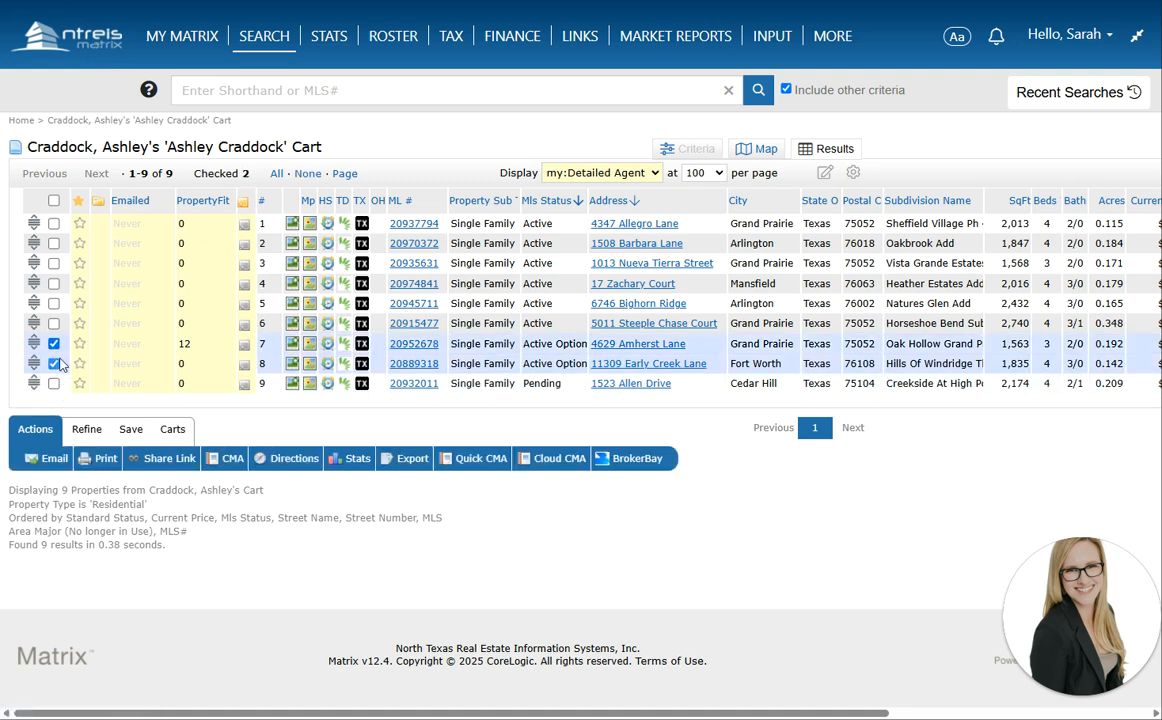
click(54, 364)
click(54, 343)
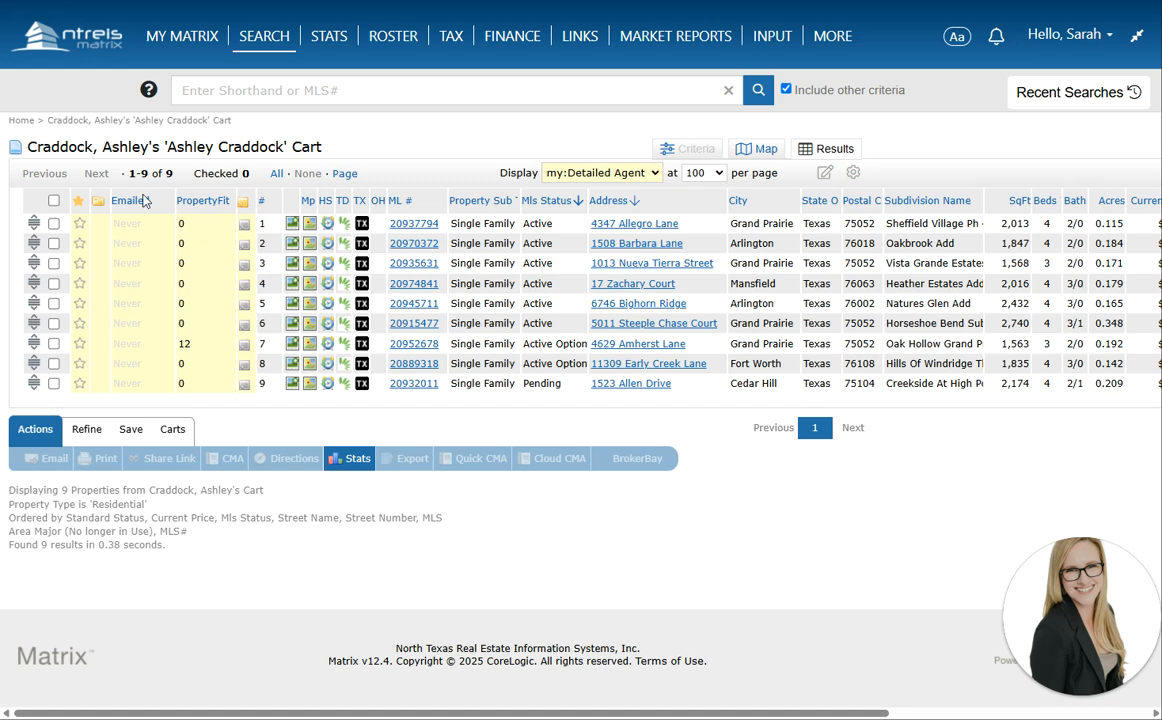
click(243, 228)
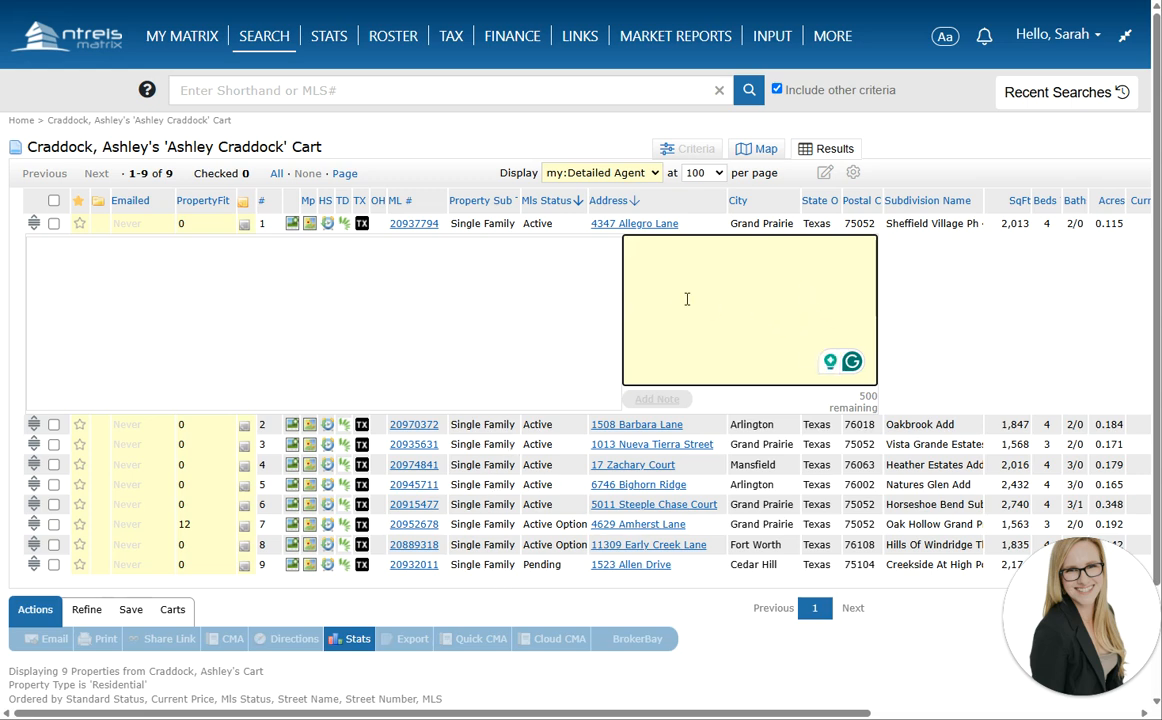
click(244, 225)
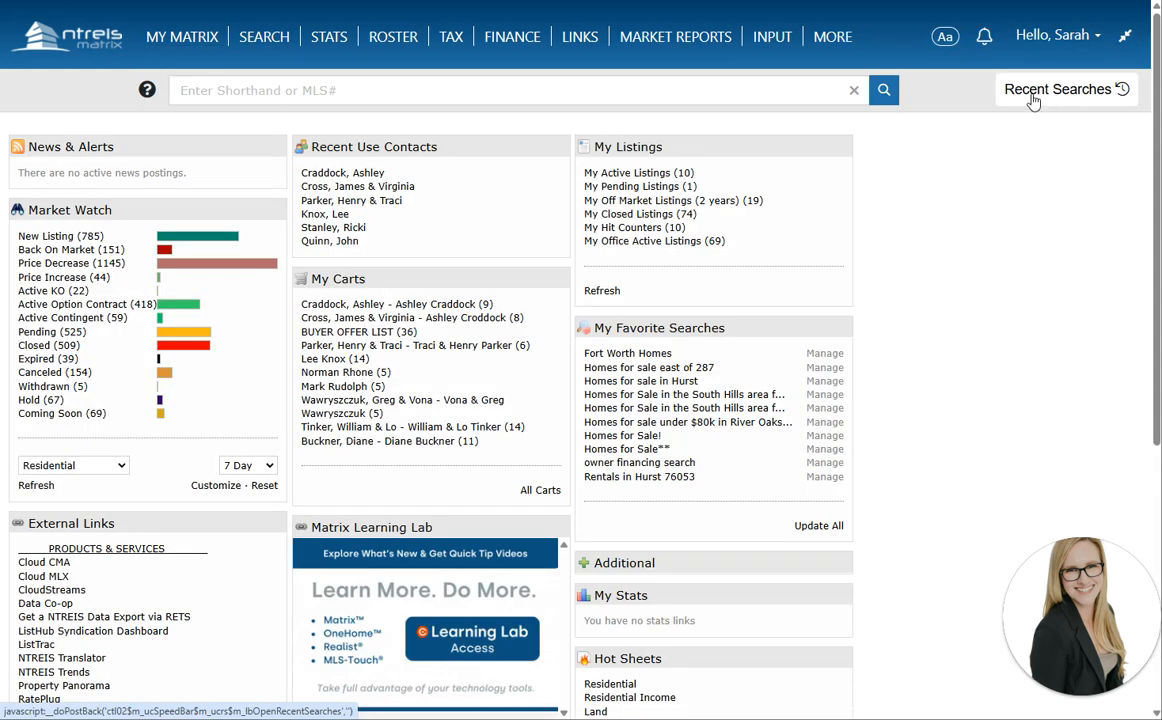
Reopen the criteria of the recent Louisiana or Texas MLS# search from Recent Searches
click(1060, 102)
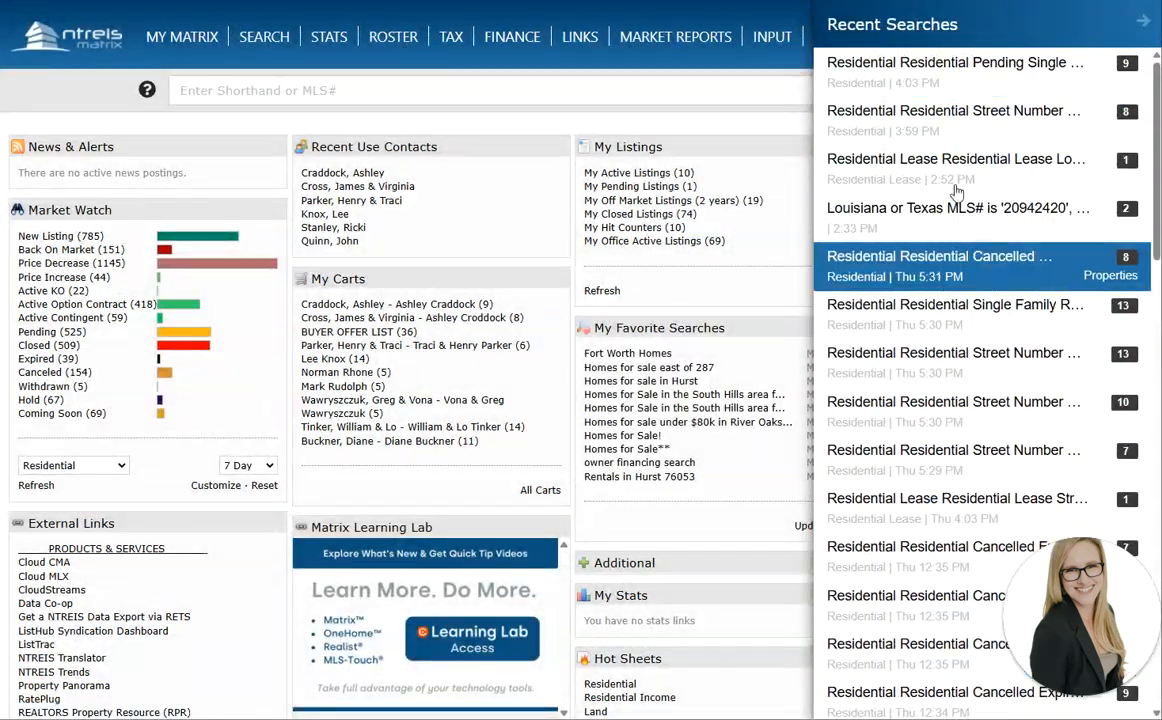
scroll(940, 418, down, 4)
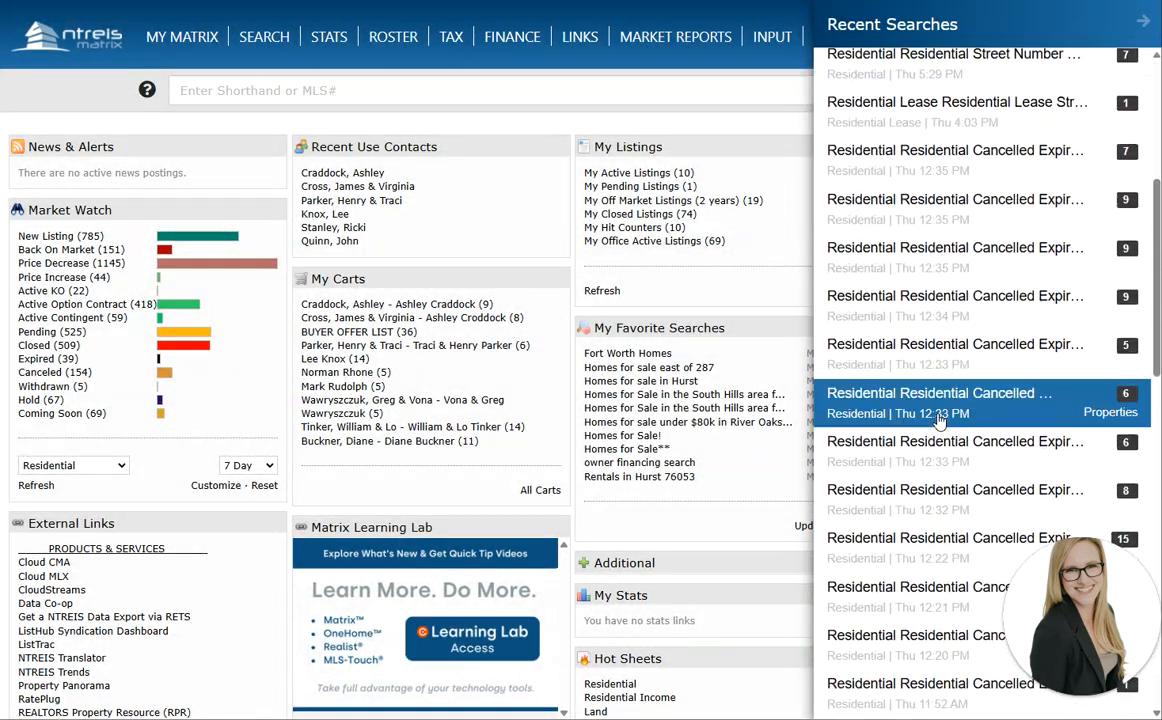
scroll(940, 420, down, 10)
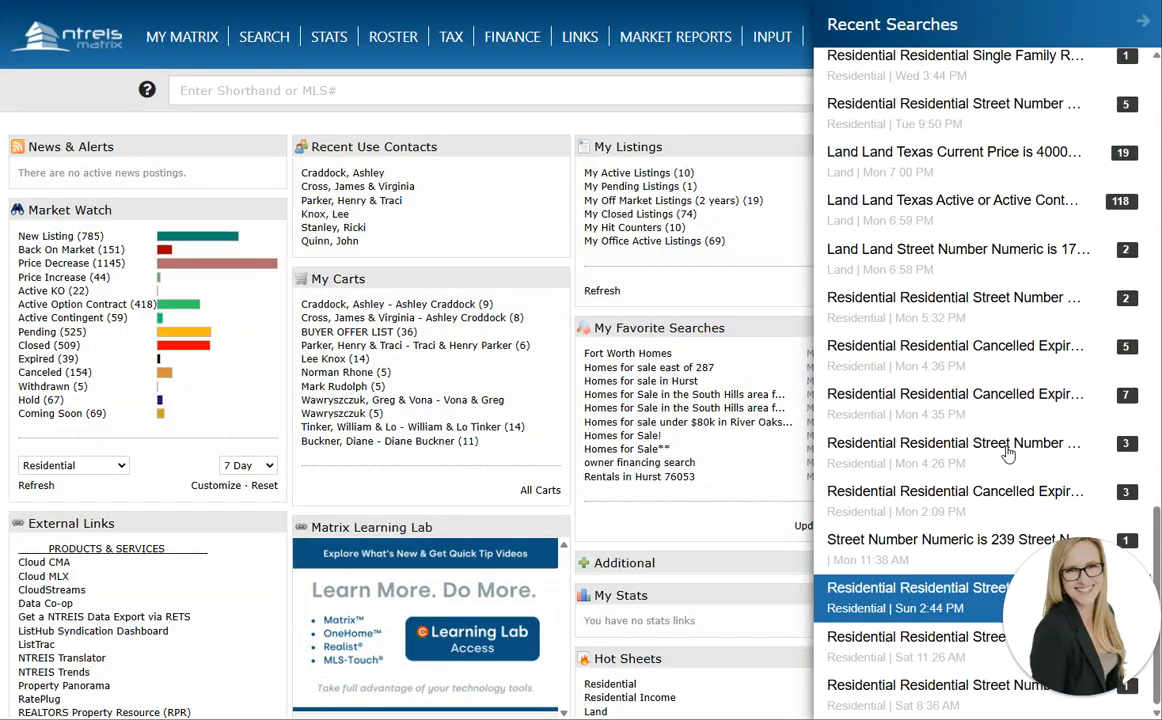
scroll(947, 490, up, 15)
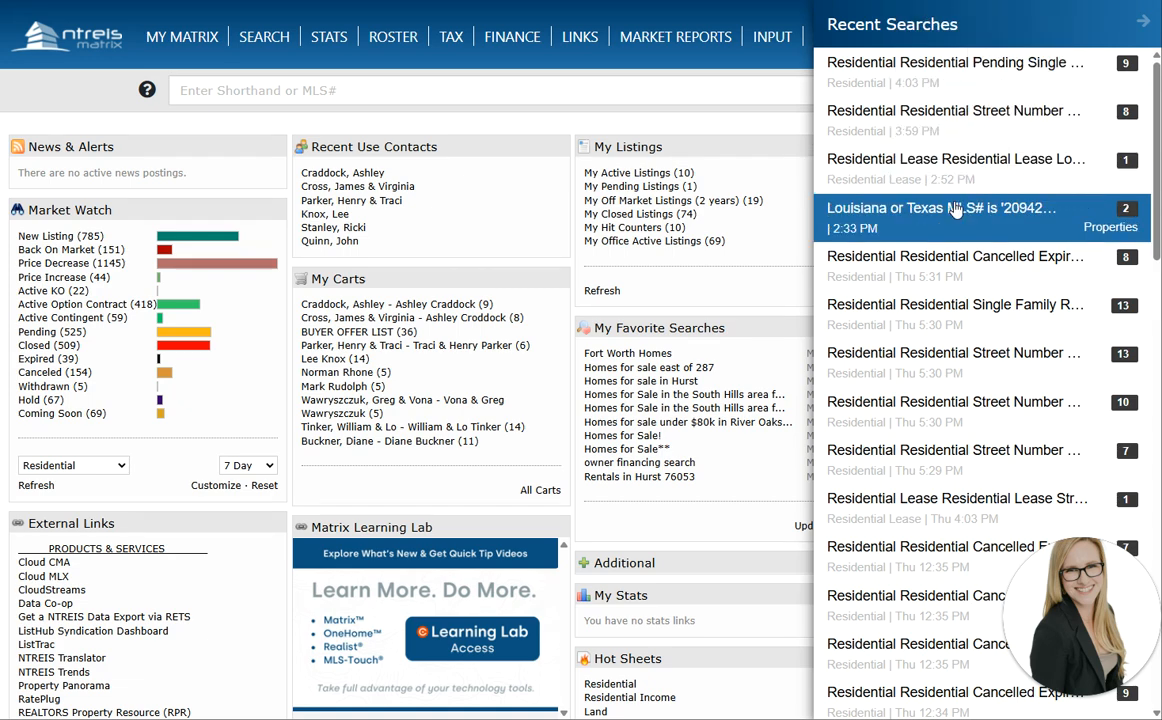
click(309, 128)
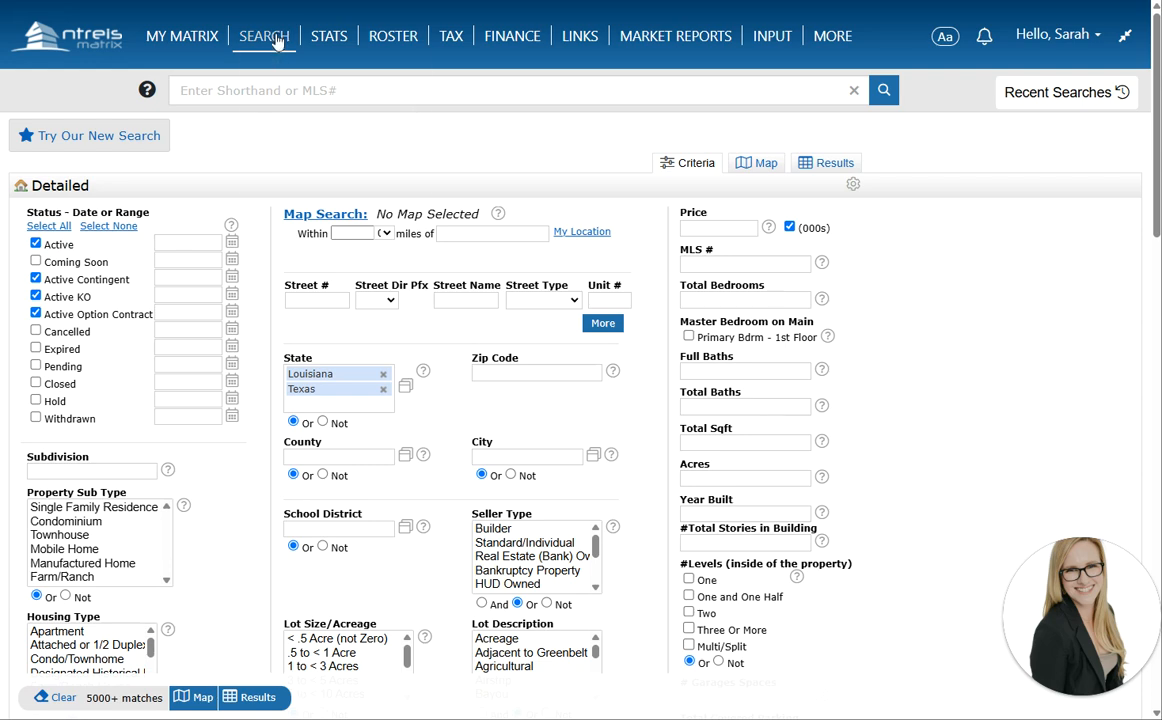
mouse_move(278, 38)
mouse_move(300, 55)
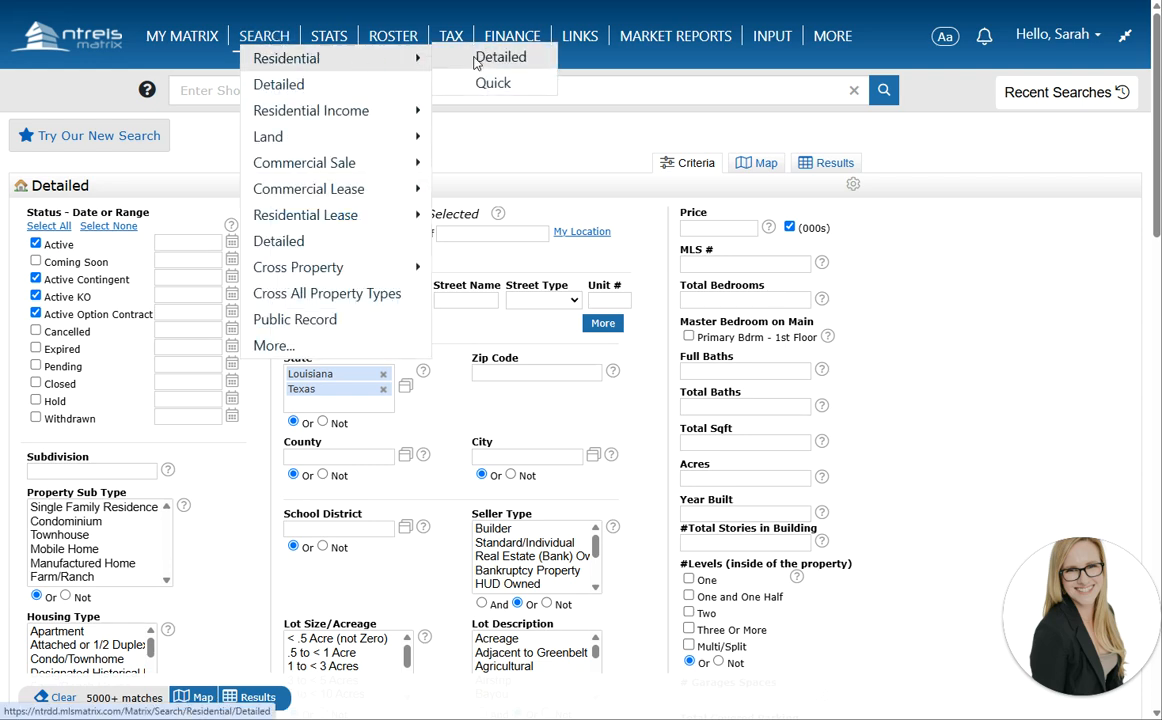
click(402, 241)
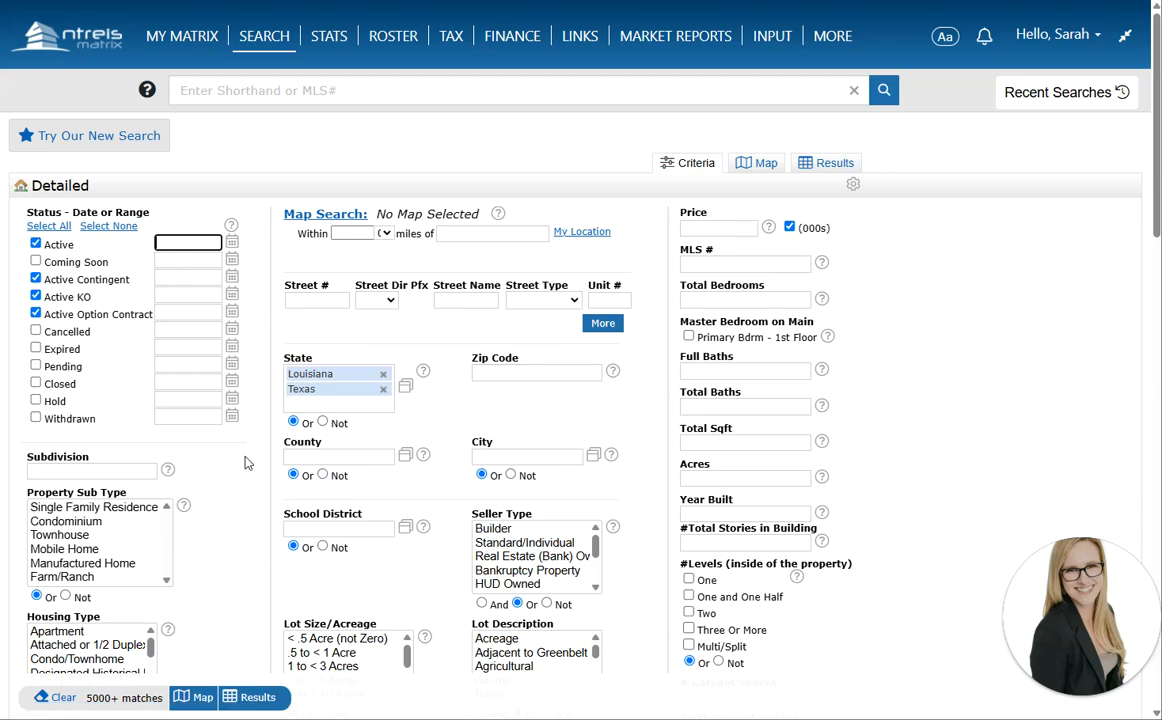
scroll(248, 463, down, 2)
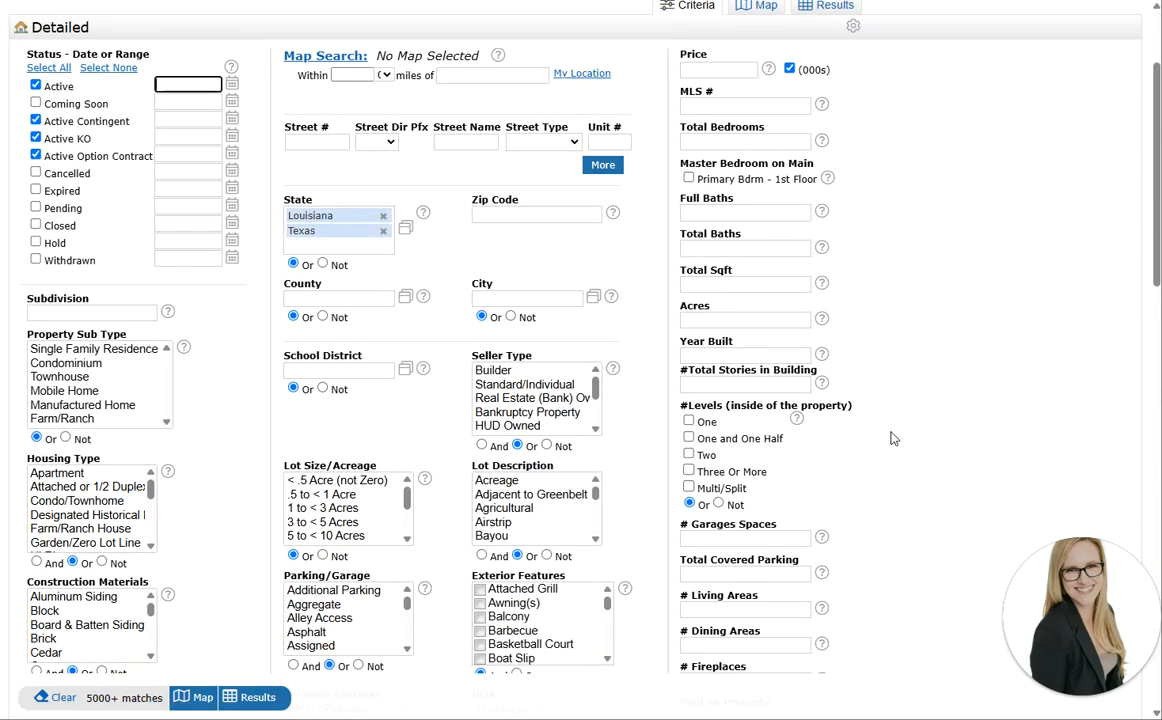
scroll(893, 438, down, 9)
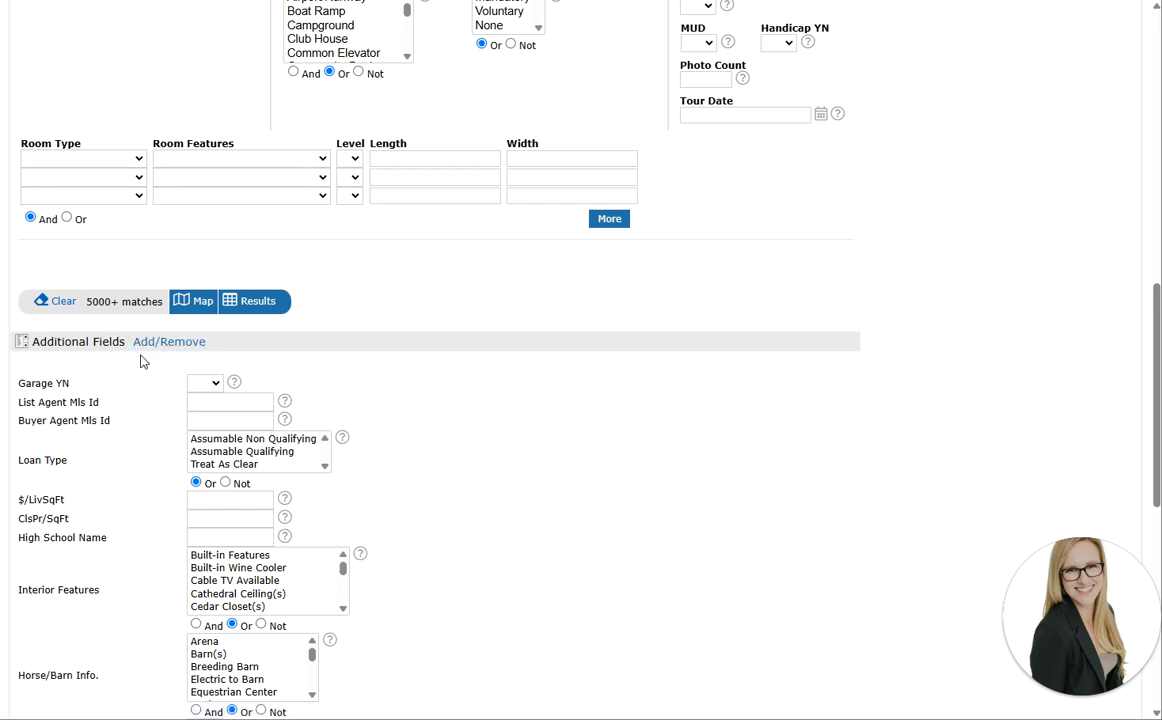
scroll(150, 352, down, 2)
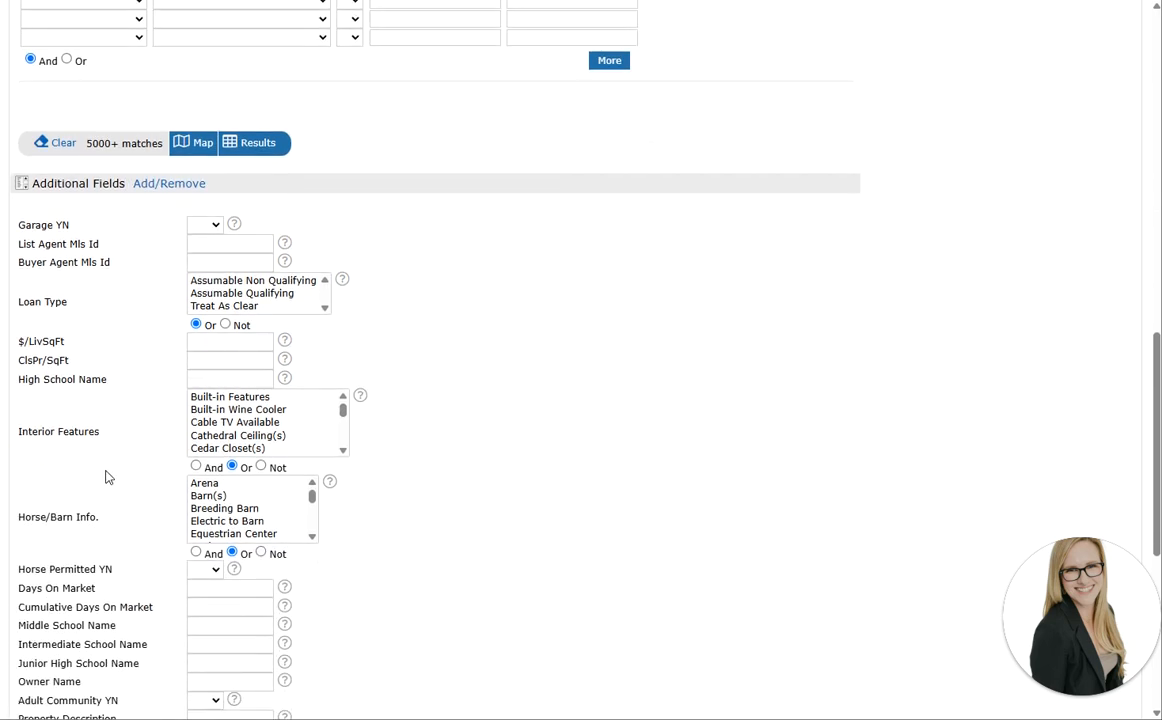
click(200, 248)
click(200, 261)
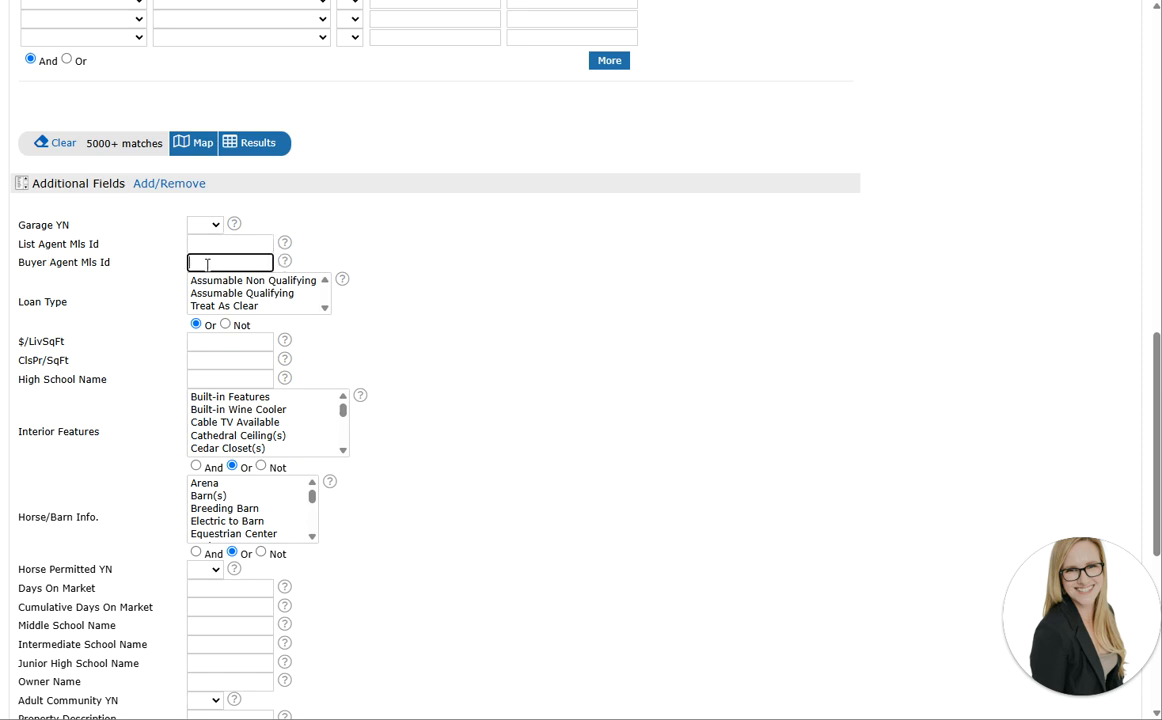
click(208, 243)
click(197, 265)
click(210, 245)
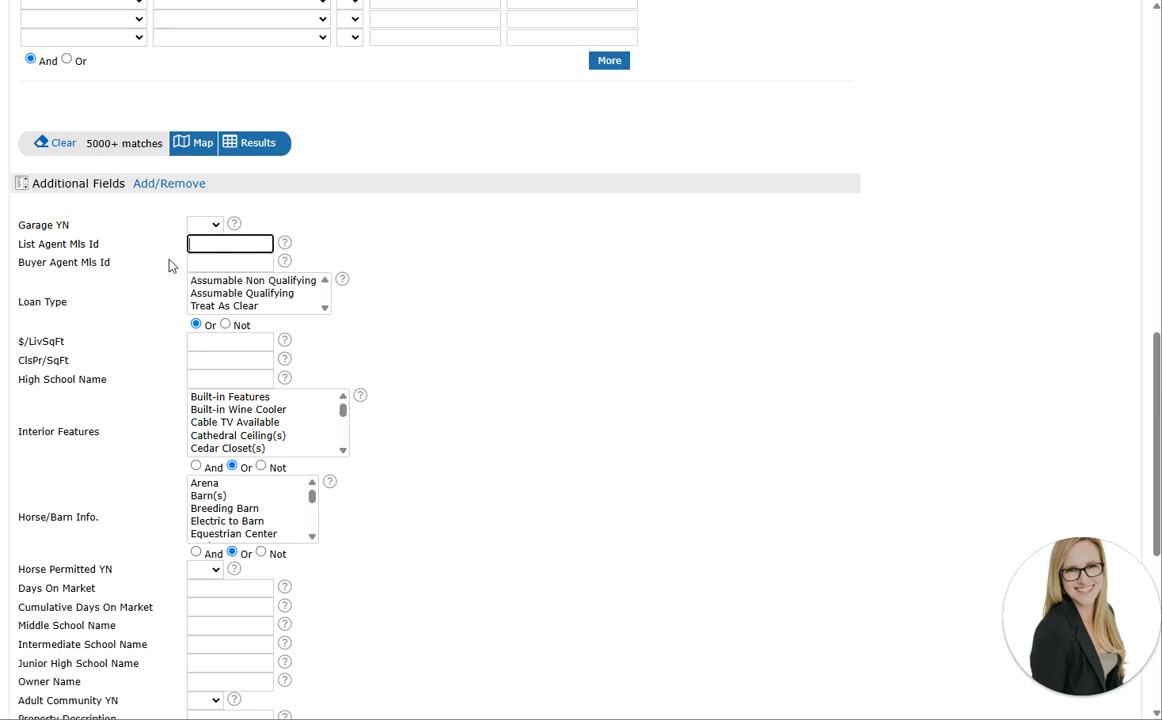
scroll(123, 350, down, 2)
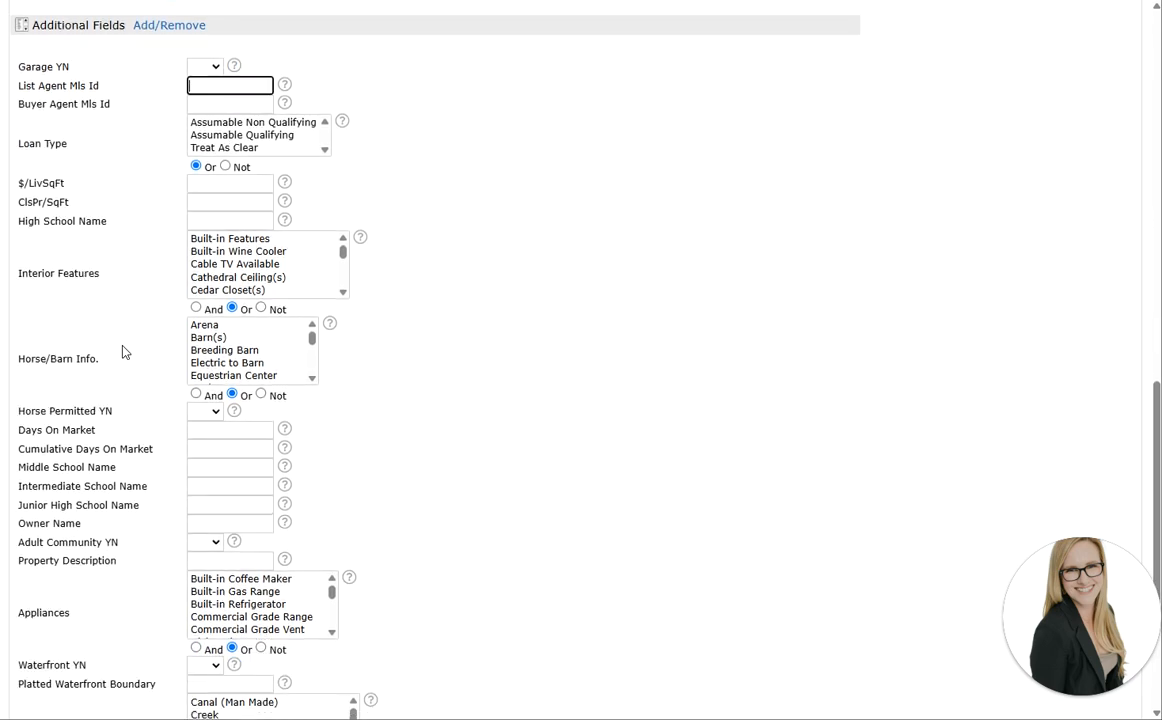
scroll(123, 350, down, 1)
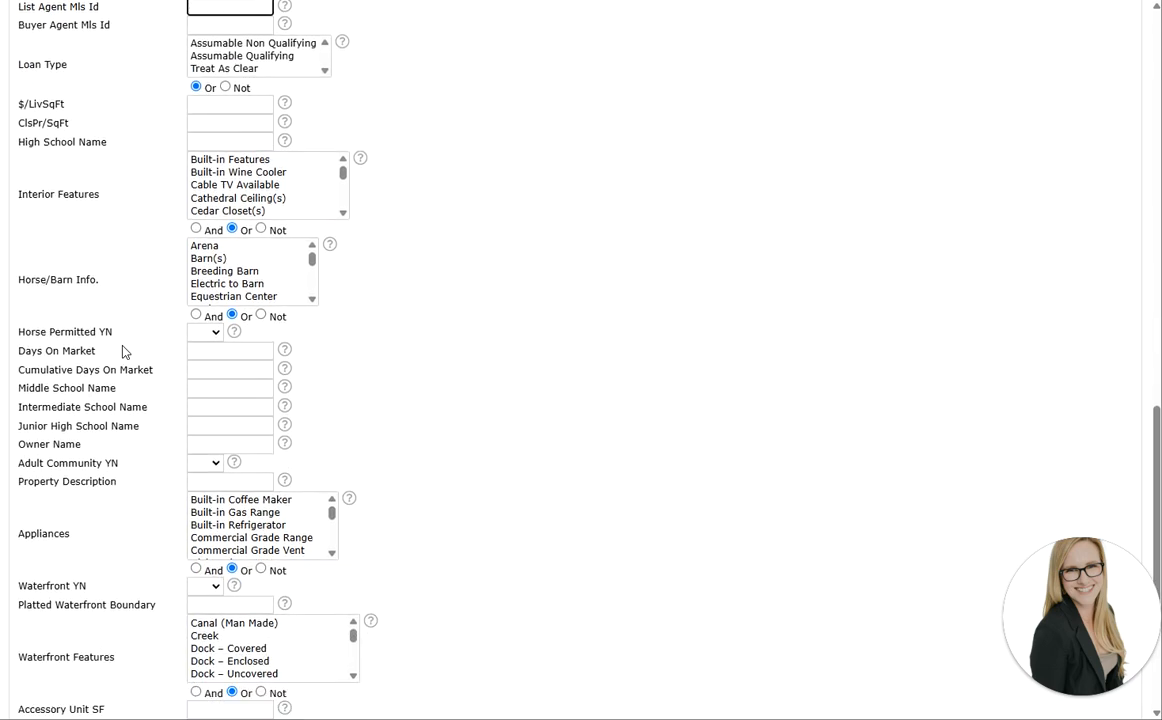
click(249, 139)
scroll(230, 148, up, 1)
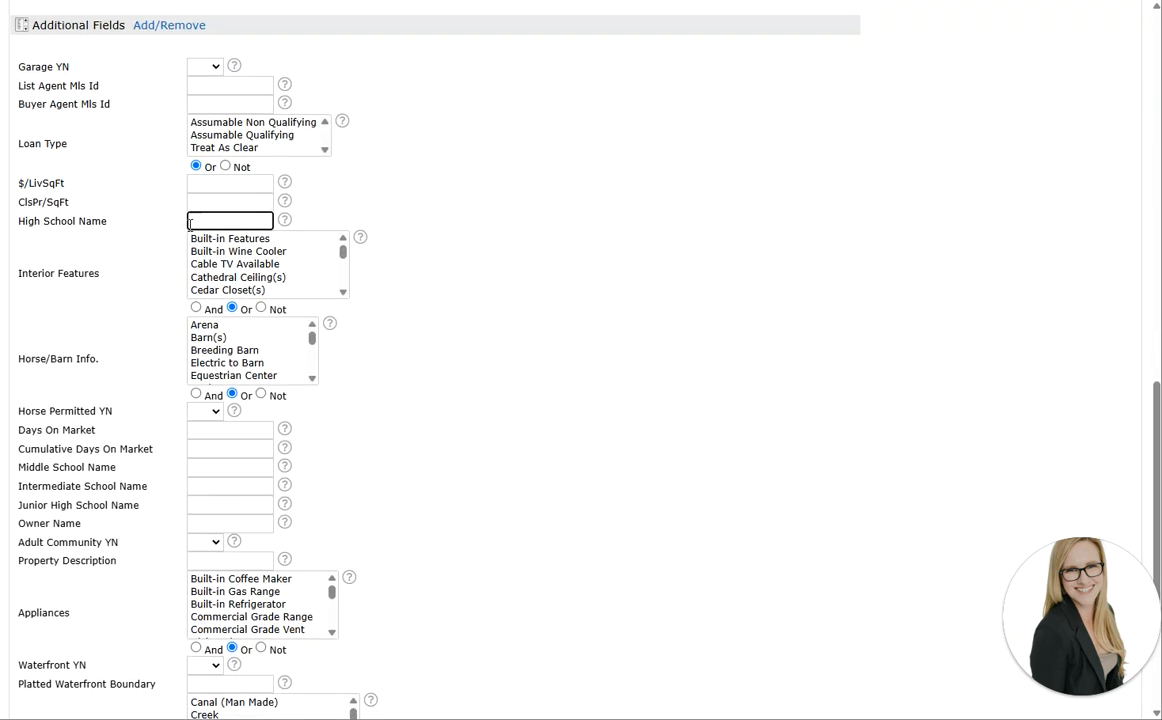
scroll(185, 209, down, 1)
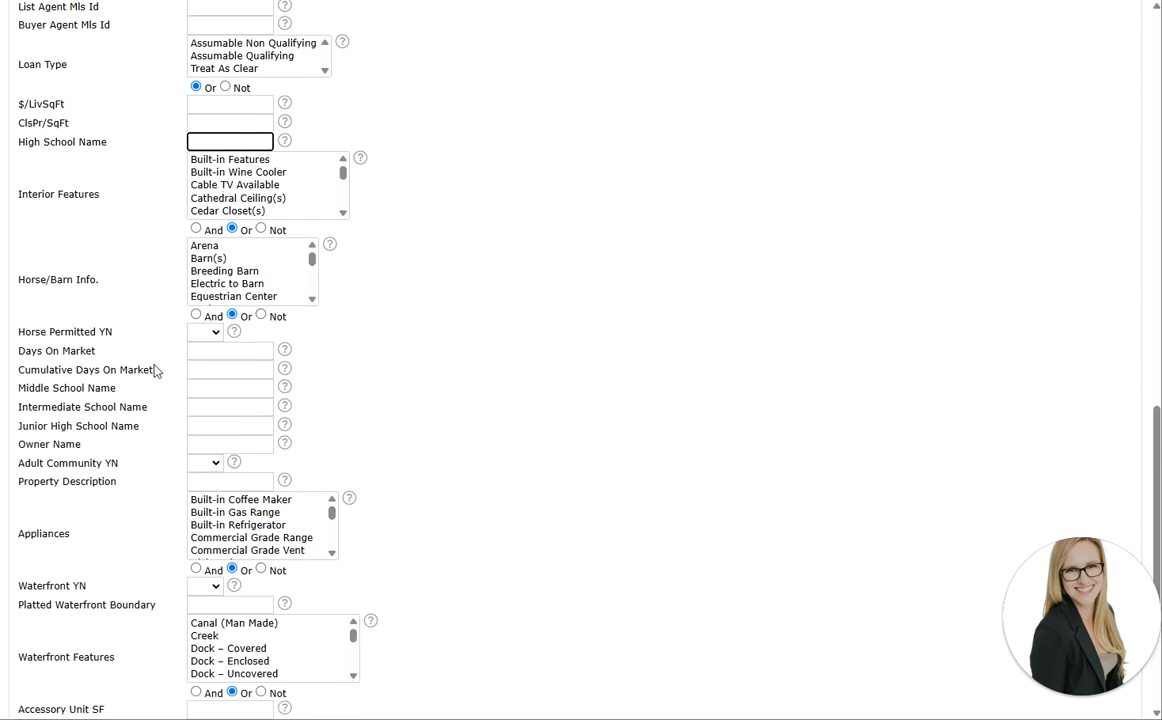
click(213, 390)
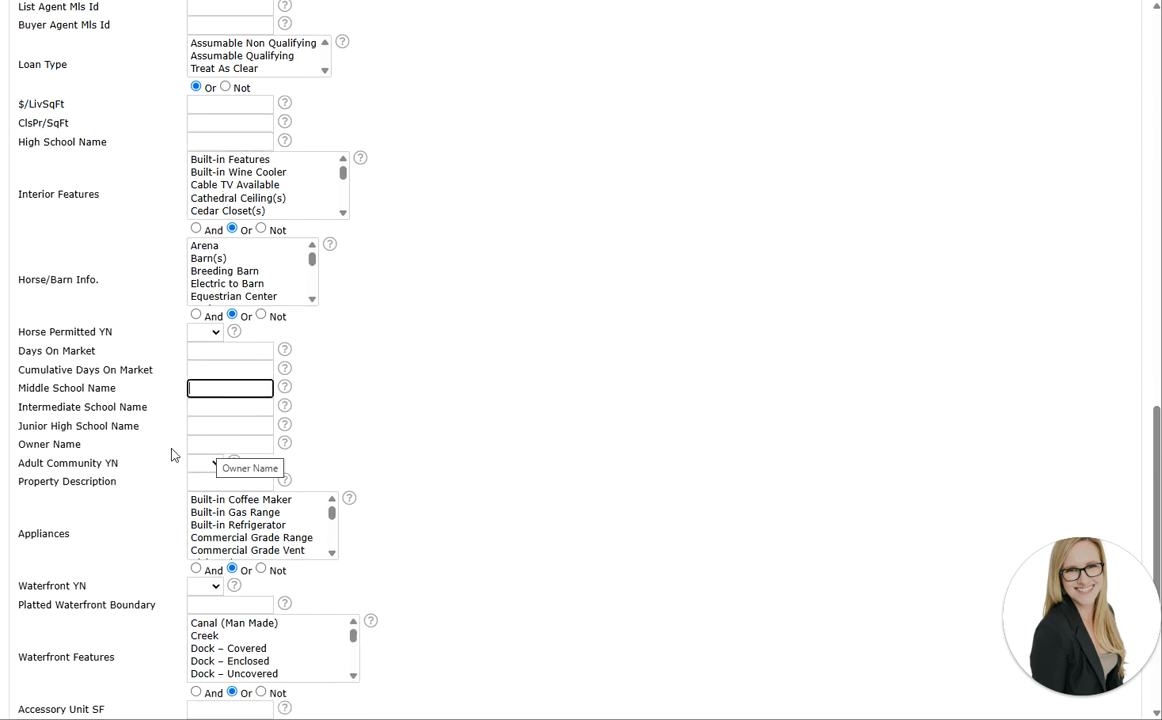
click(231, 444)
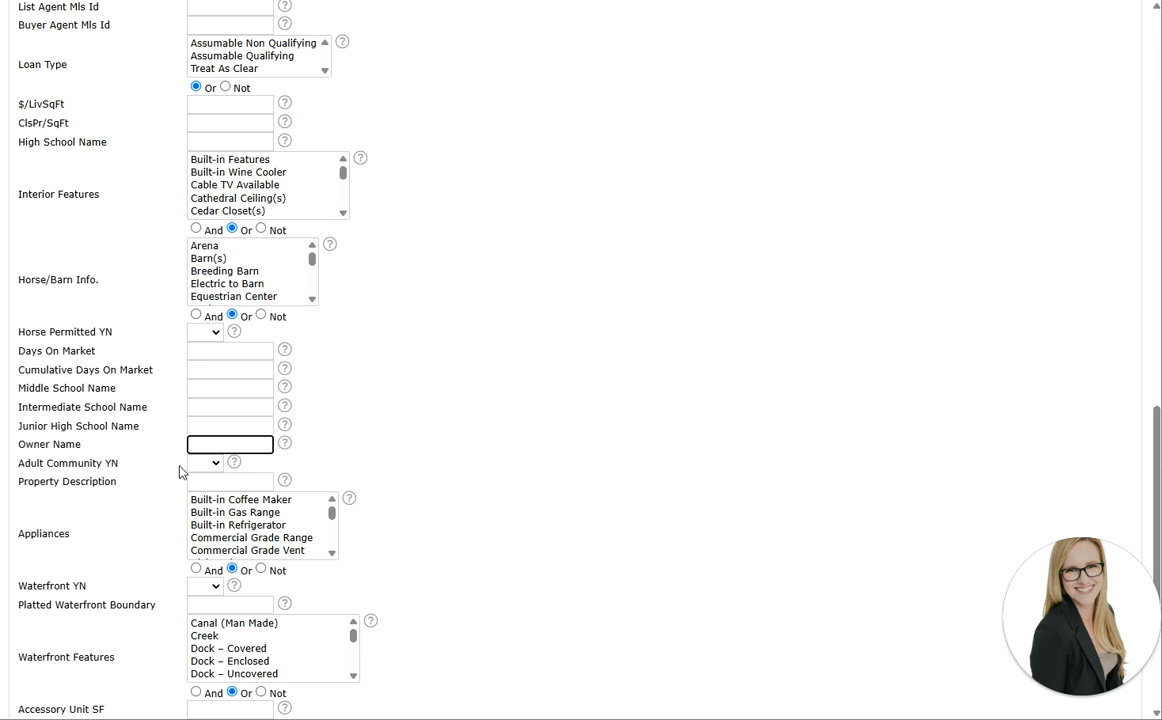
scroll(147, 487, down, 3)
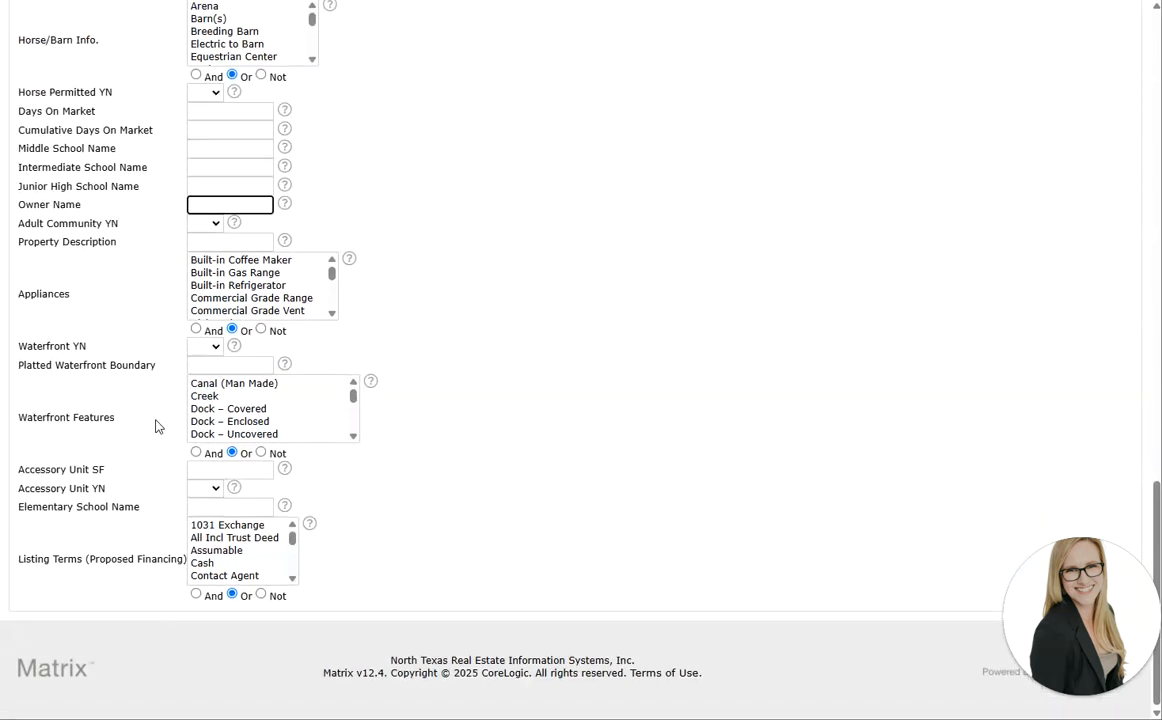
Select Gas Cooktop, Gas Oven and Gas Range in the Appliances list
scroll(238, 292, down, 3)
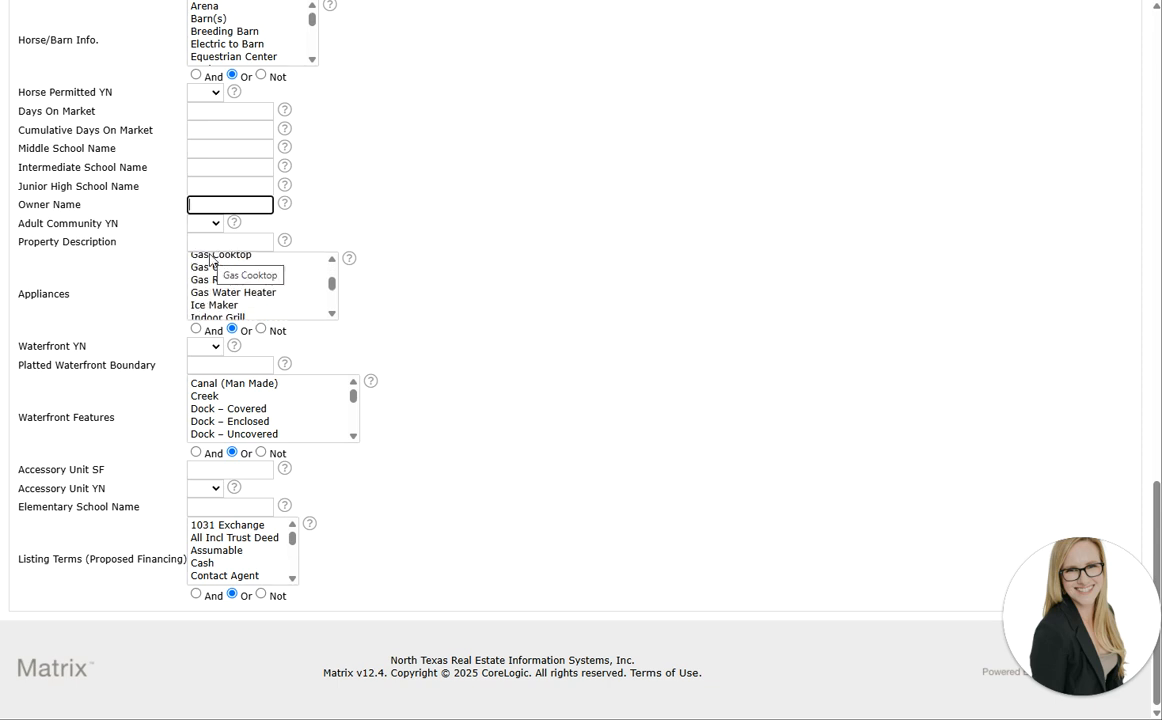
click(209, 256)
click(331, 314)
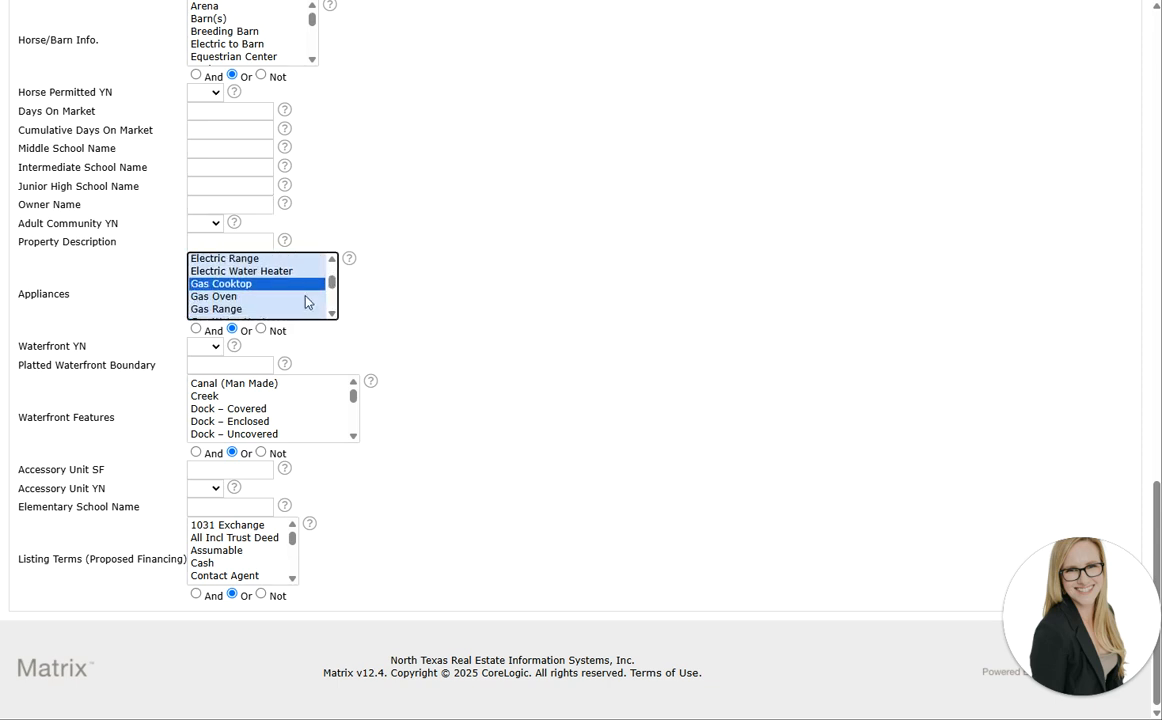
ctrl+click(296, 296)
ctrl+click(291, 310)
Add Gas Water Heater and Plumbed For Gas in Kitchen, then set Appliances to Not
scroll(295, 300, down, 1)
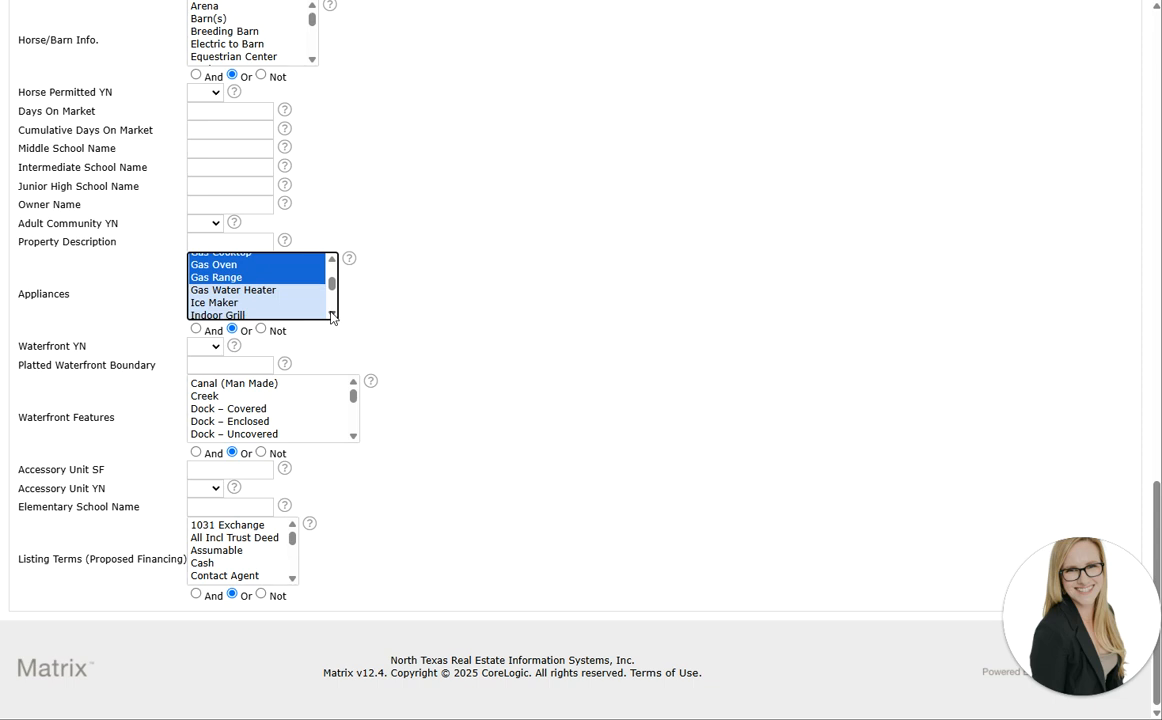
ctrl+click(290, 290)
scroll(295, 285, down, 3)
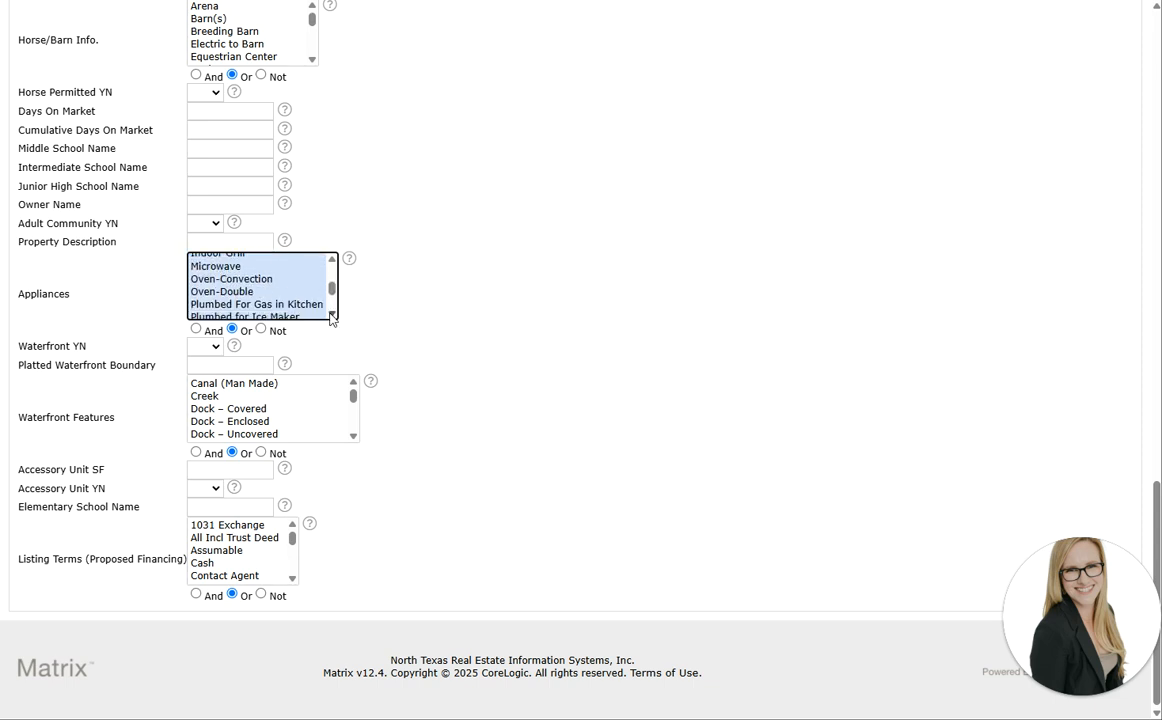
ctrl+click(288, 276)
scroll(332, 312, down, 2)
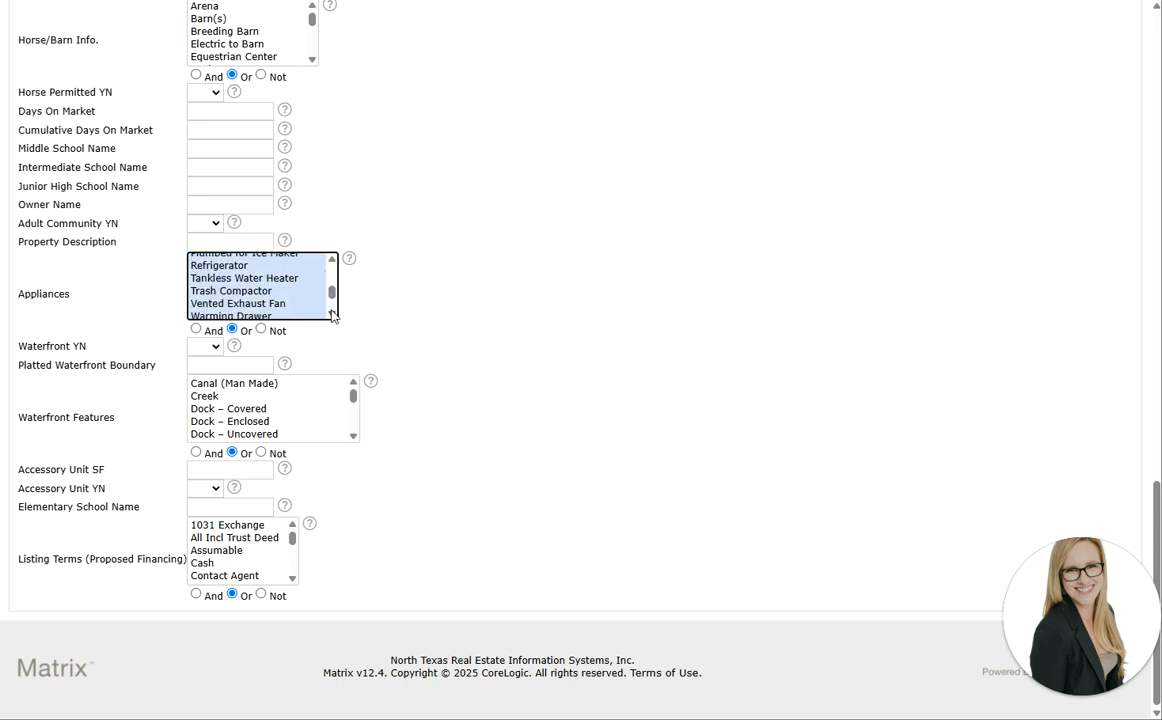
scroll(332, 312, down, 1)
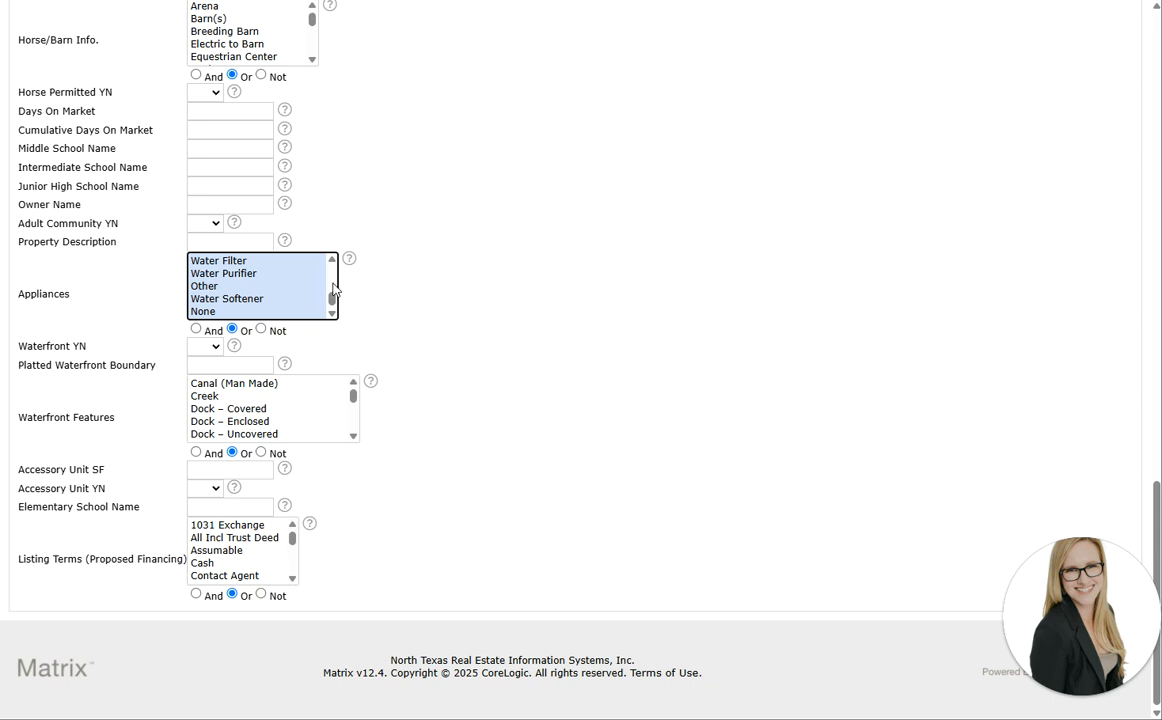
drag(332, 303, 290, 332)
click(222, 331)
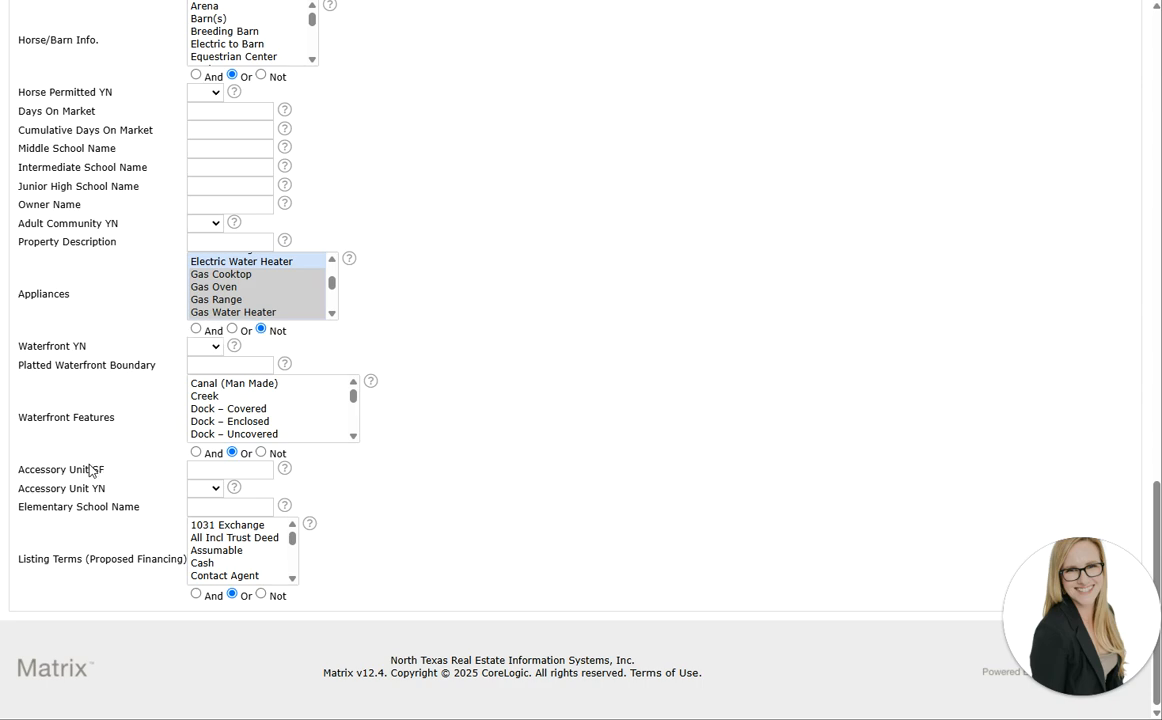
scroll(430, 500, up, 5)
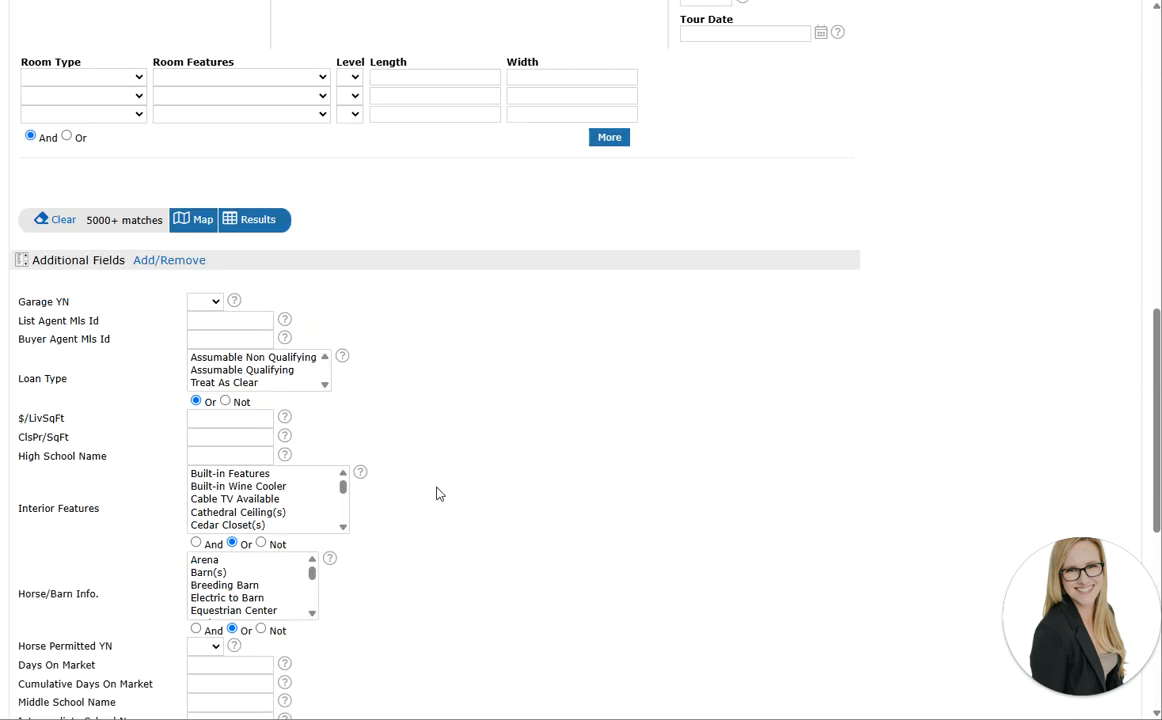
Browse the Available Fields list without adding any, then go back to the 5000+ results map
click(145, 261)
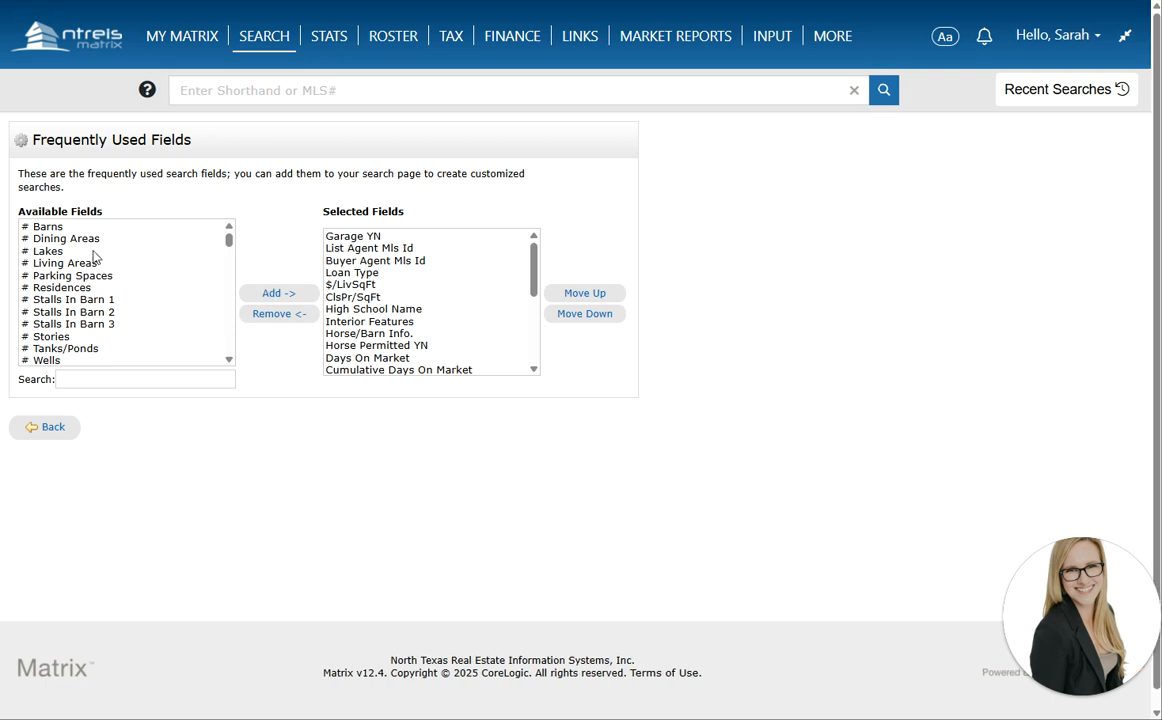
click(228, 362)
scroll(228, 365, down, 7)
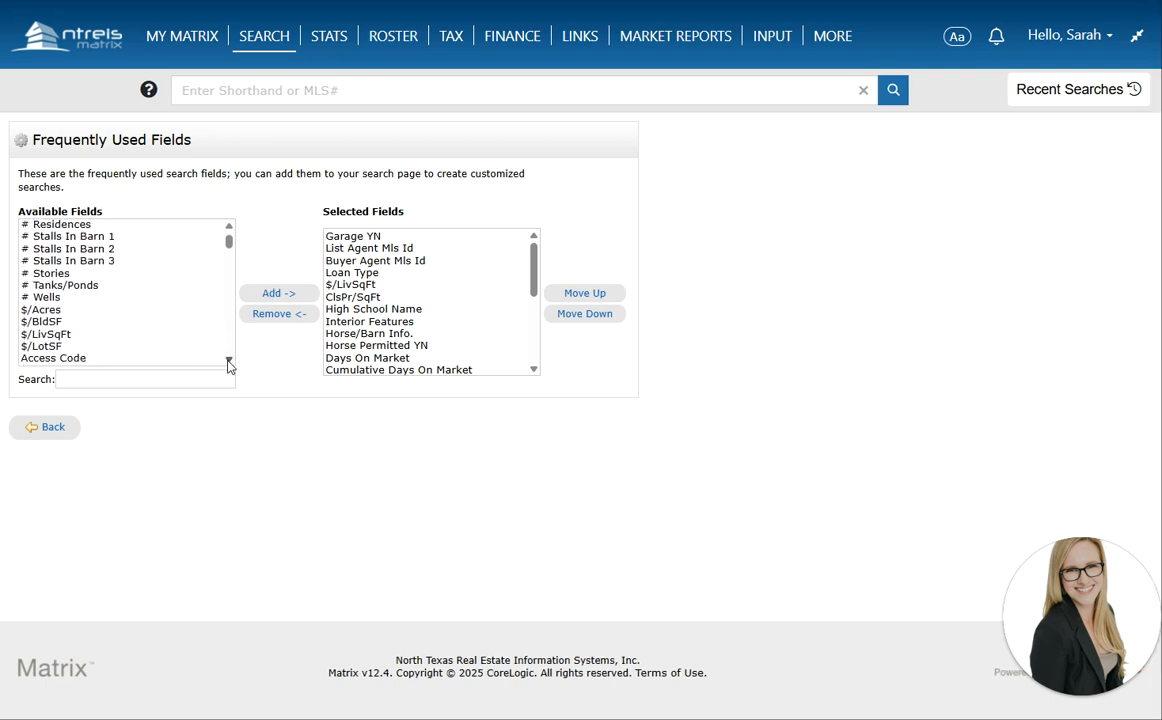
scroll(228, 365, down, 4)
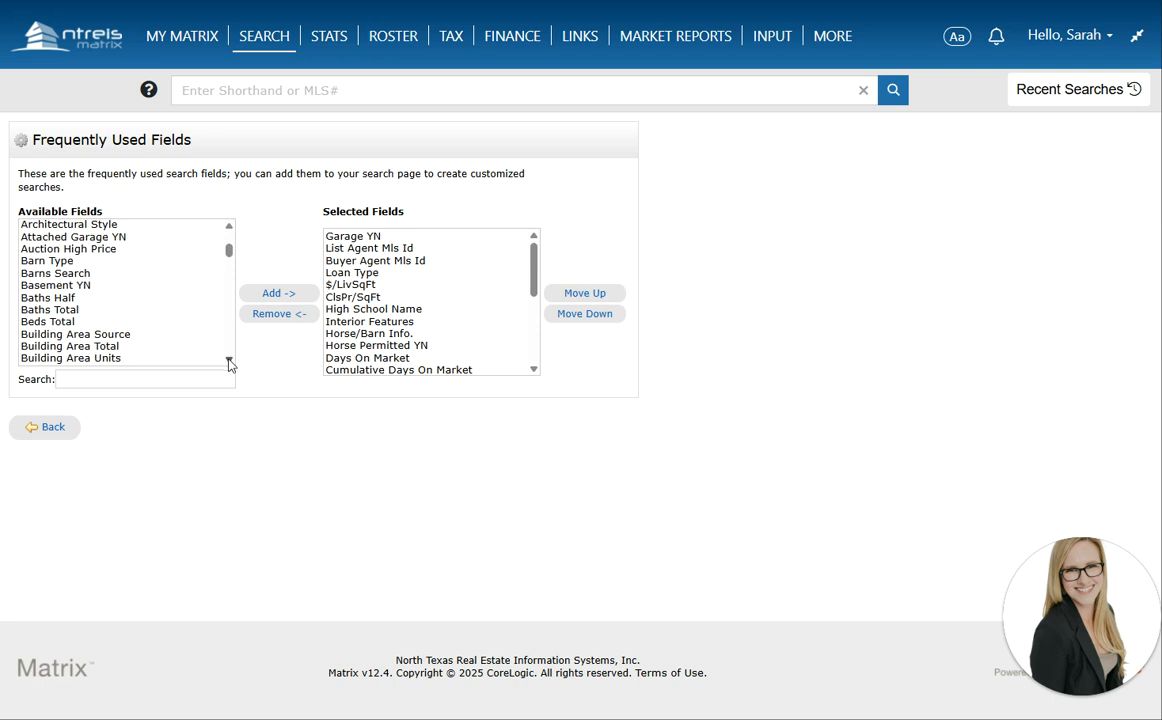
scroll(228, 365, down, 4)
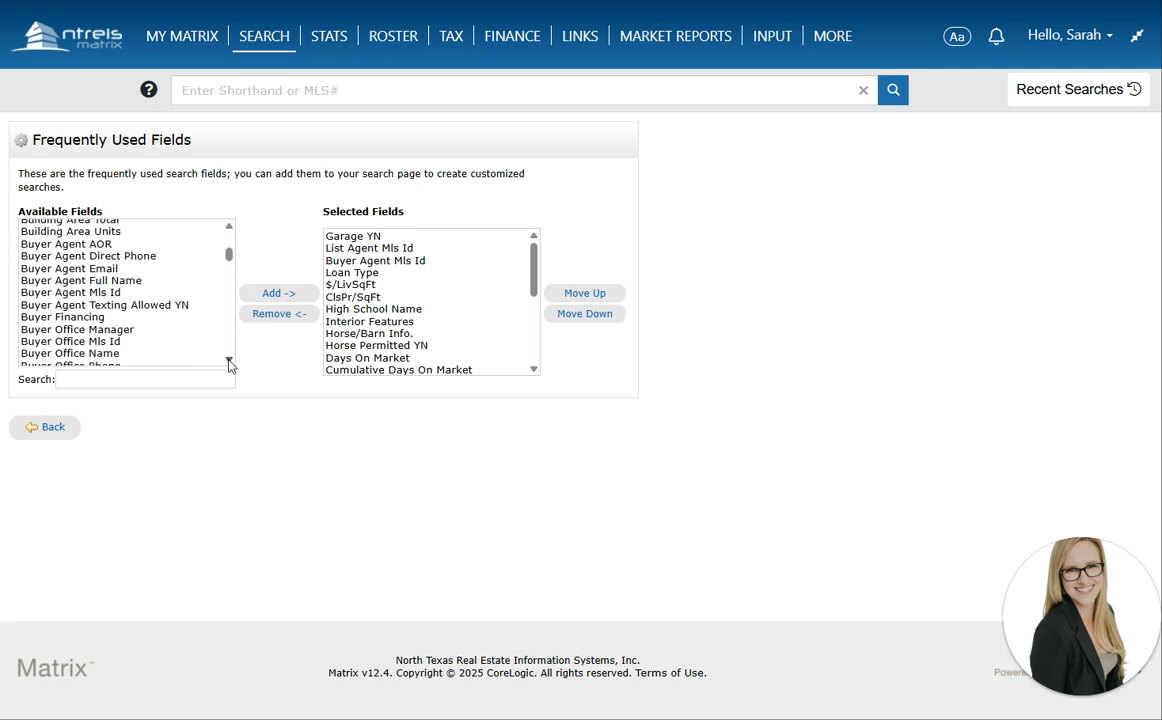
scroll(228, 365, down, 7)
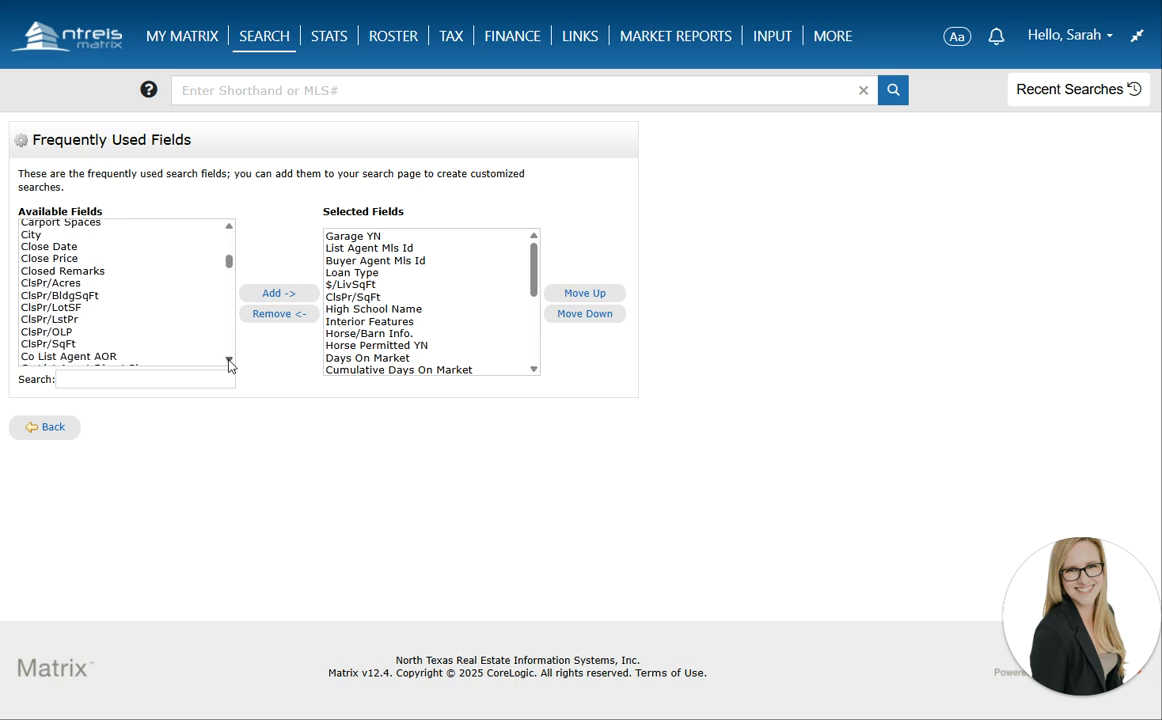
scroll(228, 365, down, 7)
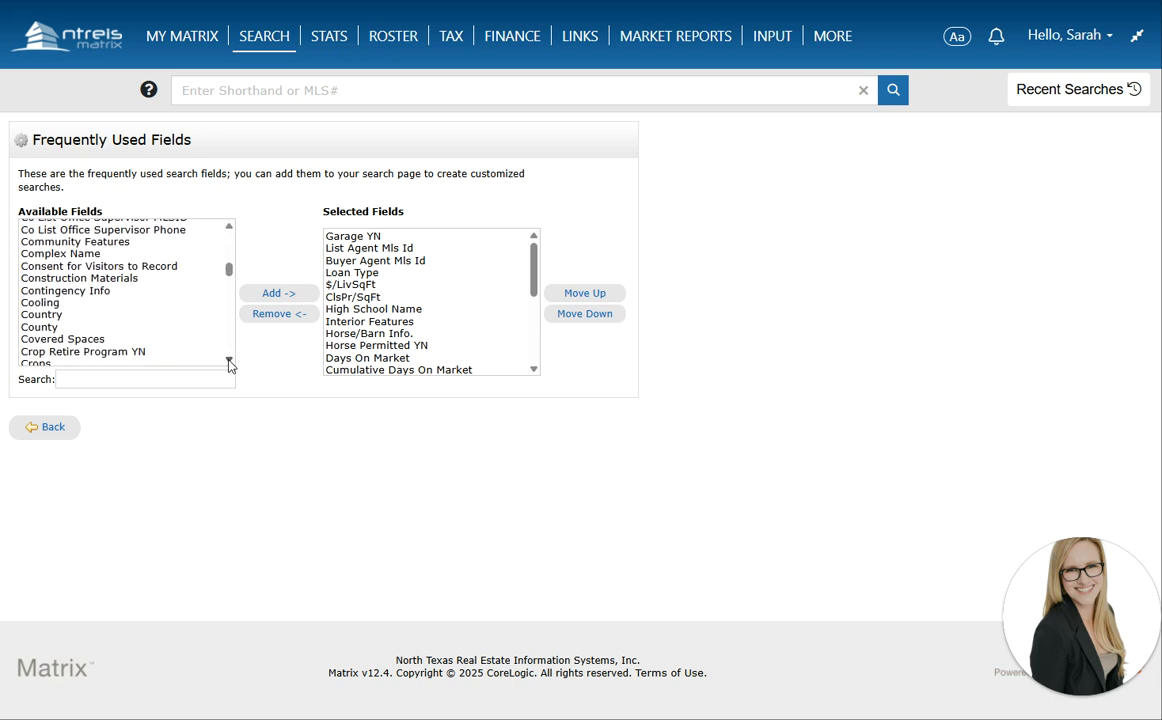
scroll(228, 365, down, 2)
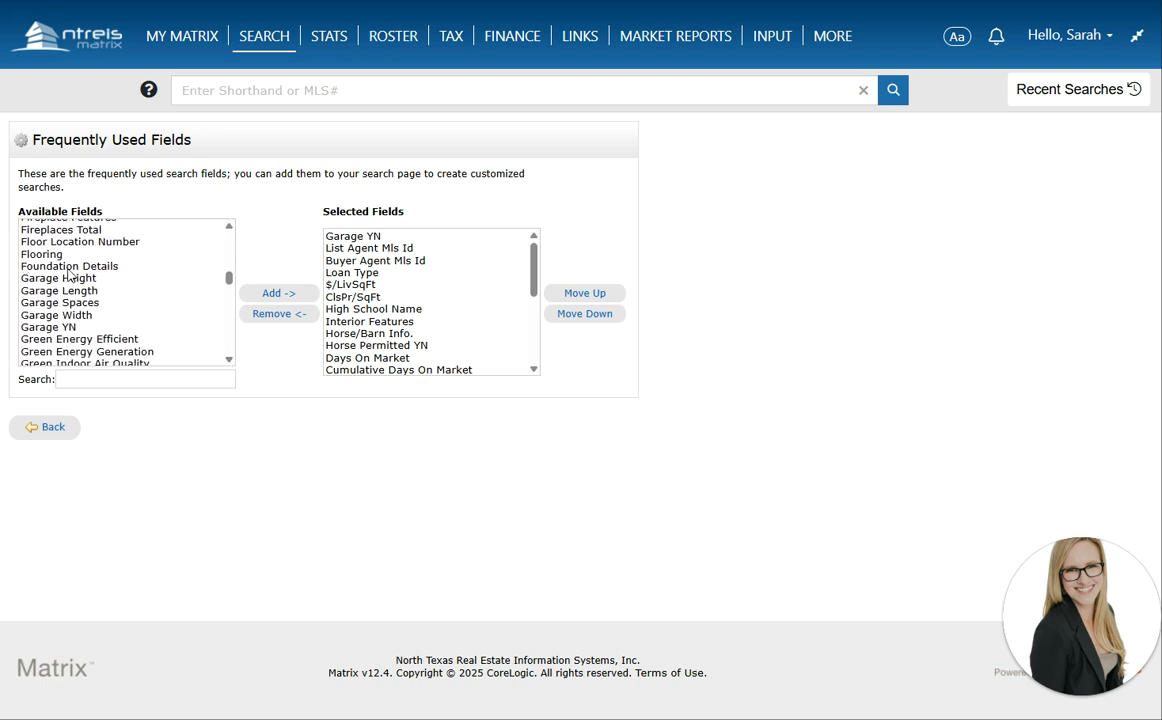
click(230, 360)
click(230, 360)
click(230, 360)
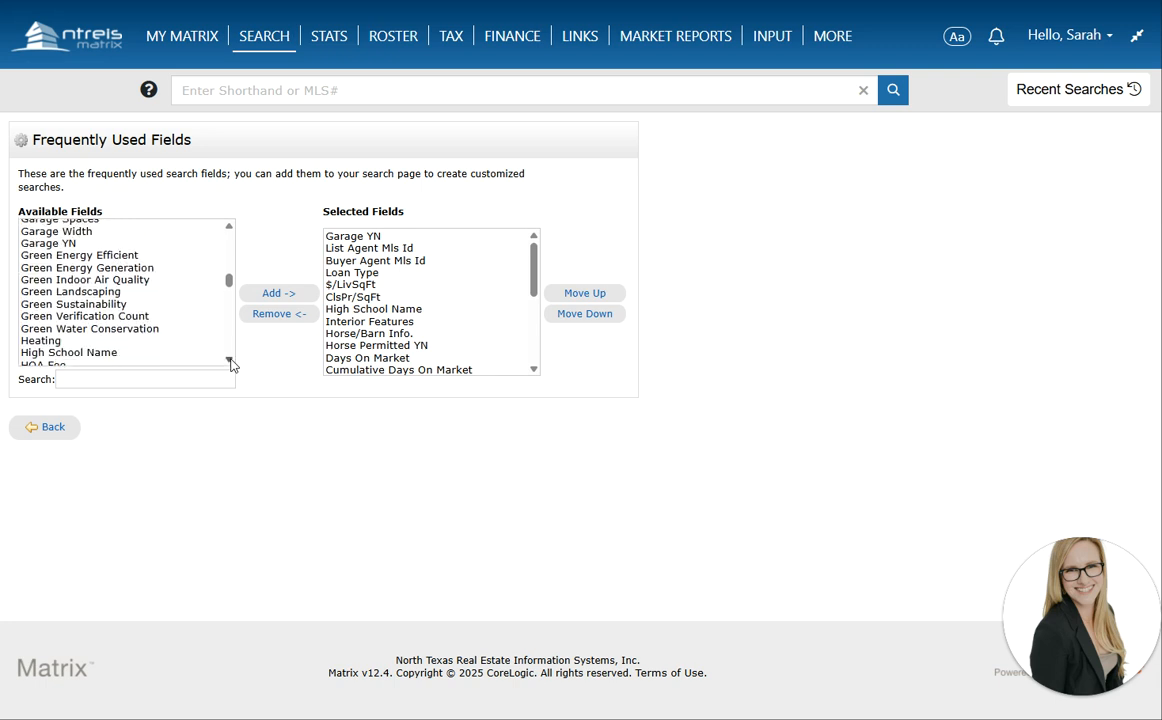
click(229, 360)
click(229, 360)
click(229, 360)
click(229, 360)
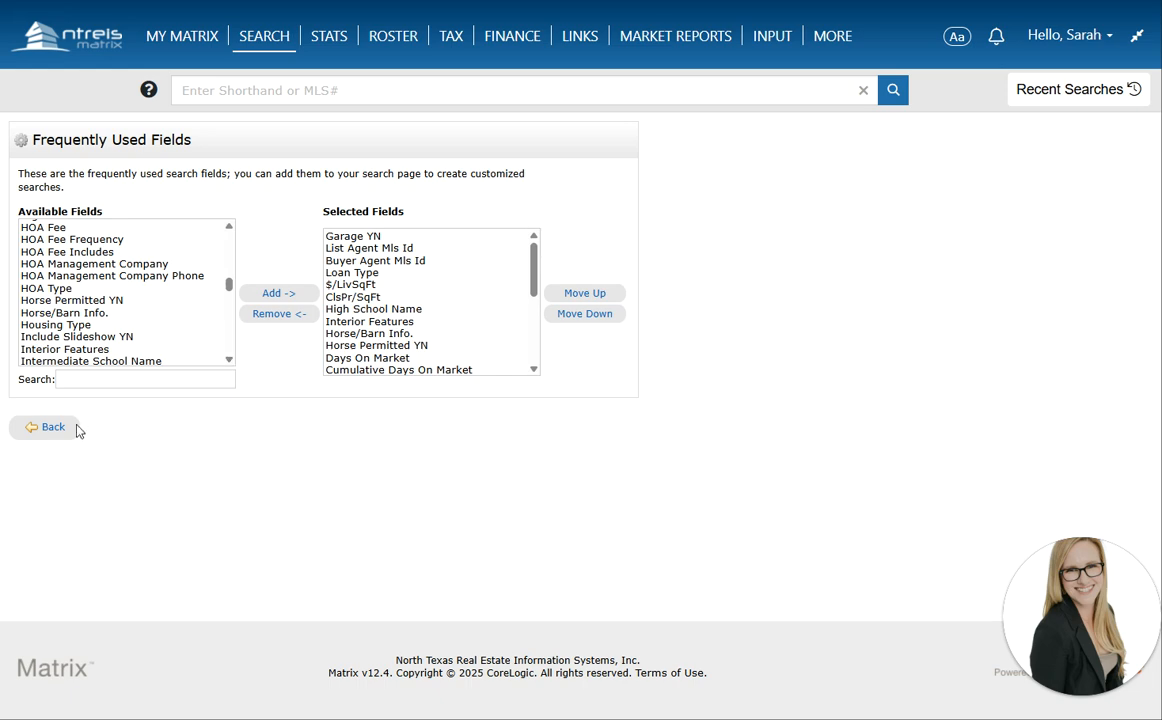
click(47, 427)
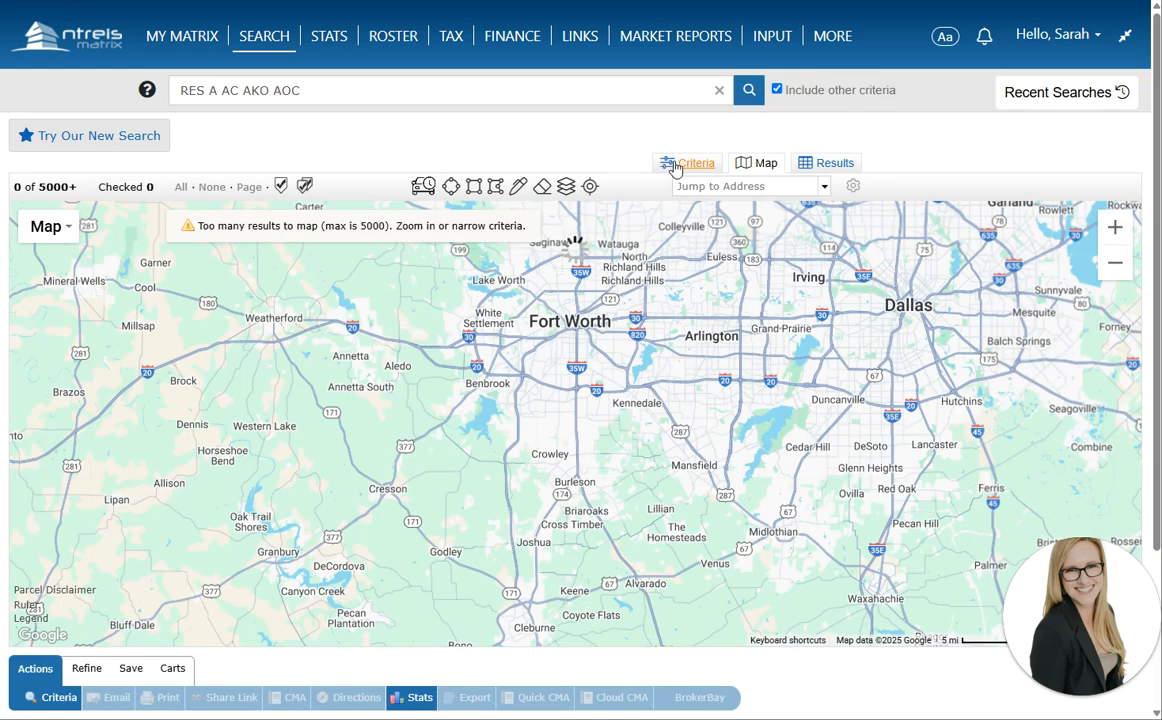
Start a drive-time area search toward the Fort Worth destination address
click(684, 165)
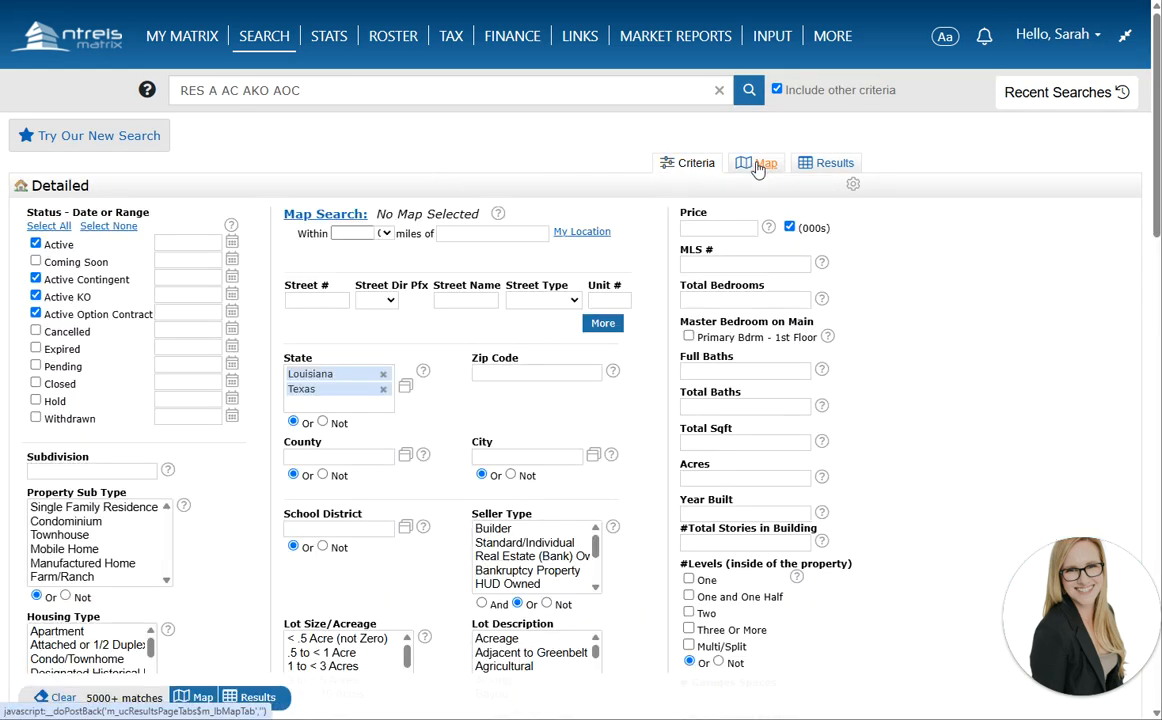
click(758, 166)
click(424, 187)
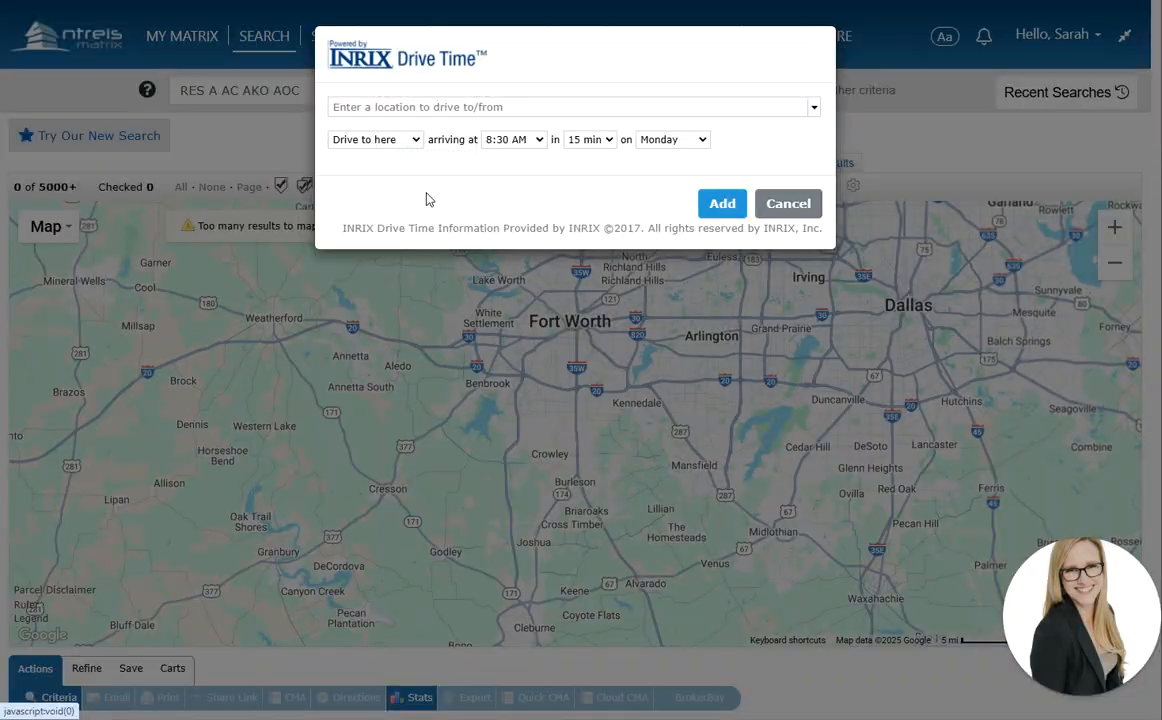
click(412, 107)
click(374, 170)
click(512, 140)
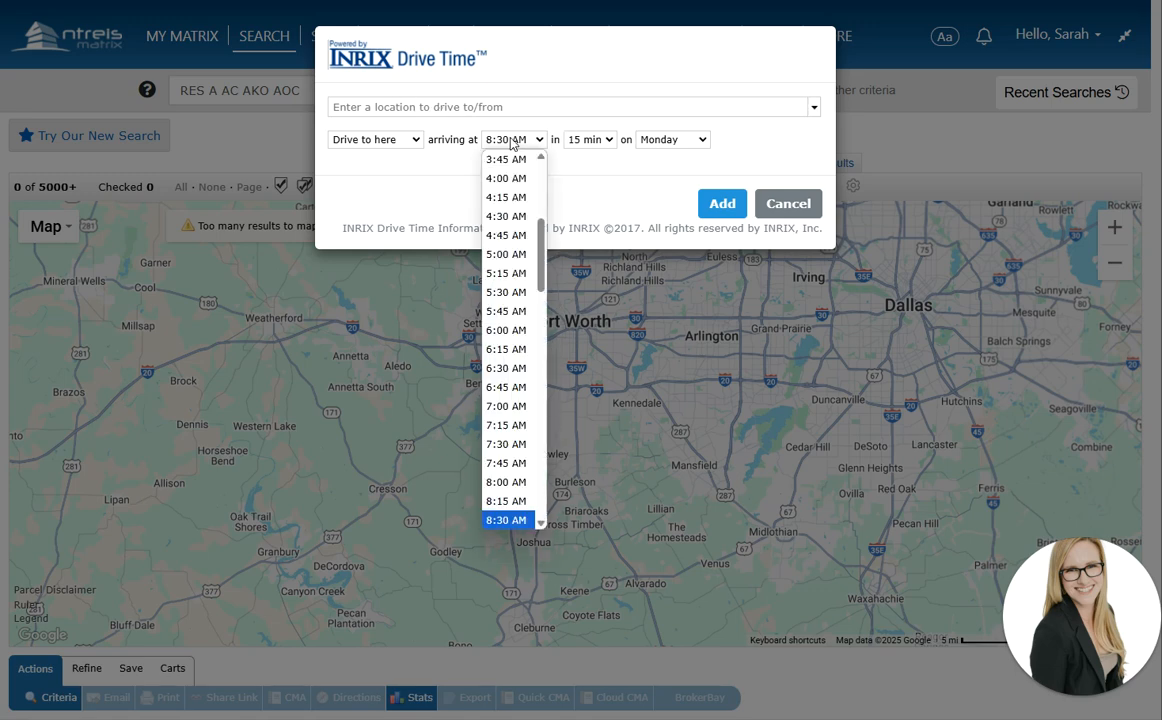
scroll(512, 290, down, 5)
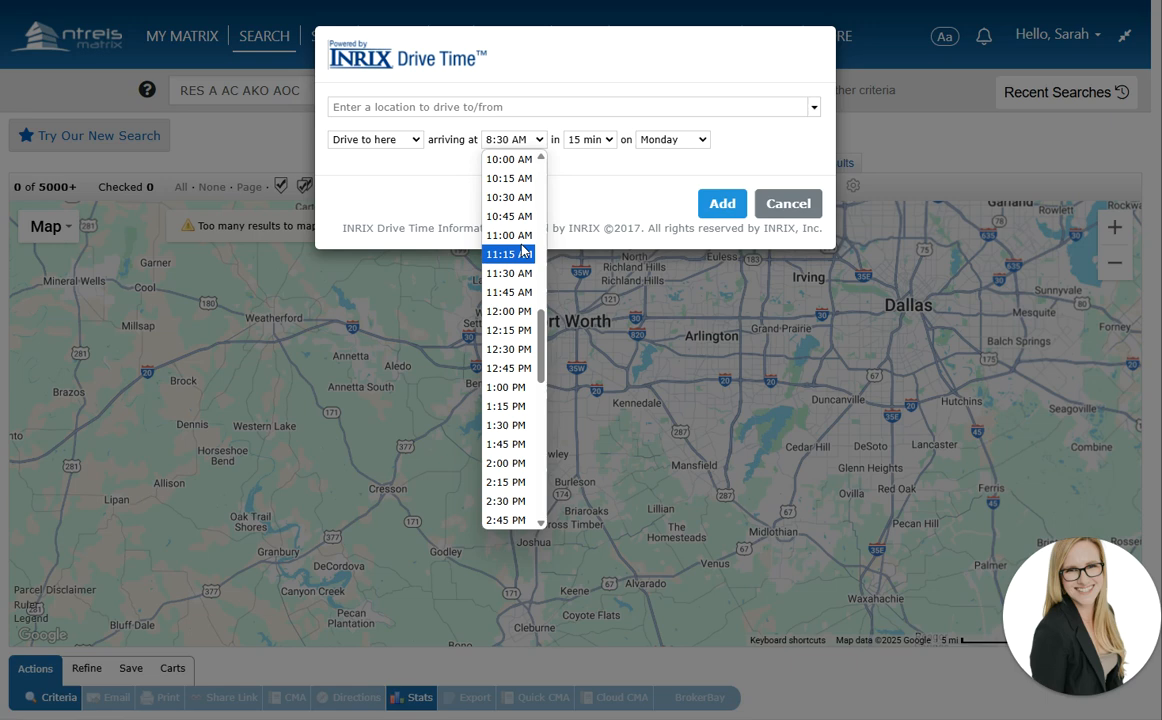
click(451, 110)
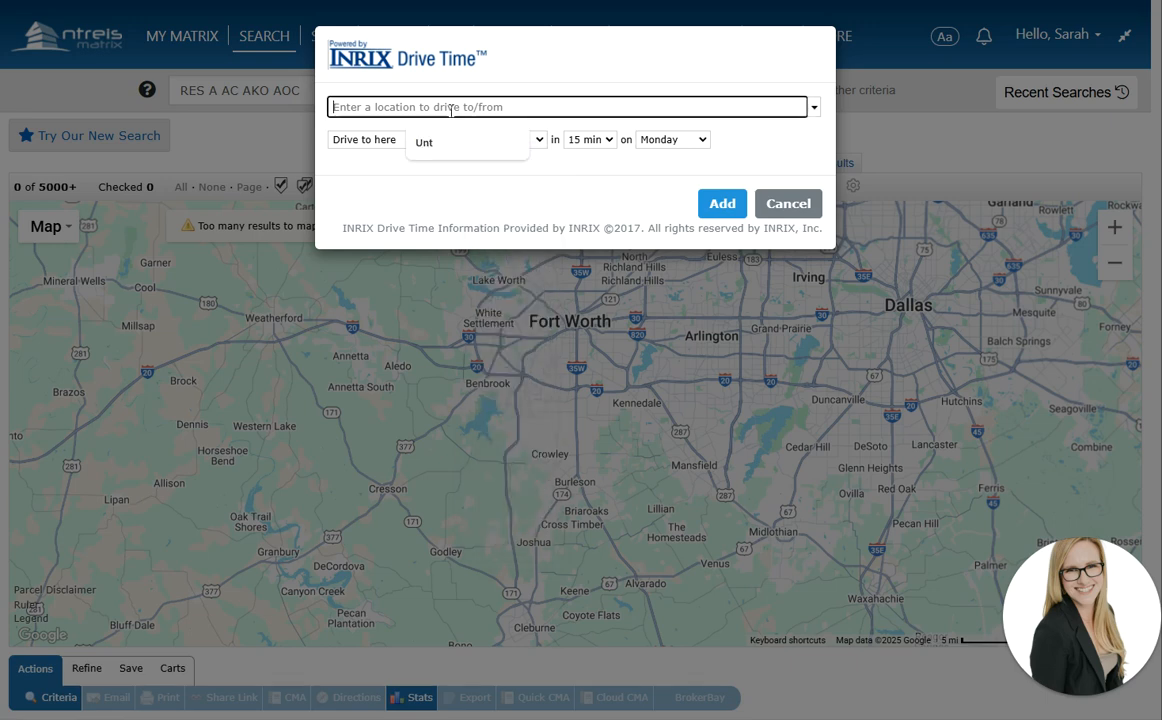
Set the arrival time to 11:15 AM and the drive time to 45 minutes
click(539, 142)
scroll(527, 420, down, 6)
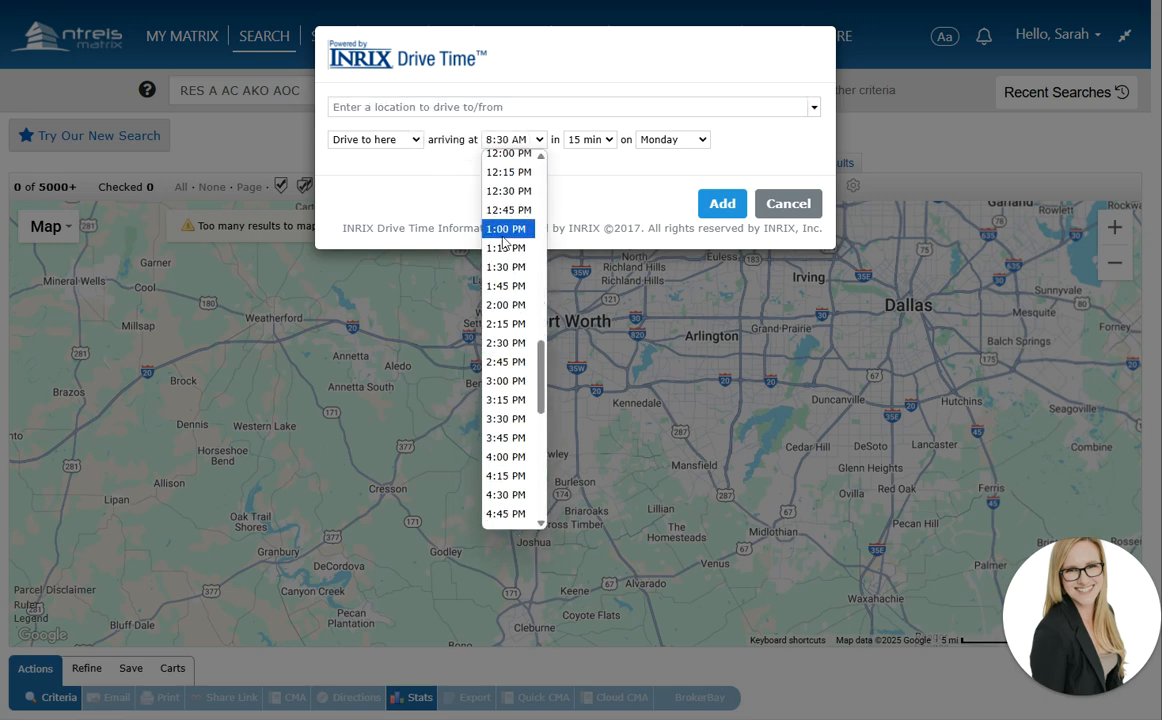
scroll(505, 230, up, 3)
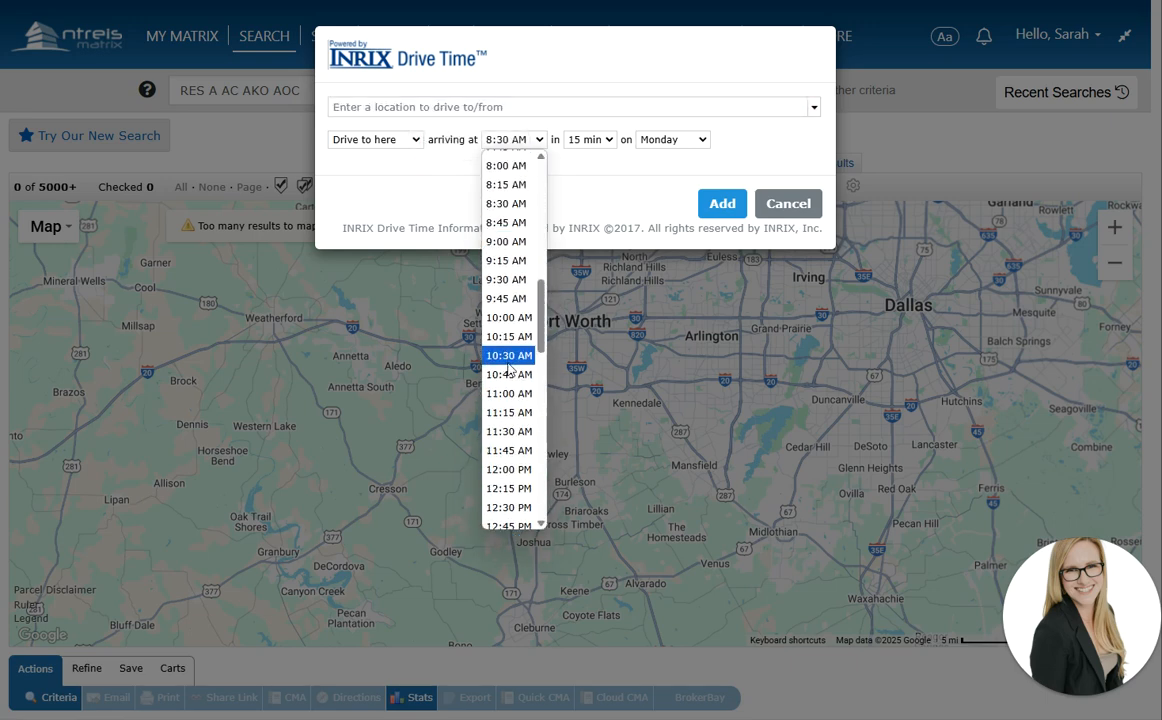
click(508, 412)
click(589, 139)
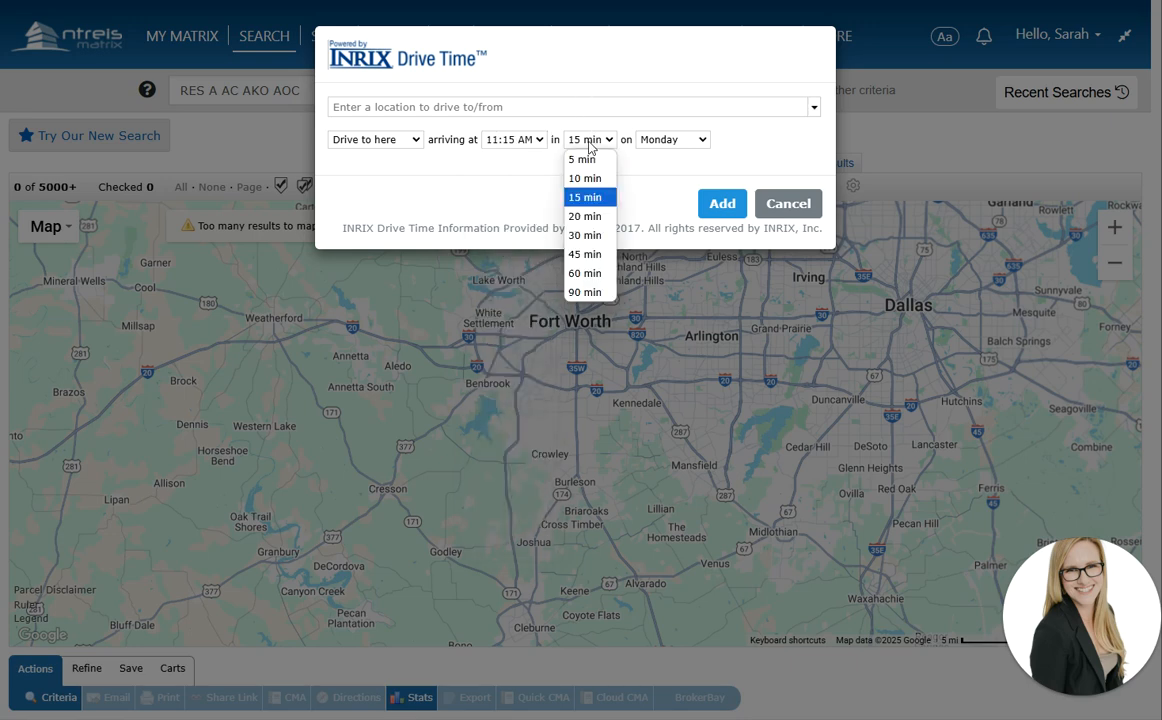
click(585, 255)
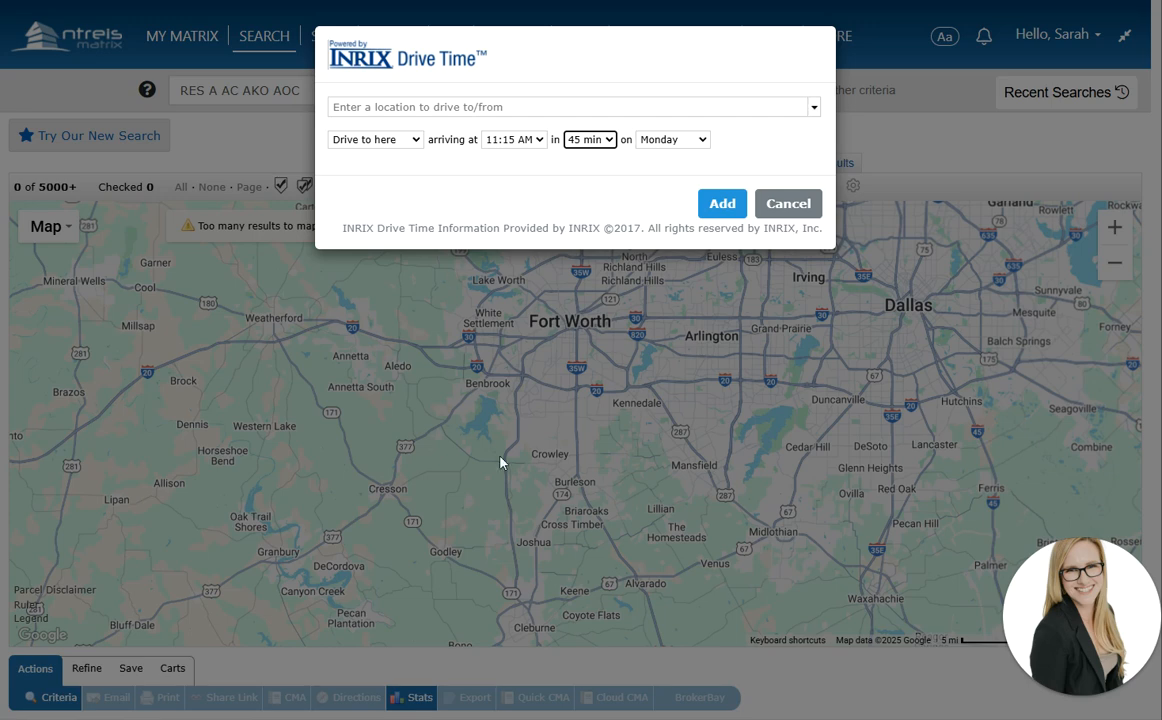
Change the arrival to 11:00 AM on Wednesday and add the drive-time area to the map
click(496, 108)
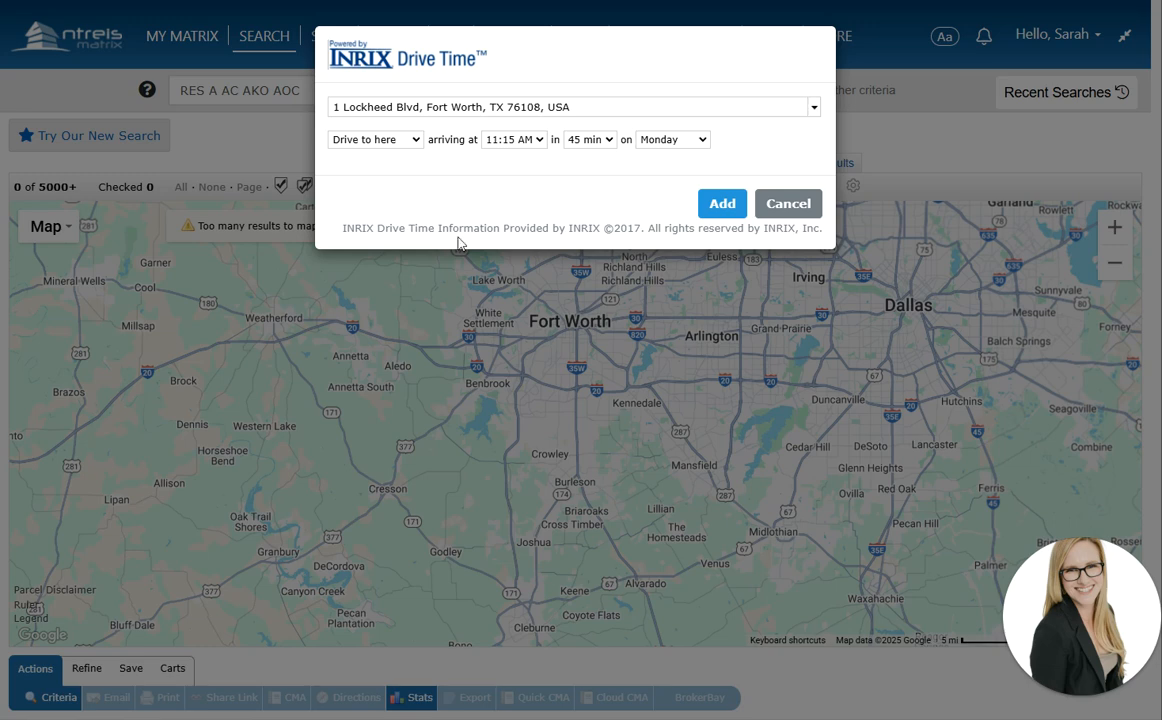
click(512, 140)
click(510, 480)
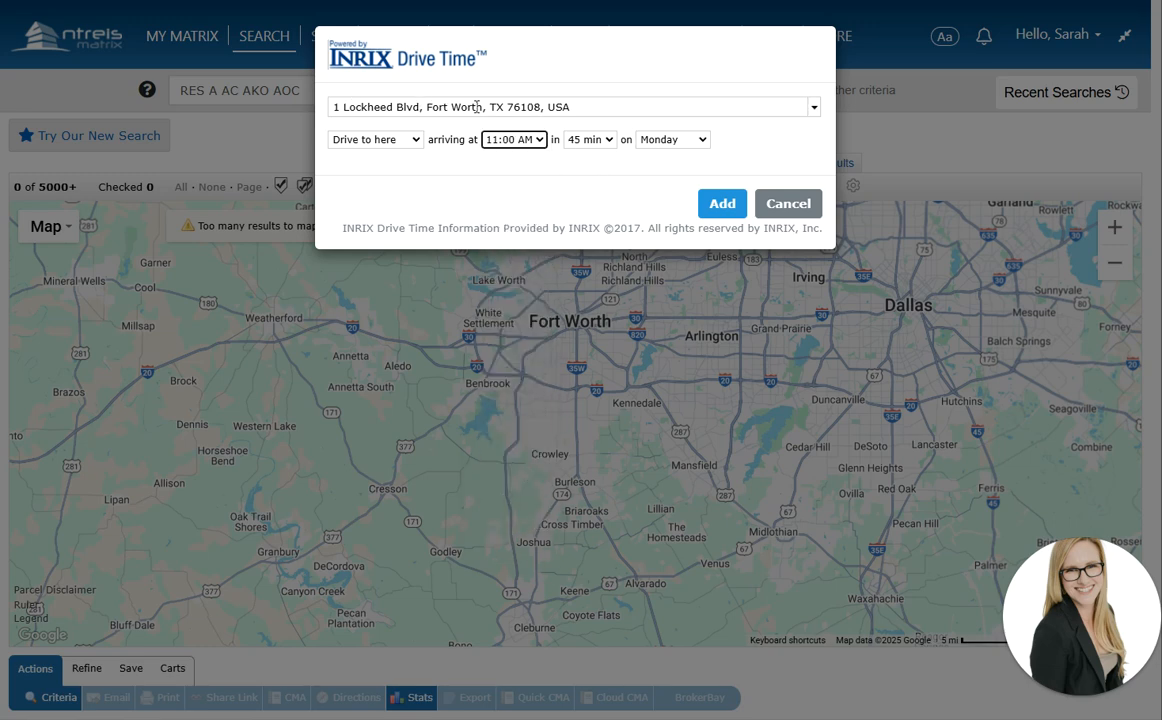
click(672, 140)
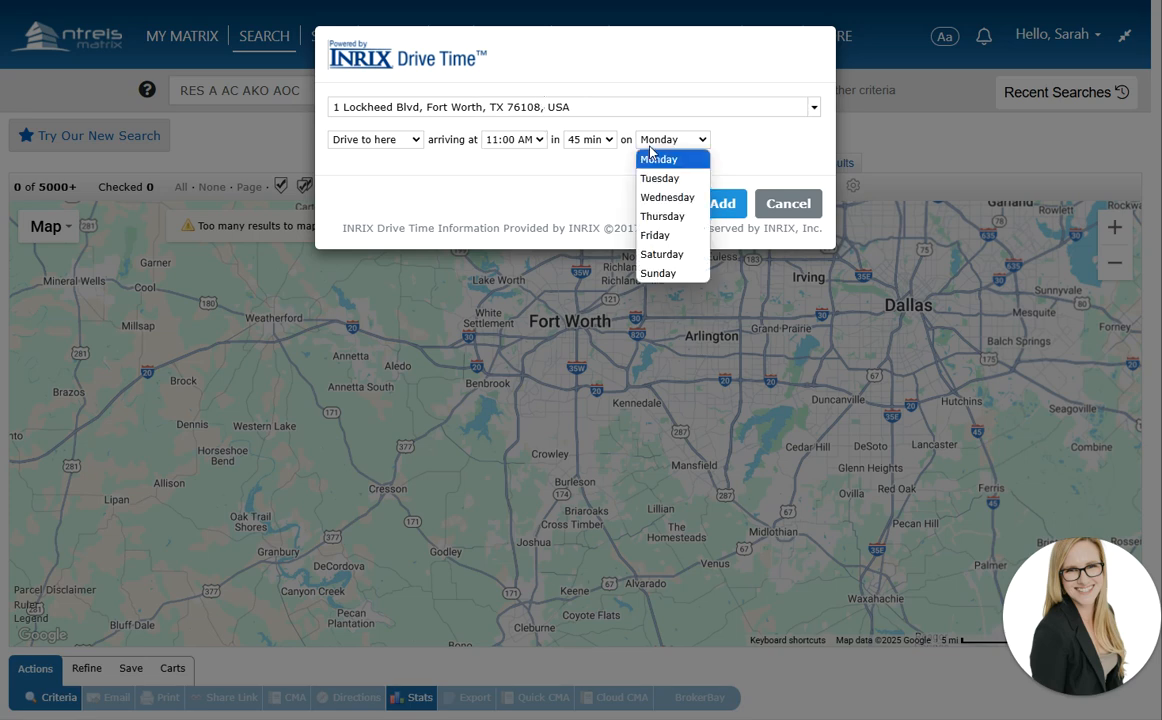
click(660, 194)
click(716, 204)
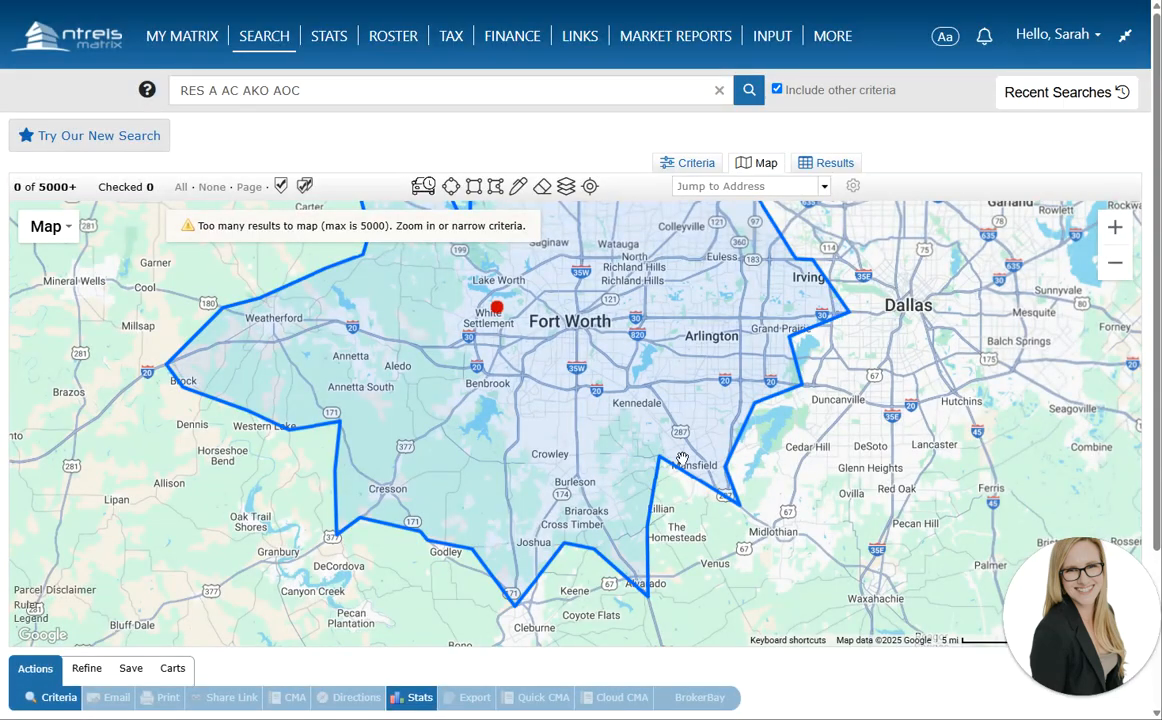
Reopen the existing drive-time shape's settings for editing
scroll(576, 443, down, 1)
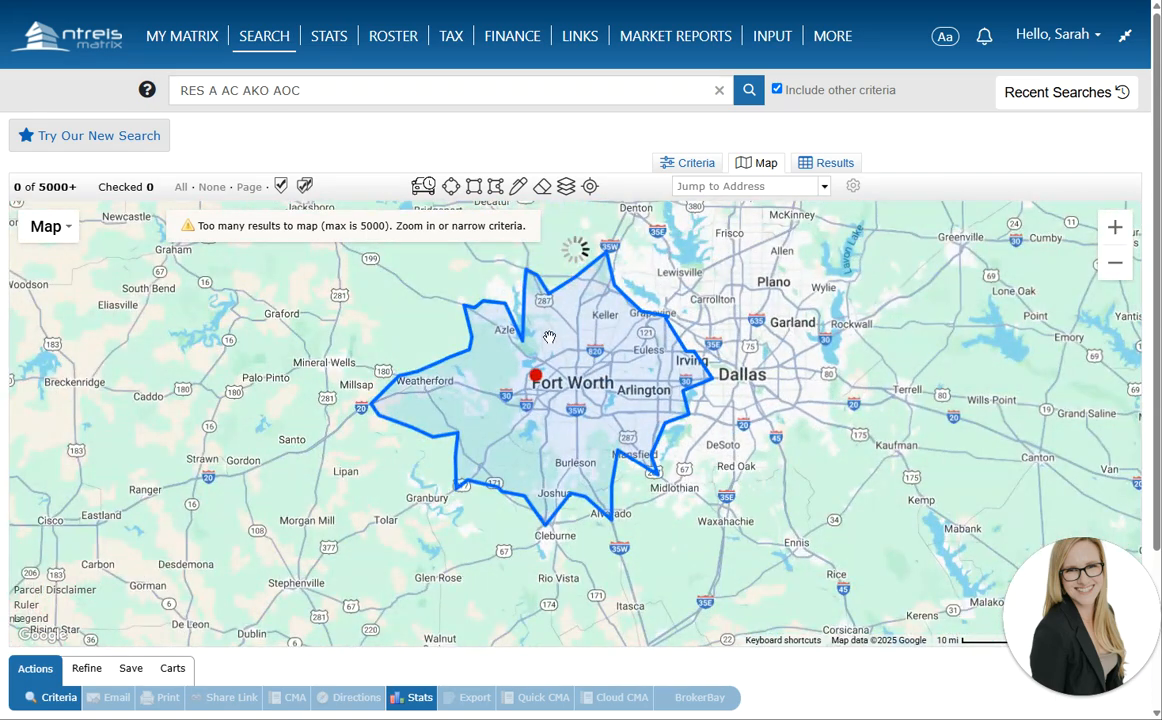
click(532, 372)
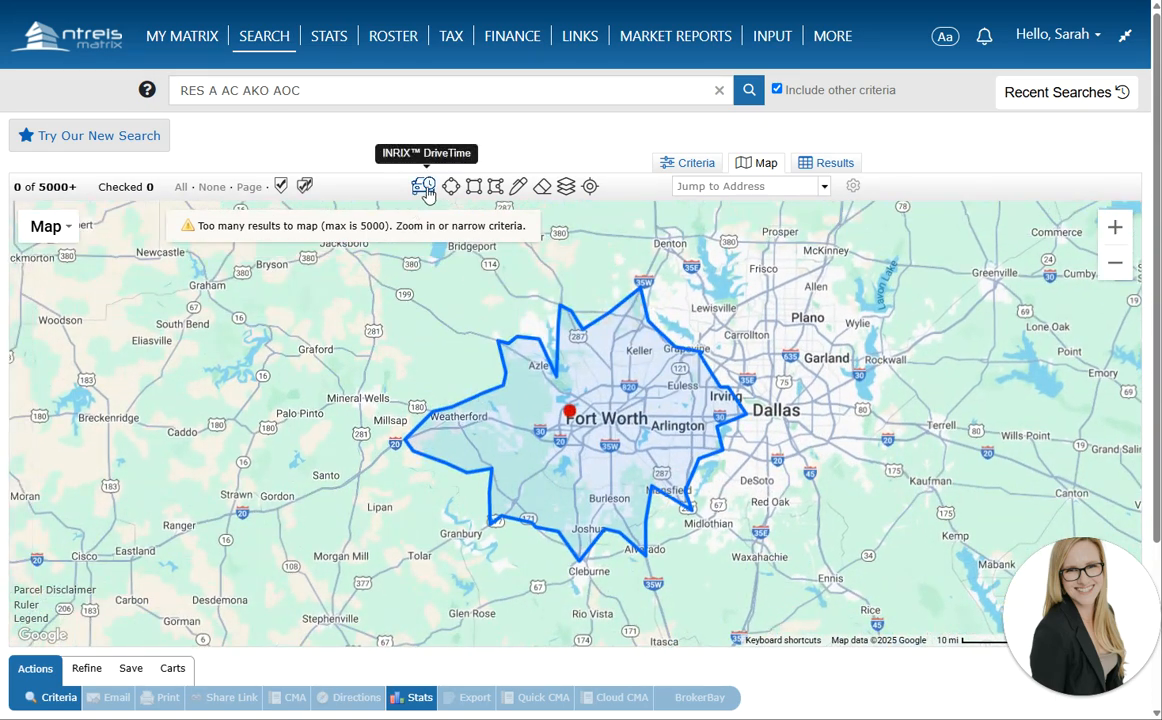
click(423, 186)
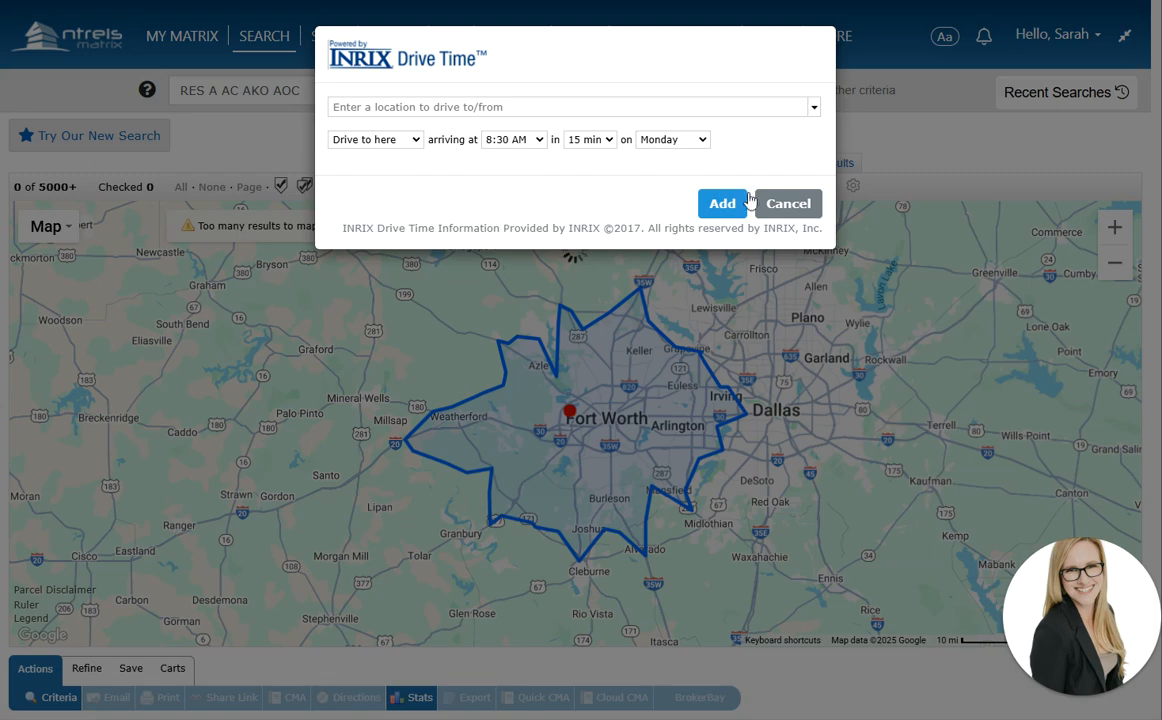
click(706, 200)
click(569, 410)
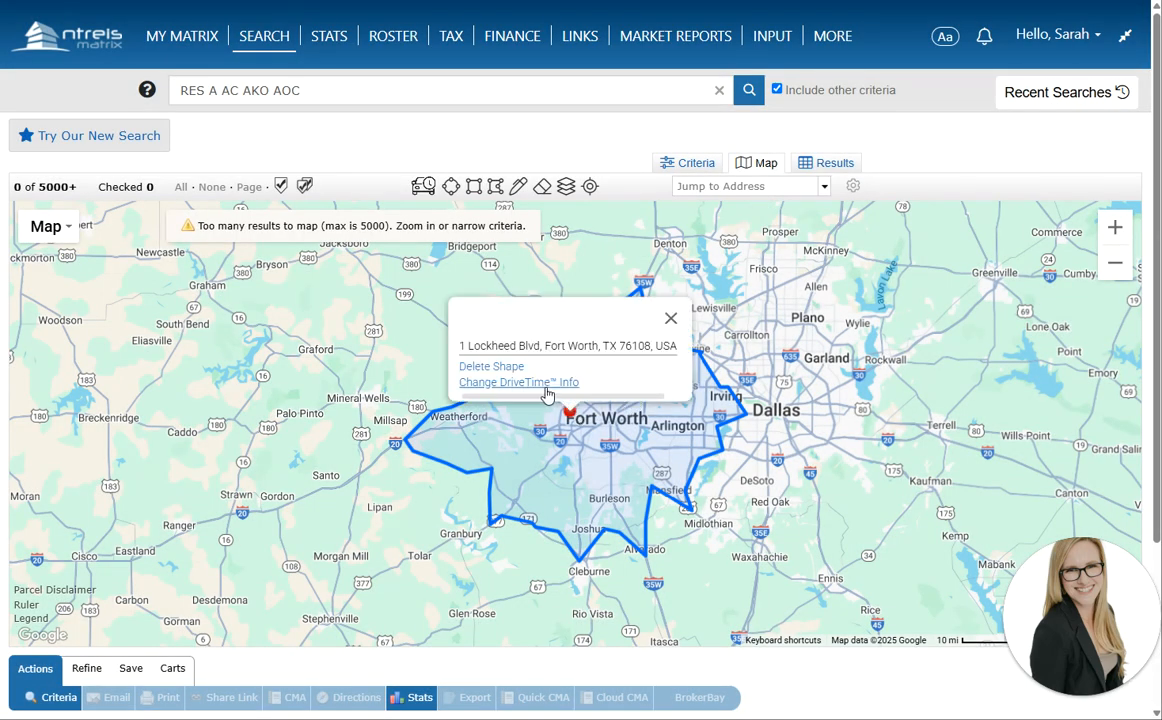
click(516, 380)
Change the drive time from 45 to 30 minutes and update the area
click(589, 140)
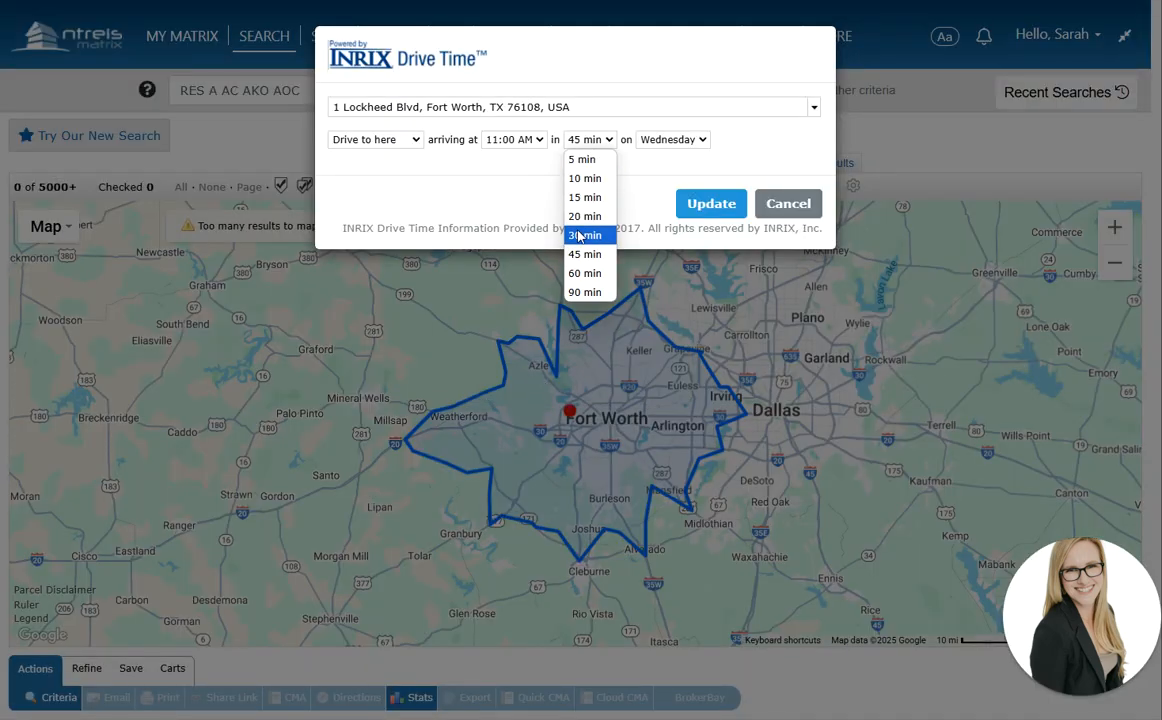
click(589, 233)
click(700, 203)
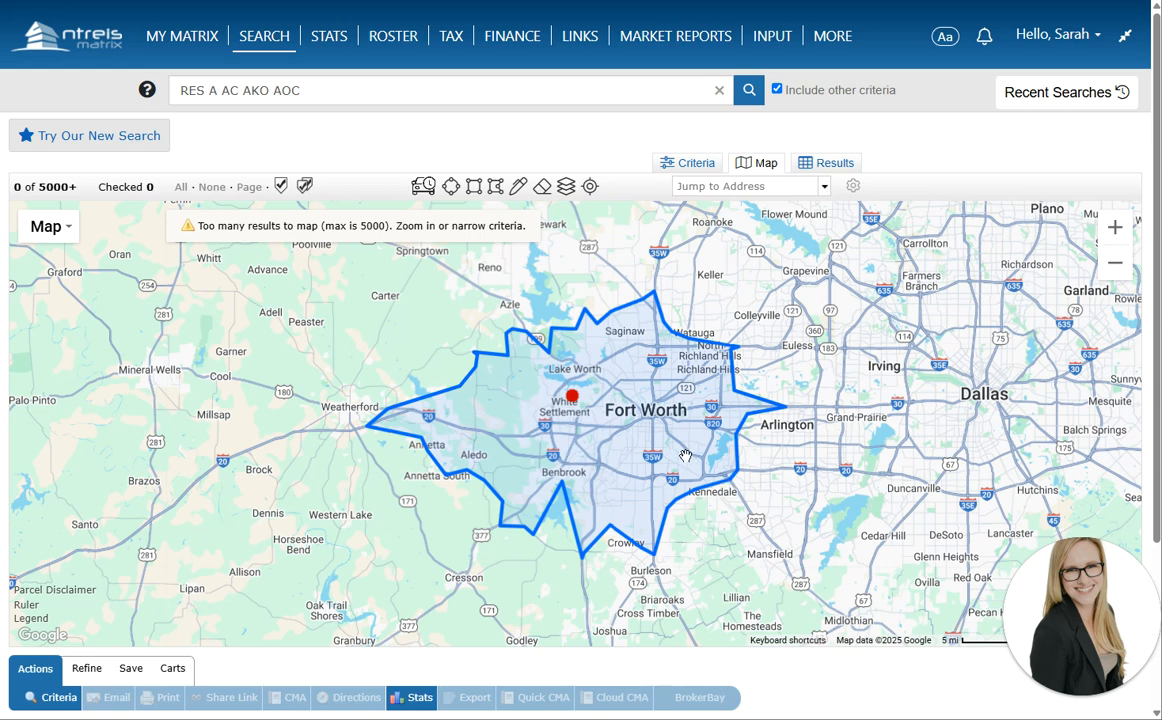
click(567, 396)
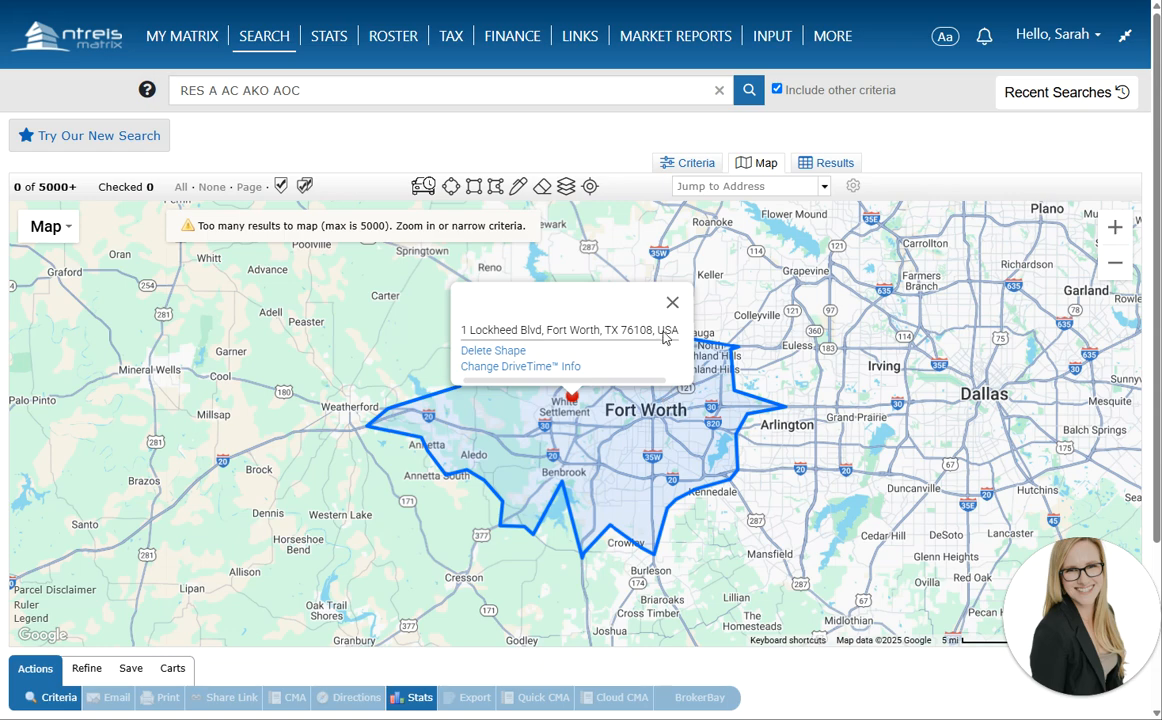
click(669, 300)
scroll(629, 400, up, 1)
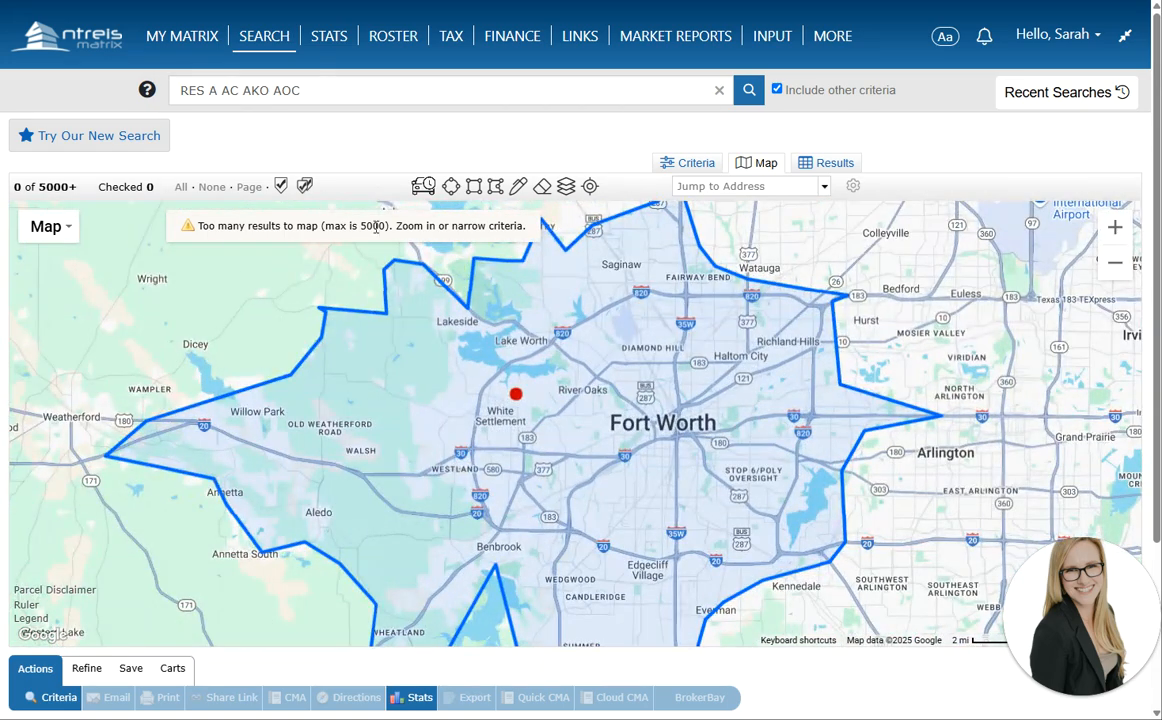
click(497, 187)
Draw a four-corner polygon near Como and exclude it from the search
scroll(563, 481, up, 1)
scroll(563, 481, up, 1)
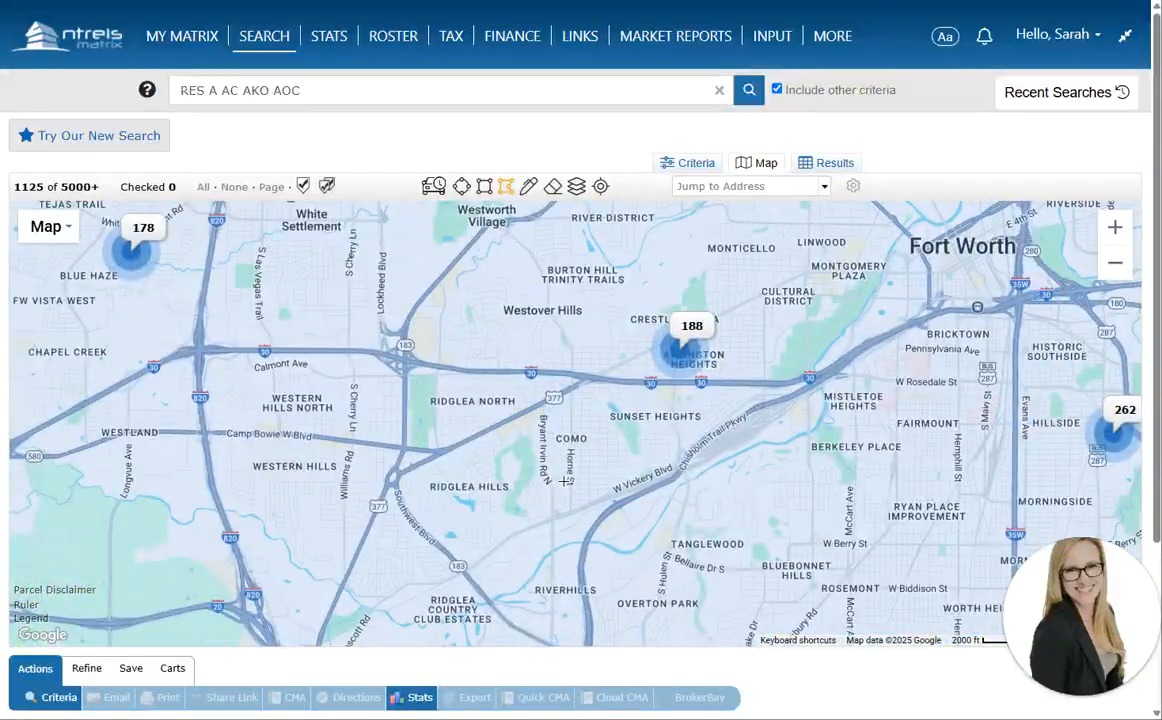
scroll(563, 432, down, 1)
click(565, 433)
click(563, 502)
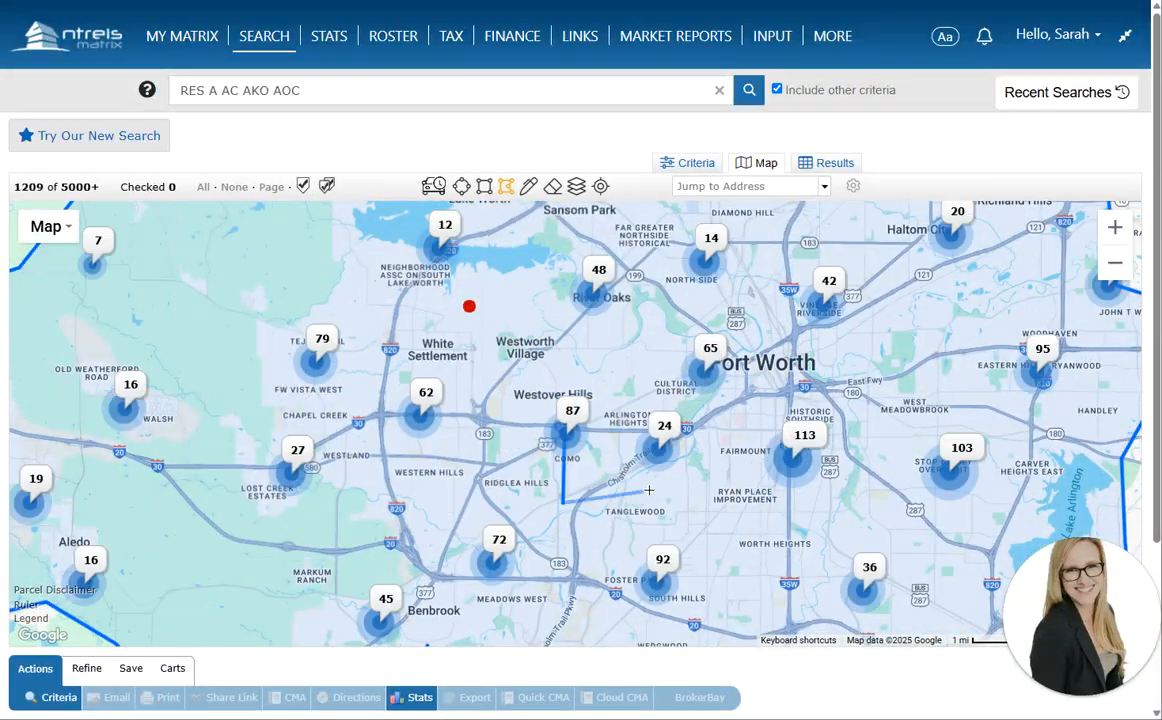
click(633, 473)
click(621, 430)
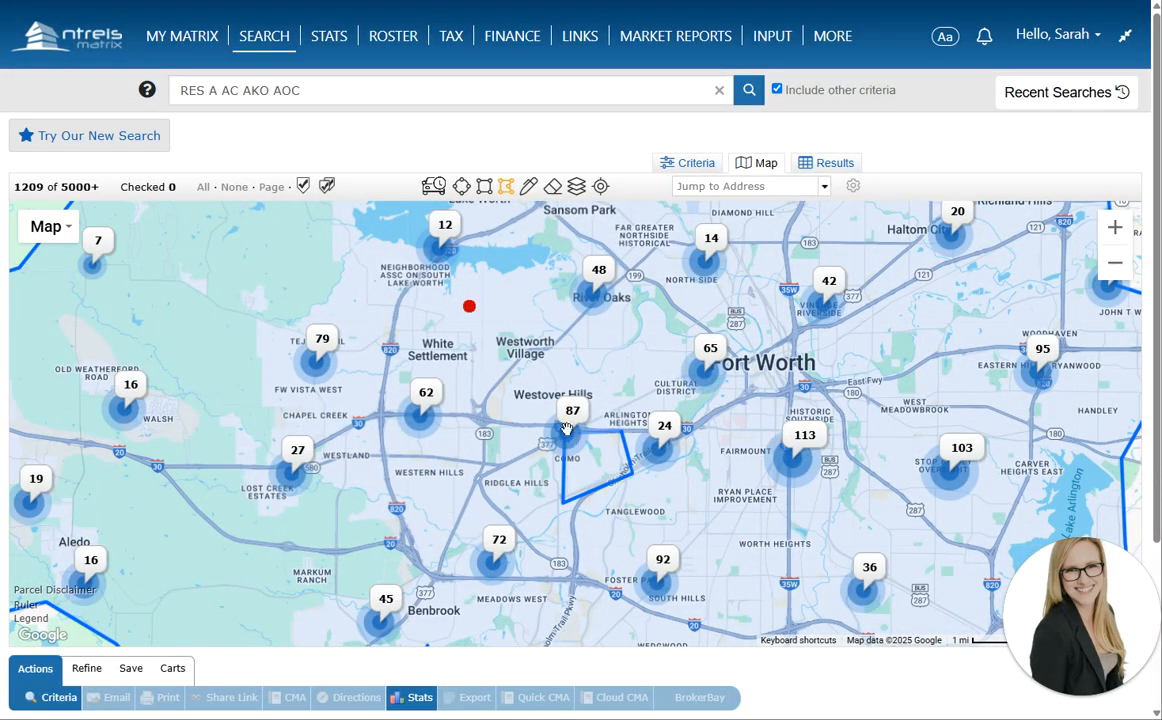
click(565, 433)
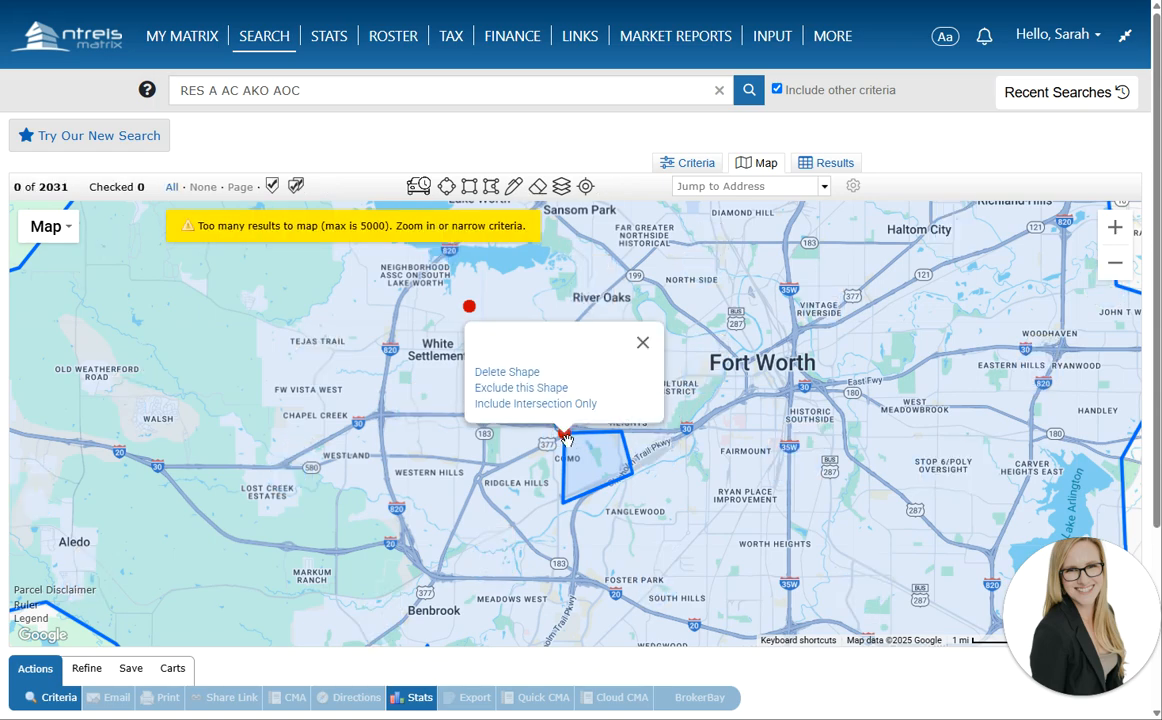
click(515, 389)
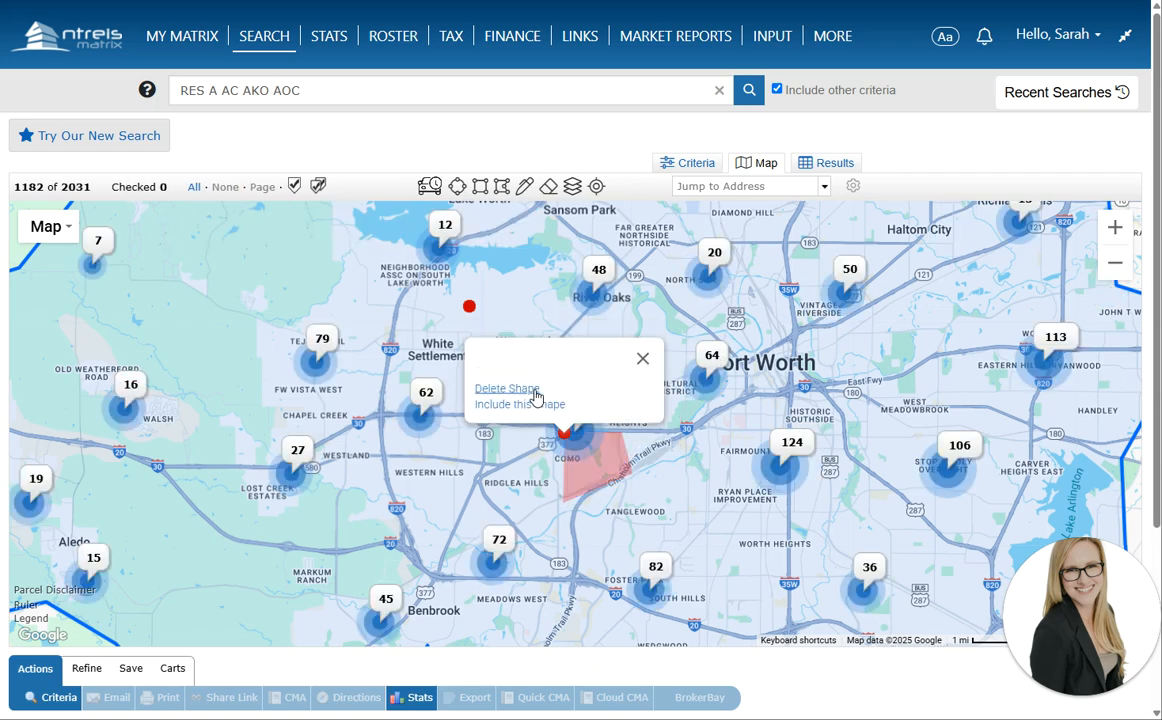
Close the shape popups and review the options of a shape on the map
click(643, 358)
scroll(643, 479, down, 1)
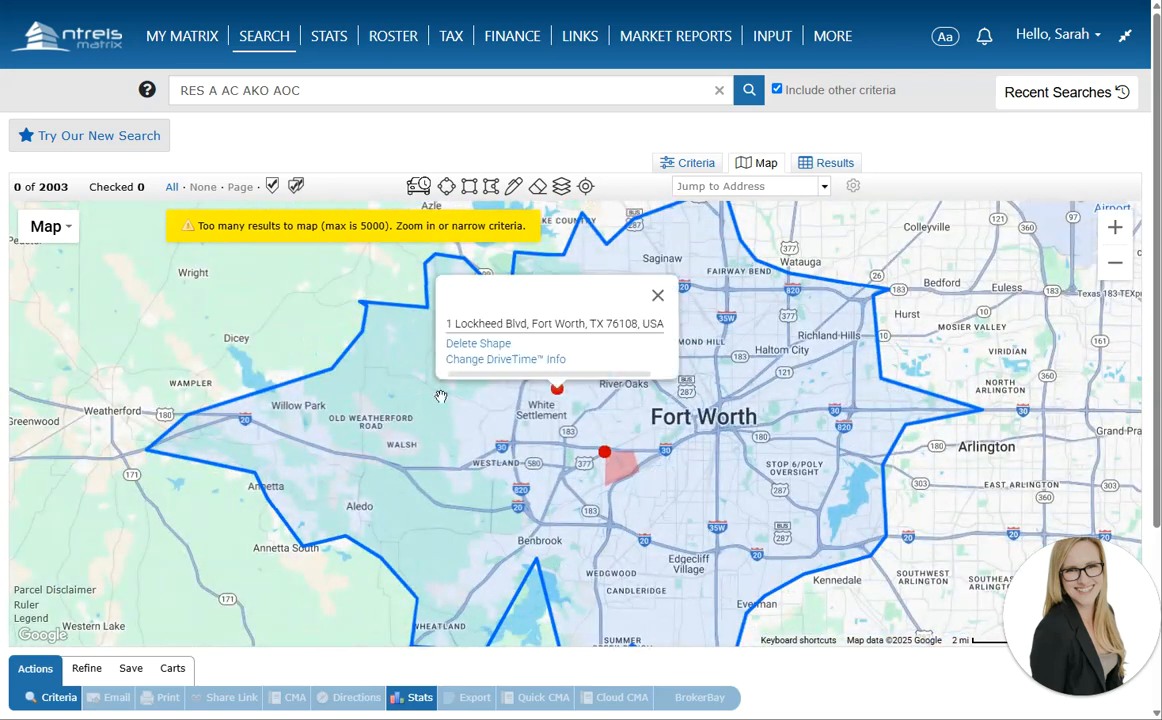
click(655, 296)
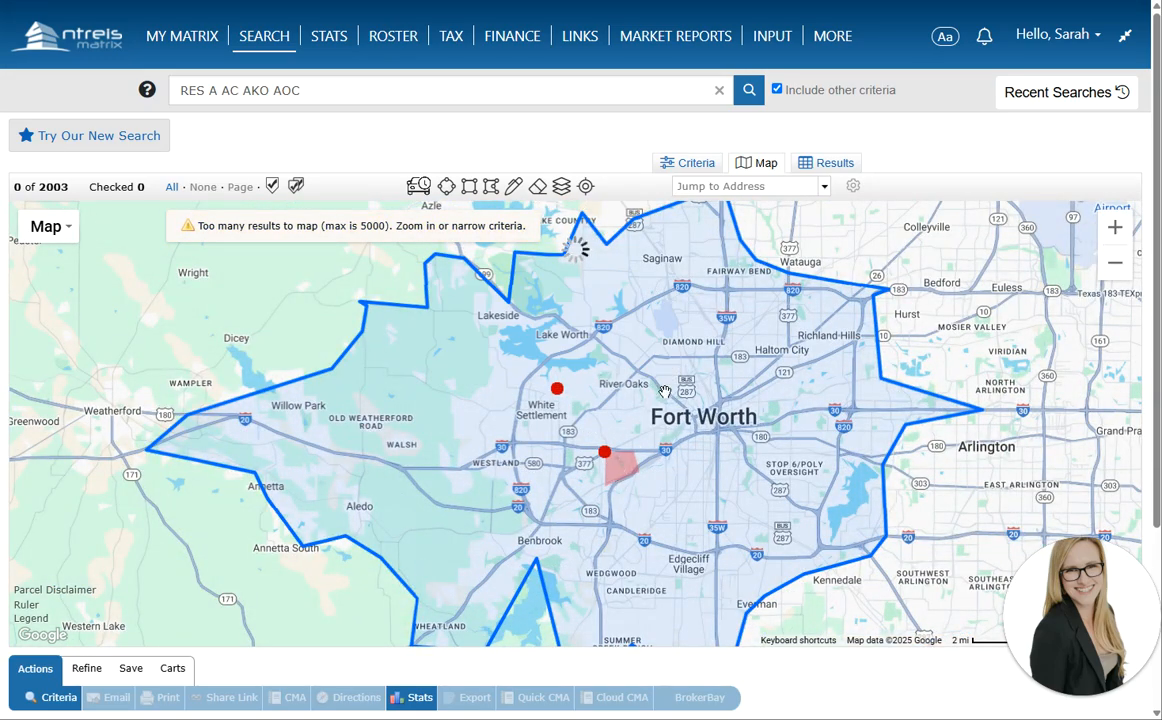
click(501, 188)
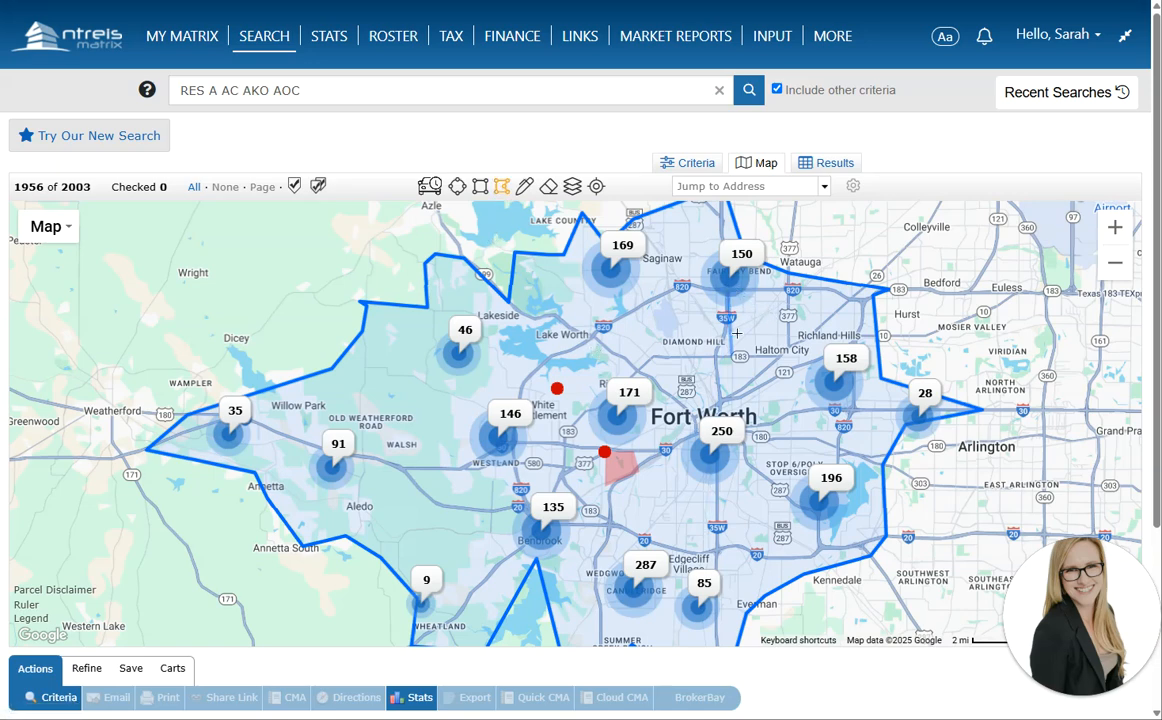
click(728, 292)
click(685, 164)
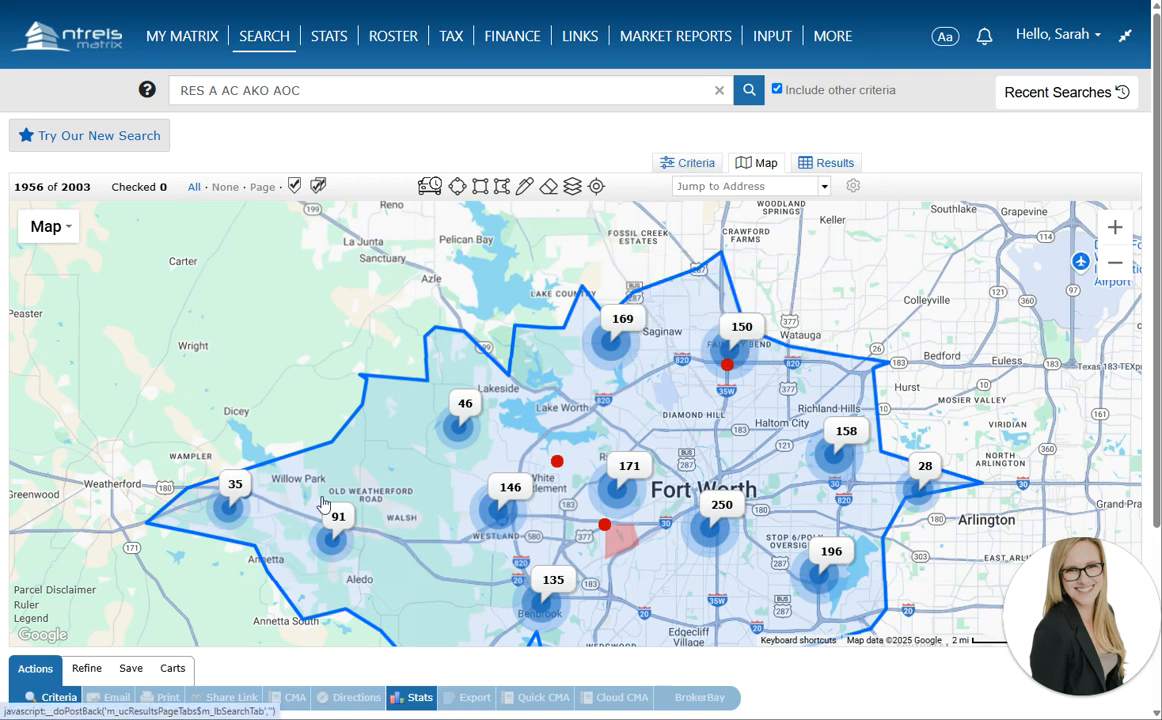
Look over the Criteria form's School District field and the map results
click(680, 165)
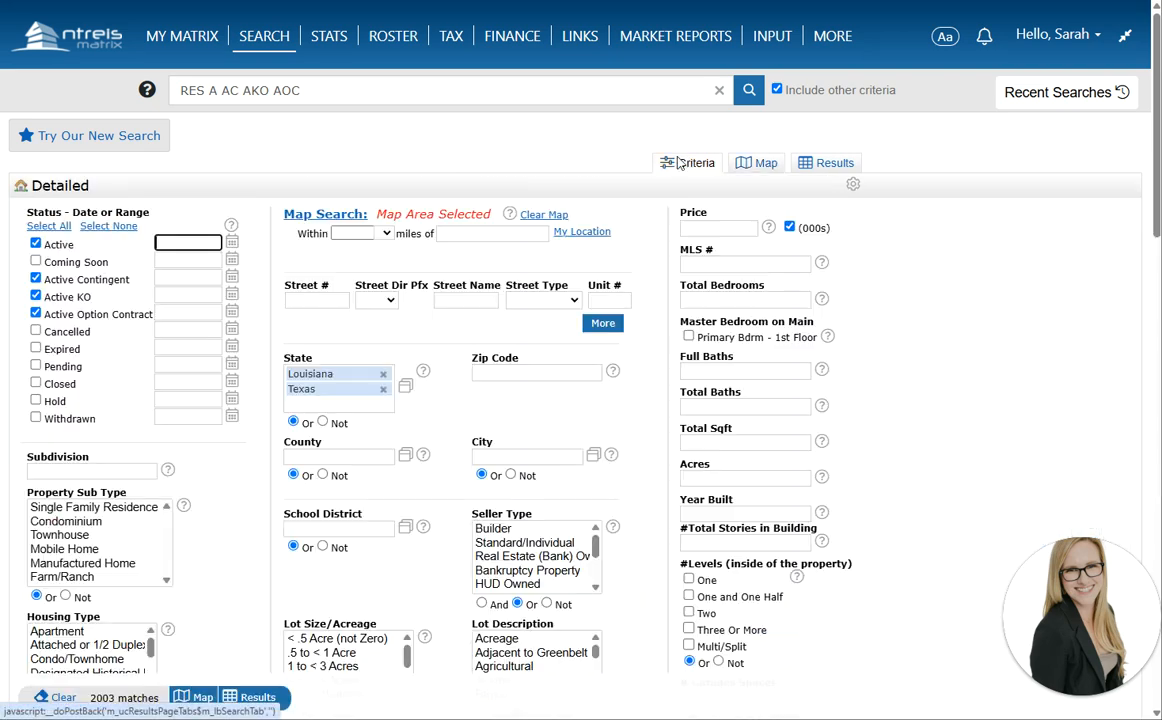
click(347, 532)
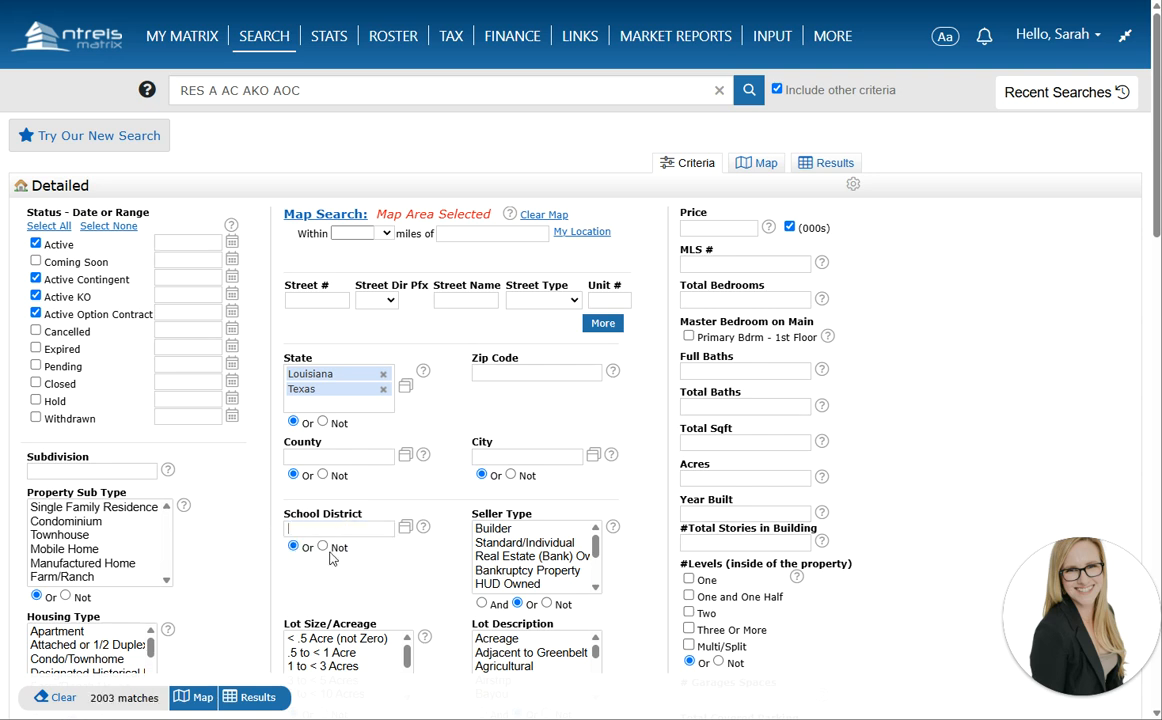
click(323, 548)
scroll(455, 583, down, 2)
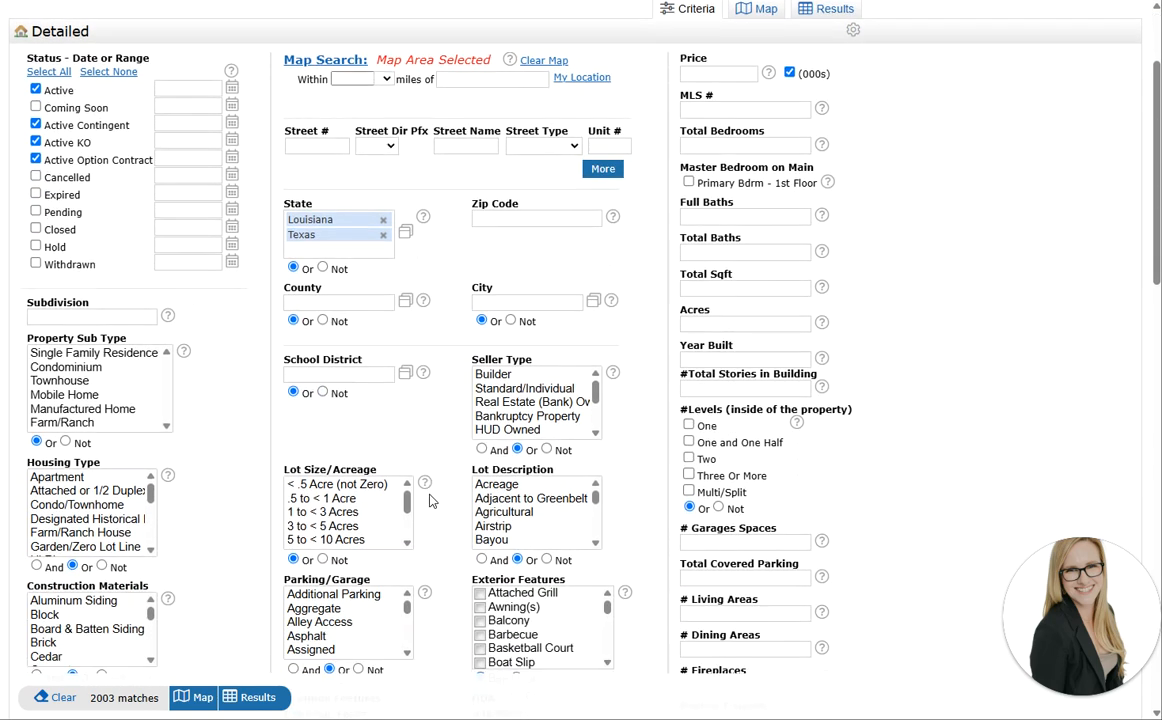
click(757, 6)
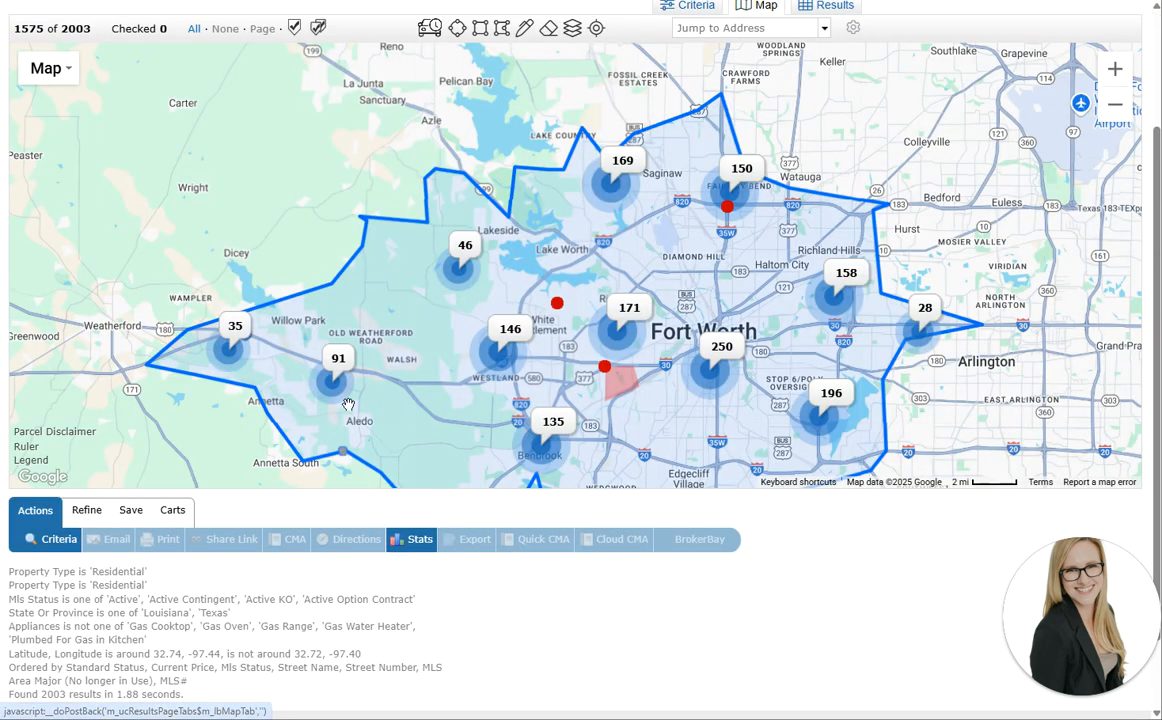
click(666, 8)
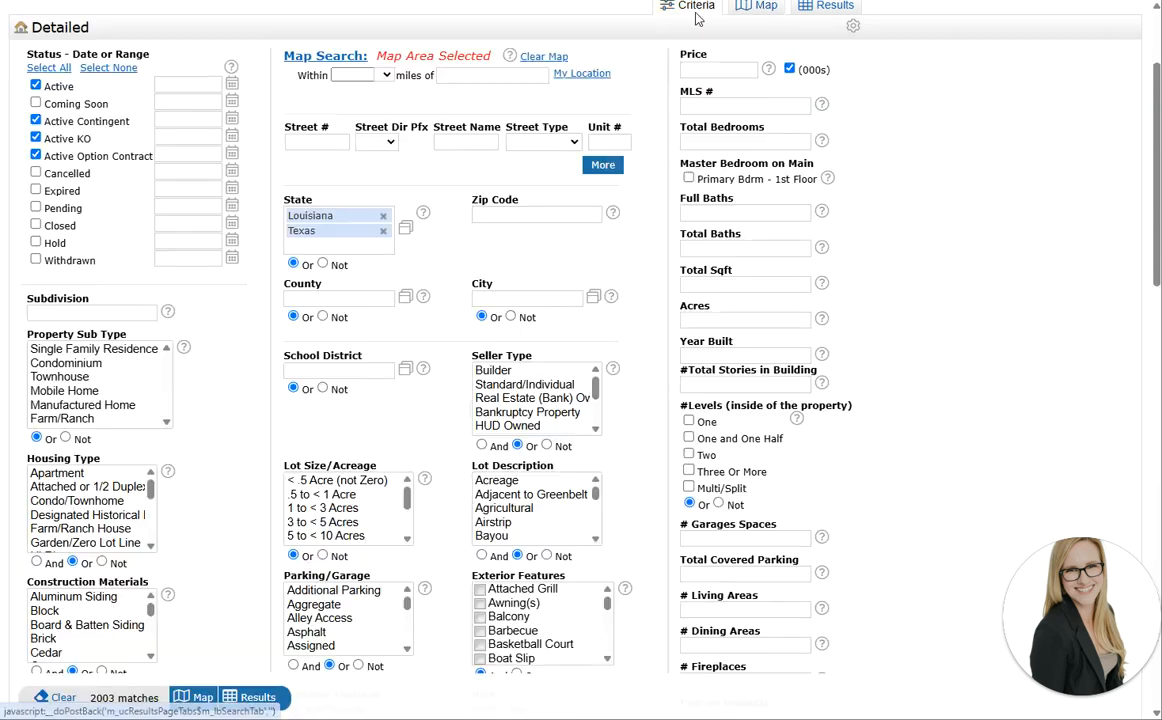
Exclude Manufactured and Mobile Doublewide/Singlewide housing types and remove Louisiana from State
click(119, 356)
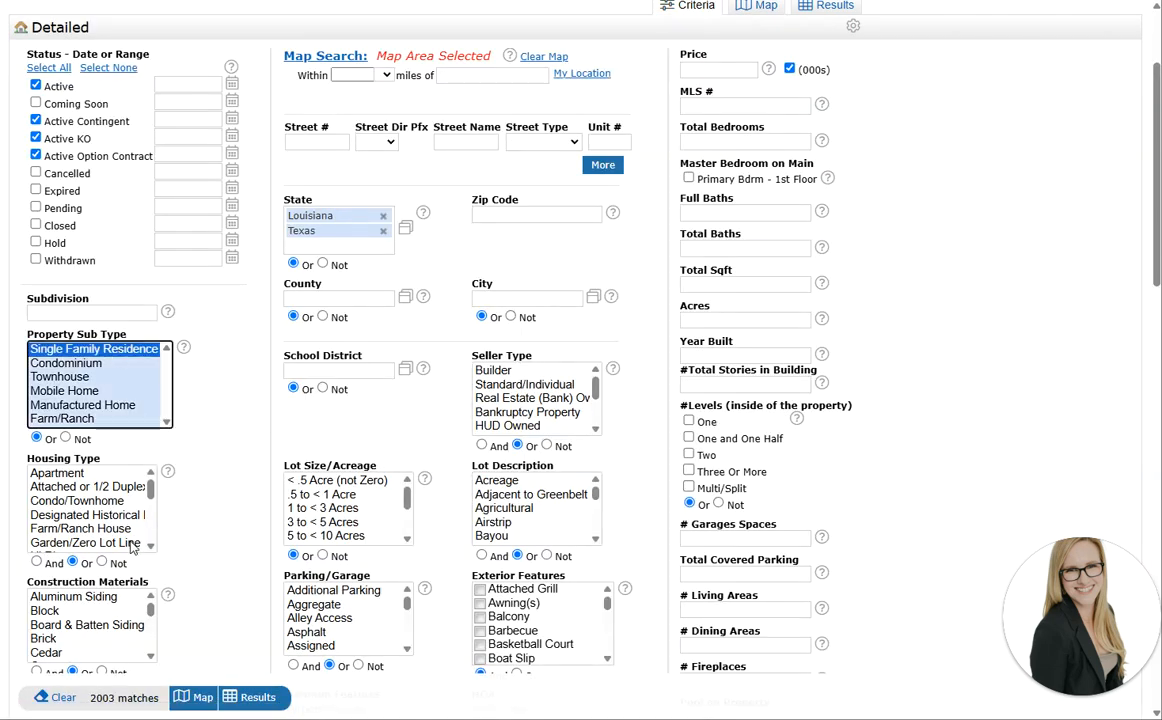
scroll(134, 520, down, 5)
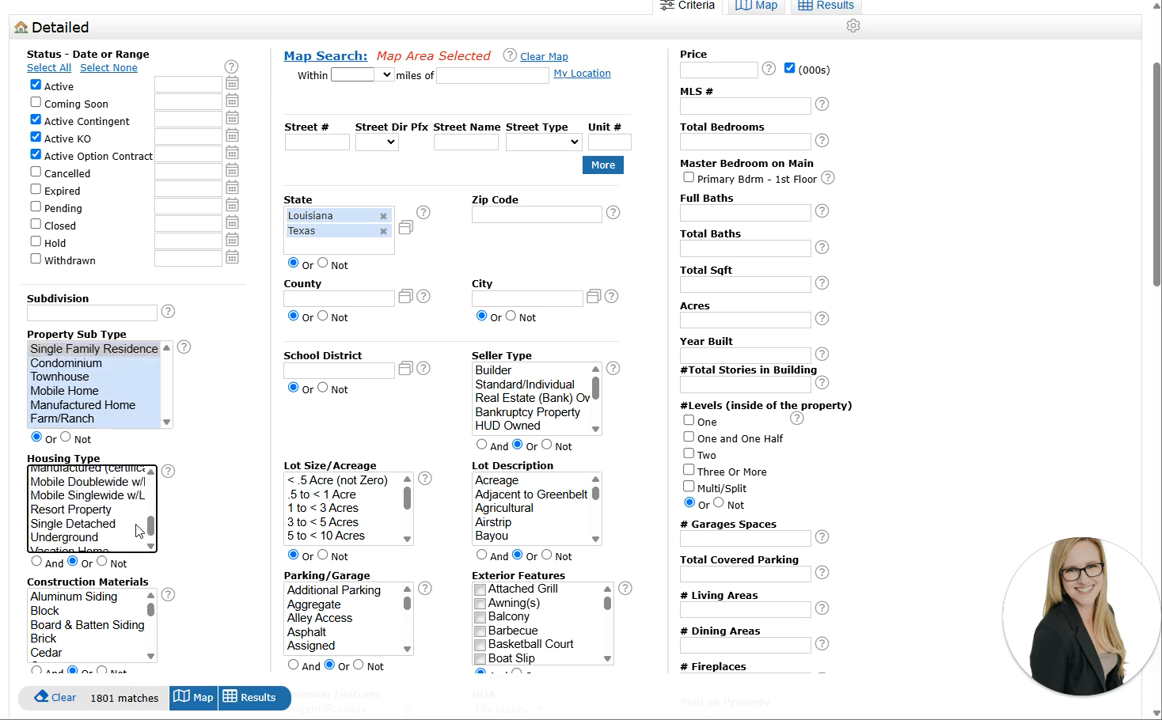
click(152, 476)
ctrl+click(115, 502)
ctrl+click(117, 513)
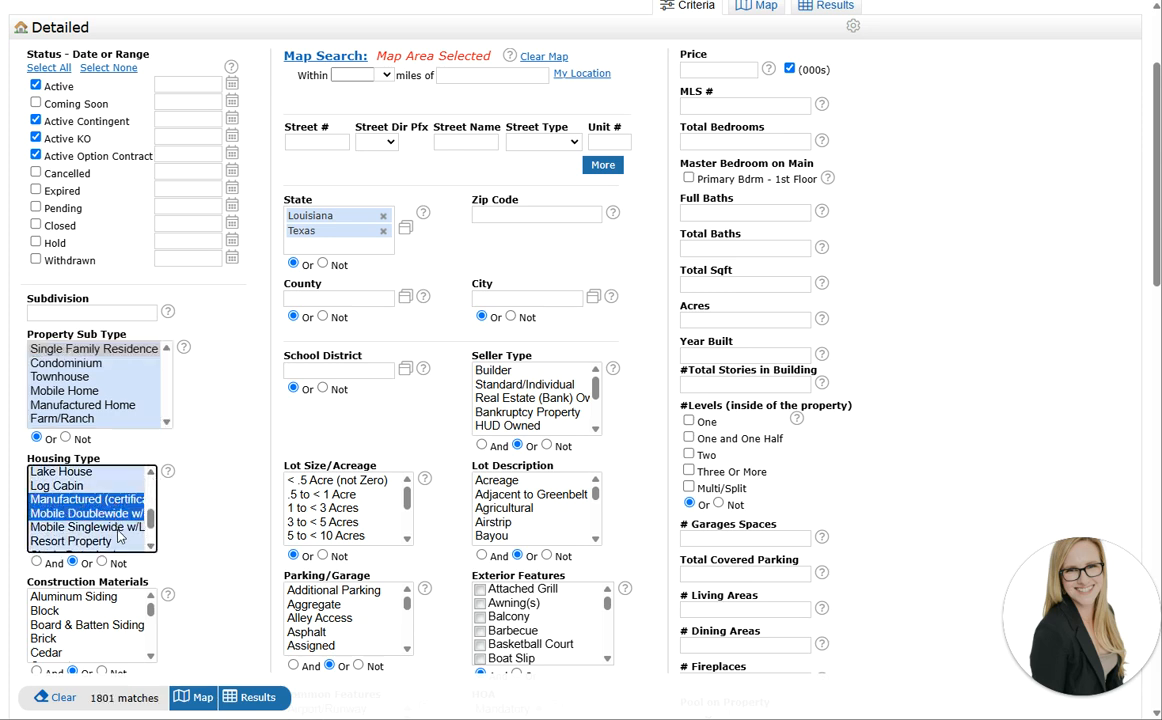
ctrl+click(118, 529)
click(102, 564)
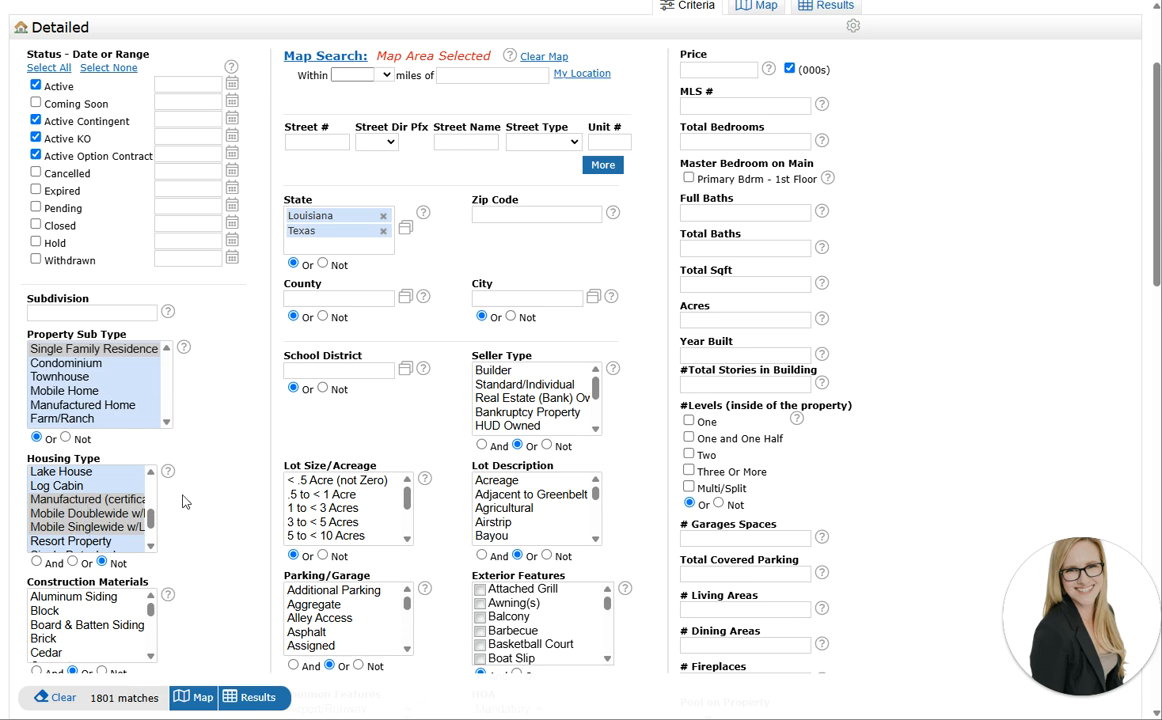
click(382, 216)
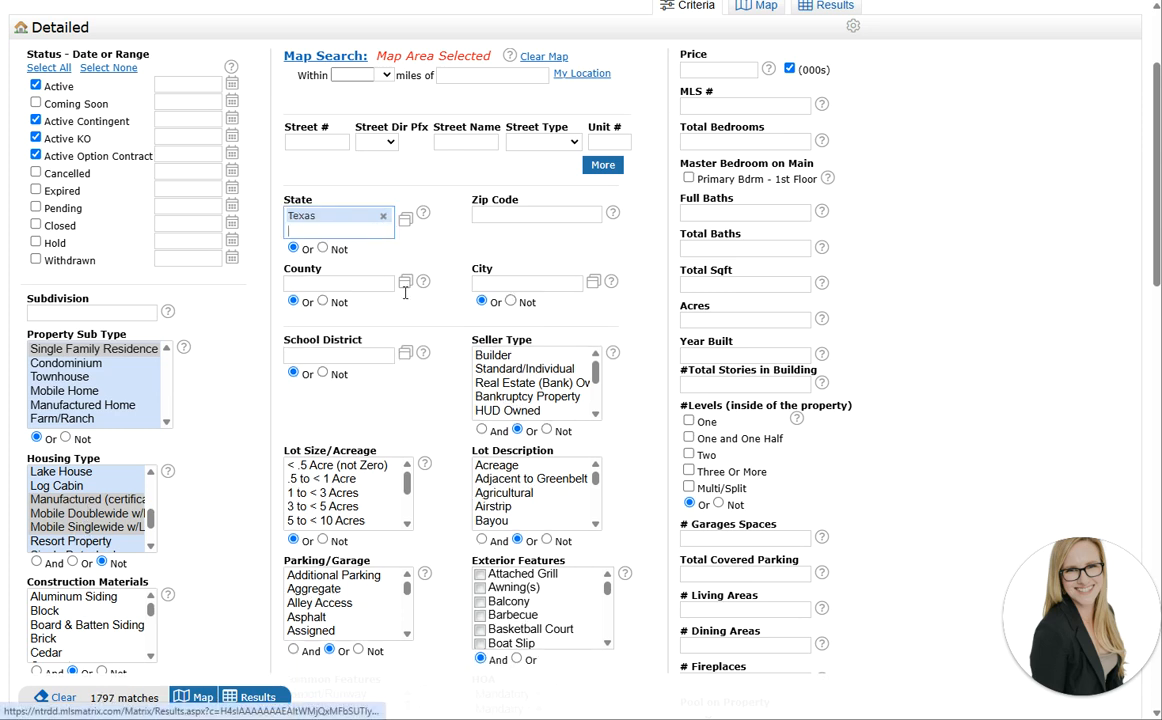
scroll(620, 373, up, 3)
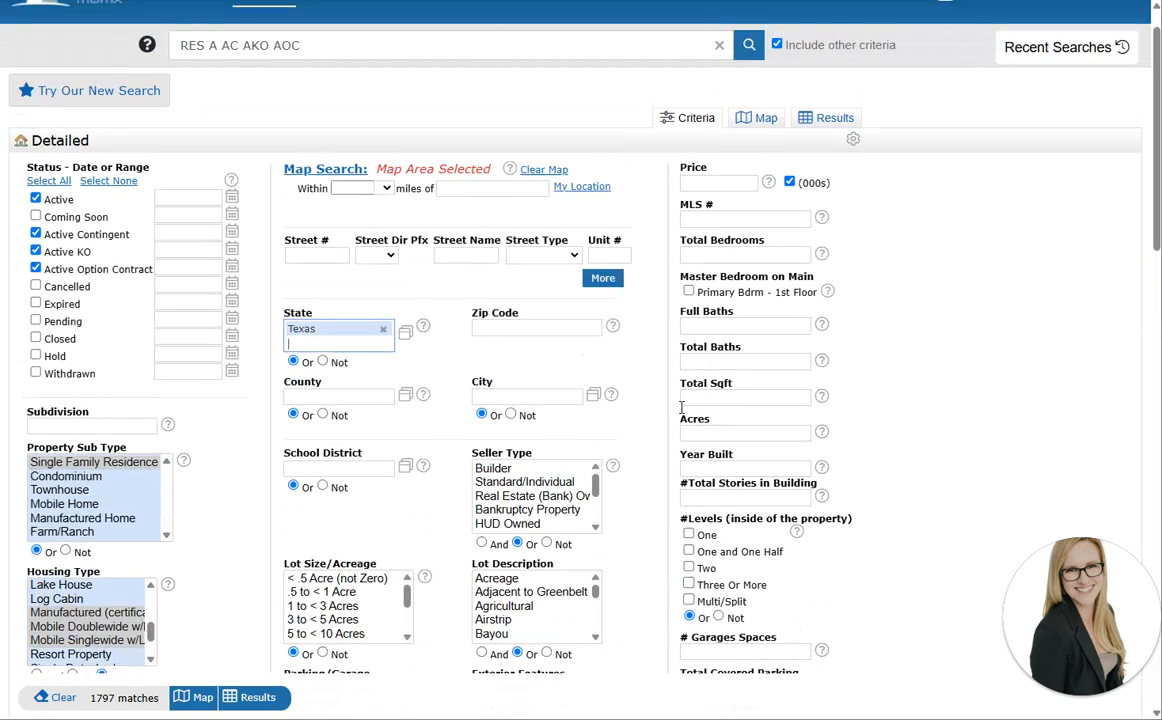
Cap the list price at 500 (thousands)
click(716, 228)
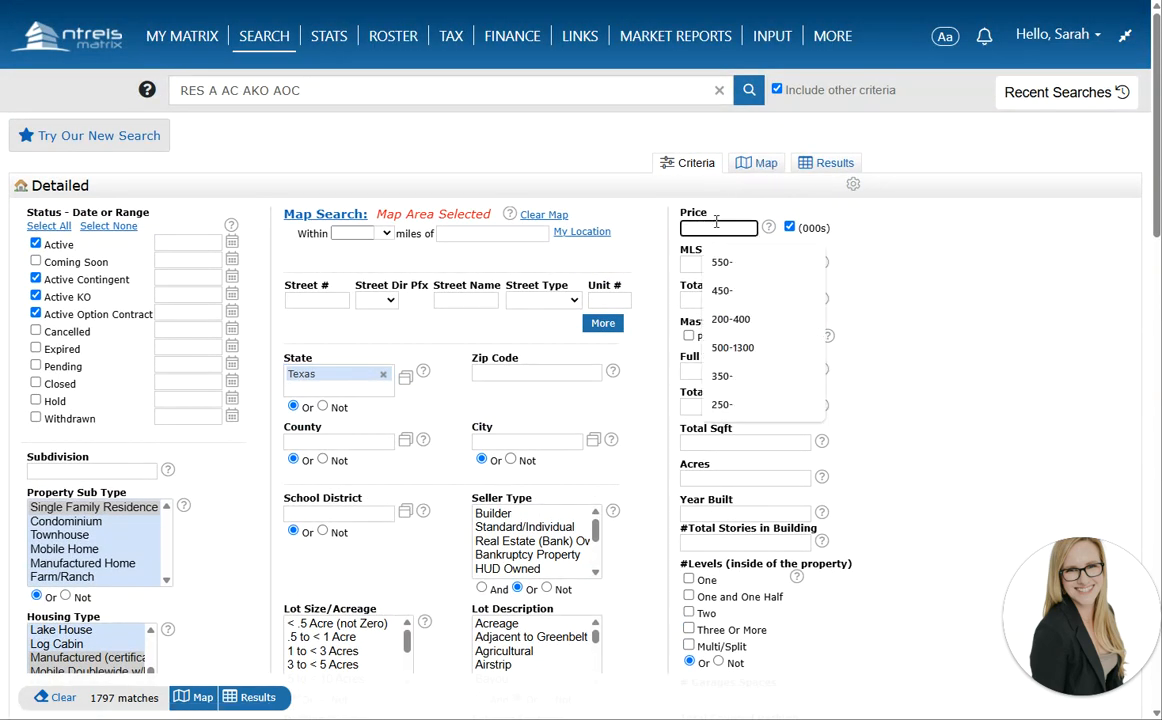
text(500-)
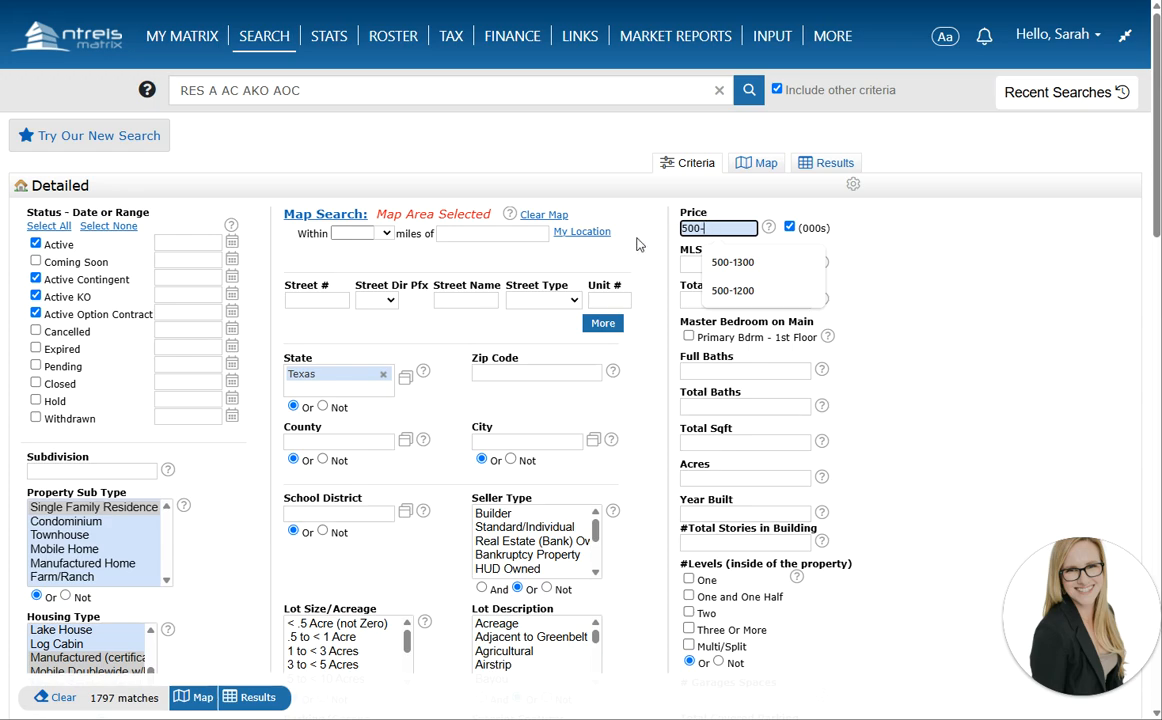
key(Return)
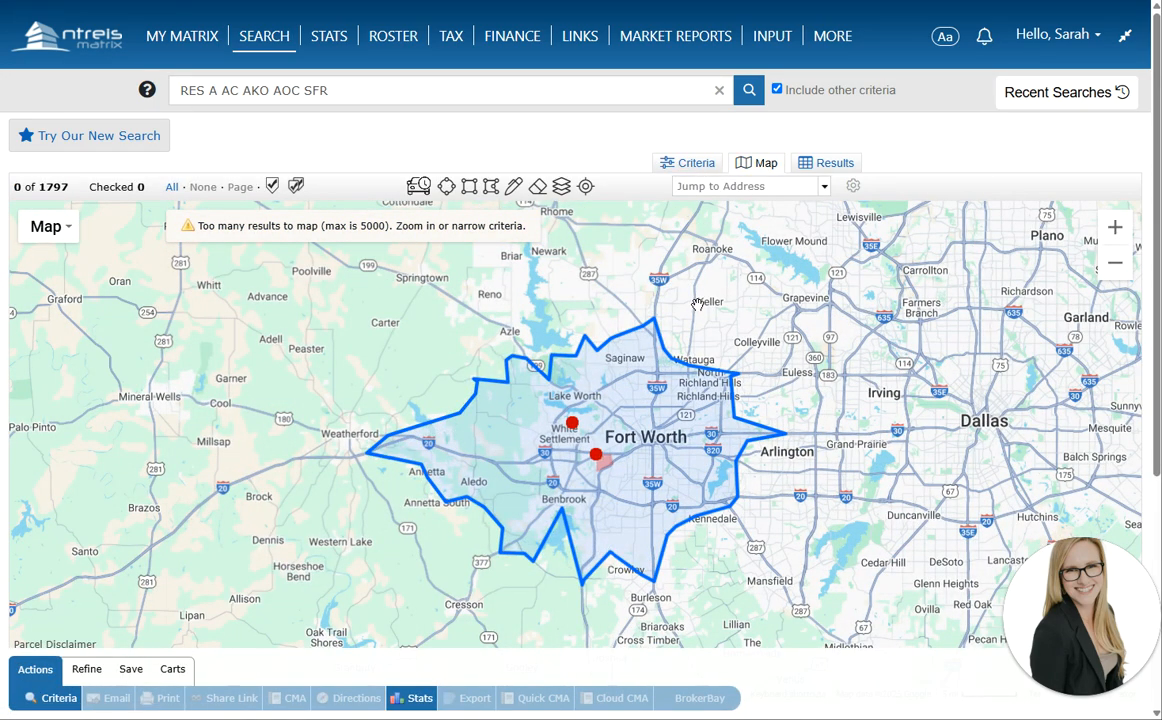
click(688, 164)
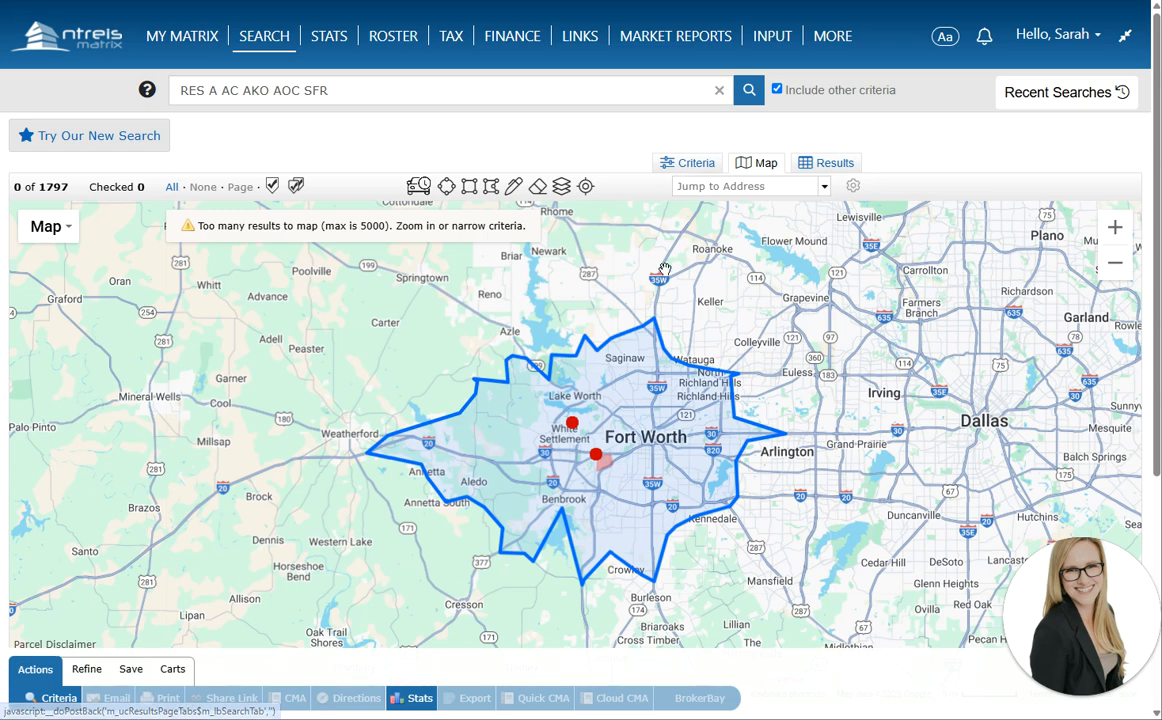
click(701, 228)
text(500-)
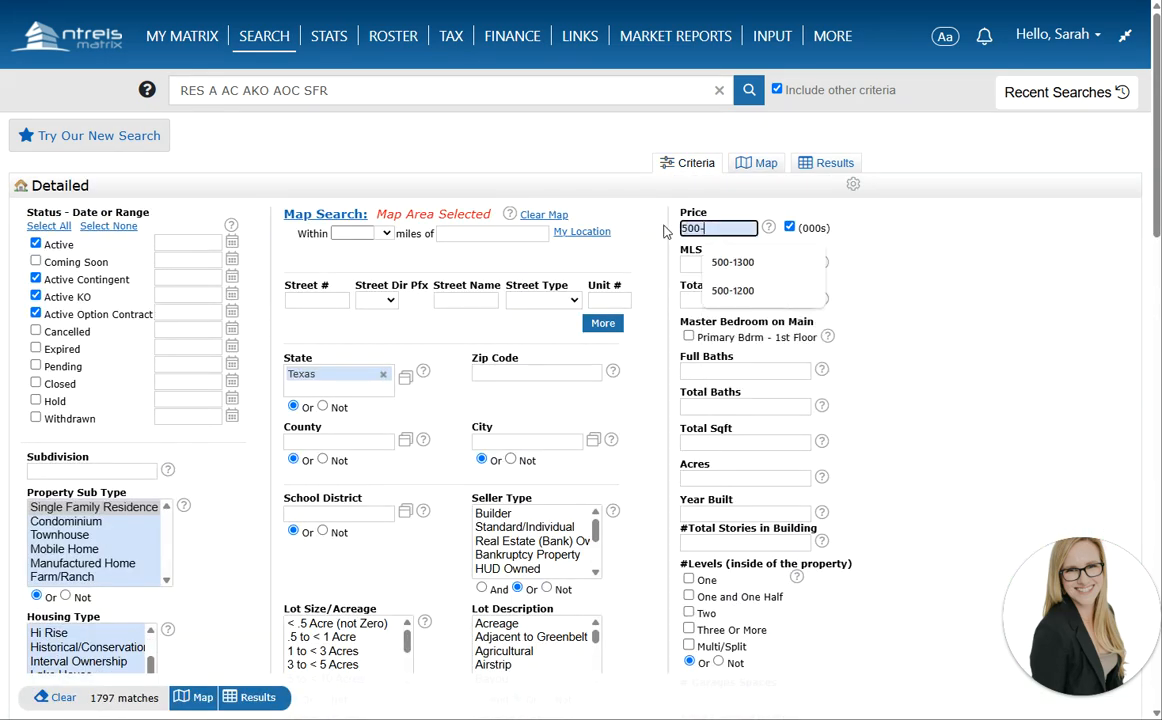
click(661, 230)
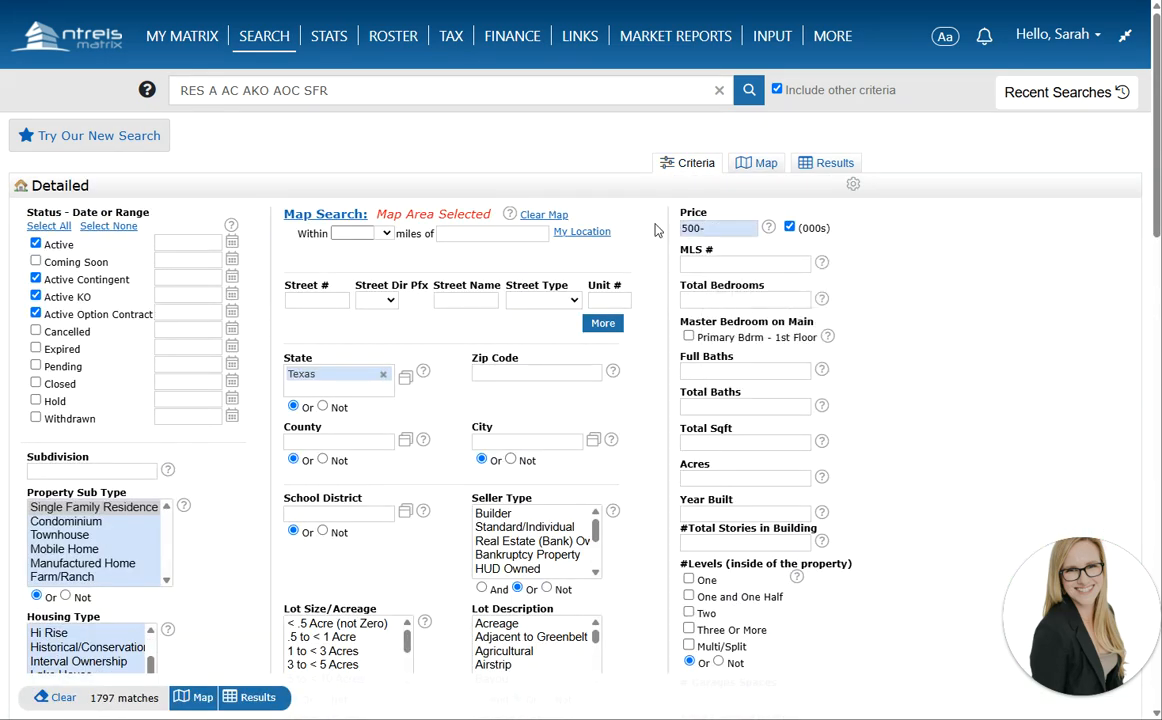
Require at least 3 bedrooms
click(718, 298)
text(3+)
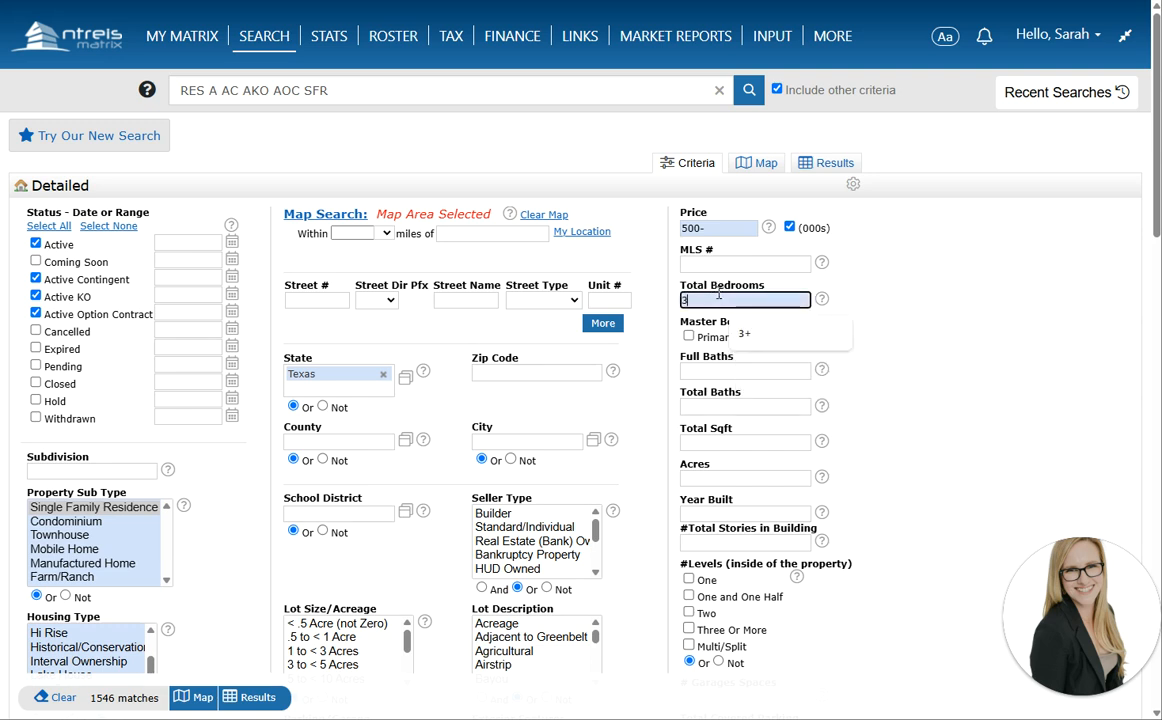
click(667, 364)
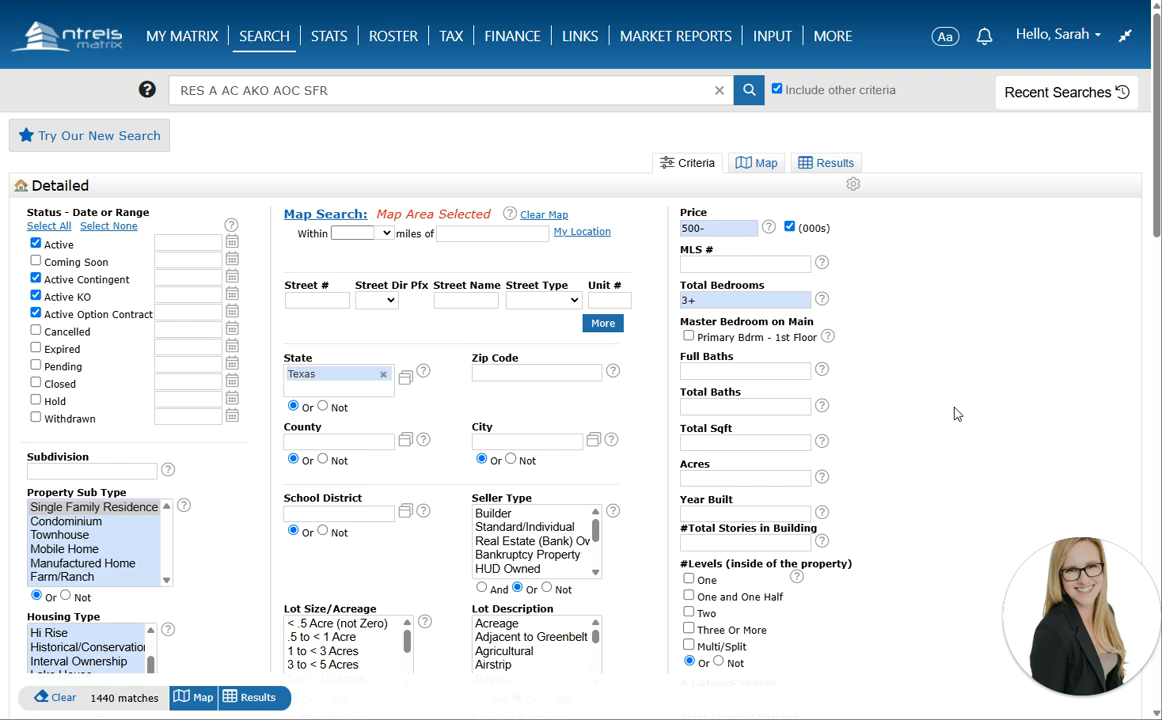
drag(711, 299, 670, 299)
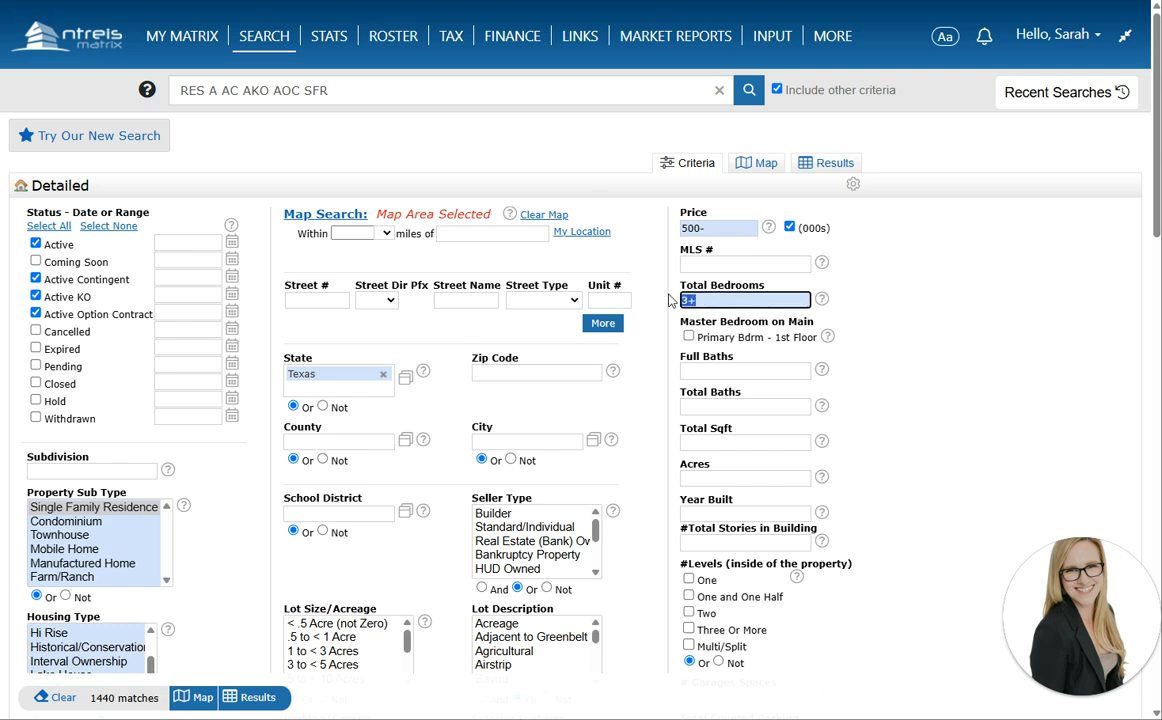
Require 2+ total baths and 1700+ total square feet
click(690, 403)
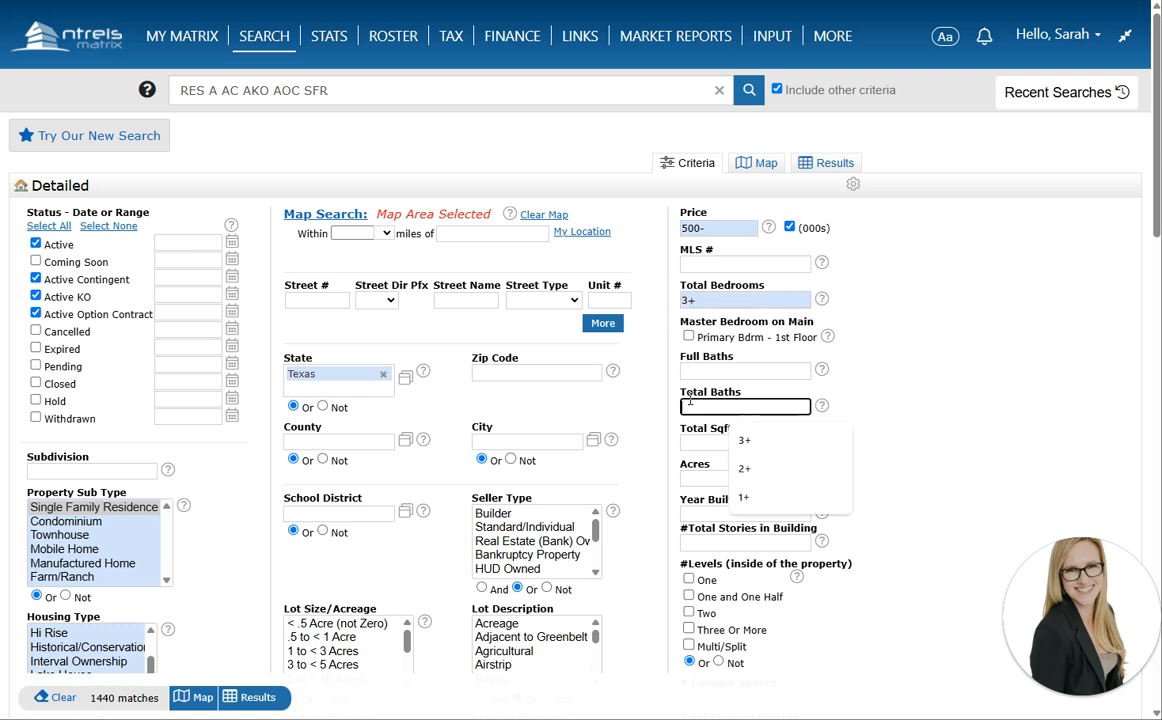
text(2+)
click(675, 400)
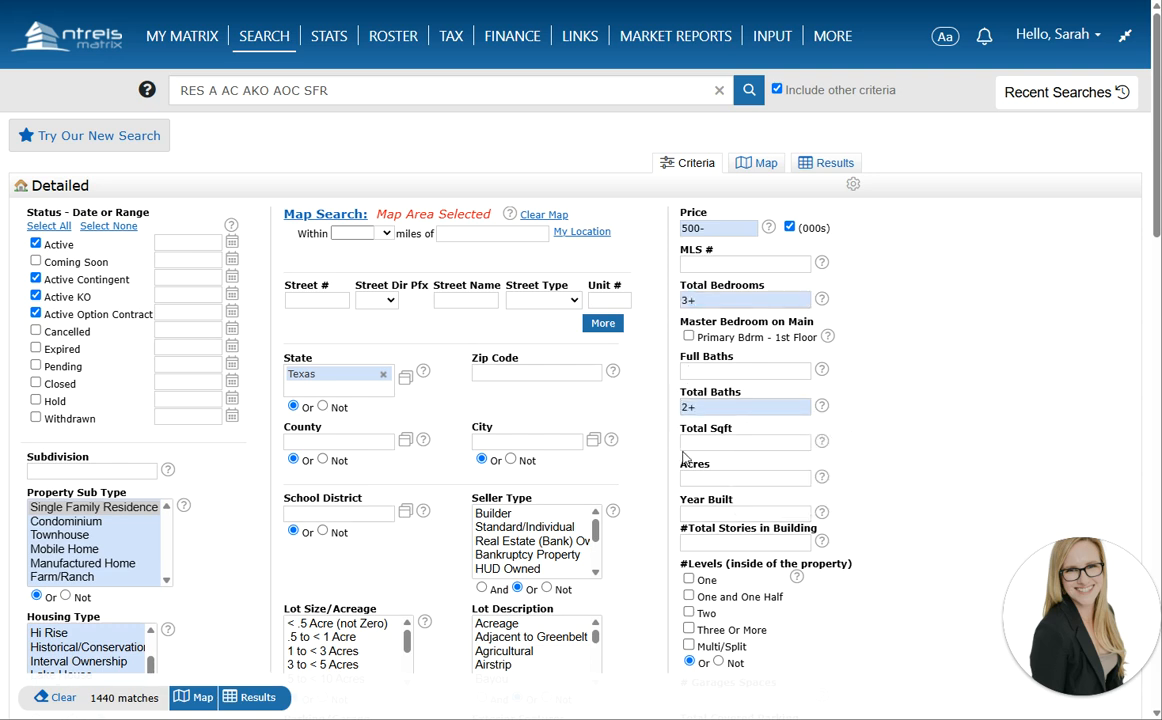
click(692, 444)
text(1700+)
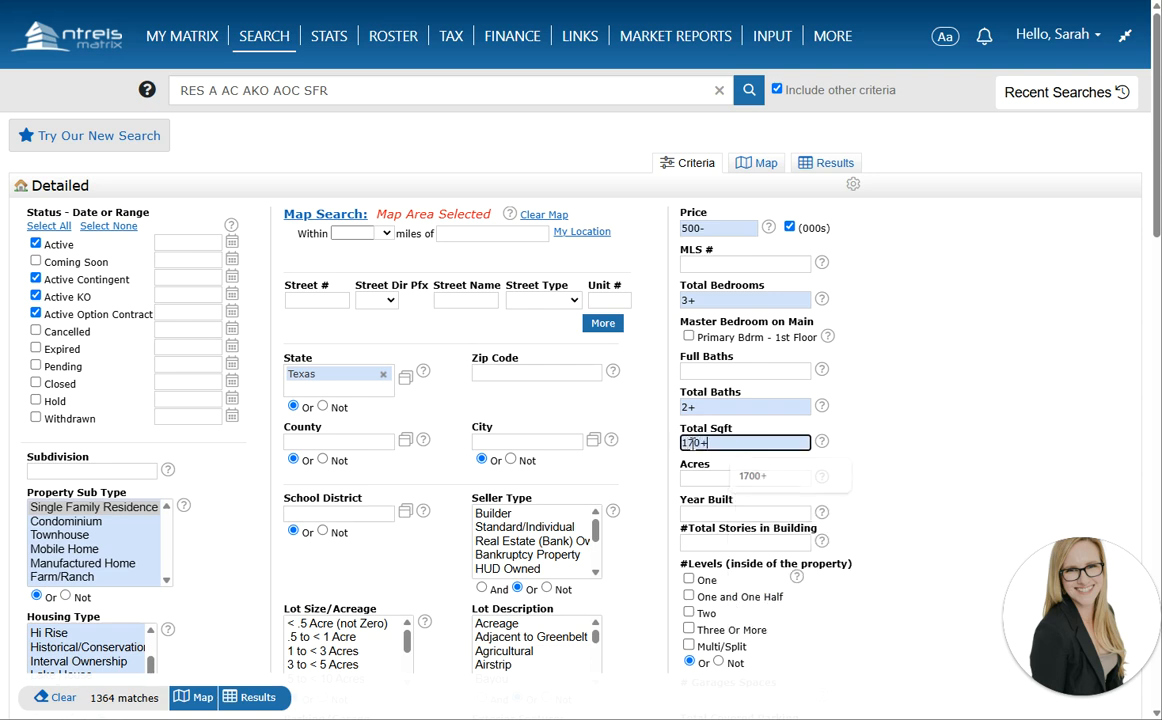
key(BackSpace)
key(BackSpace)
text(0+)
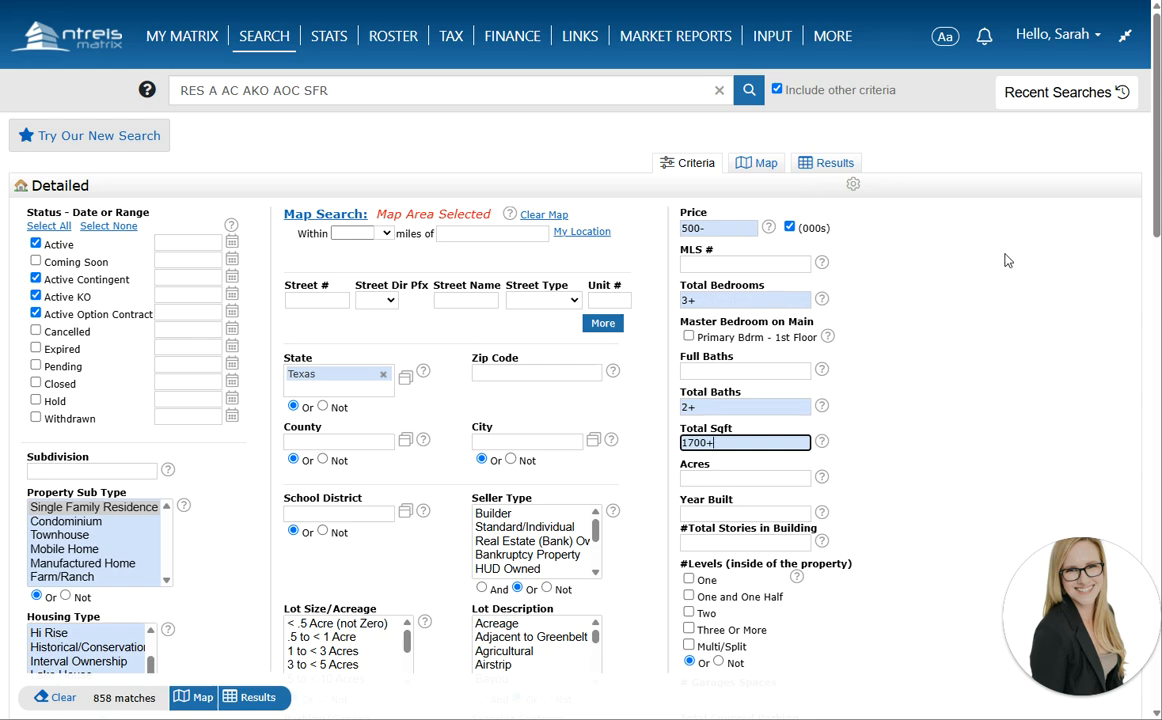
Require 2+ garage spaces and set Pool on Property to No
click(993, 372)
scroll(985, 372, down, 1)
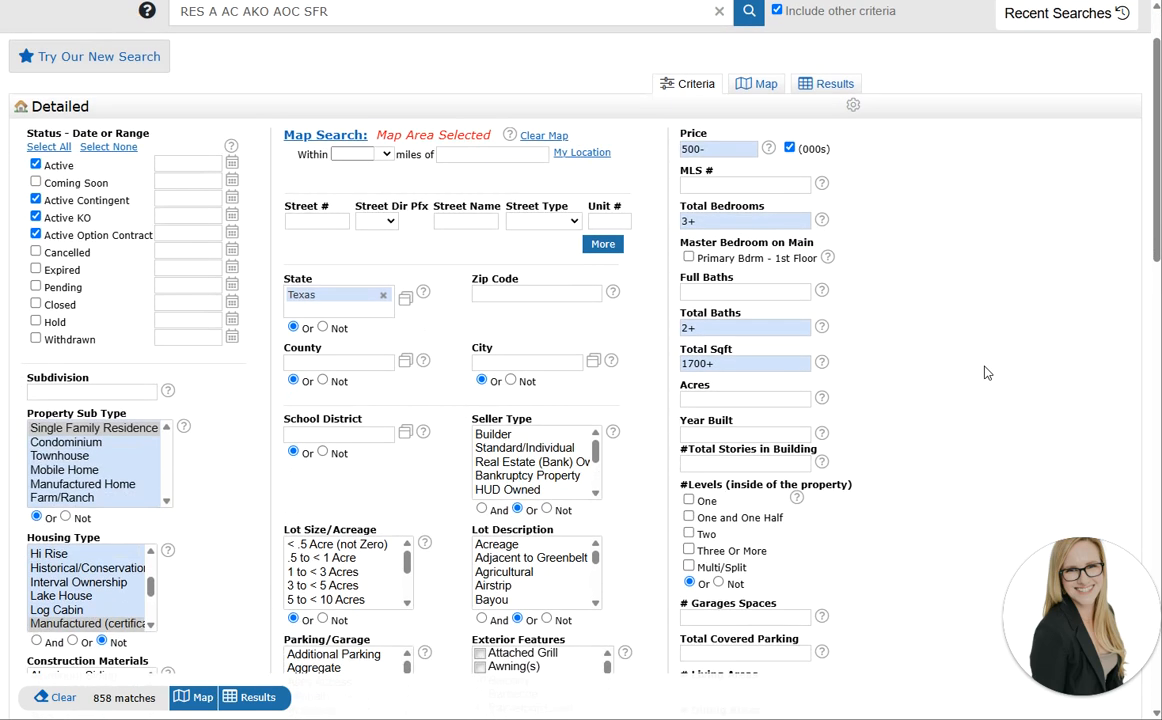
scroll(966, 446, down, 1)
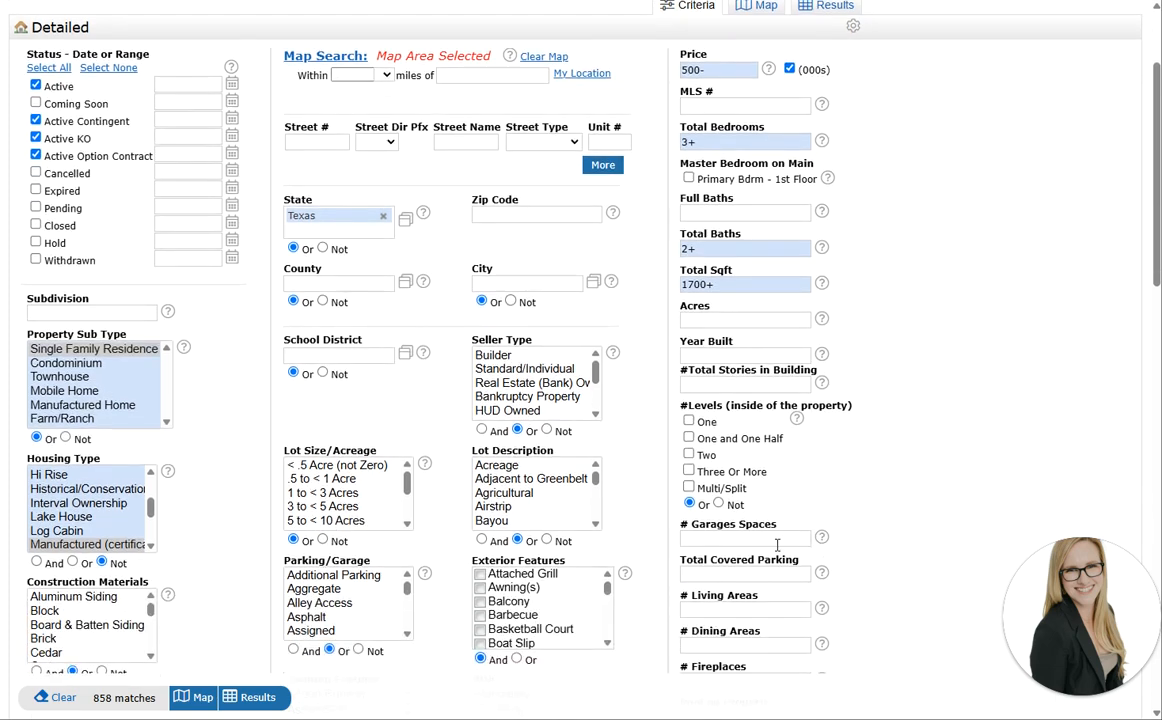
click(798, 537)
text(2+)
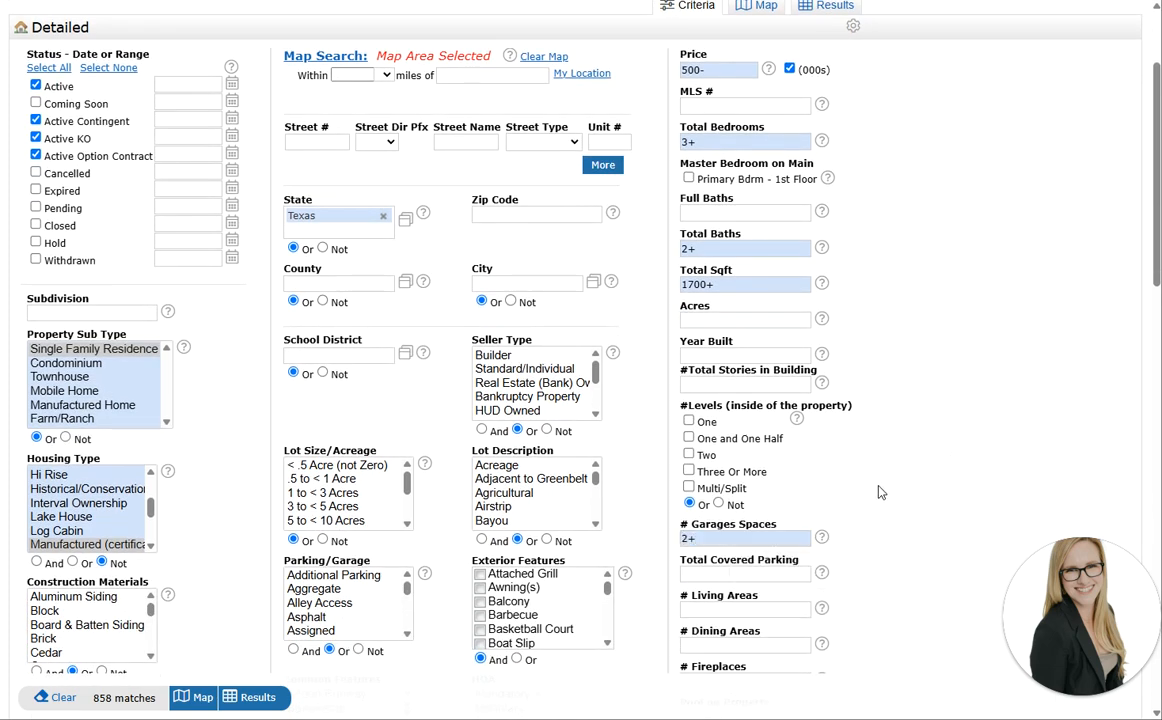
scroll(797, 440, down, 2)
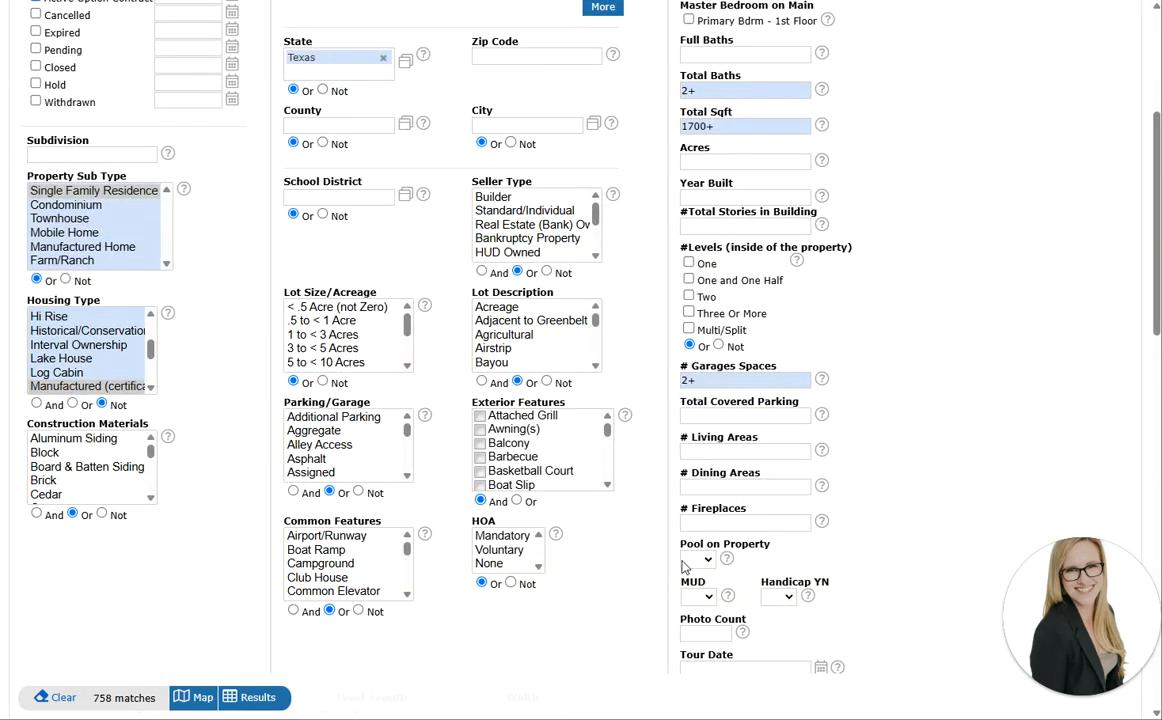
click(690, 562)
click(692, 618)
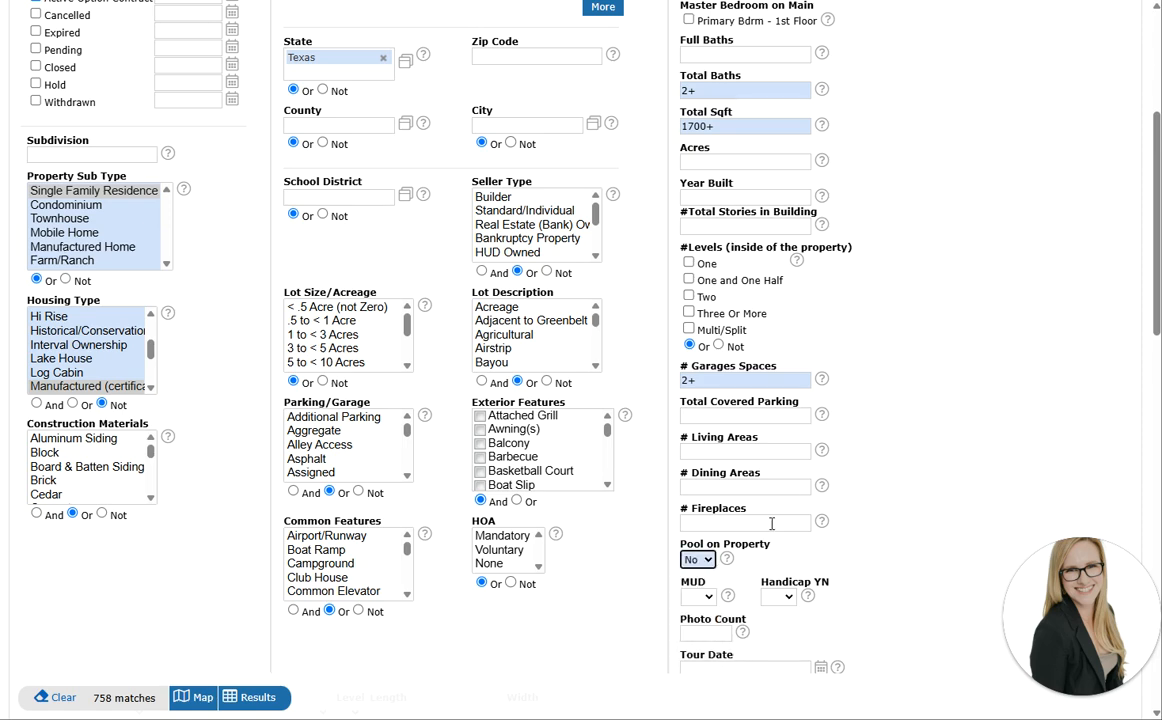
Limit the HOA criterion to None or Voluntary
scroll(879, 363, up, 2)
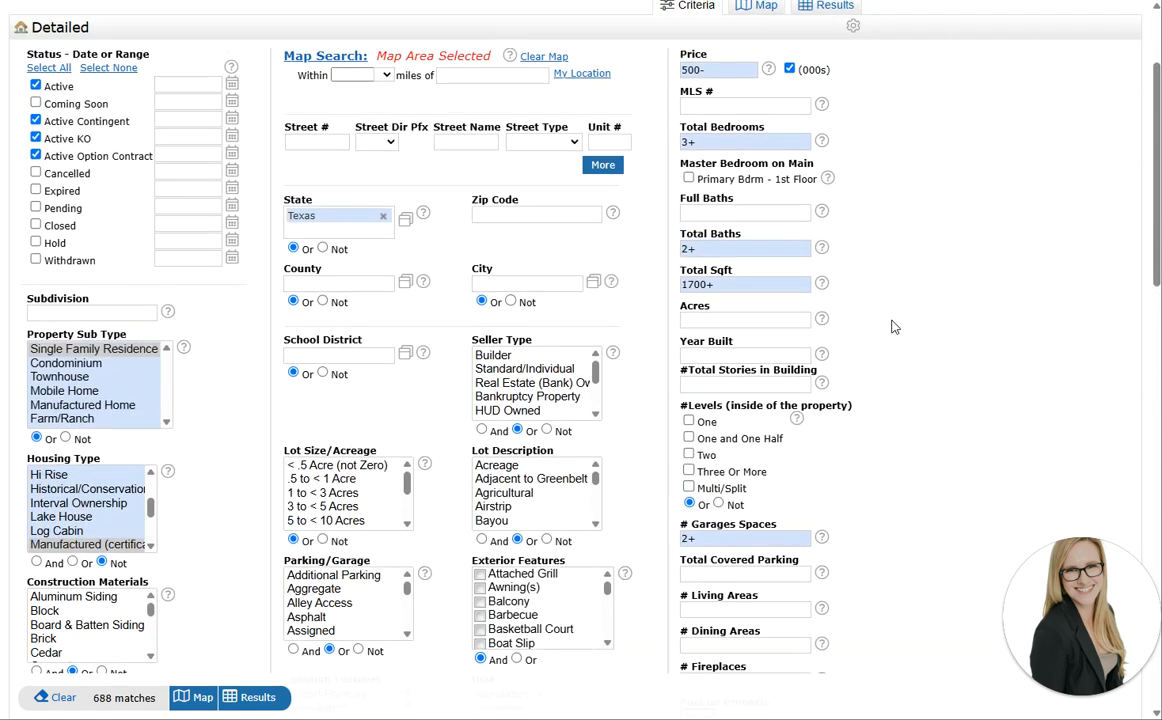
scroll(912, 283, up, 2)
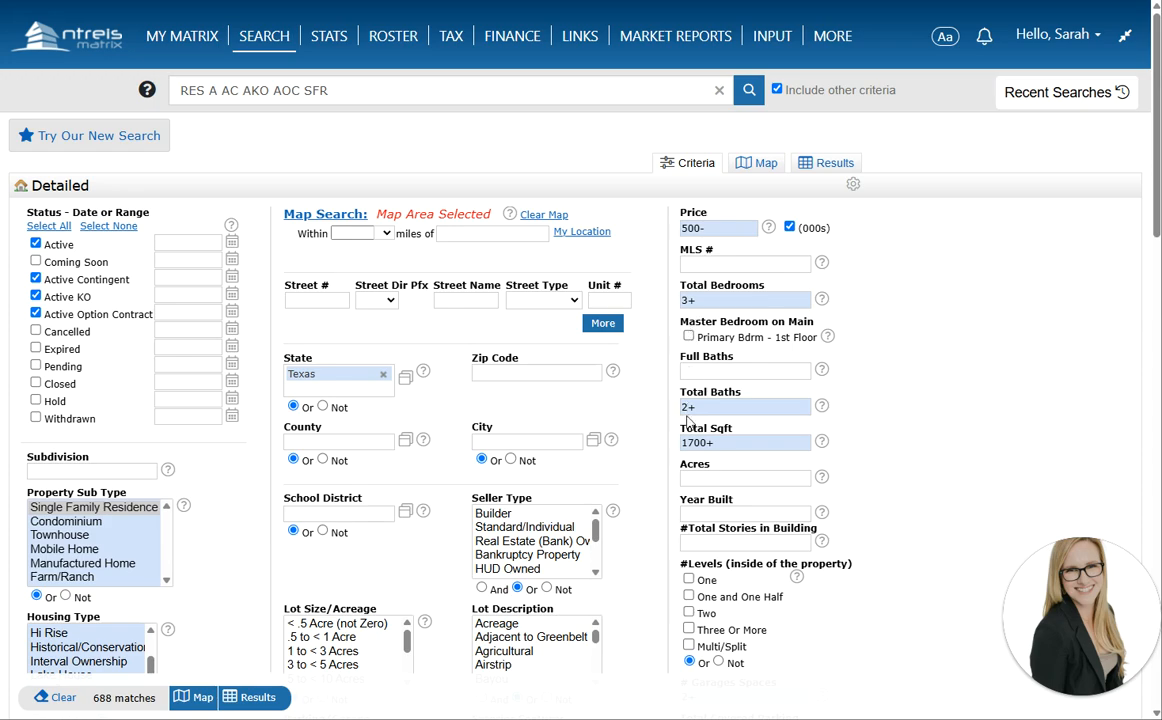
scroll(805, 560, down, 2)
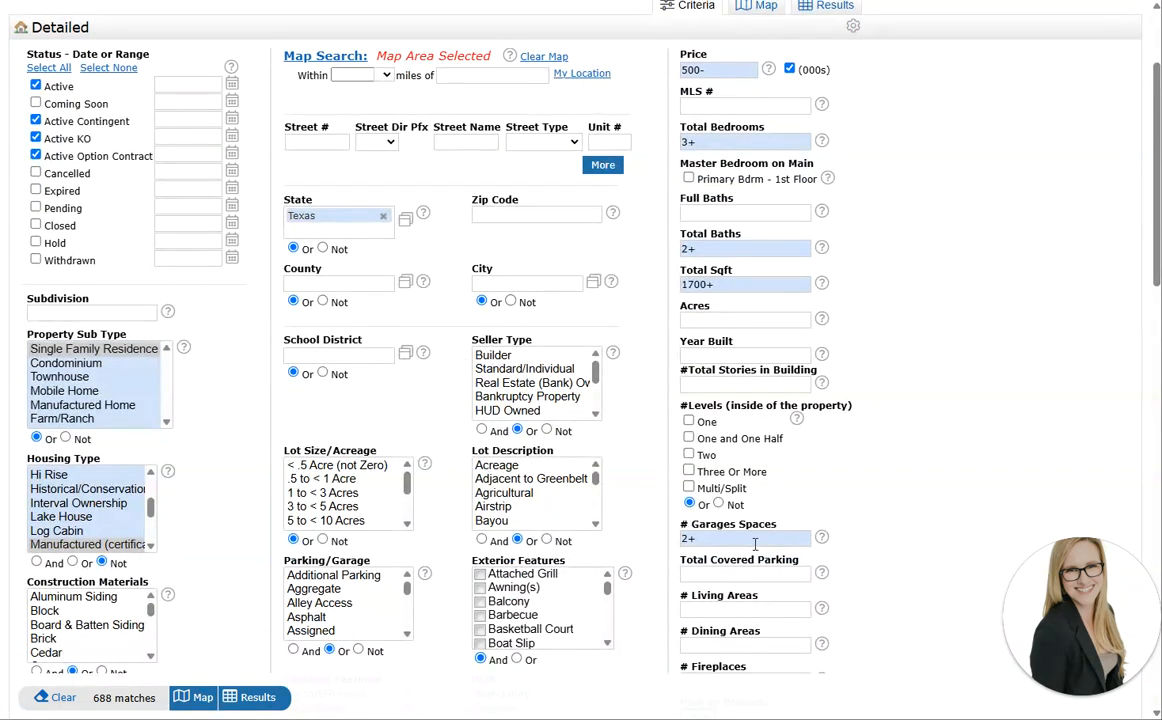
scroll(865, 477, down, 2)
scroll(792, 288, up, 4)
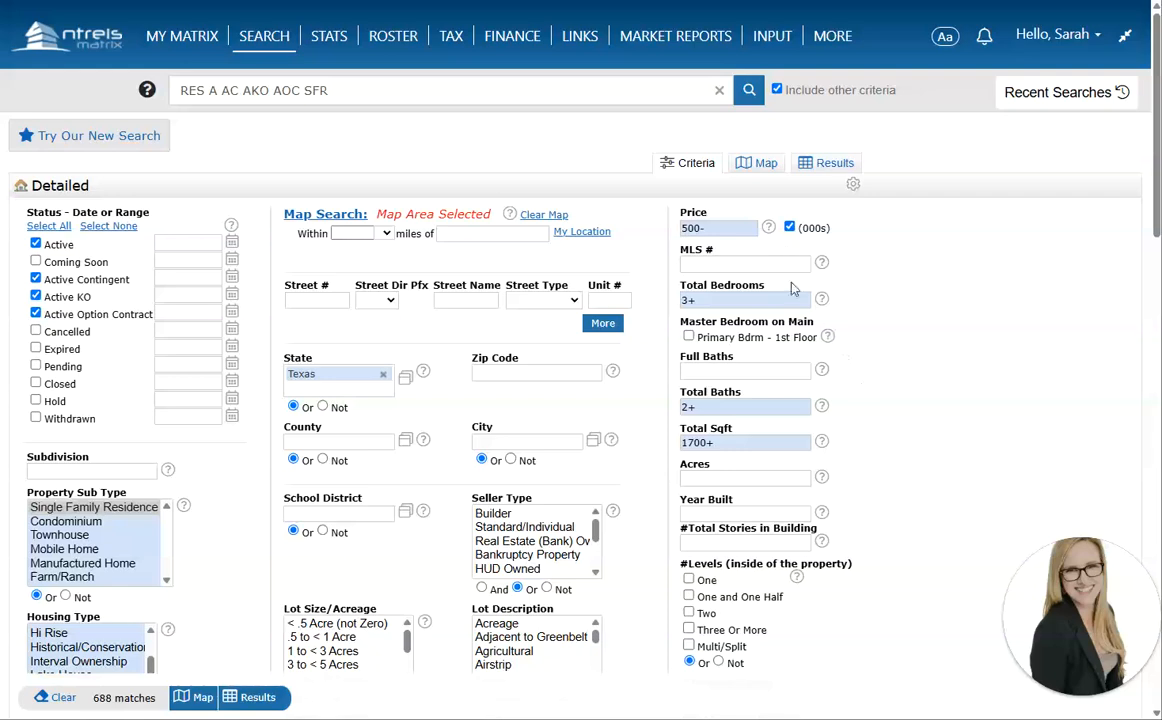
scroll(605, 356, down, 5)
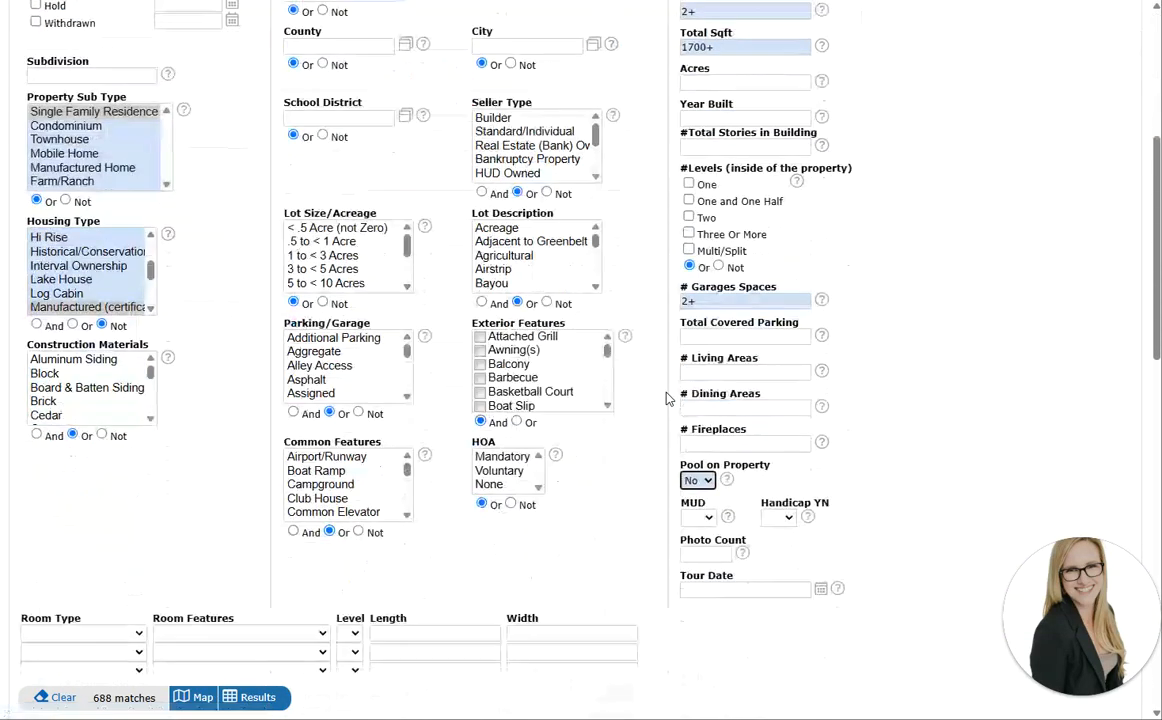
click(490, 485)
ctrl+click(510, 474)
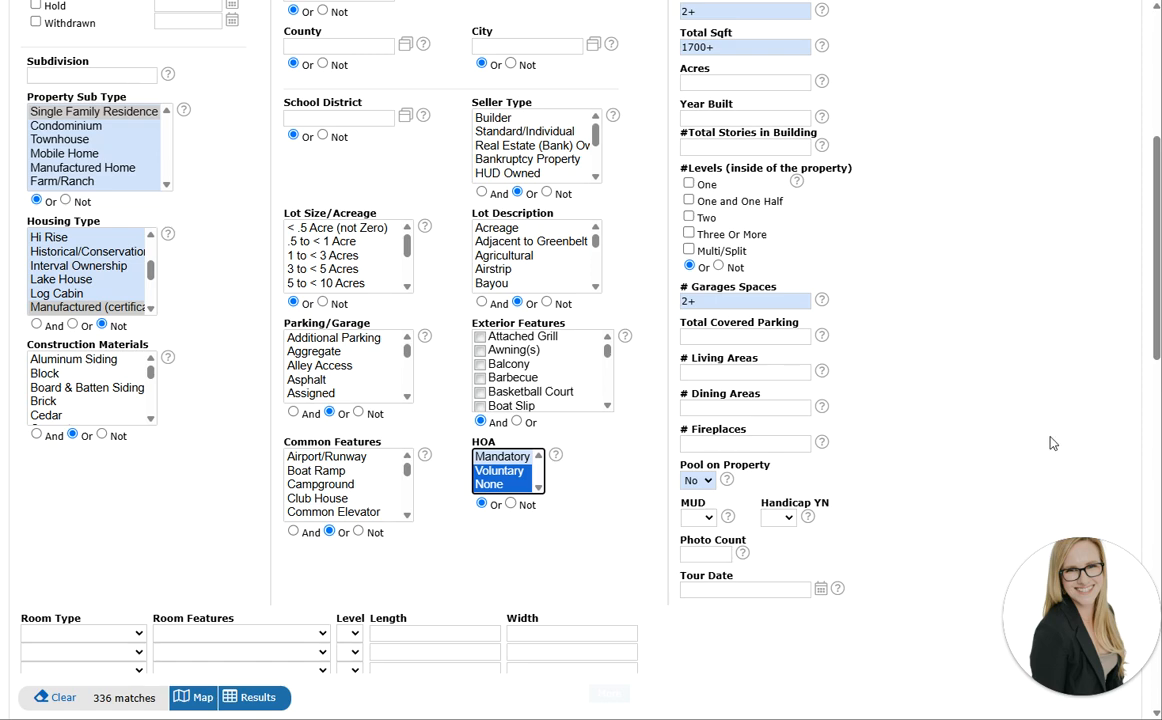
scroll(944, 345, up, 3)
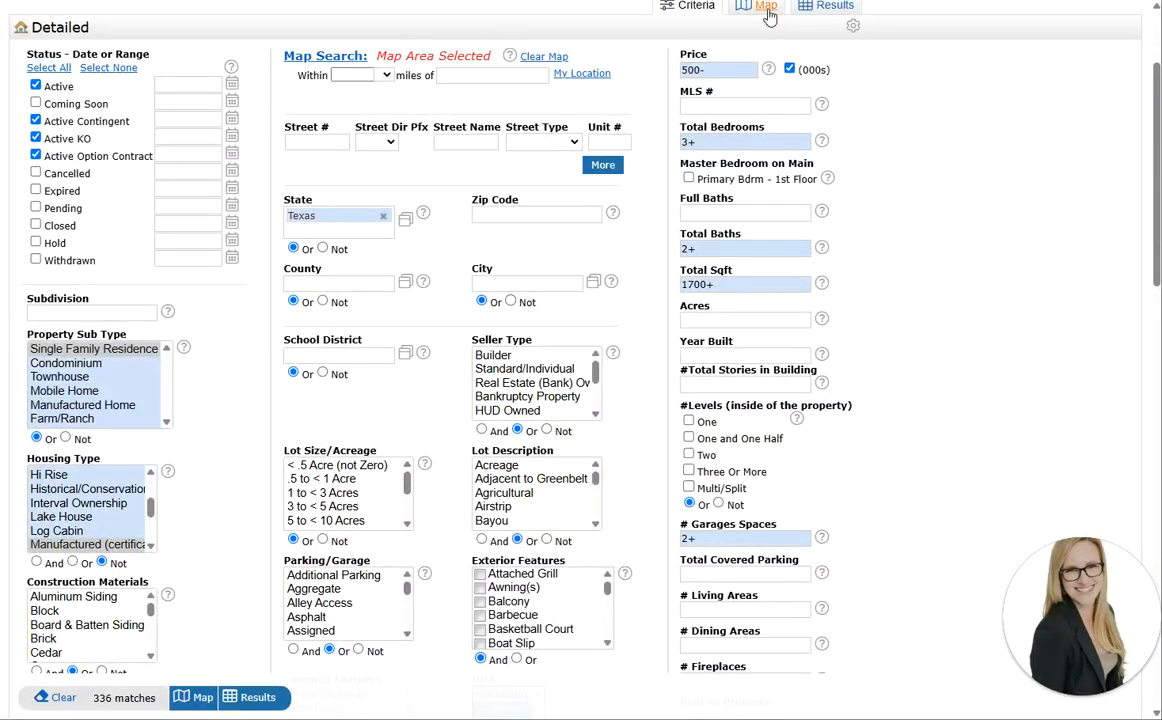
click(766, 16)
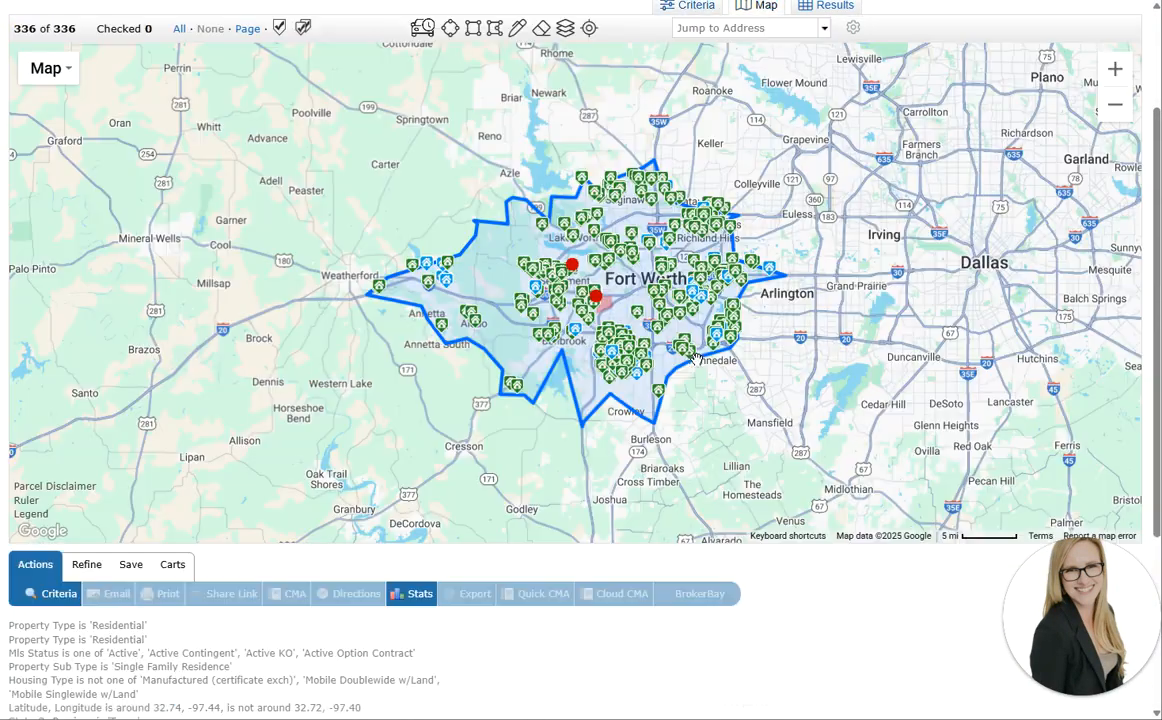
scroll(666, 441, up, 1)
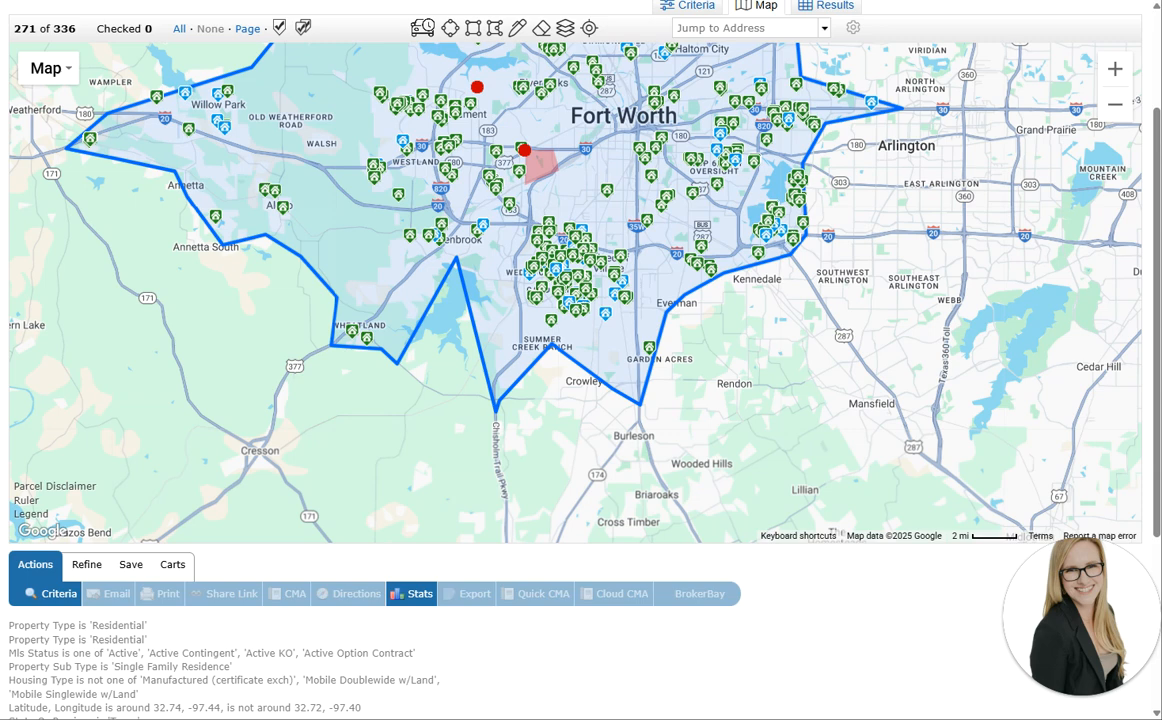
click(696, 6)
Add Fort Worth ISD and Eagle MT-Saginaw ISD to the School District criteria
click(333, 356)
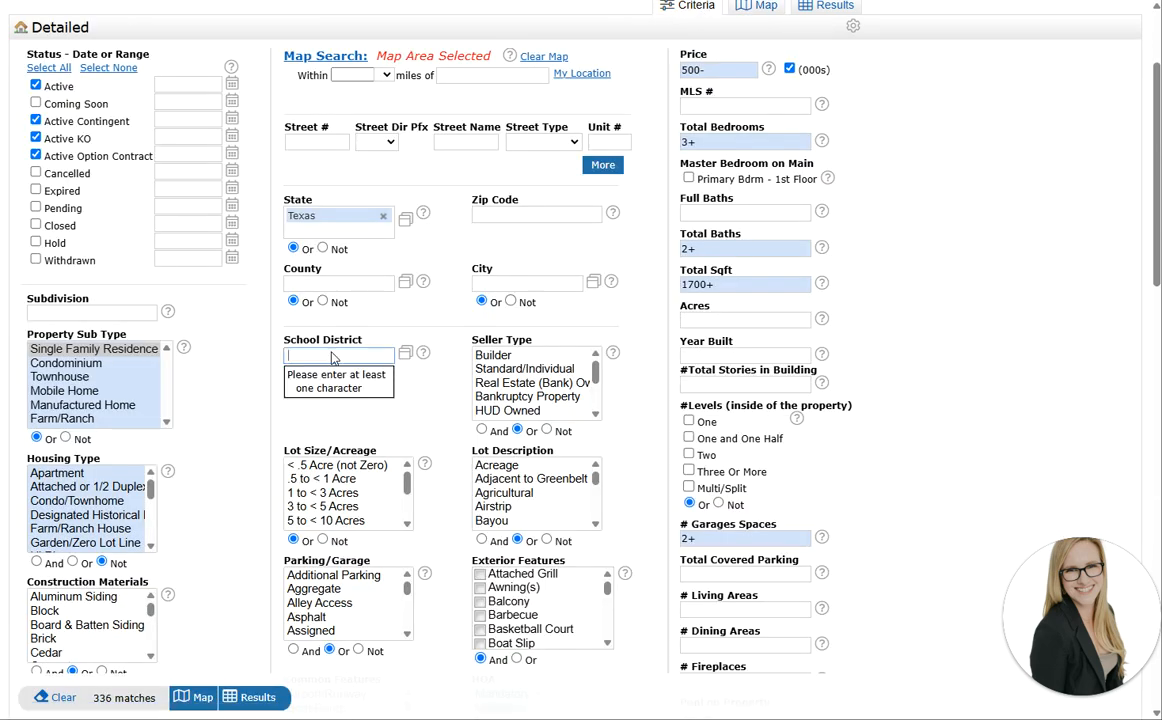
text(fortw)
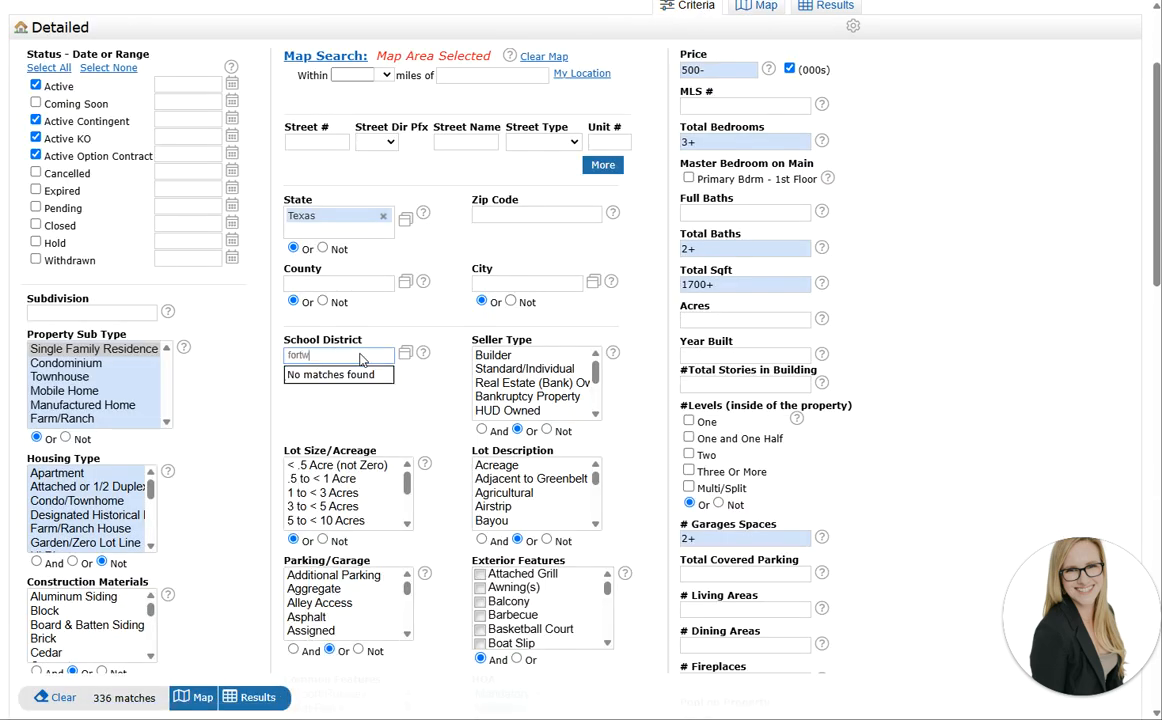
key(BackSpace)
click(333, 427)
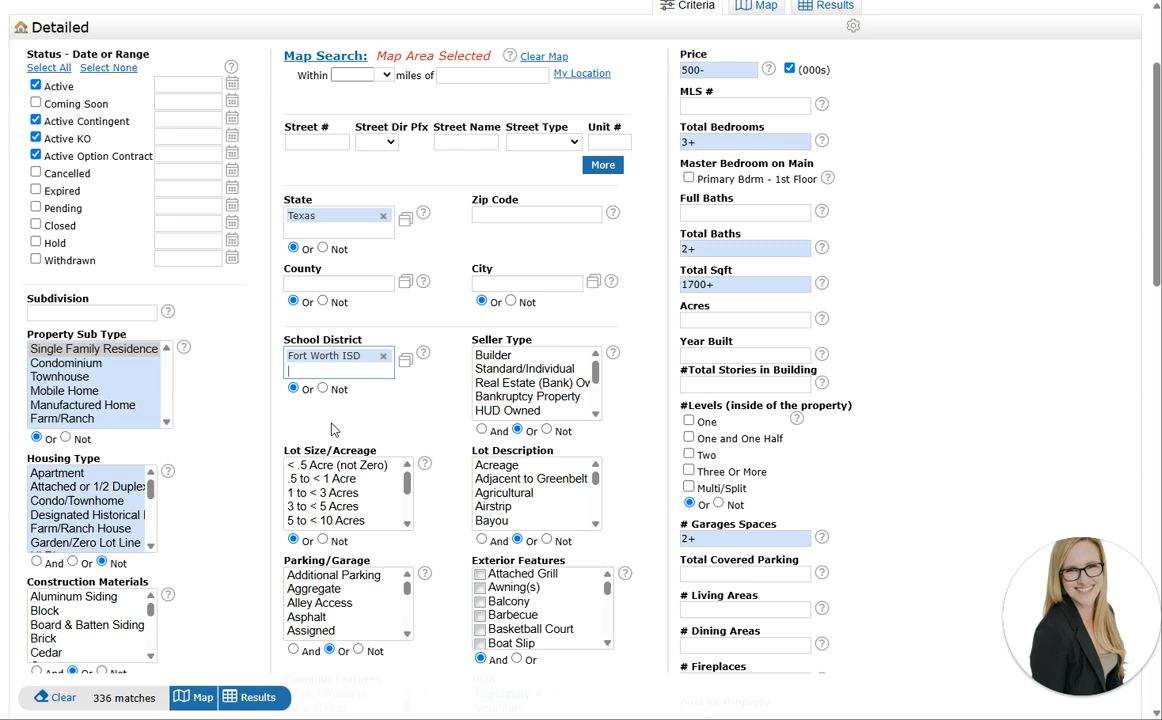
text(s)
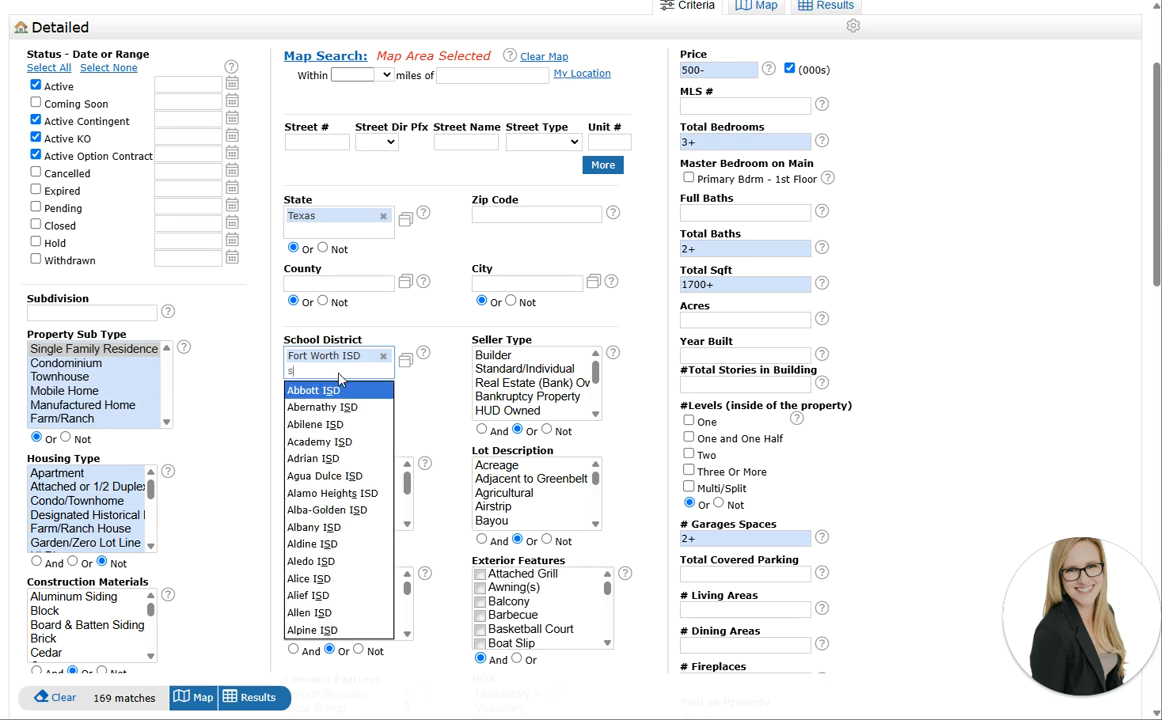
key(BackSpace)
text(e)
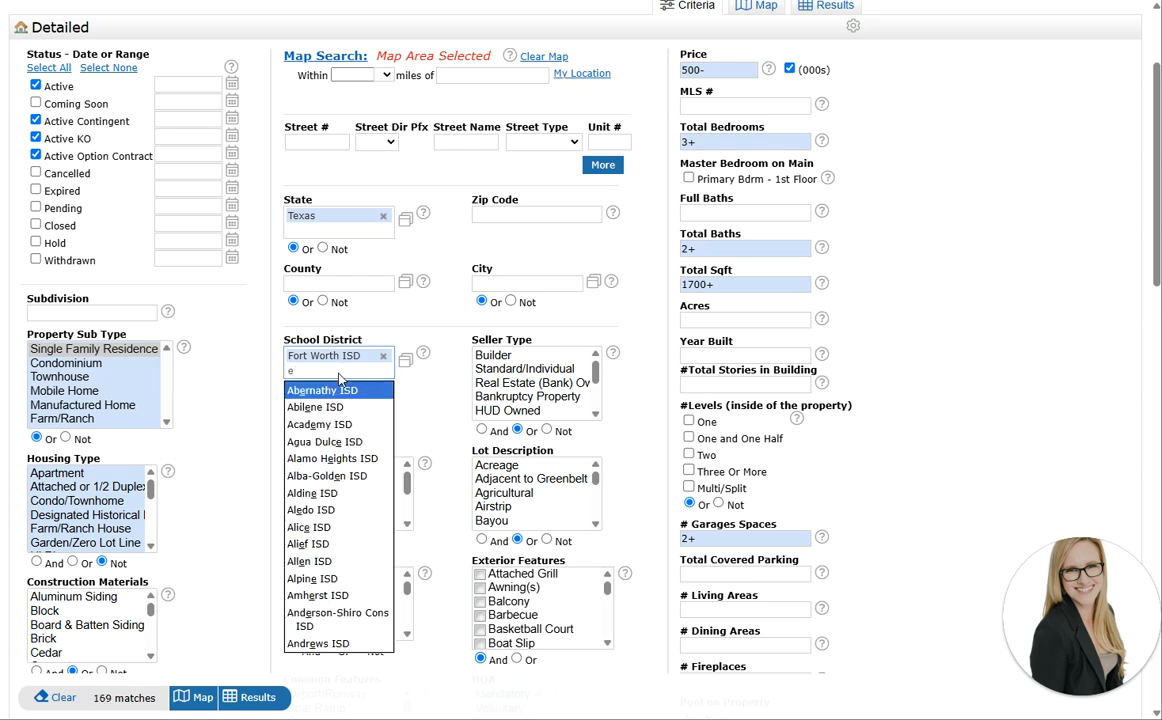
text(ag)
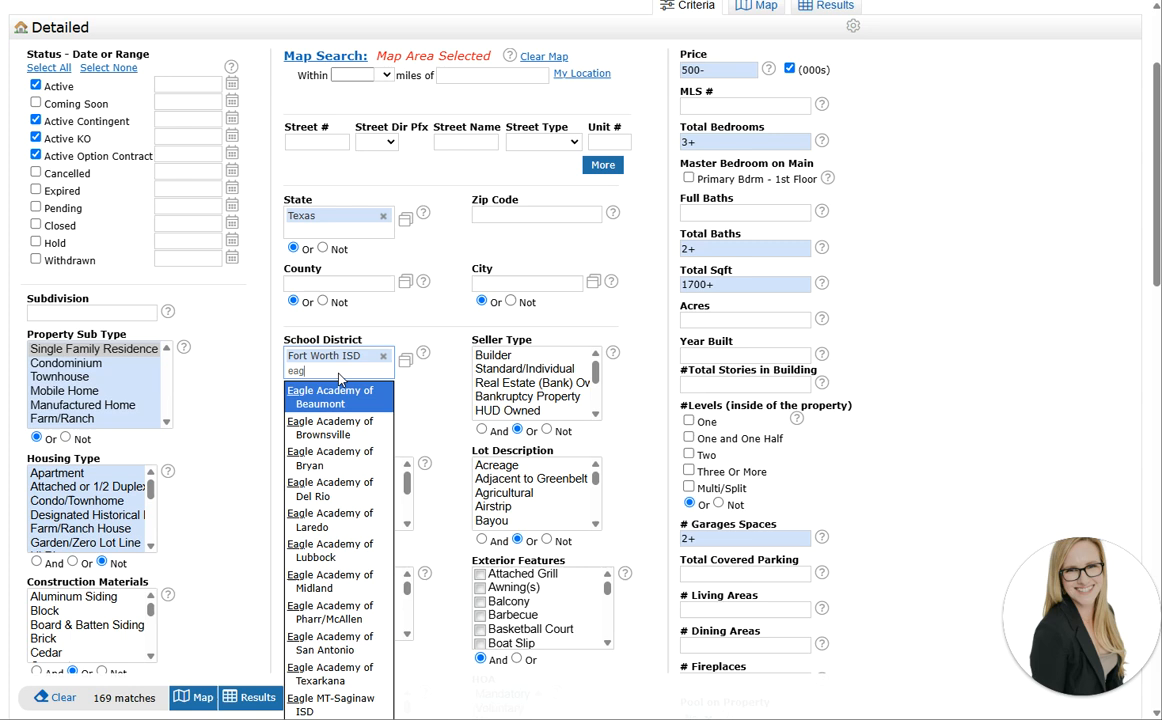
text(le m)
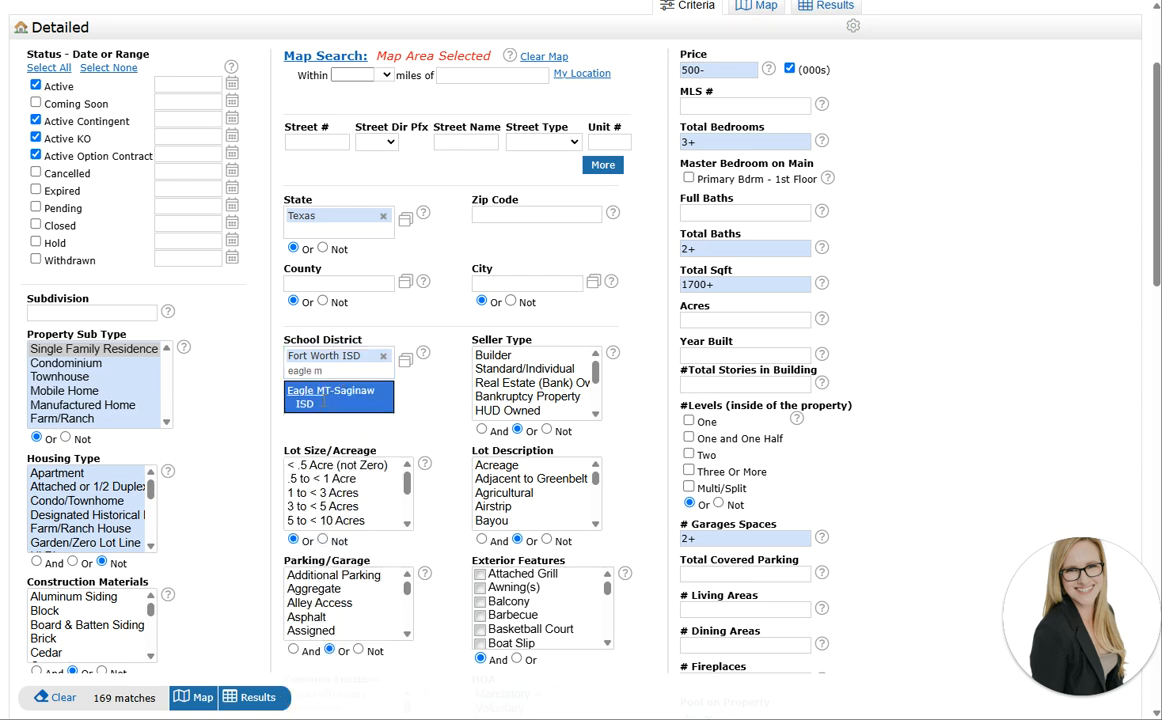
click(323, 406)
Add Aledo, Keller and Weatherford ISDs to the school districts
text(a)
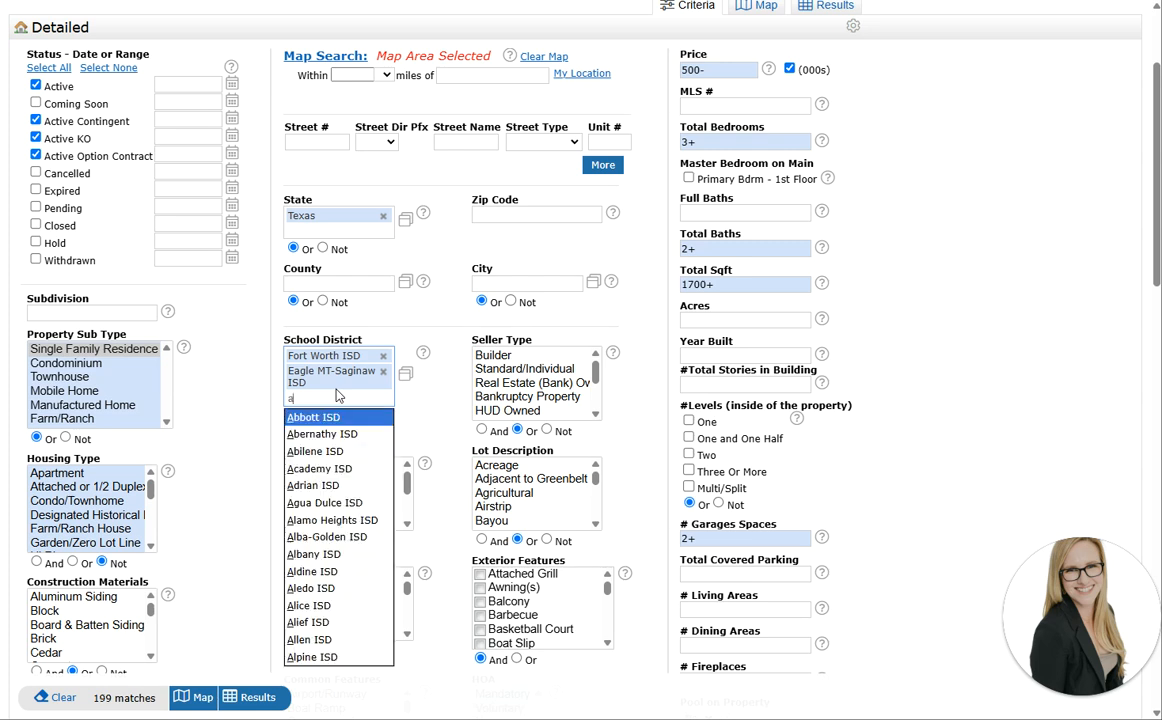
text(le)
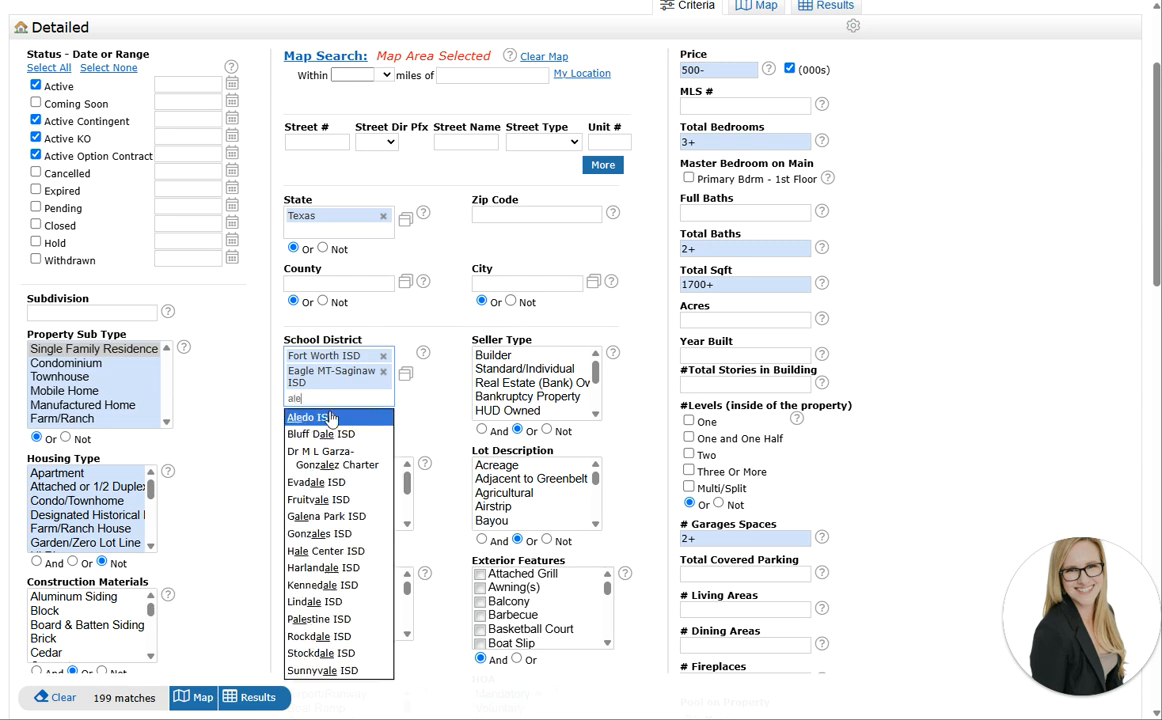
click(330, 413)
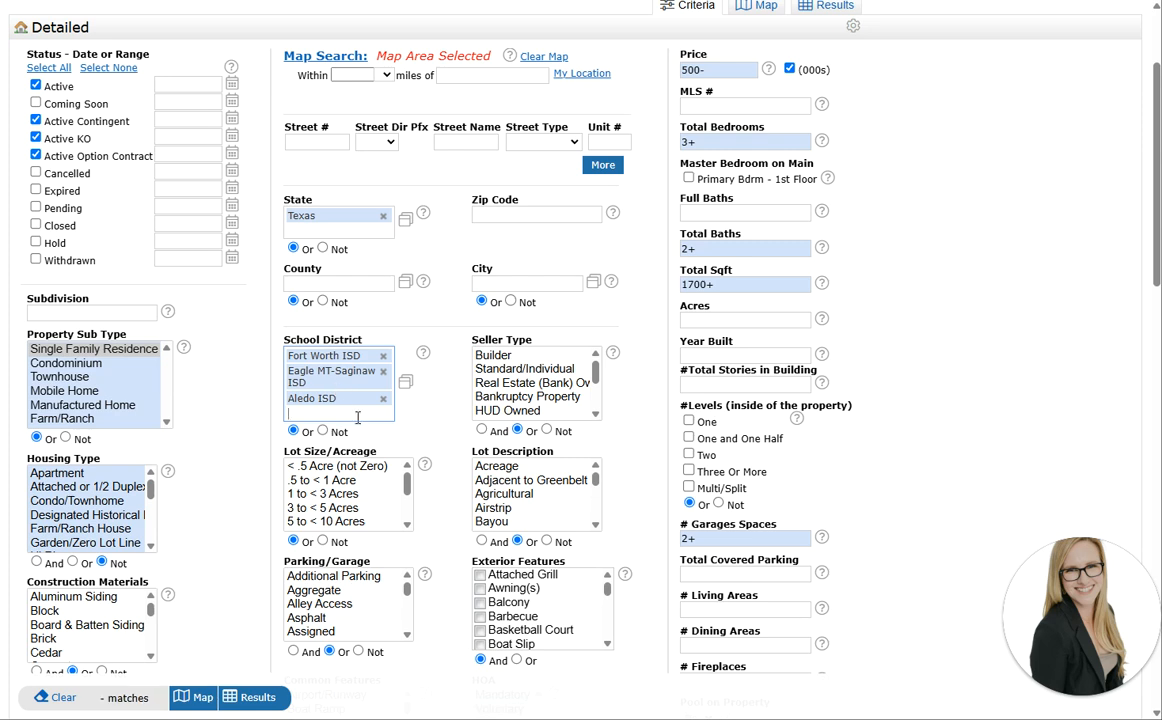
text(kell)
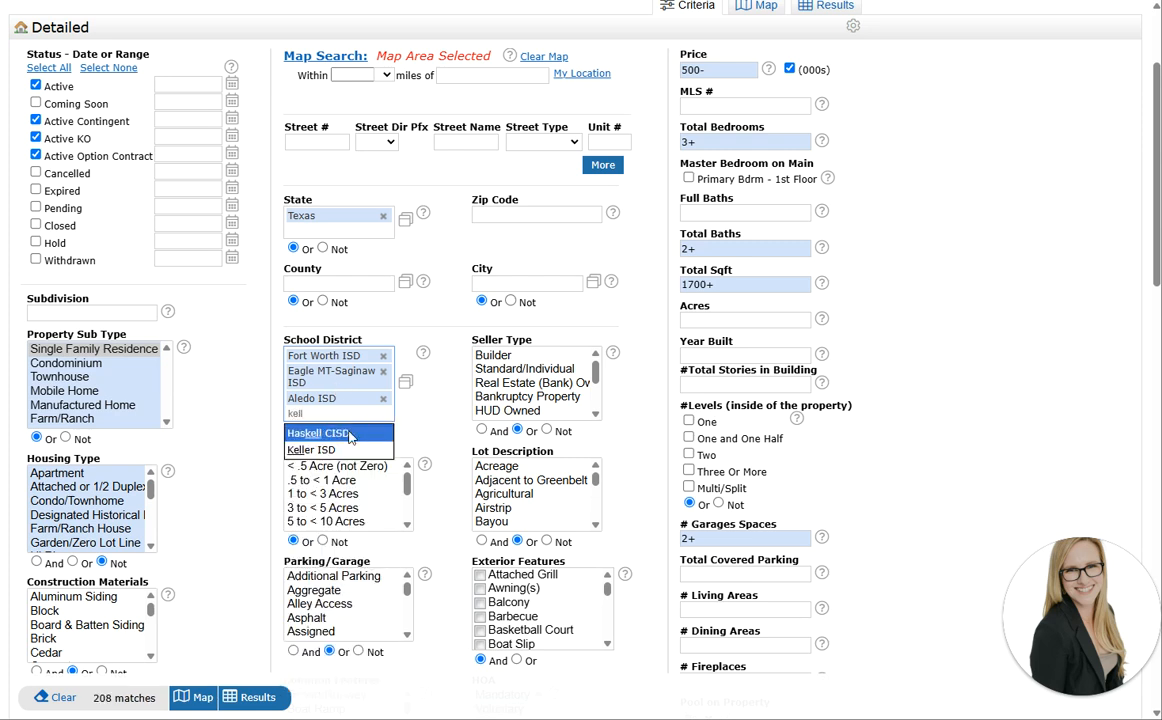
click(340, 450)
text(weat)
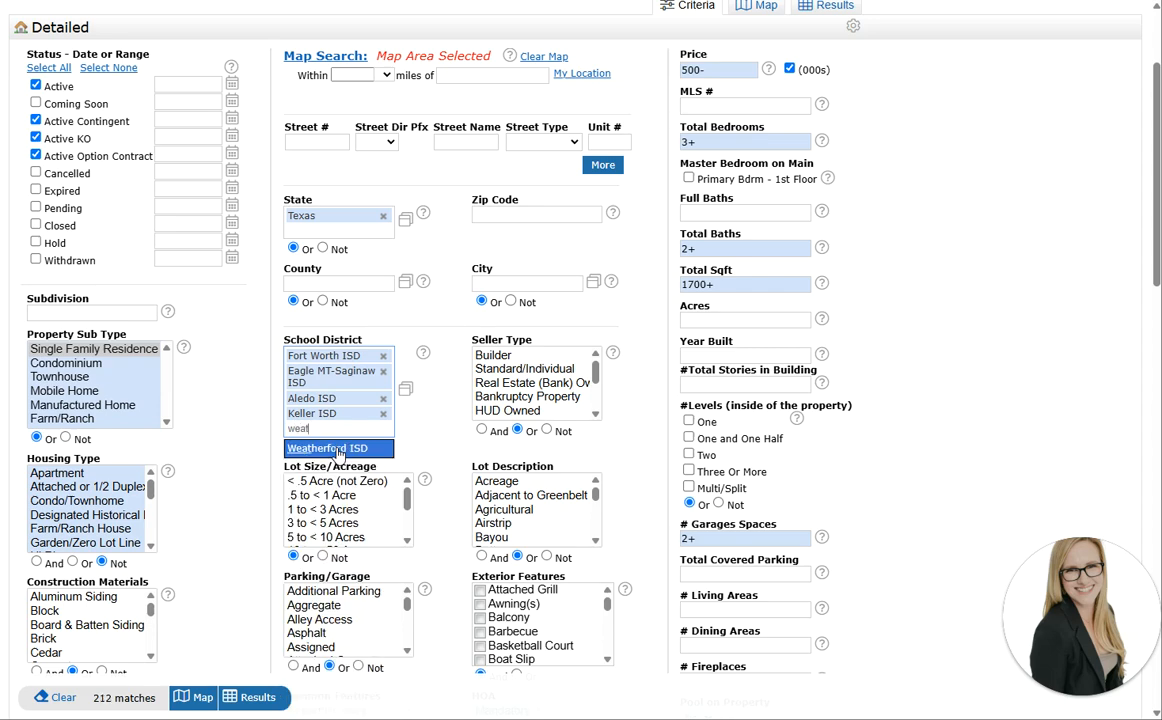
click(338, 450)
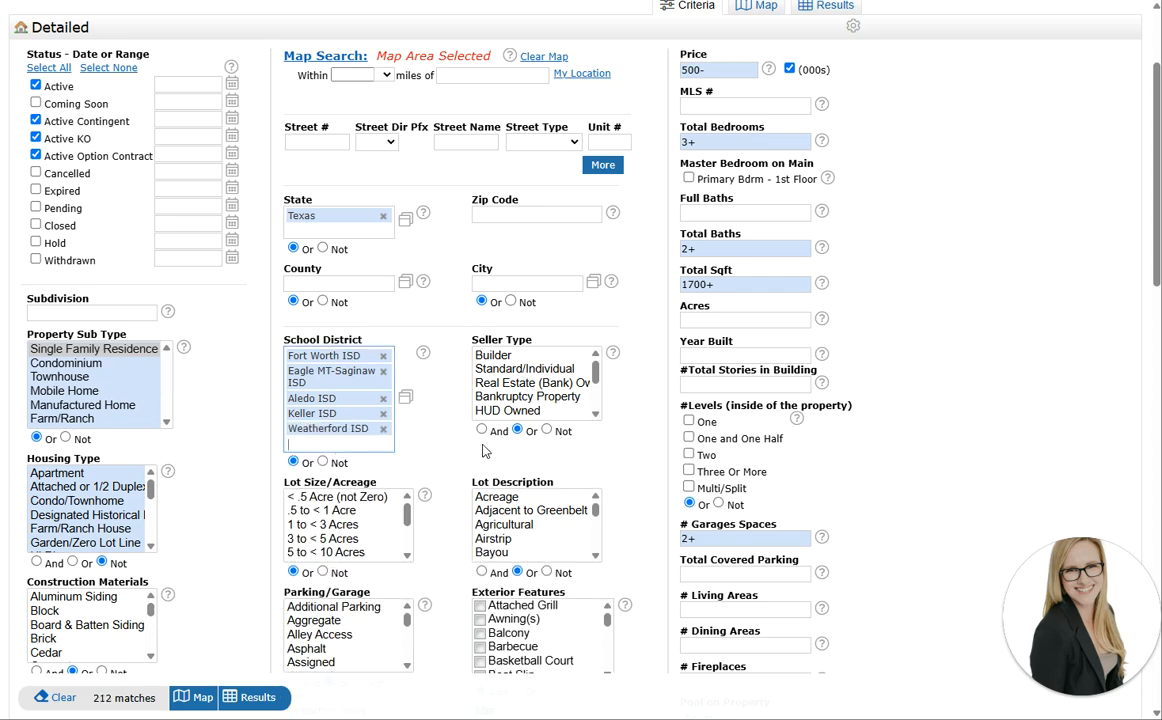
scroll(830, 270, up, 3)
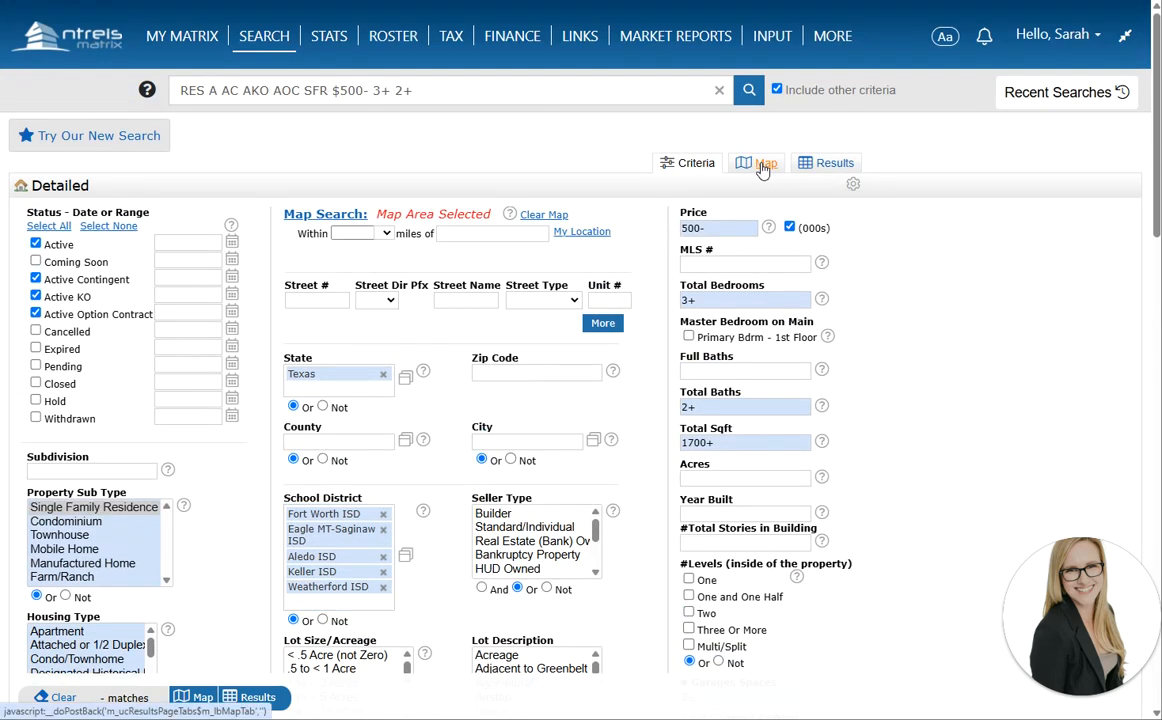
Plot the 218 results on the map around Fort Worth and check the red markers' addresses
click(762, 166)
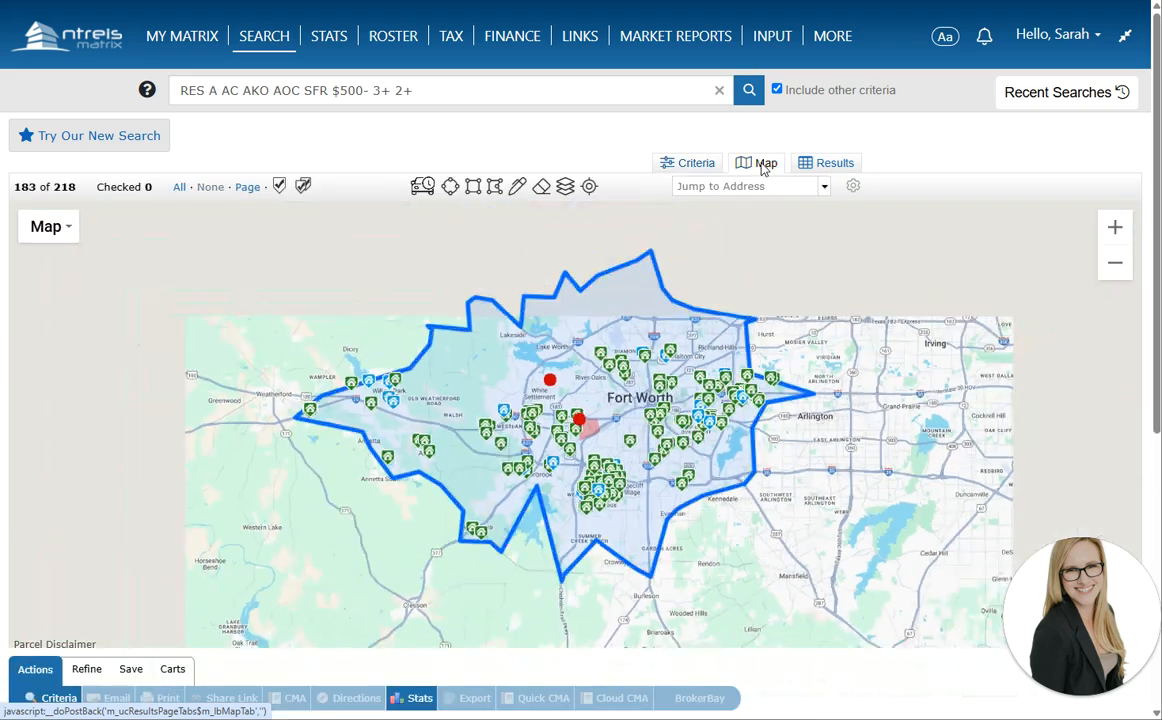
scroll(718, 562, up, 1)
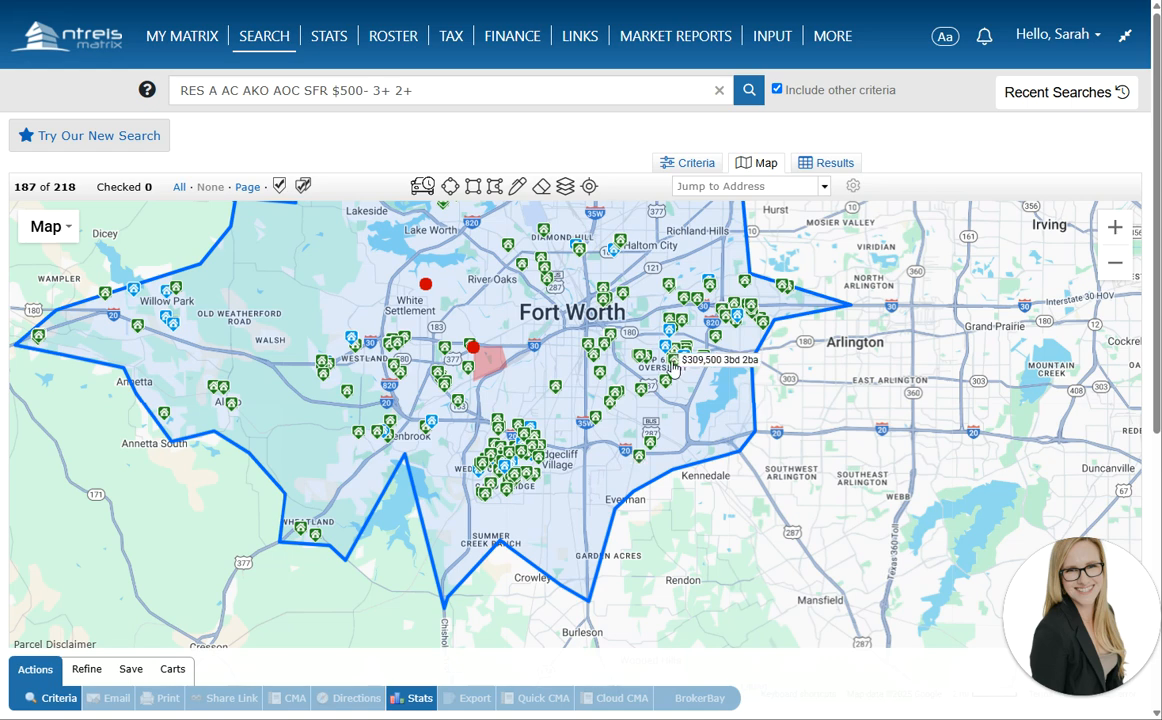
drag(450, 283, 471, 368)
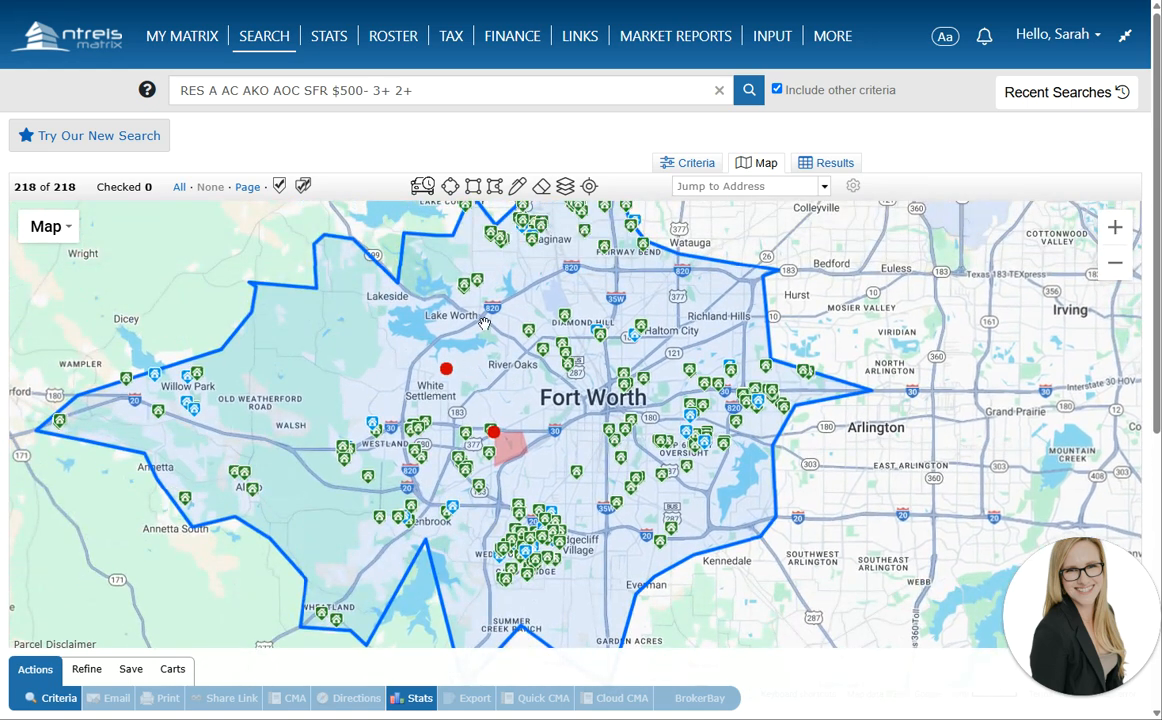
click(447, 366)
click(546, 277)
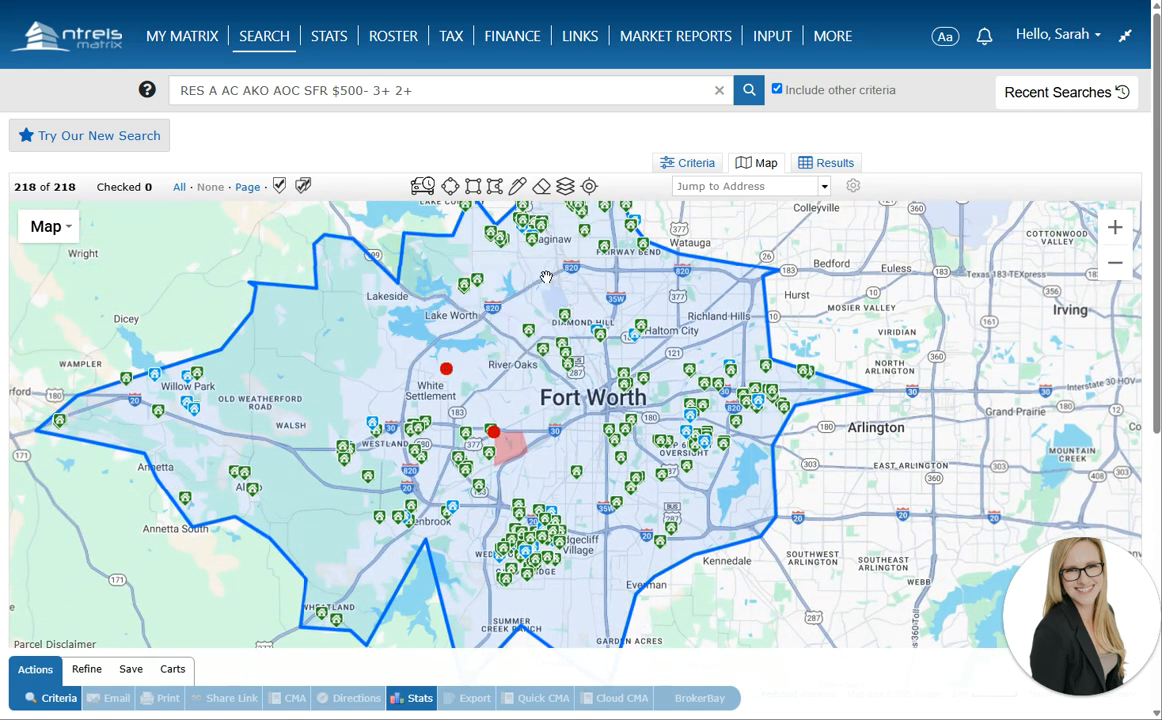
click(384, 391)
click(386, 392)
drag(366, 293, 365, 380)
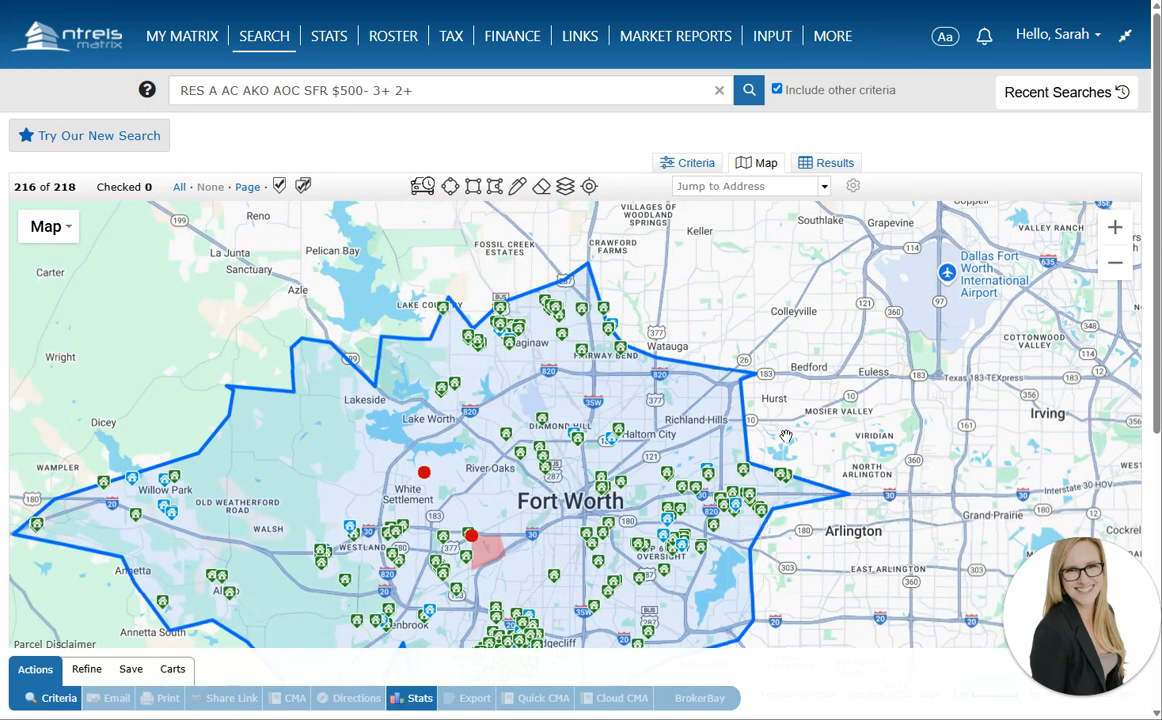
drag(645, 400, 625, 303)
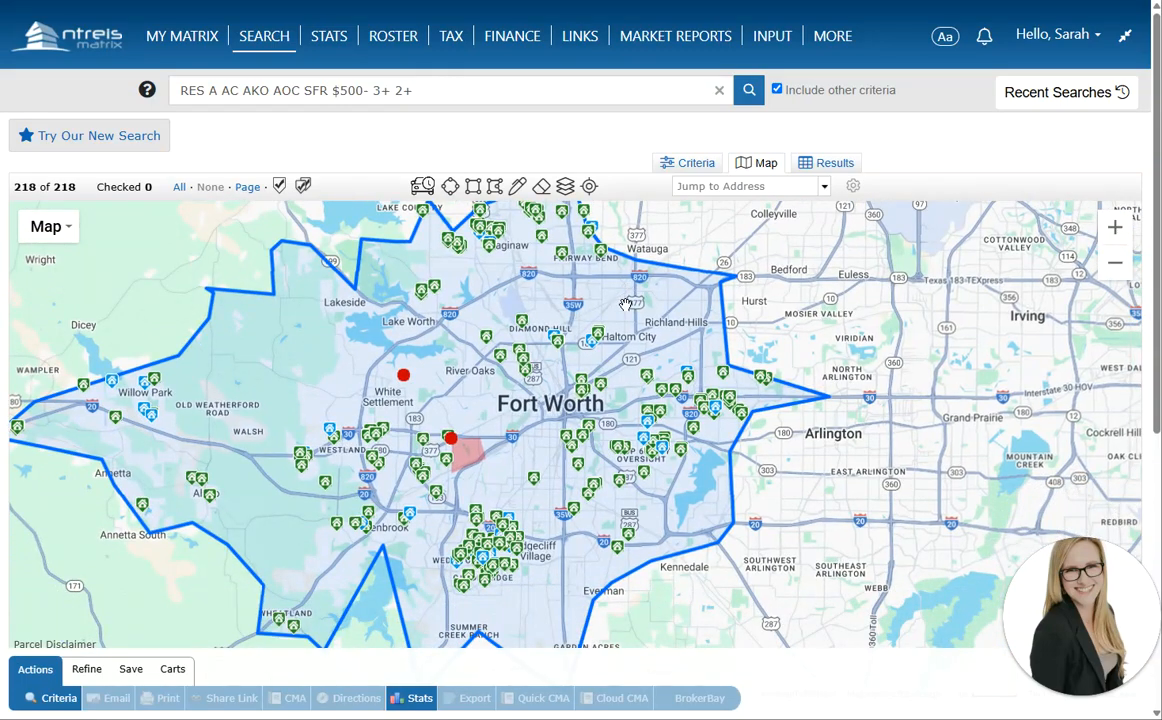
Draw a polygon from near Lake Worth east to Arlington and exclude it from the search
click(494, 186)
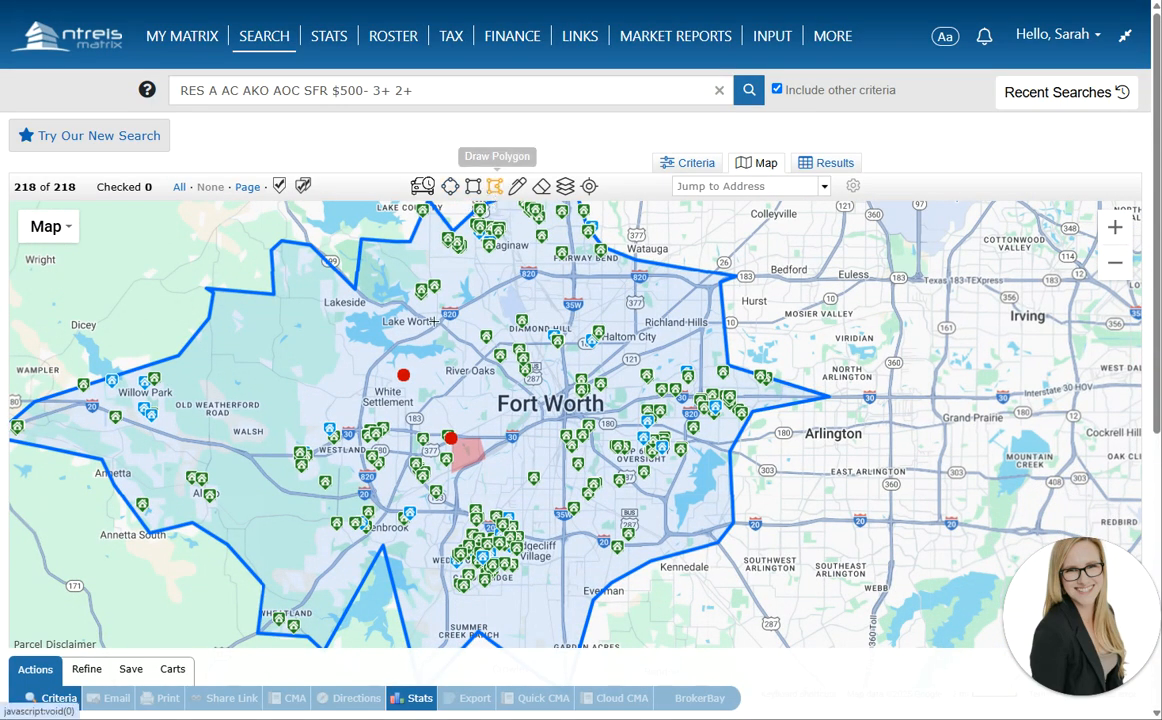
click(435, 322)
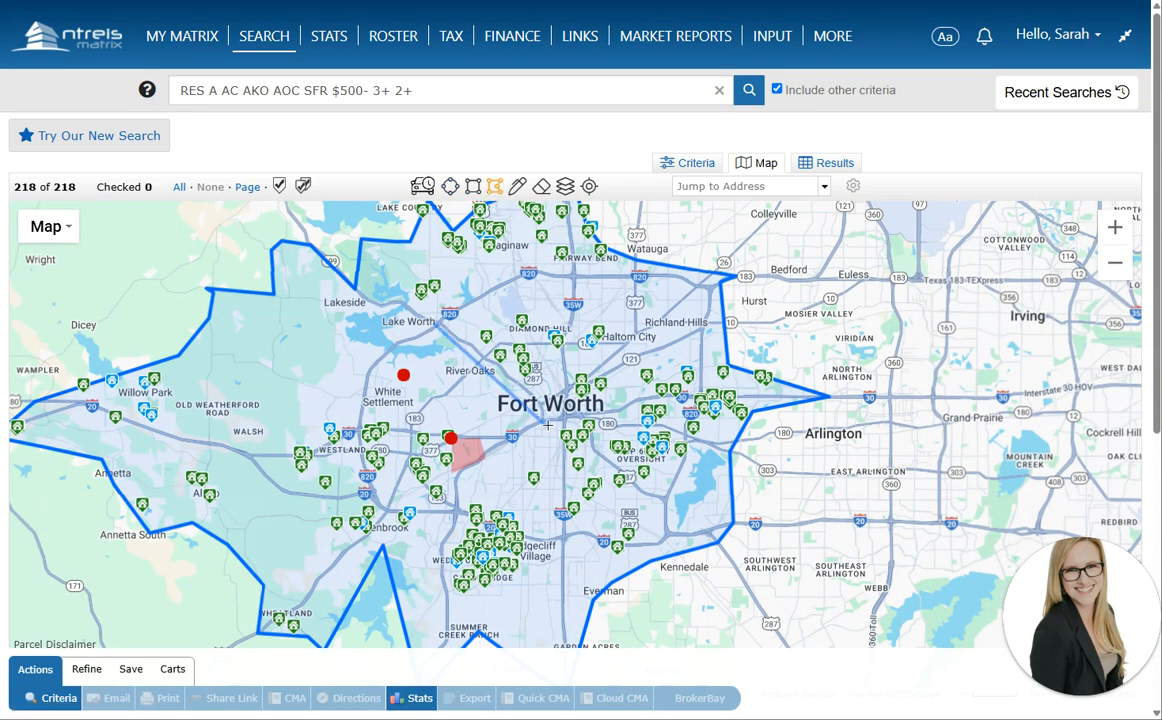
click(548, 425)
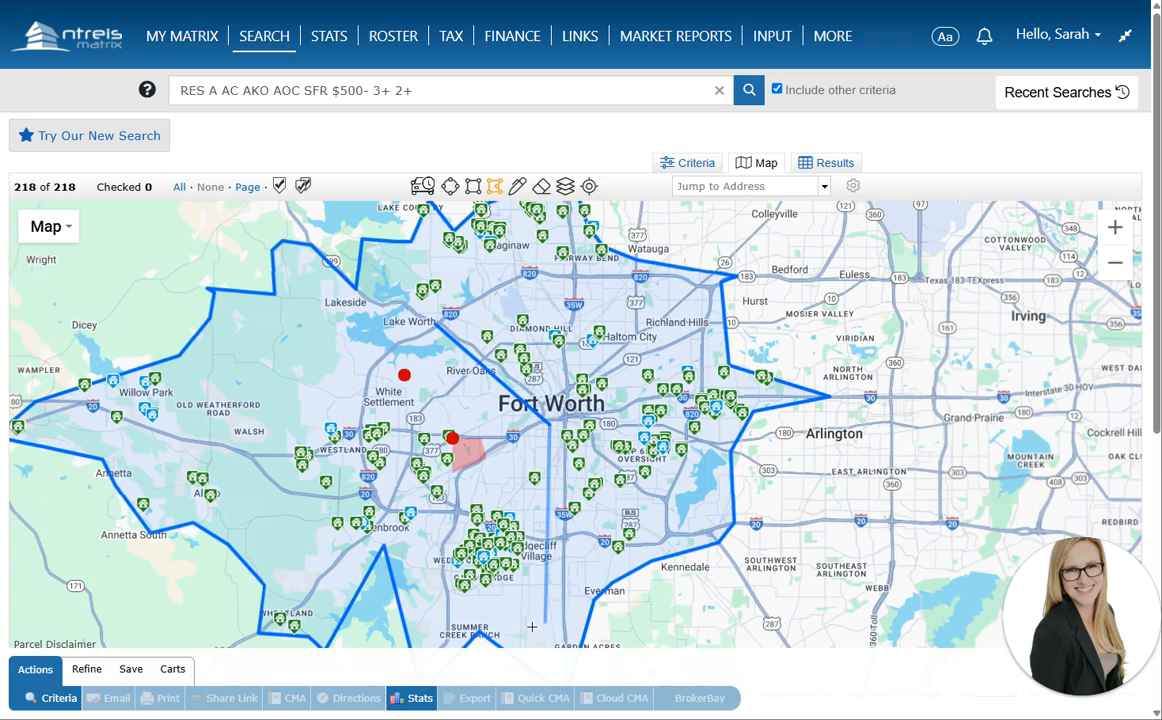
scroll(560, 600, down, 1)
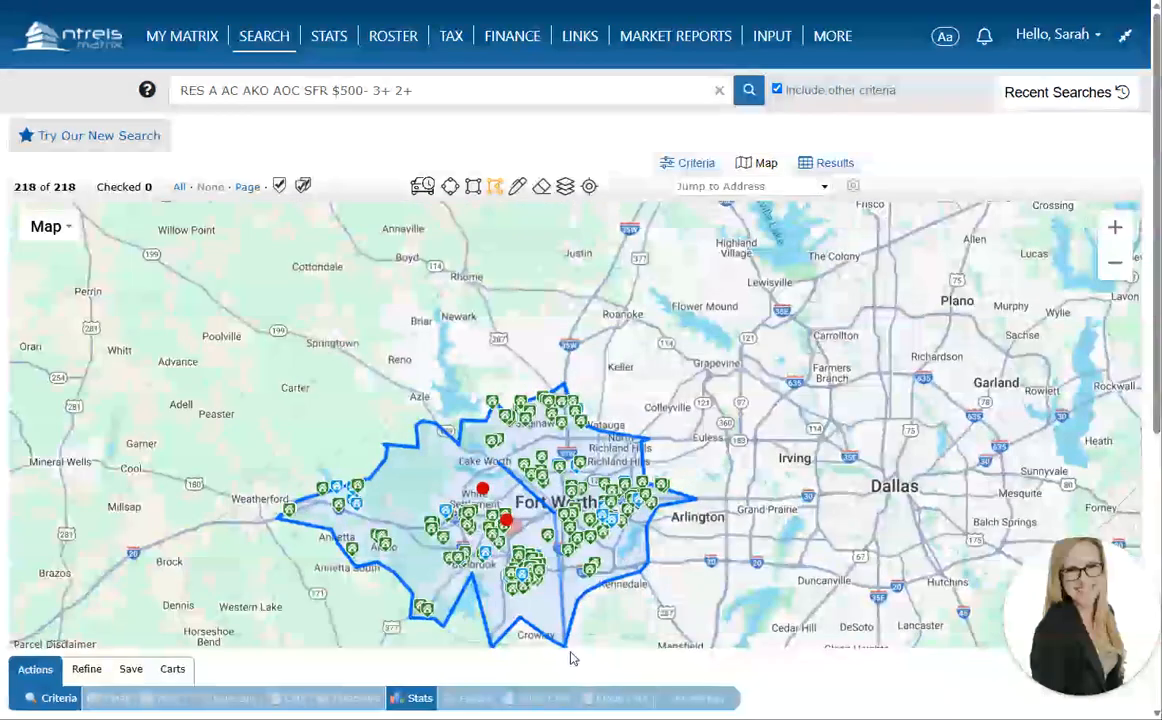
click(745, 502)
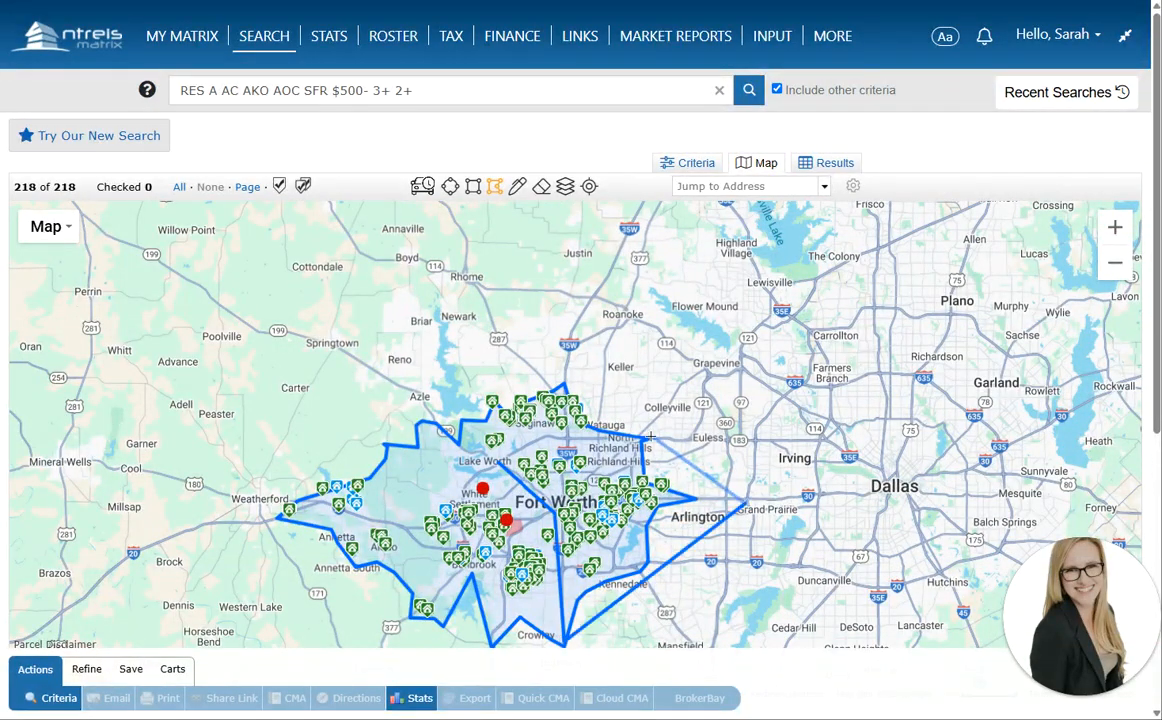
click(651, 430)
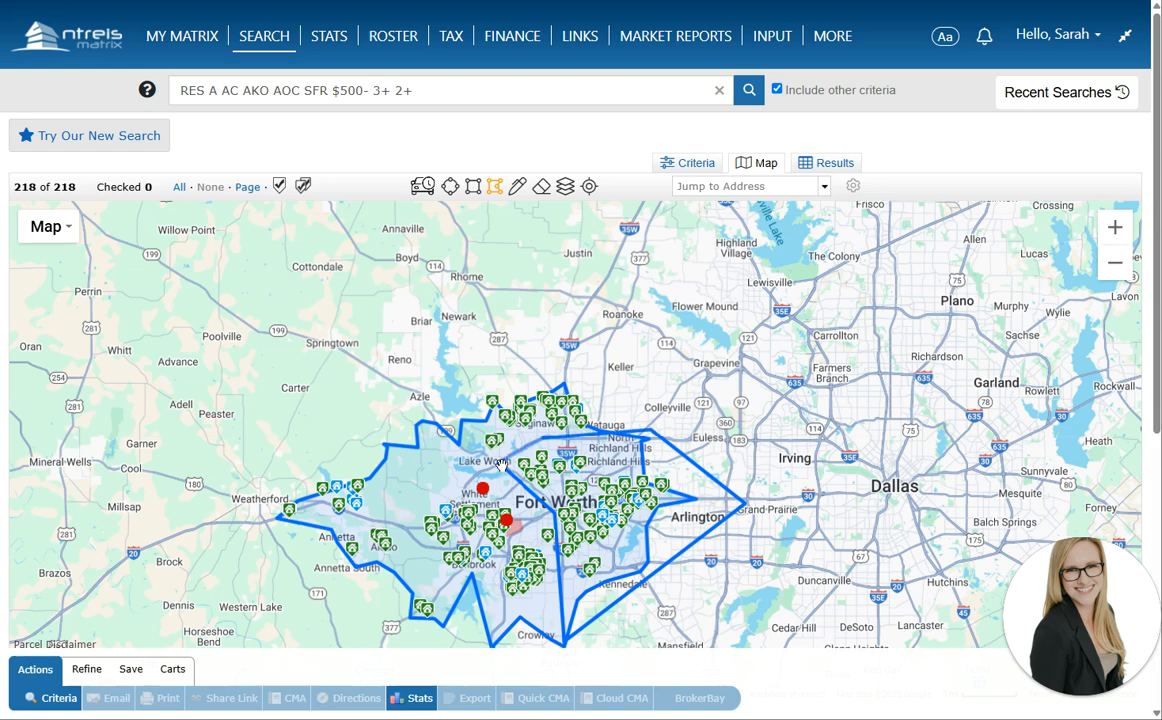
click(451, 427)
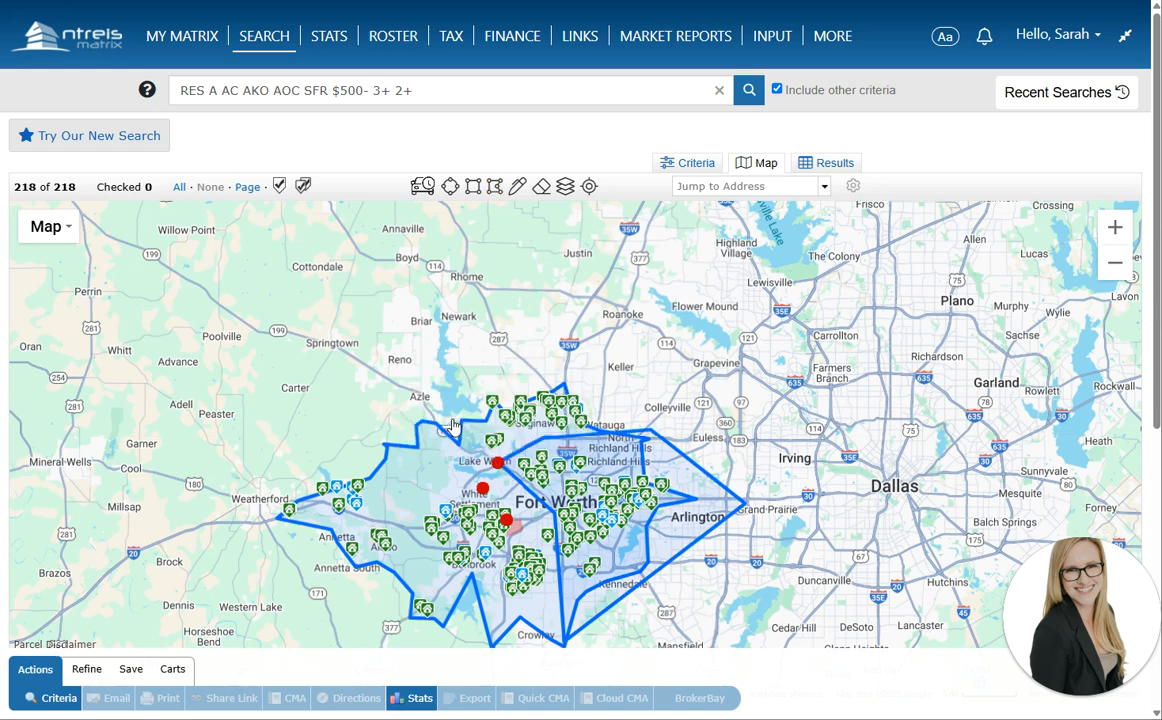
click(452, 427)
click(438, 398)
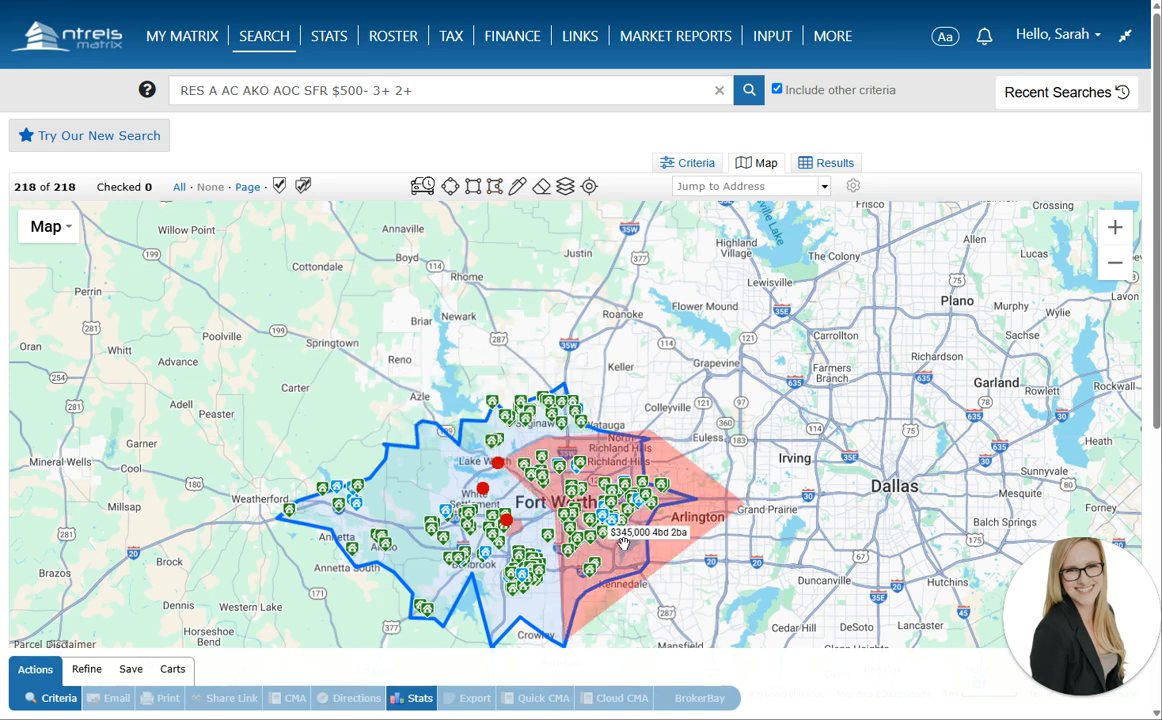
Pan around the excluded area and reopen its shape options
scroll(713, 544, up, 1)
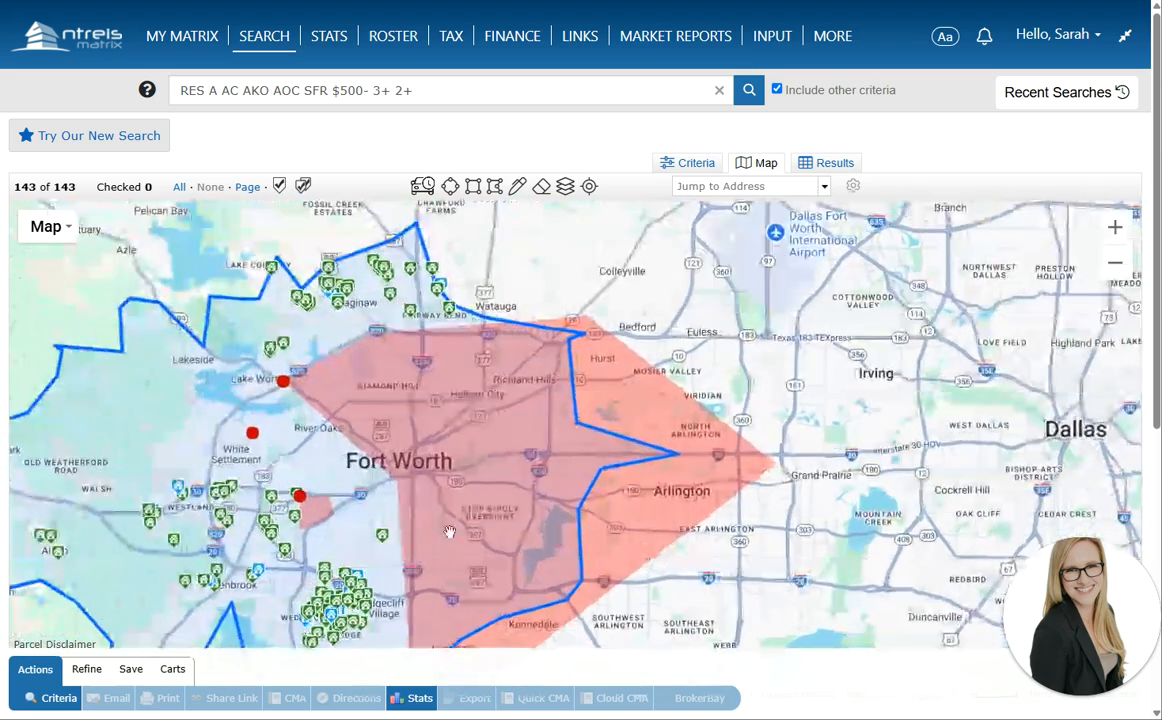
drag(348, 468, 546, 336)
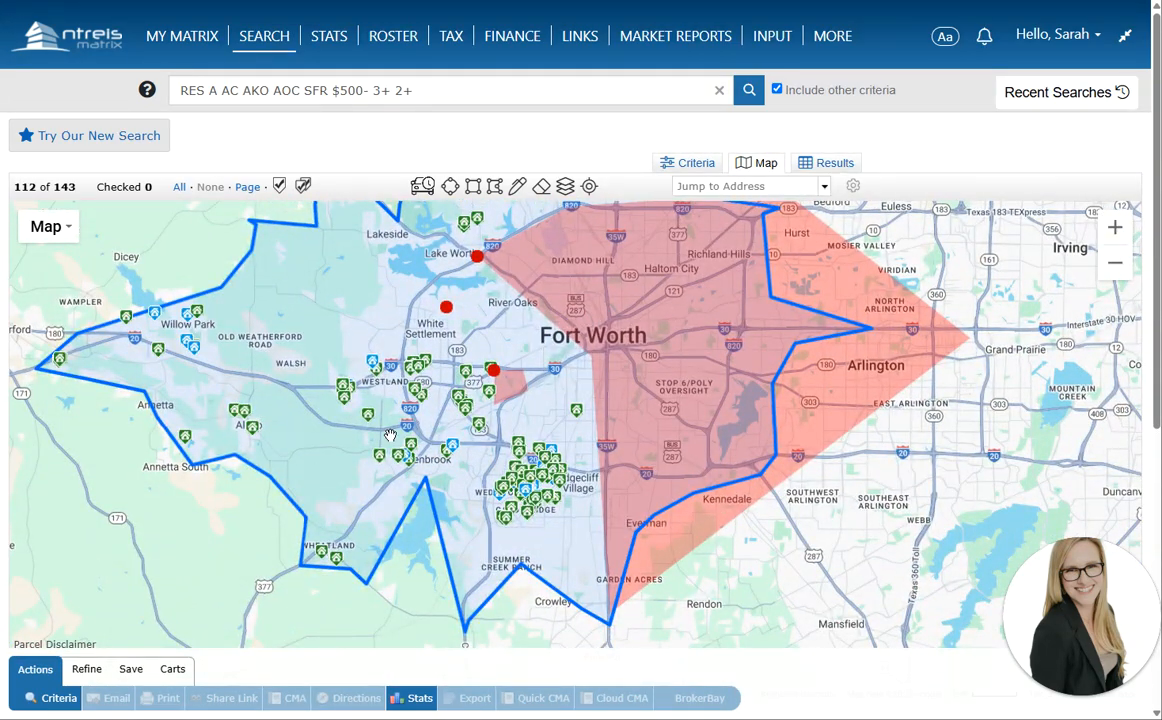
scroll(390, 435, down, 1)
click(441, 403)
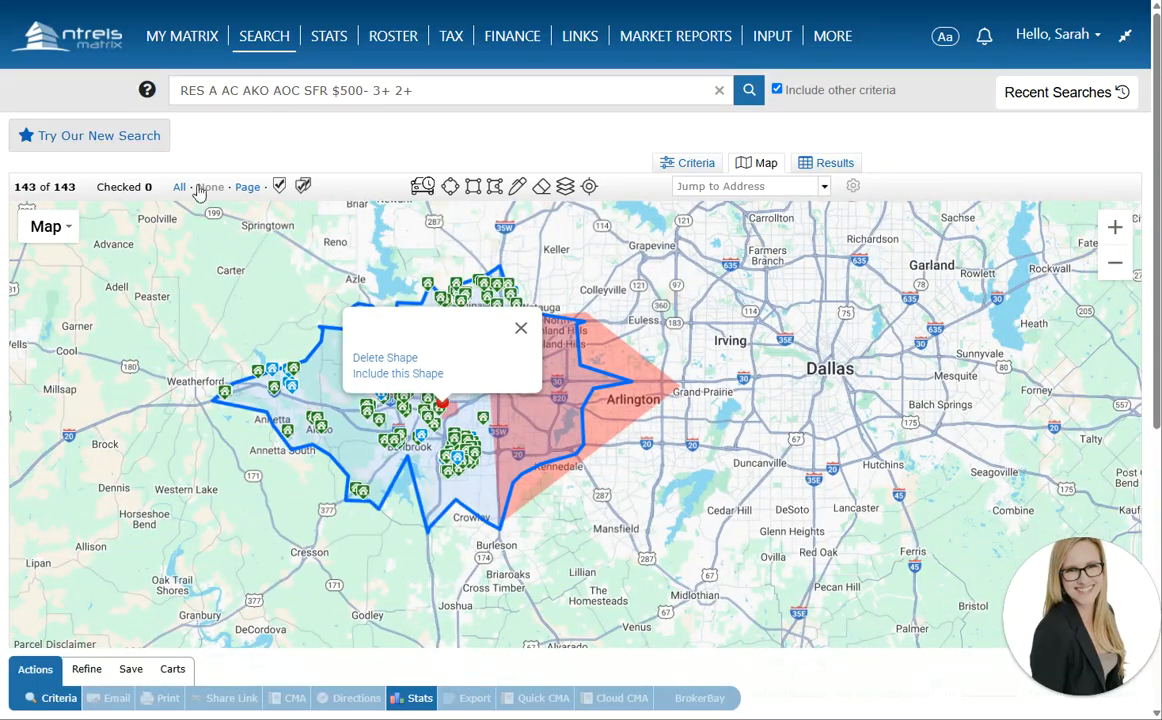
Drag the polygon edges out near Basswood, Heritage and Summerfields toward US 377, reaching 171 matches
scroll(534, 271, up, 1)
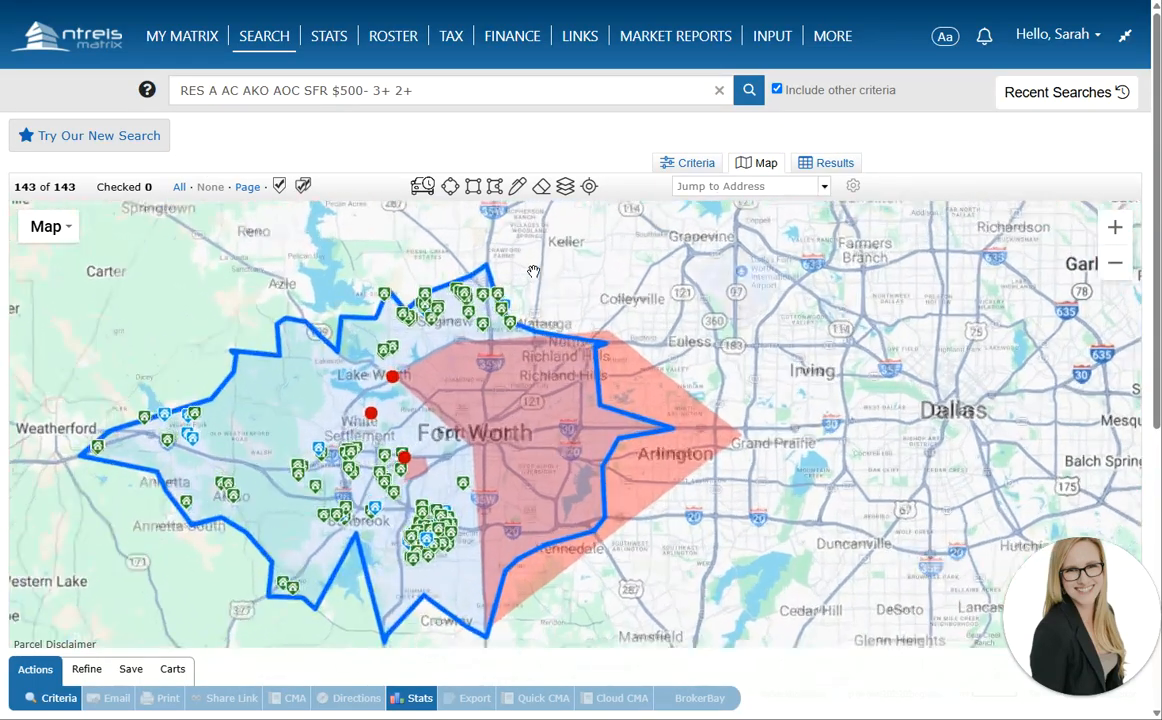
scroll(534, 271, up, 2)
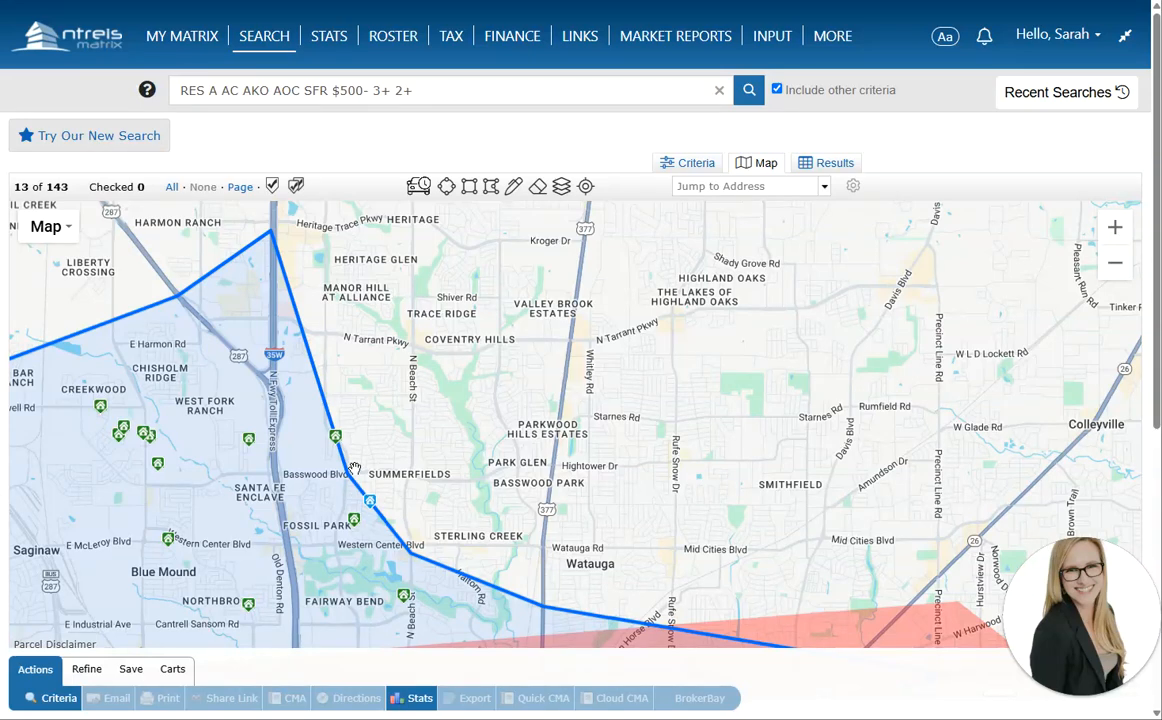
drag(348, 483, 421, 461)
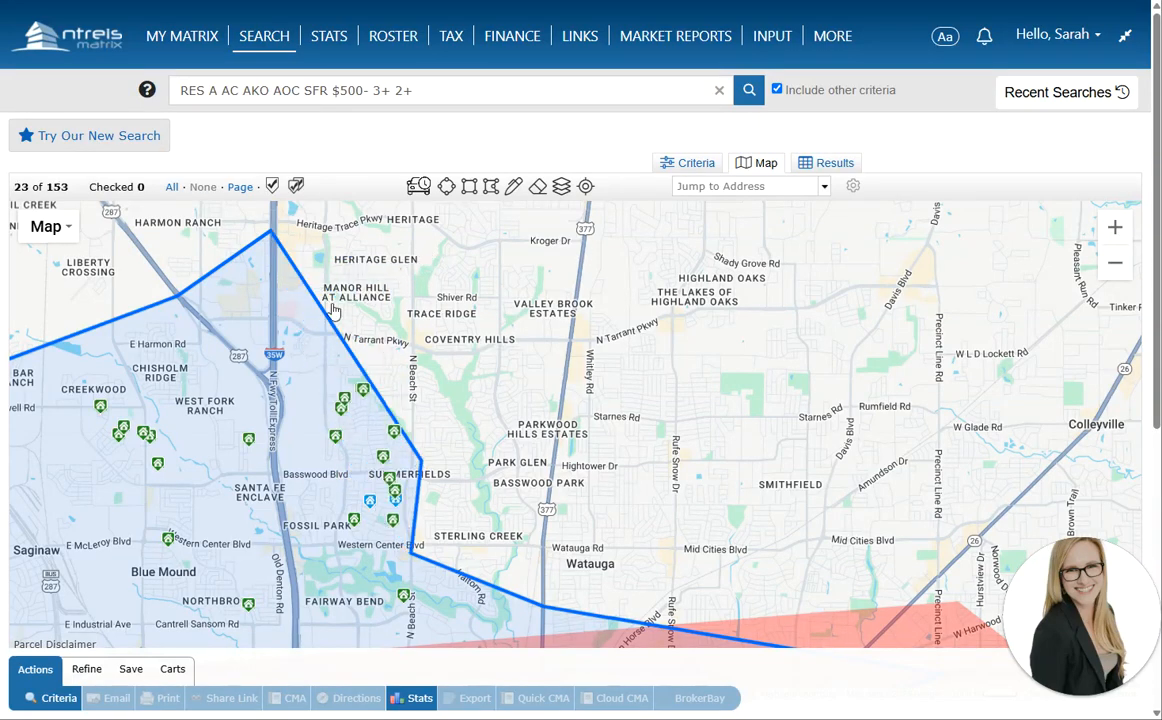
drag(325, 315, 413, 279)
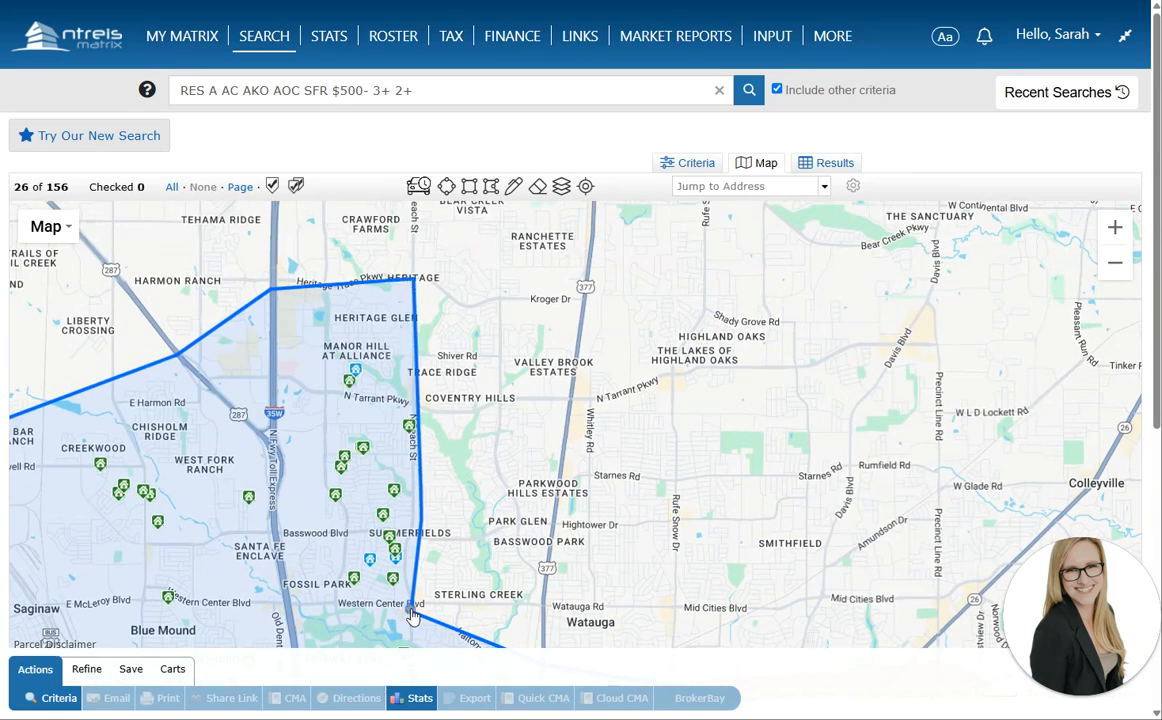
drag(413, 618, 572, 401)
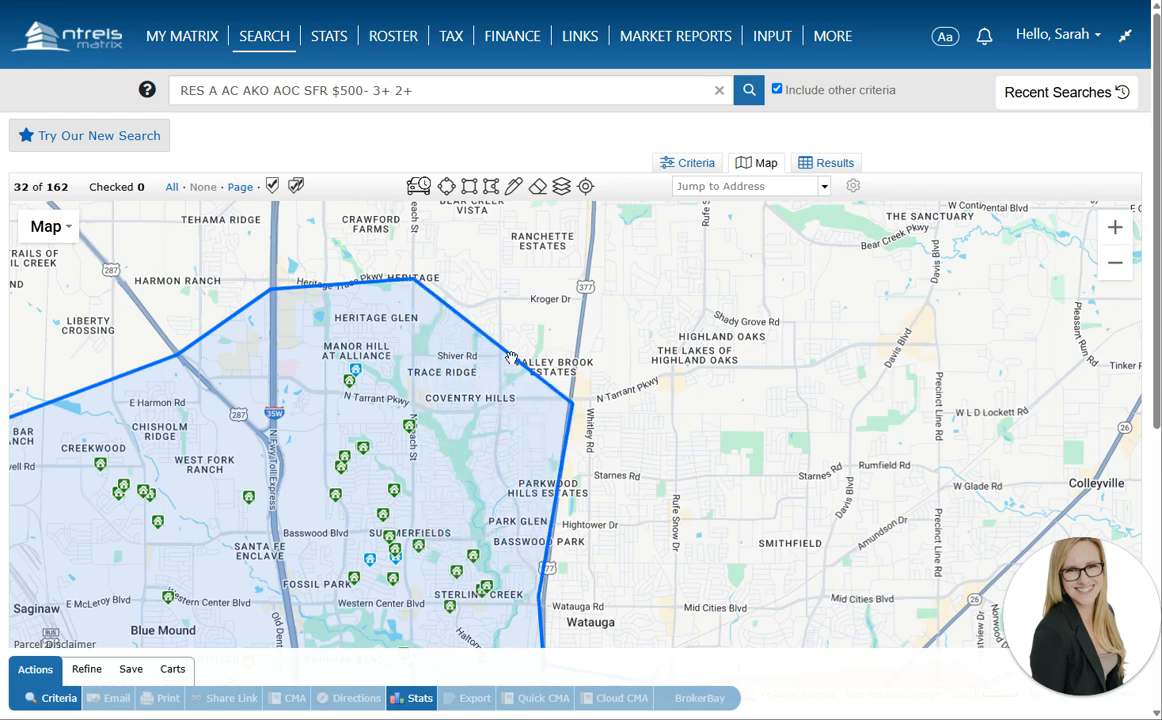
drag(512, 361, 586, 299)
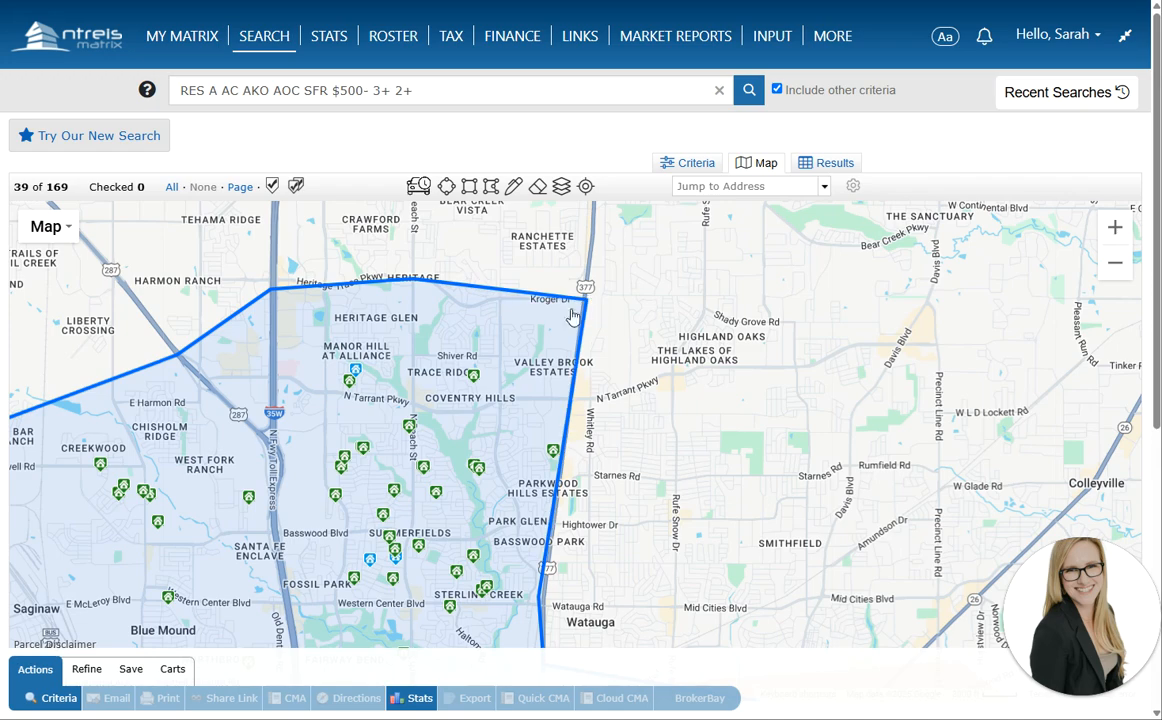
scroll(416, 390, down, 1)
drag(340, 412, 462, 150)
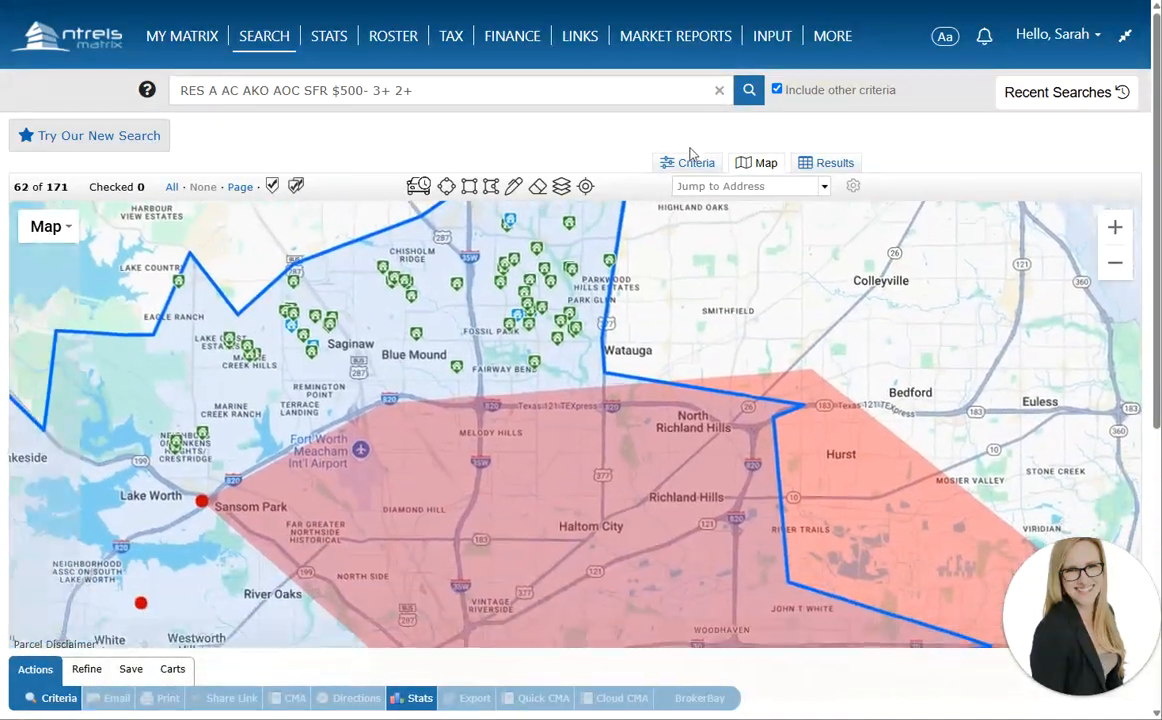
Require Year Built 2010+ and check the narrowed matches on the map
click(690, 162)
click(700, 511)
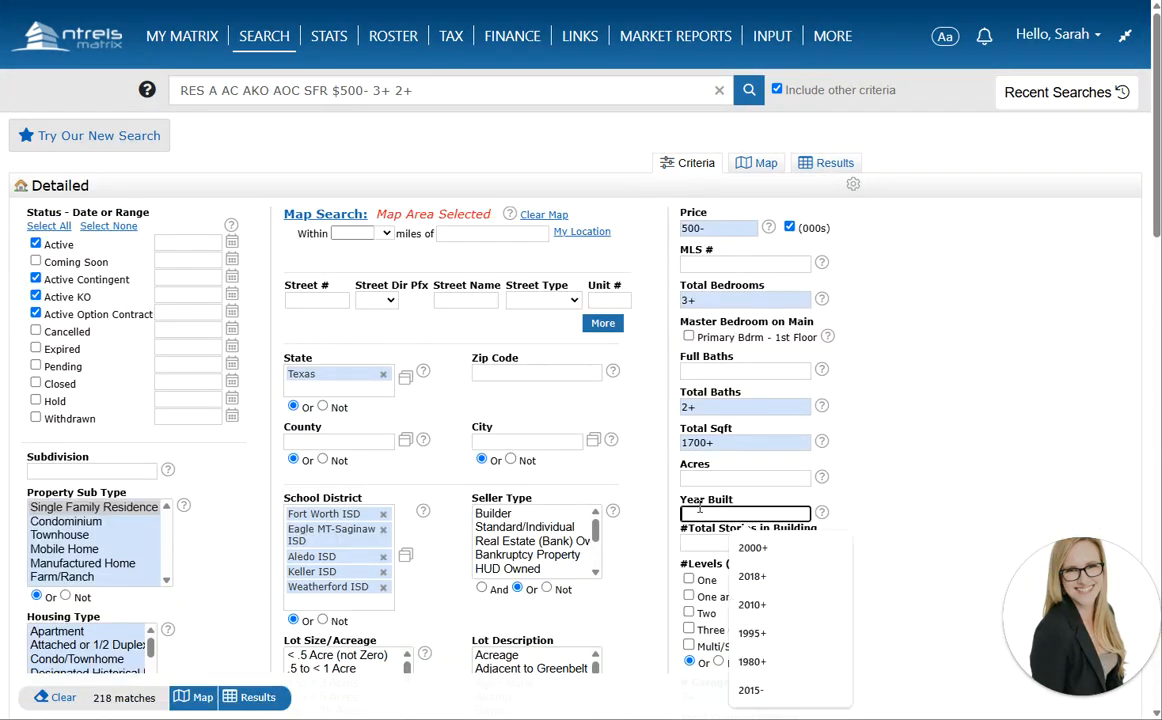
text(2010+)
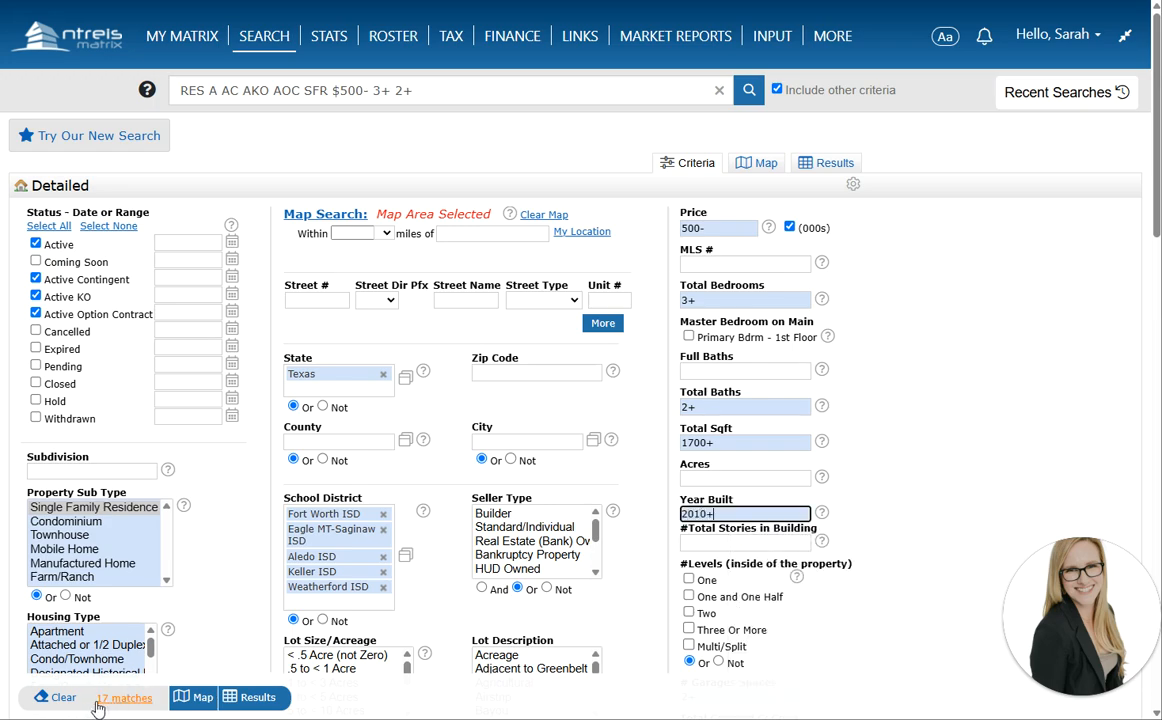
click(756, 162)
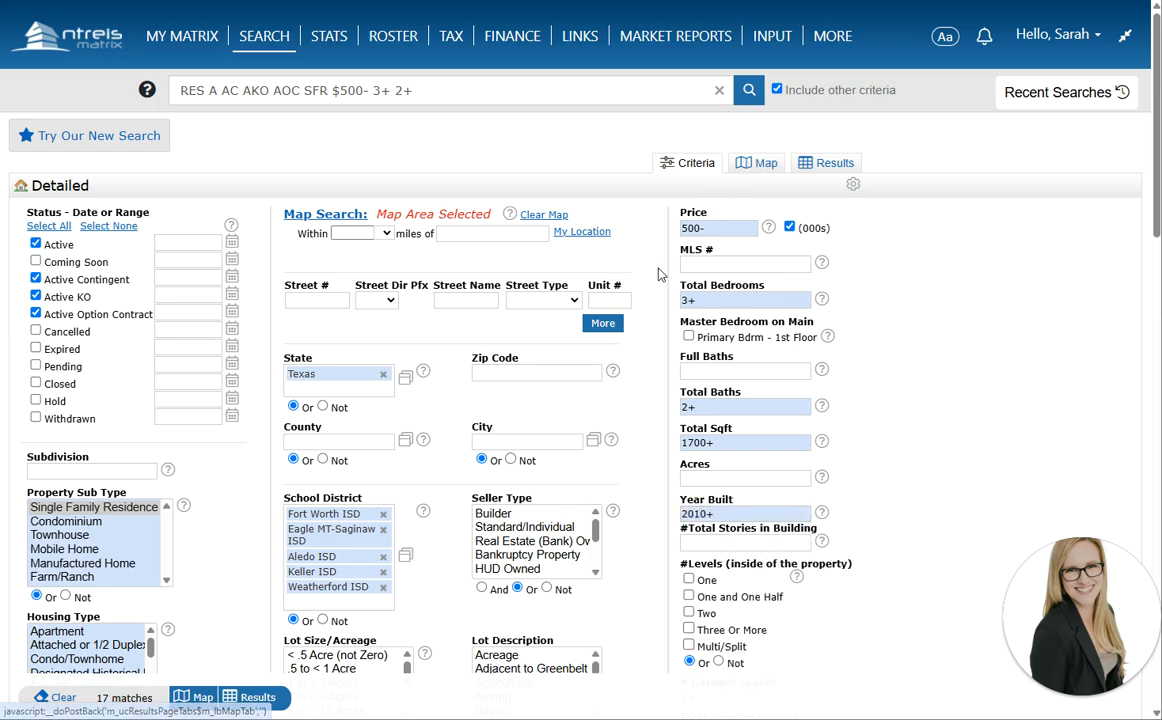
scroll(511, 583, up, 2)
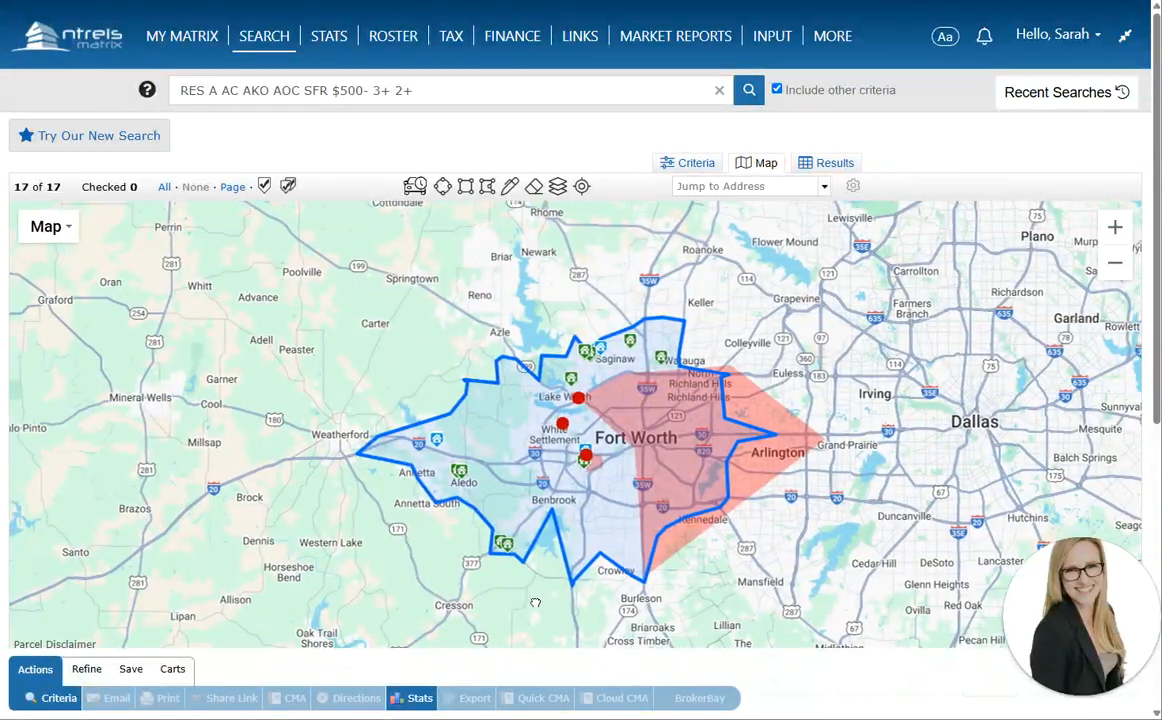
scroll(514, 561, up, 2)
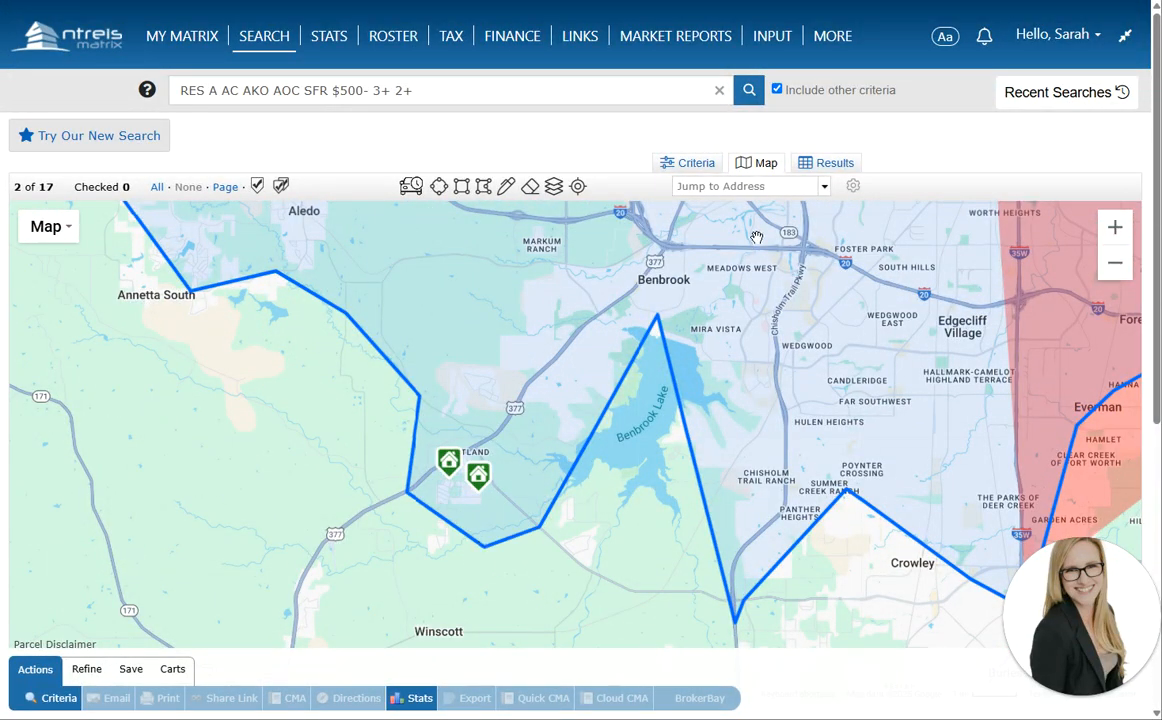
Back in the criteria, enter .12+ as the minimum Acres
click(692, 162)
click(687, 479)
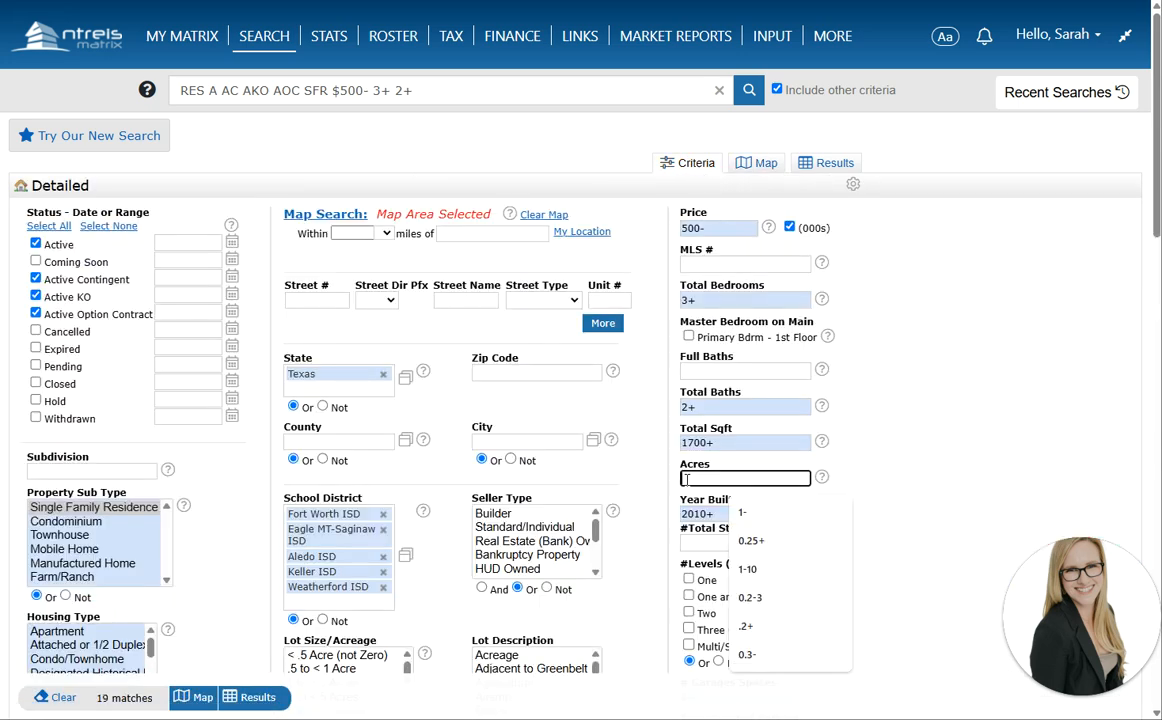
text(.12)
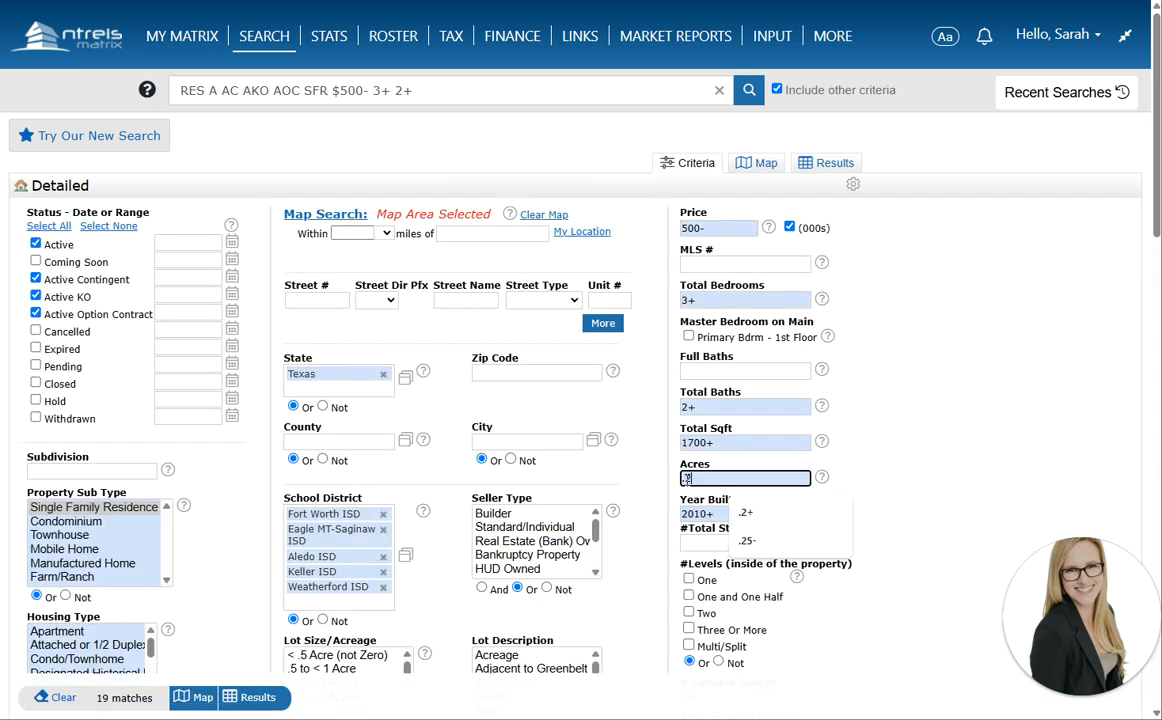
text(+)
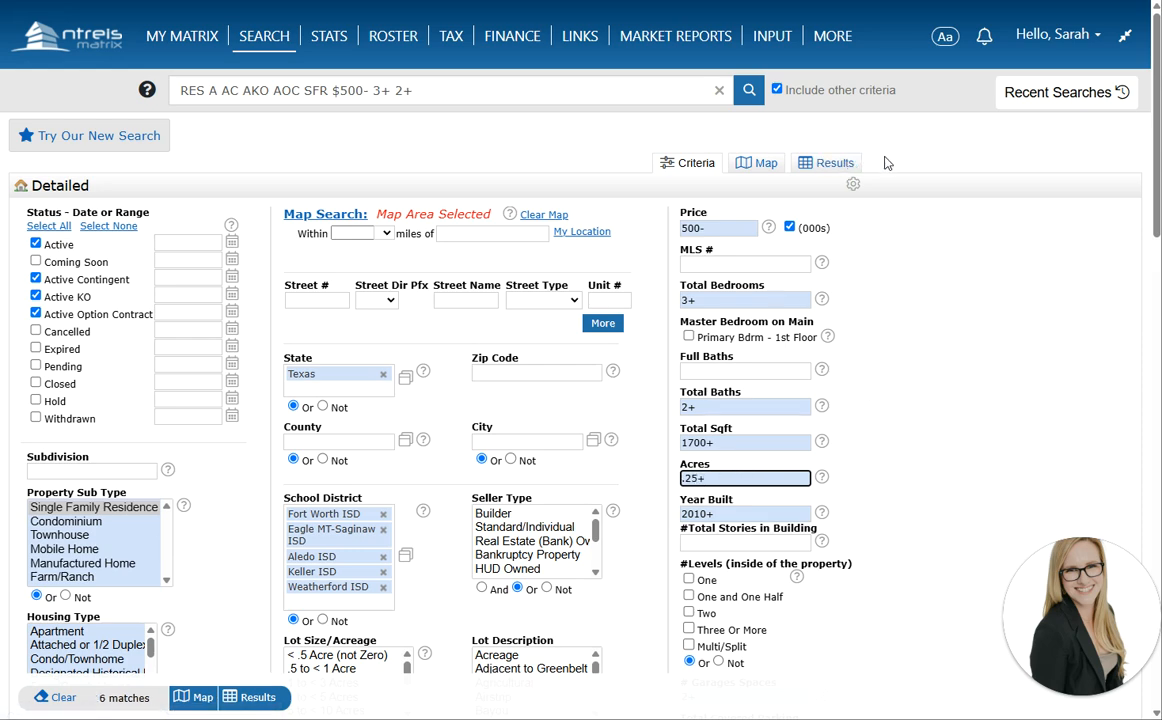
Show the six listings matching the .25+ acre minimum as results
click(838, 167)
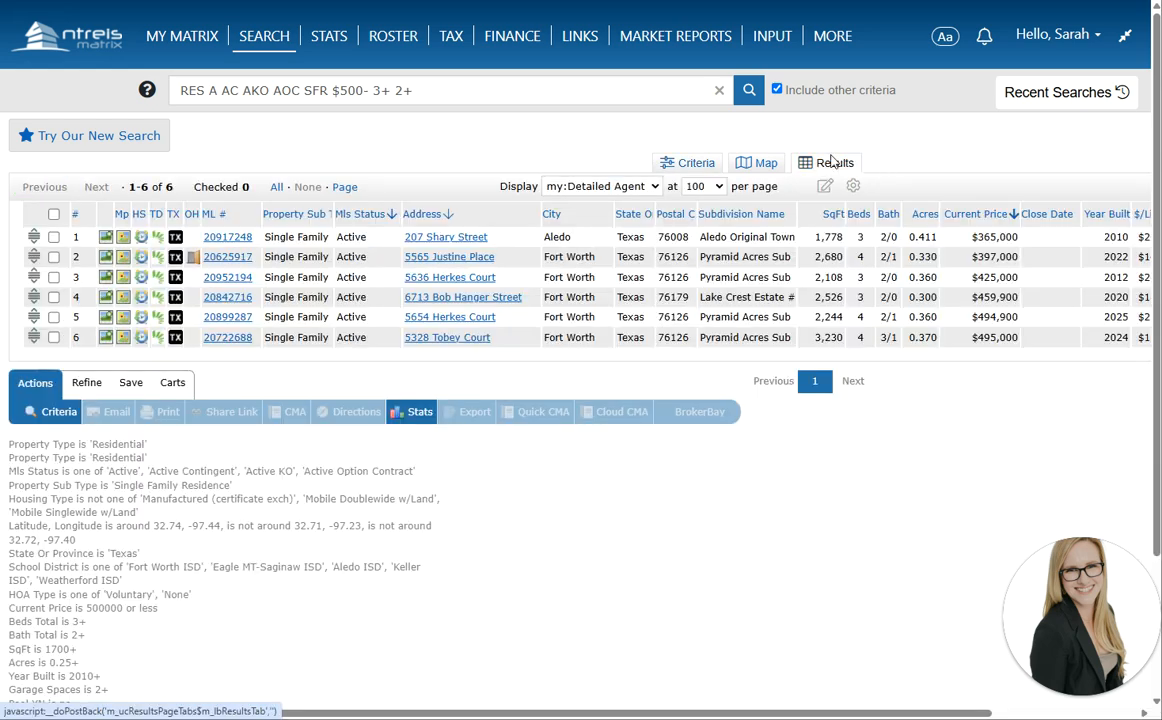
Map the results and pull the search area's western edge near Wheatland
click(771, 173)
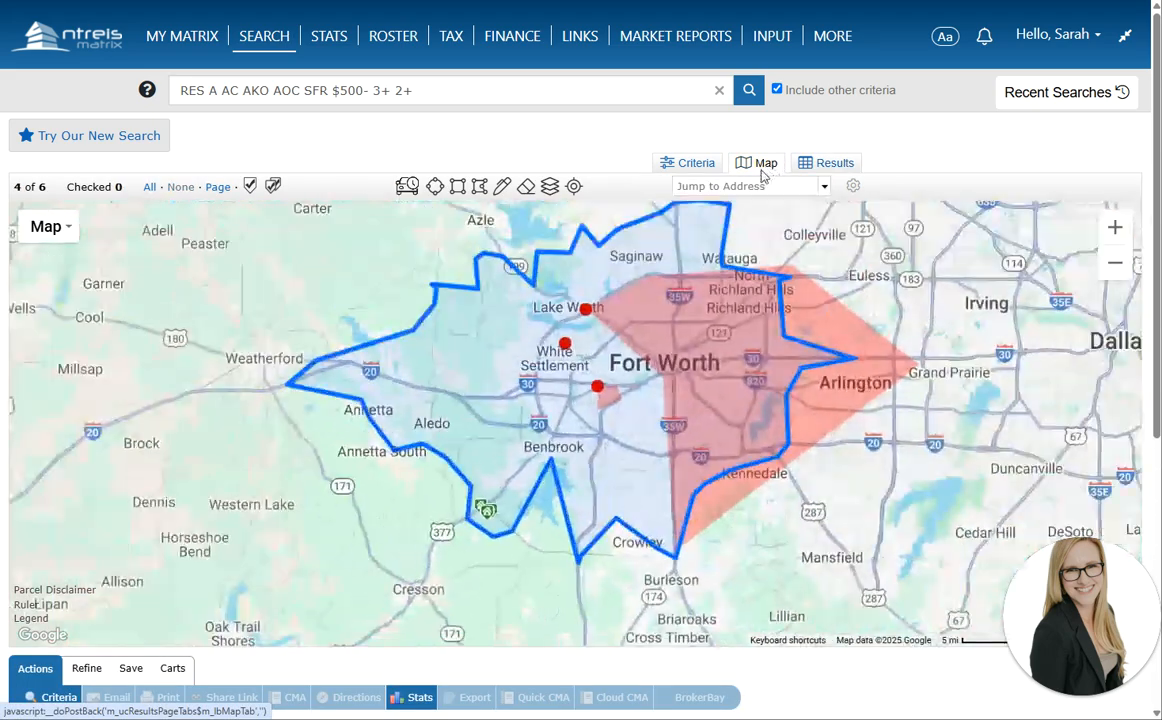
scroll(486, 524, up, 3)
scroll(486, 527, up, 2)
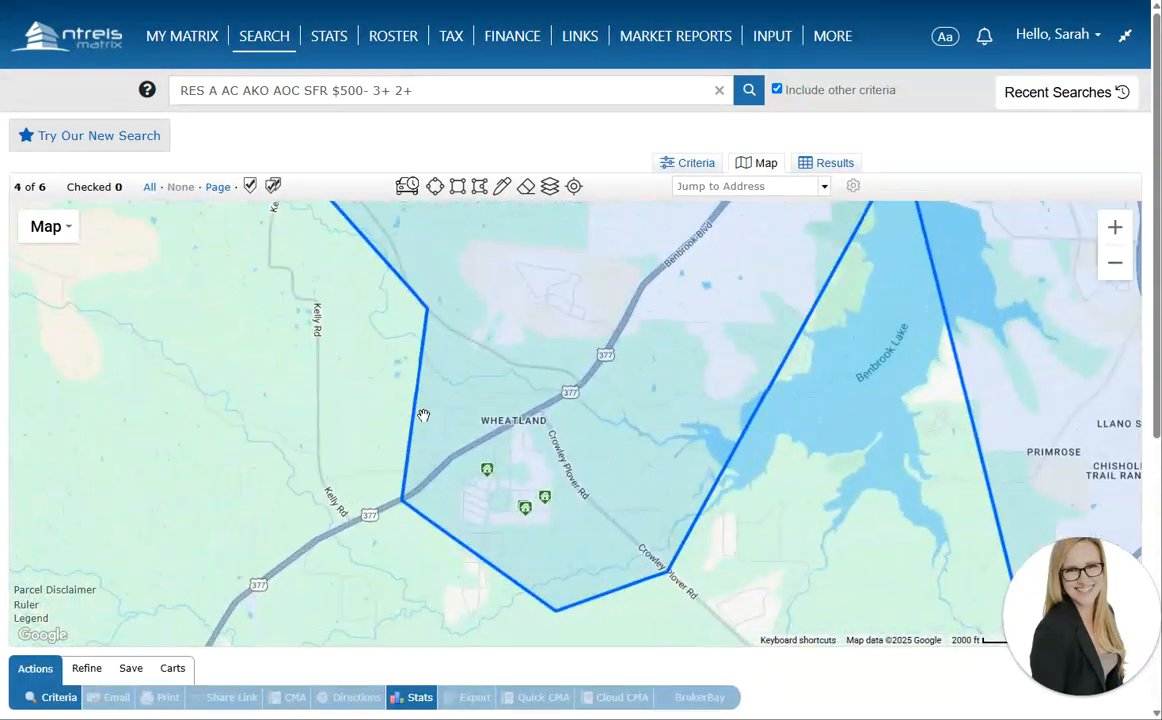
scroll(486, 524, down, 2)
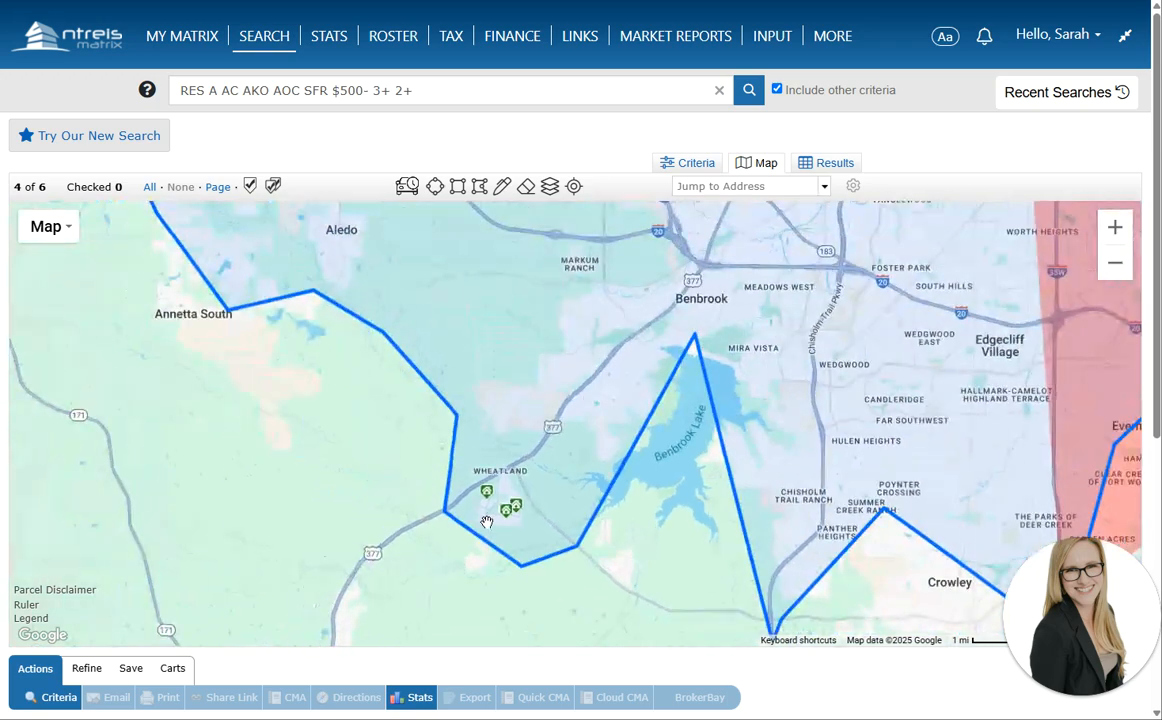
drag(505, 534, 554, 309)
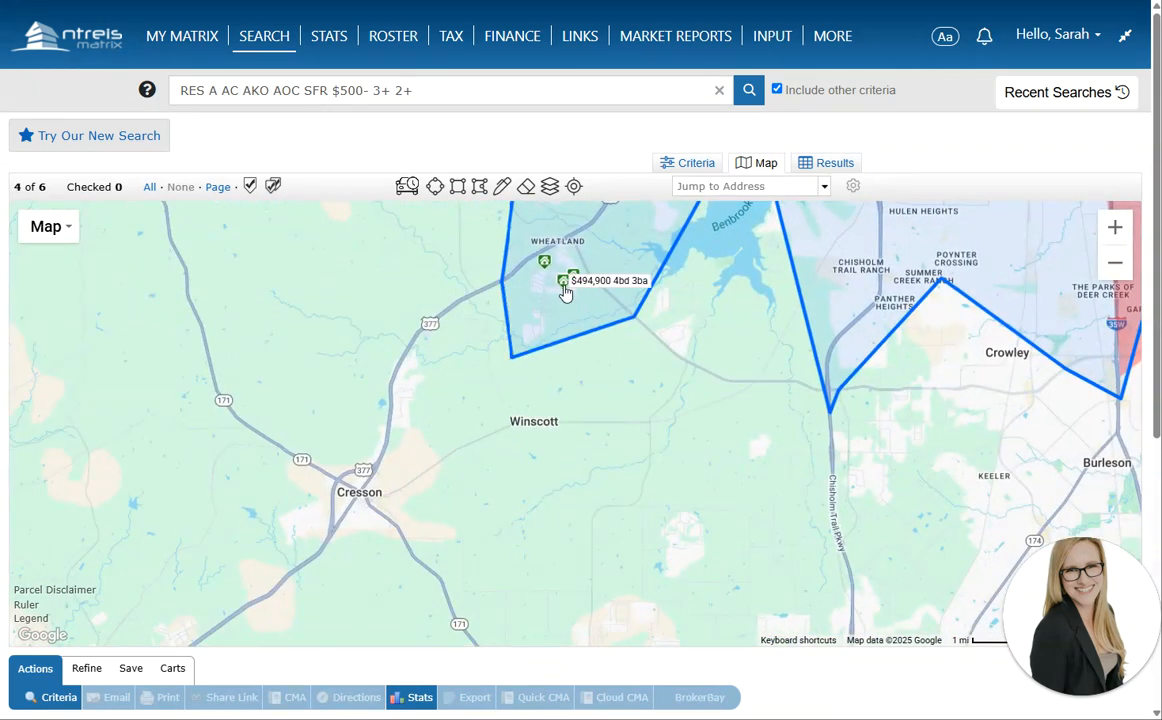
drag(582, 317, 619, 466)
drag(551, 337, 494, 349)
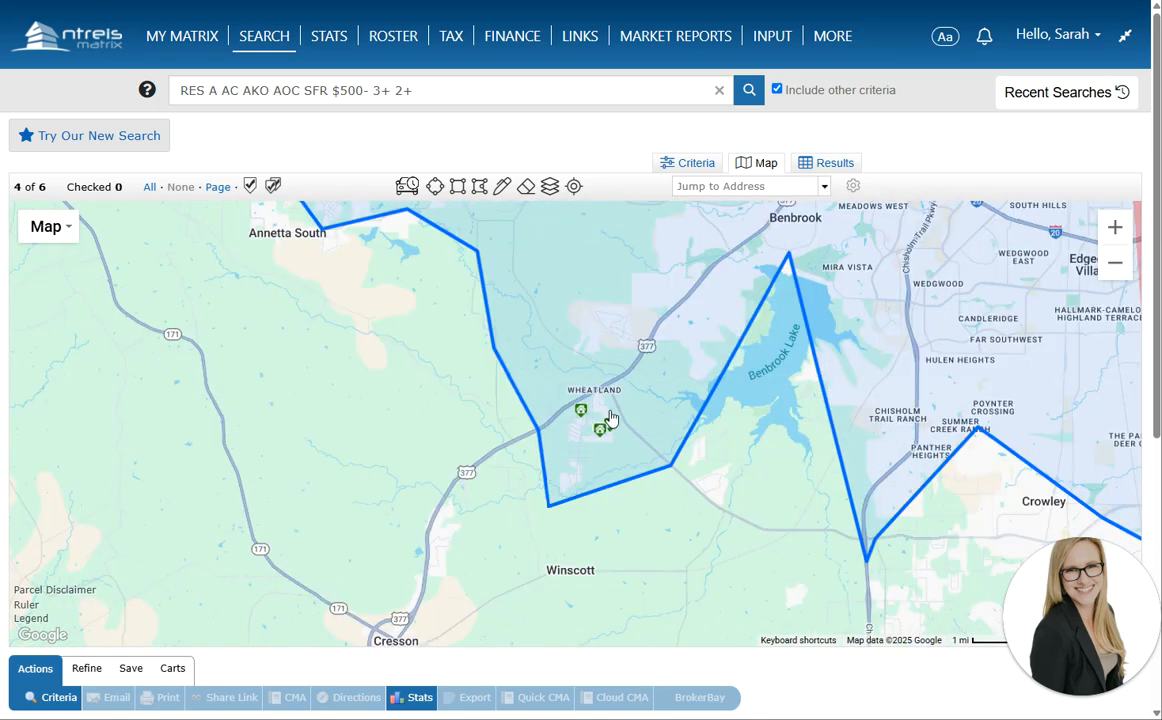
Bring Fort Worth and Aledo into view and pull the corner near Benbrook southward
scroll(627, 456, down, 1)
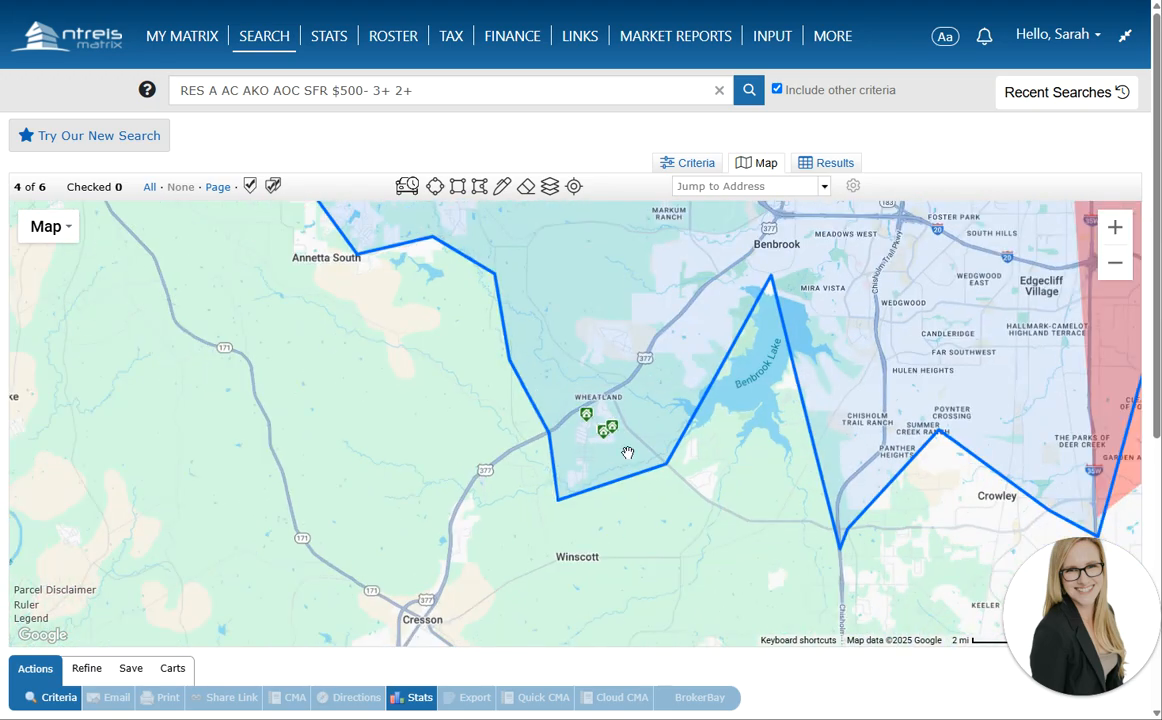
drag(638, 380, 597, 514)
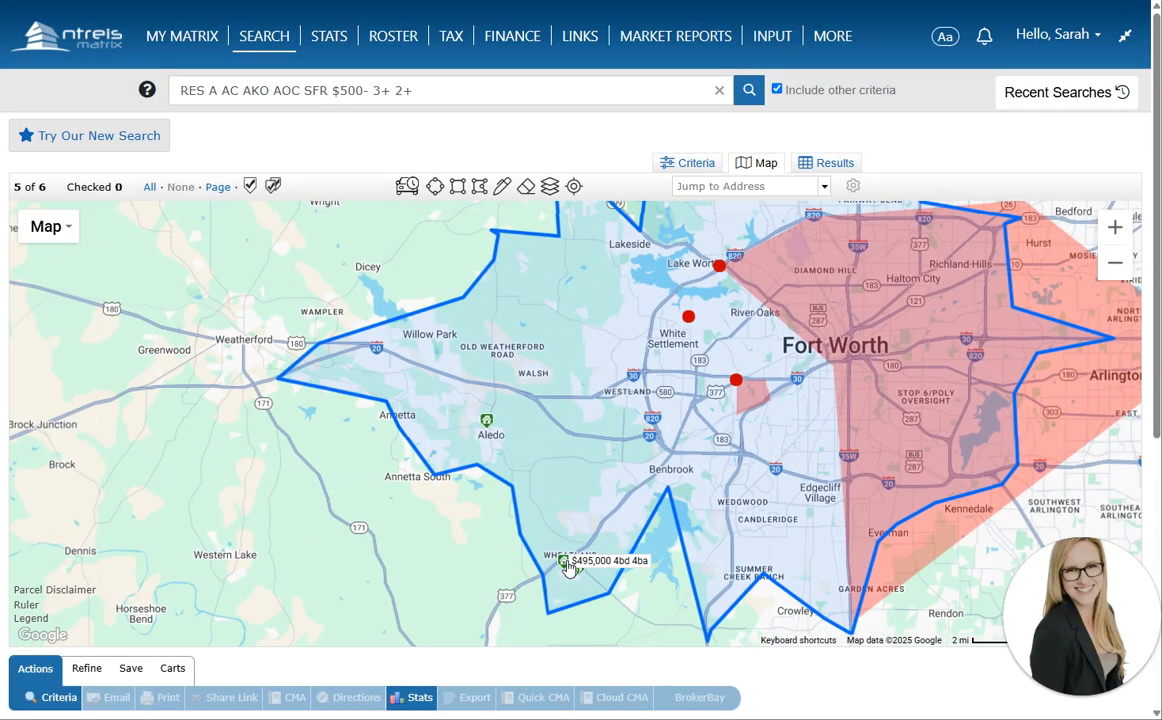
scroll(567, 567, up, 3)
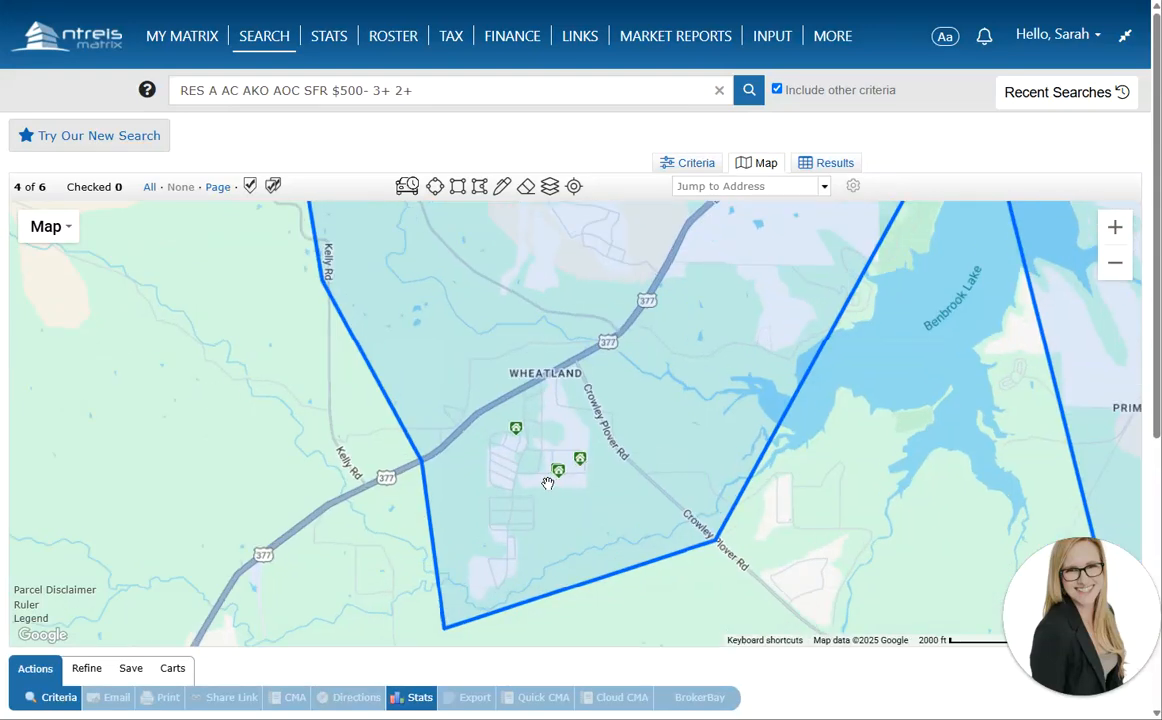
scroll(548, 484, up, 1)
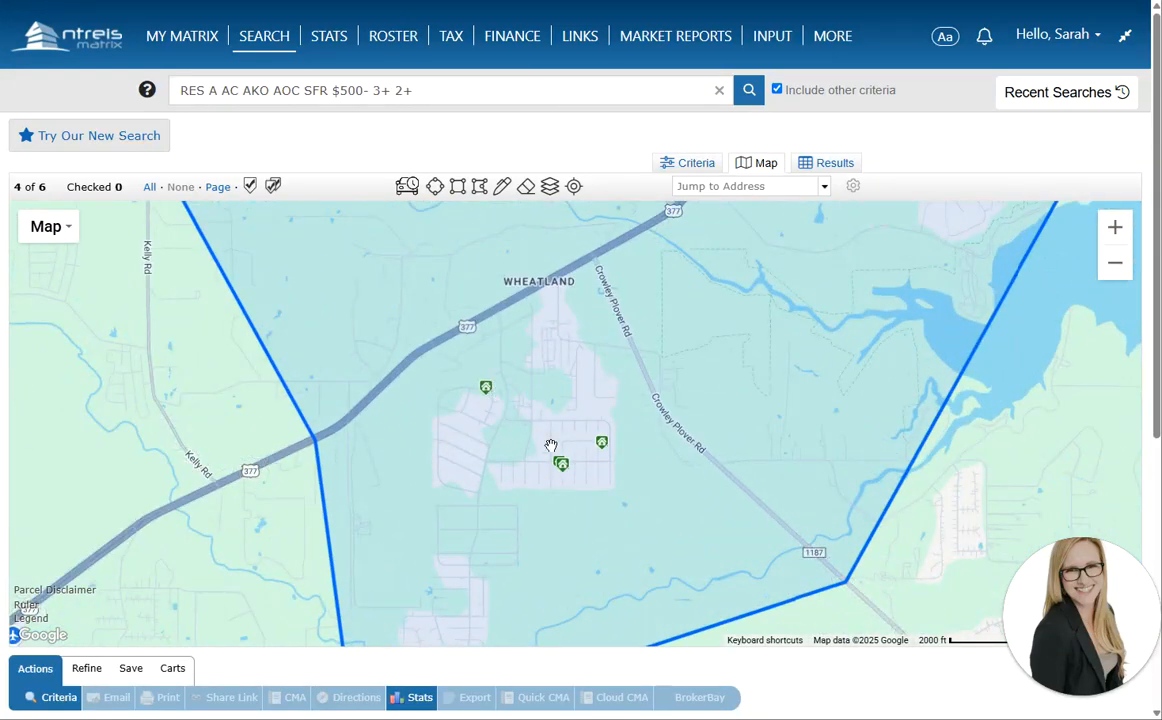
mouse_move(605, 448)
scroll(585, 461, down, 4)
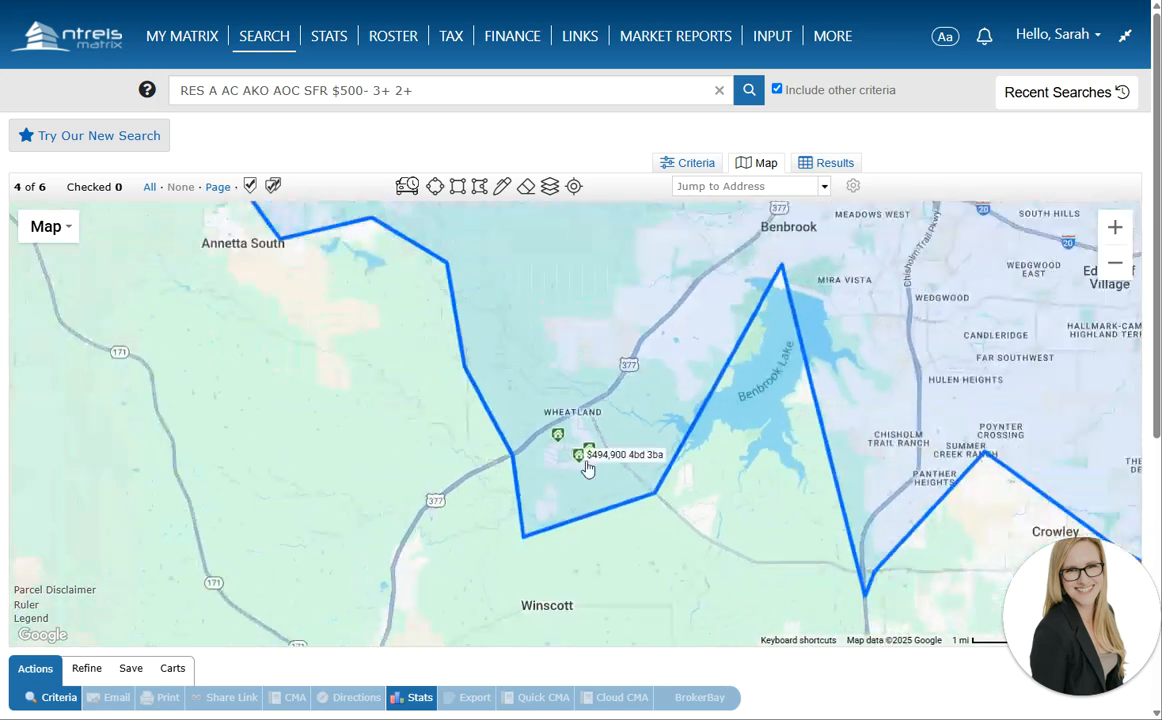
drag(651, 398, 636, 440)
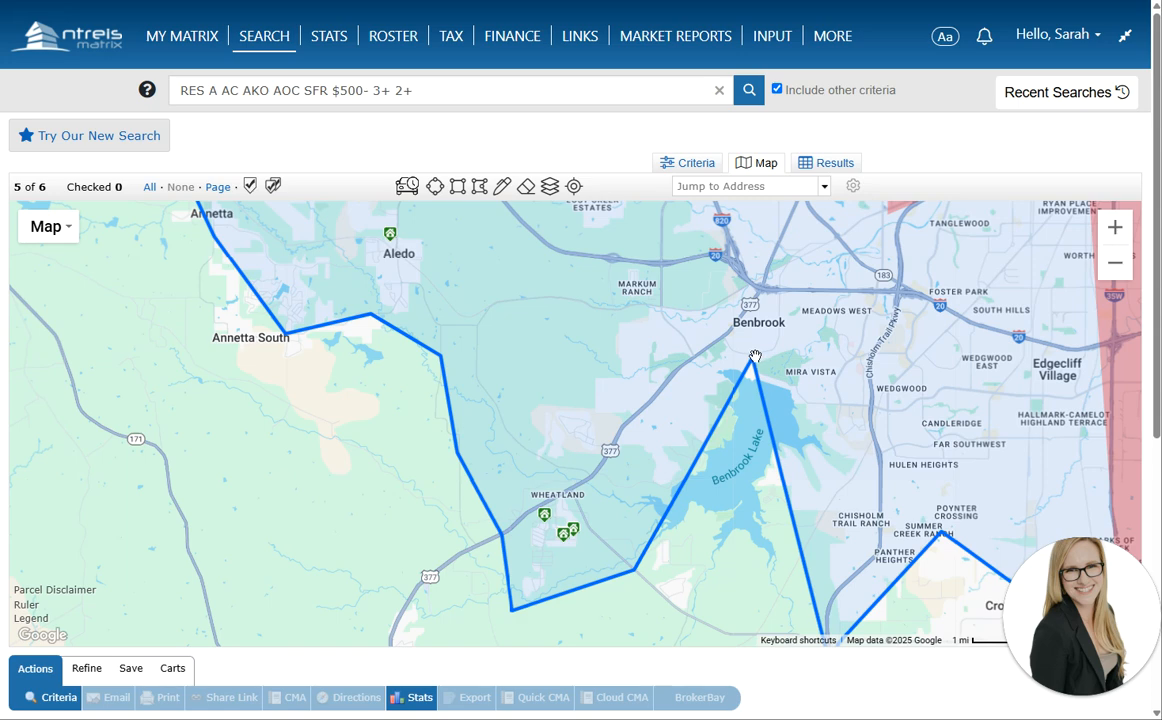
drag(753, 357, 680, 610)
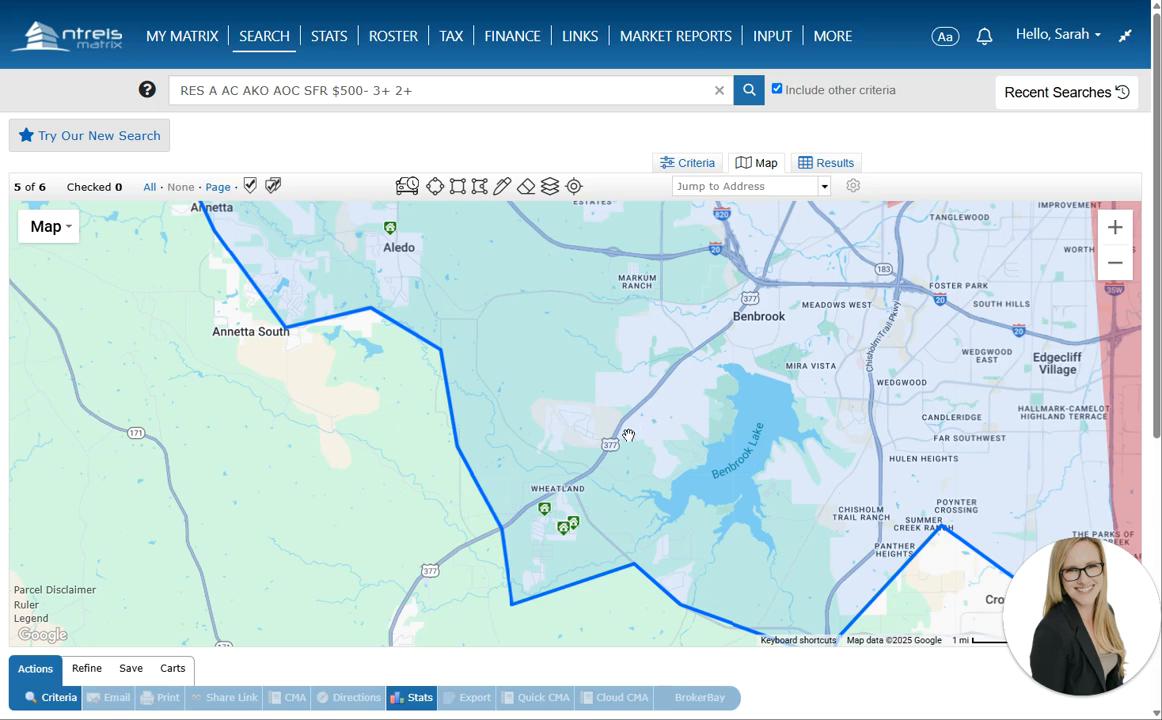
scroll(628, 435, down, 1)
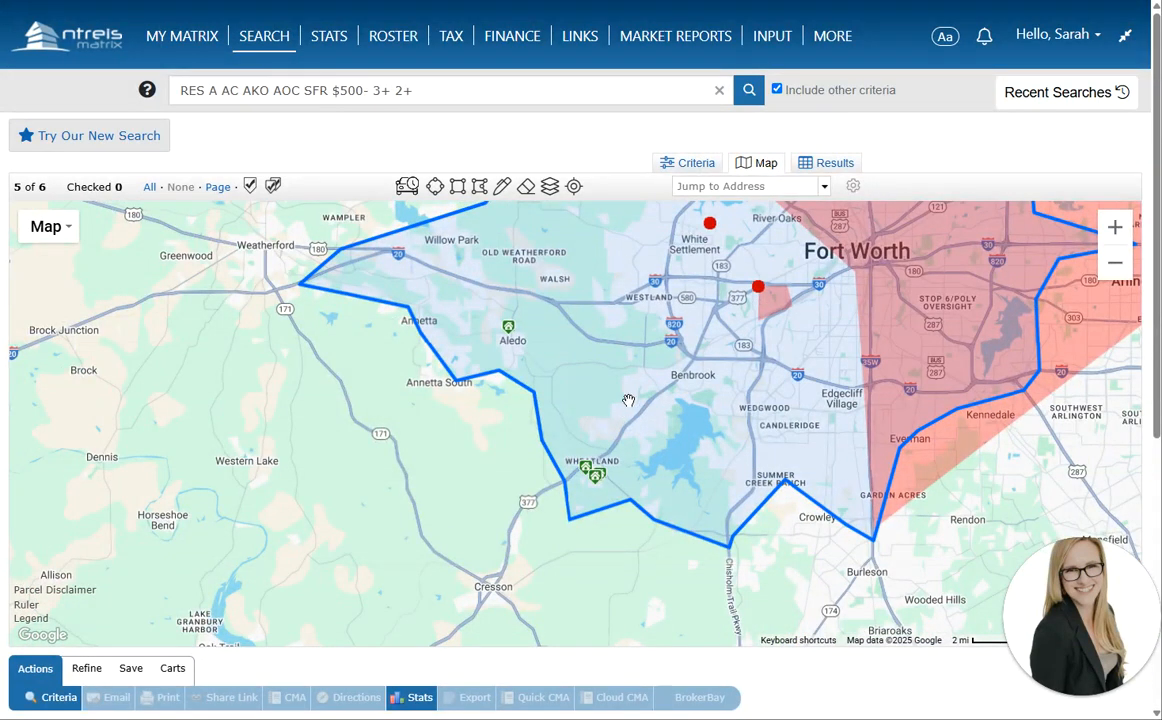
Check the drive-time starting point's details, then close them
drag(656, 351, 612, 511)
click(666, 381)
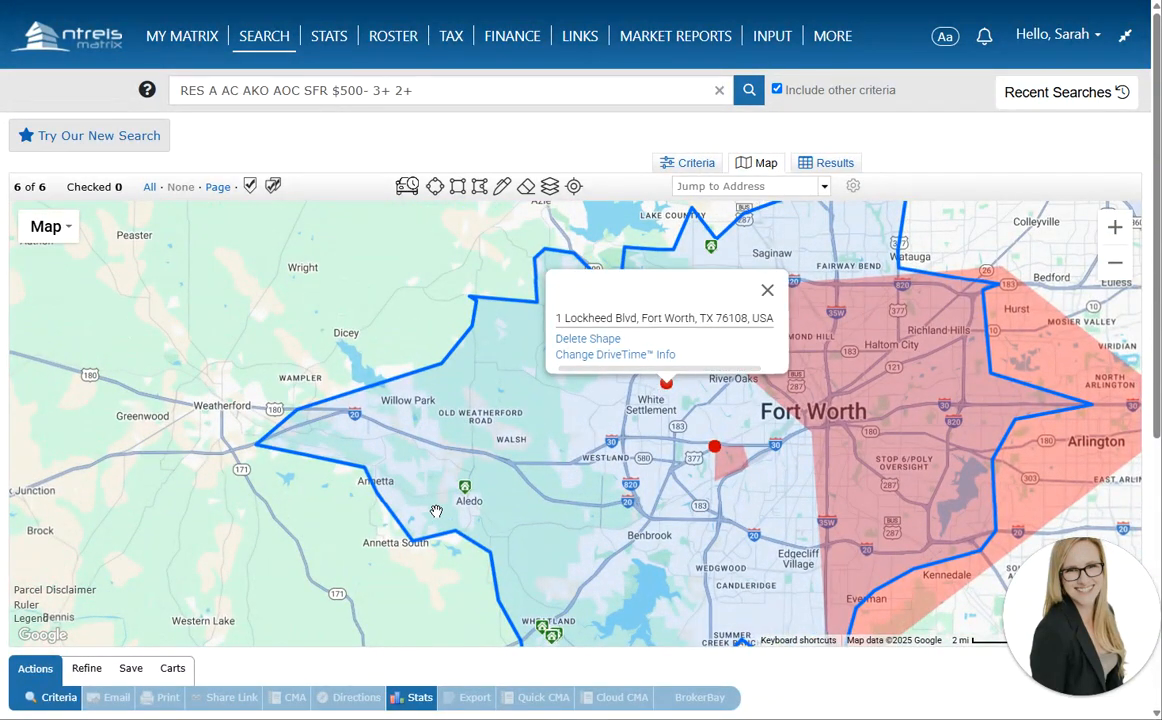
click(768, 292)
Redraw the northern edge with a new corner, close the shape, and view the whole area
drag(741, 289, 731, 343)
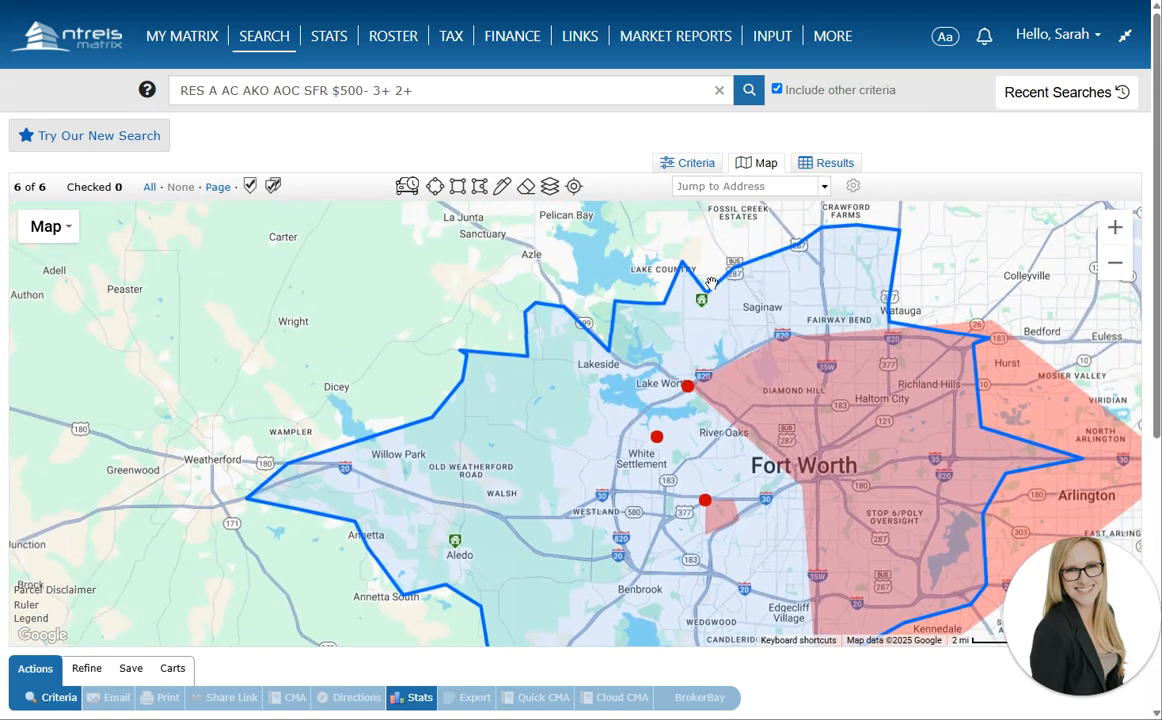
mouse_move(708, 301)
scroll(706, 300, up, 1)
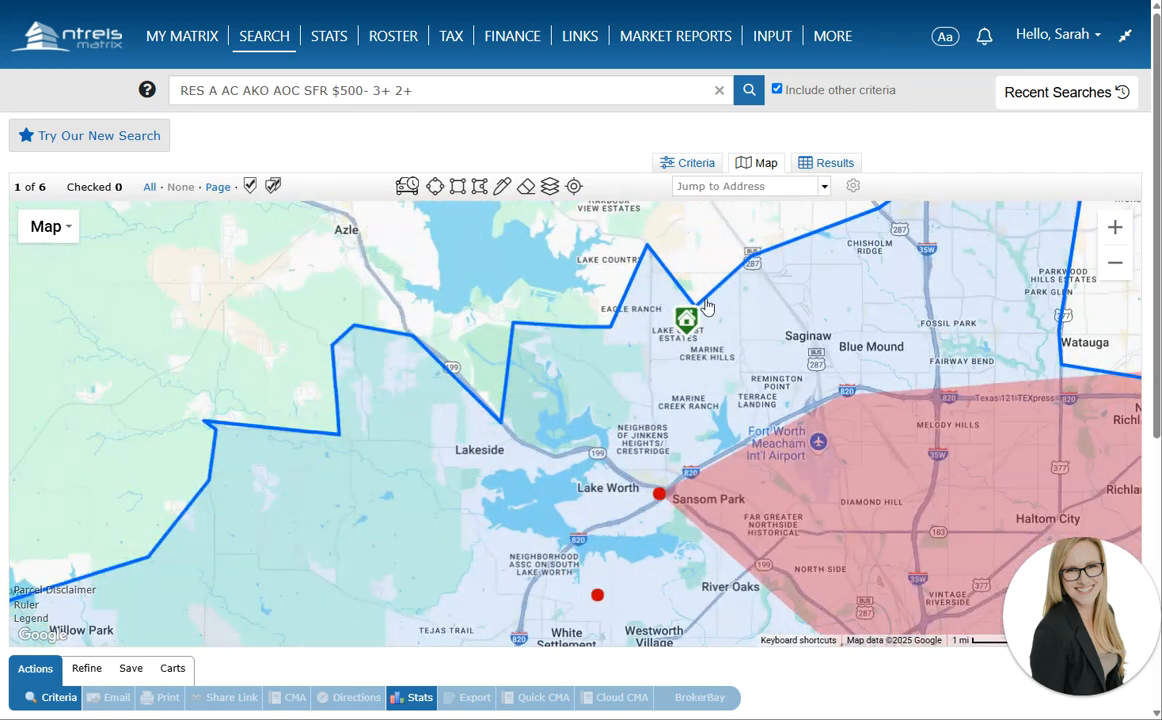
drag(702, 297, 689, 289)
click(690, 295)
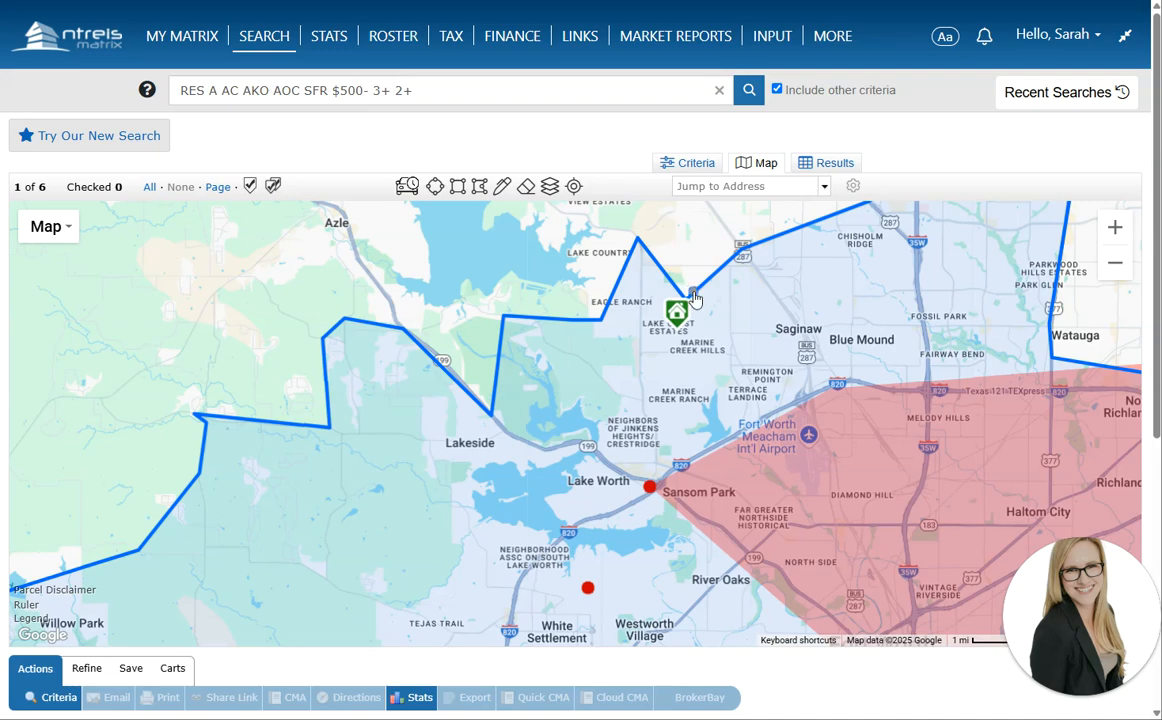
drag(640, 234, 638, 280)
click(631, 285)
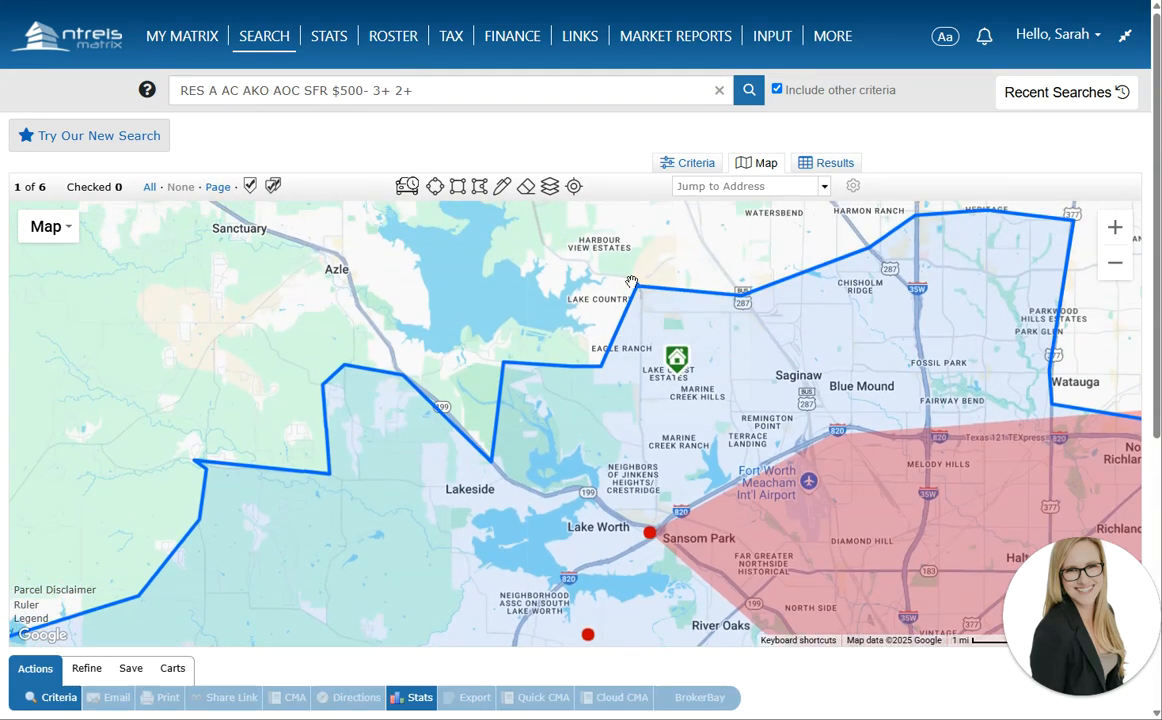
scroll(556, 509, down, 1)
scroll(556, 509, up, 1)
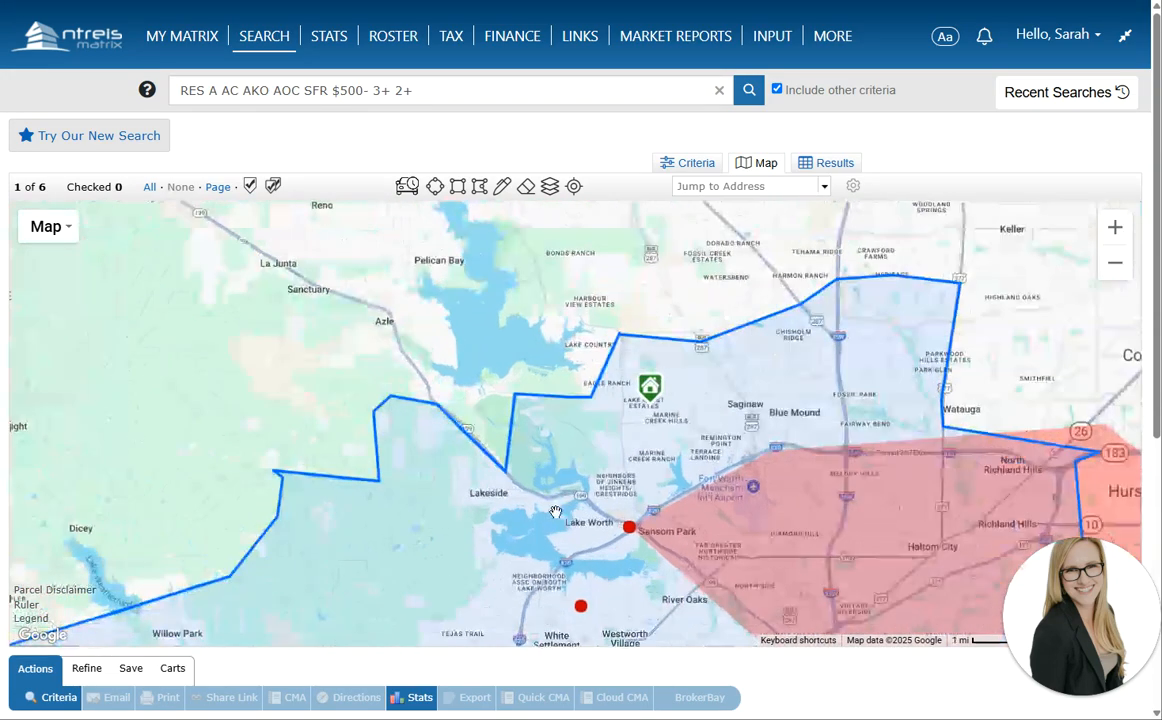
scroll(547, 534, down, 1)
drag(542, 543, 561, 284)
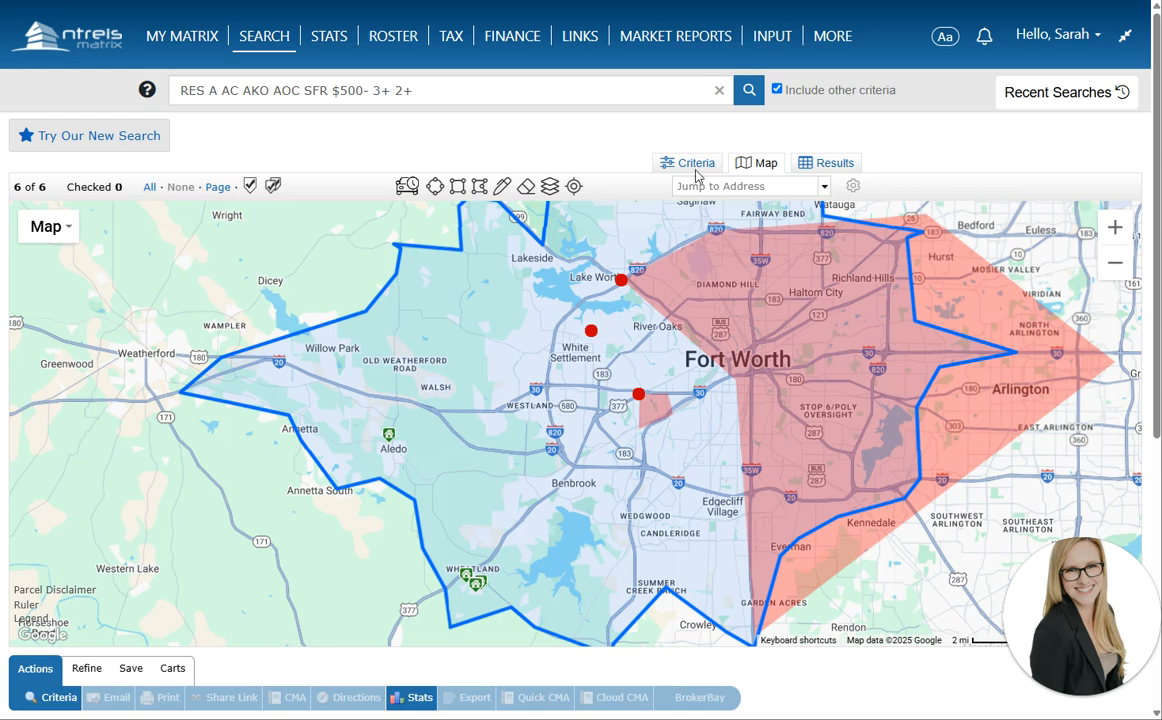
From the six-listing results, choose Save > New Auto Email
click(662, 162)
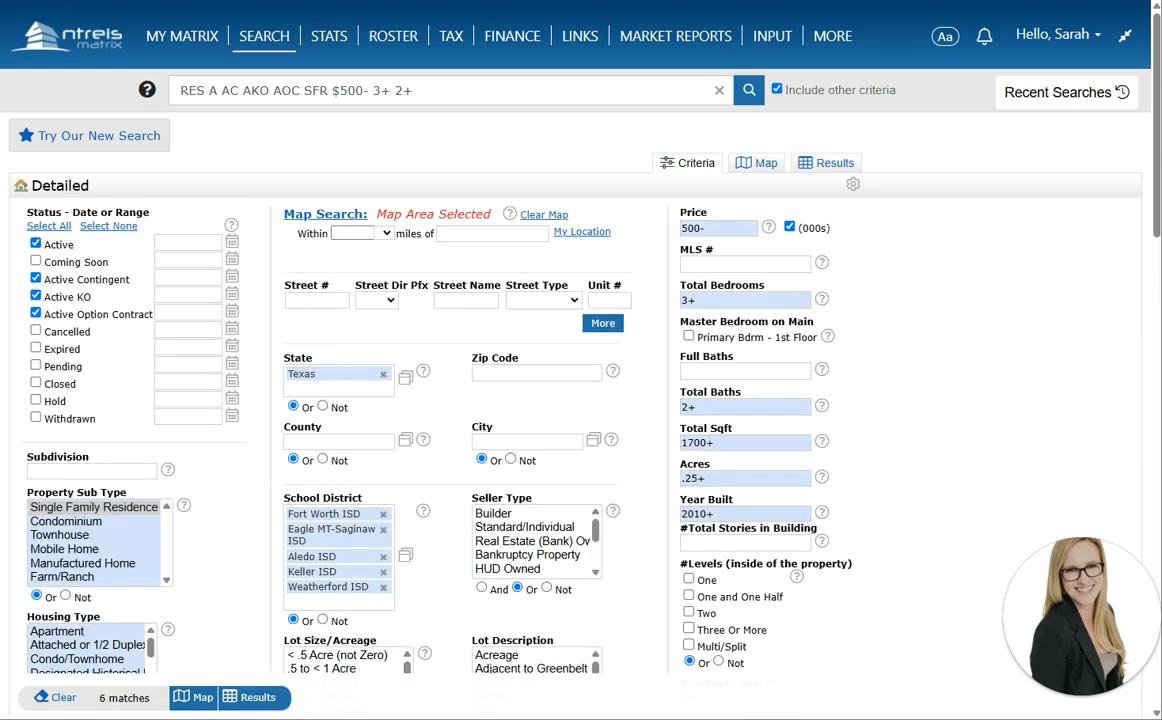
click(257, 700)
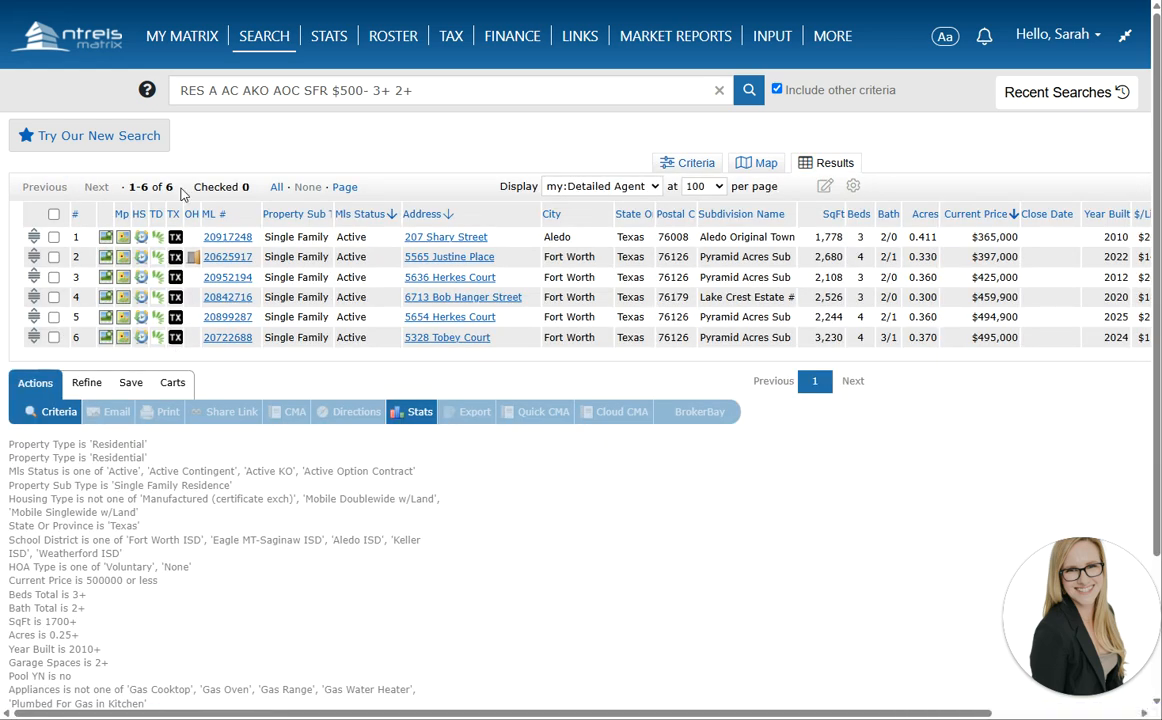
click(130, 382)
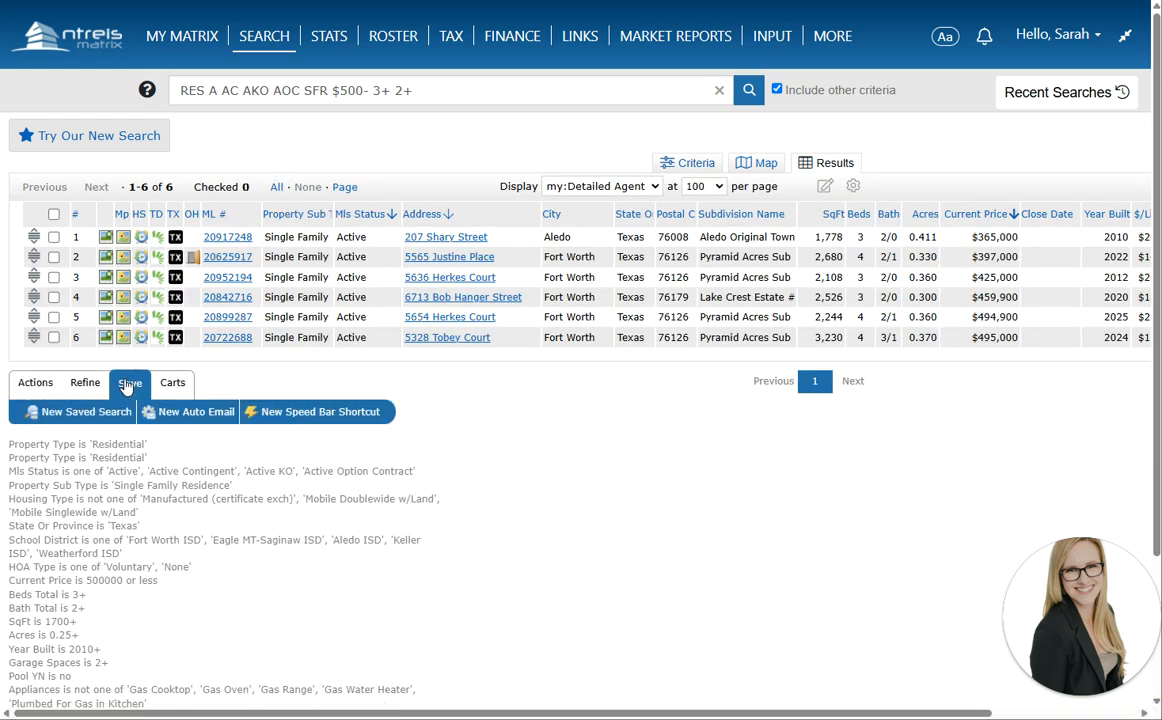
click(190, 412)
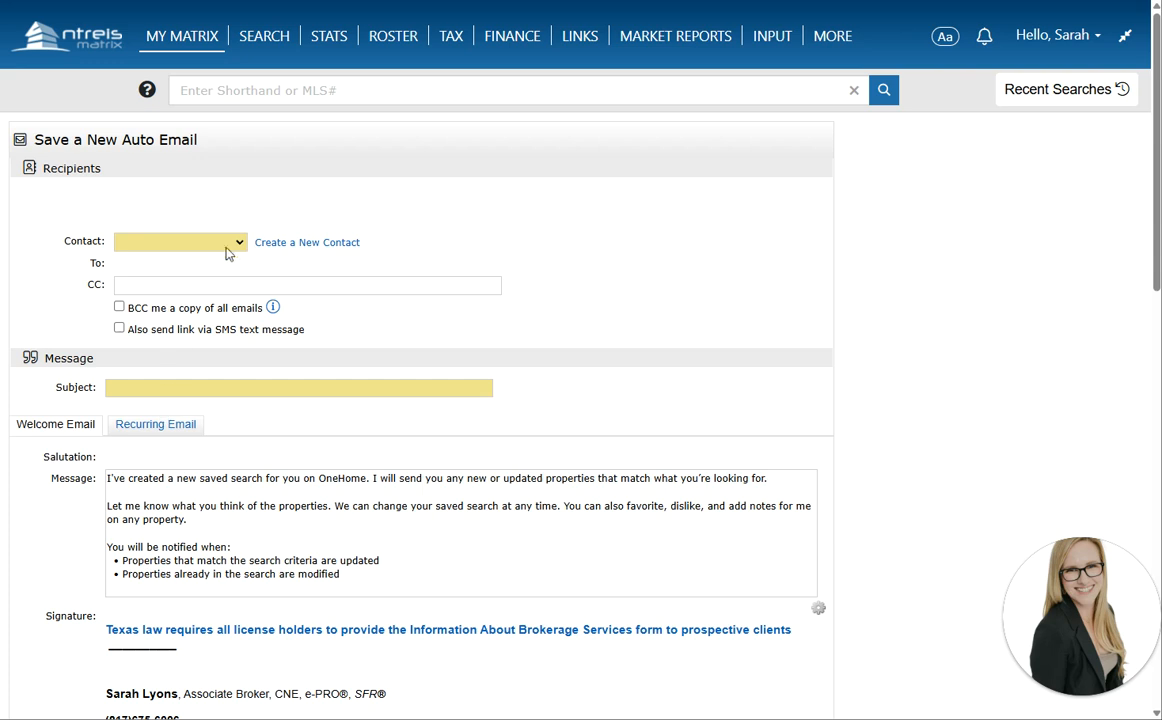
Start a new contact with a placeholder first name, then abandon it
click(310, 243)
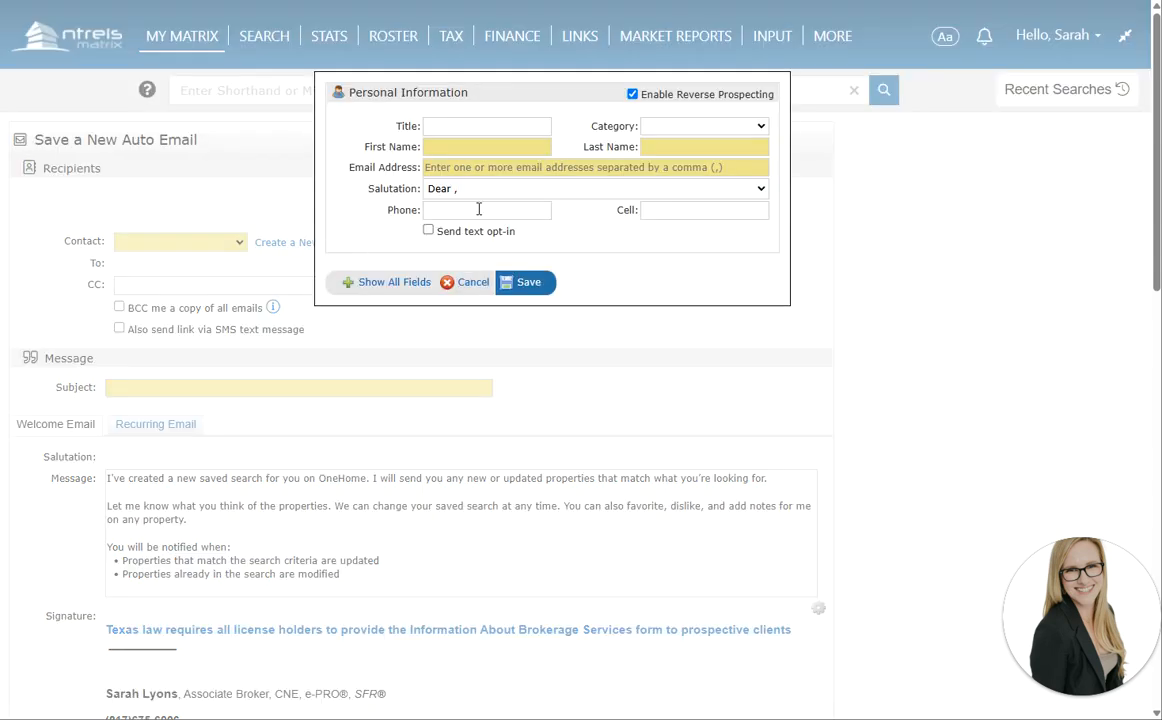
click(470, 150)
text(lkjhhjk)
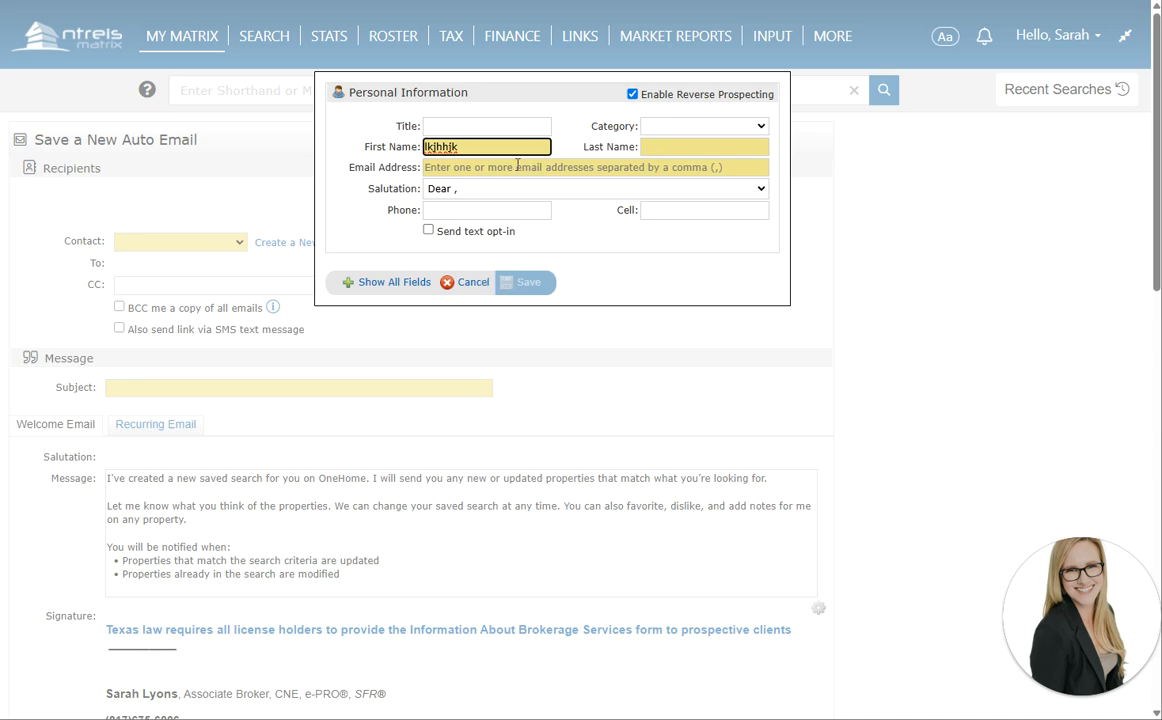
click(480, 324)
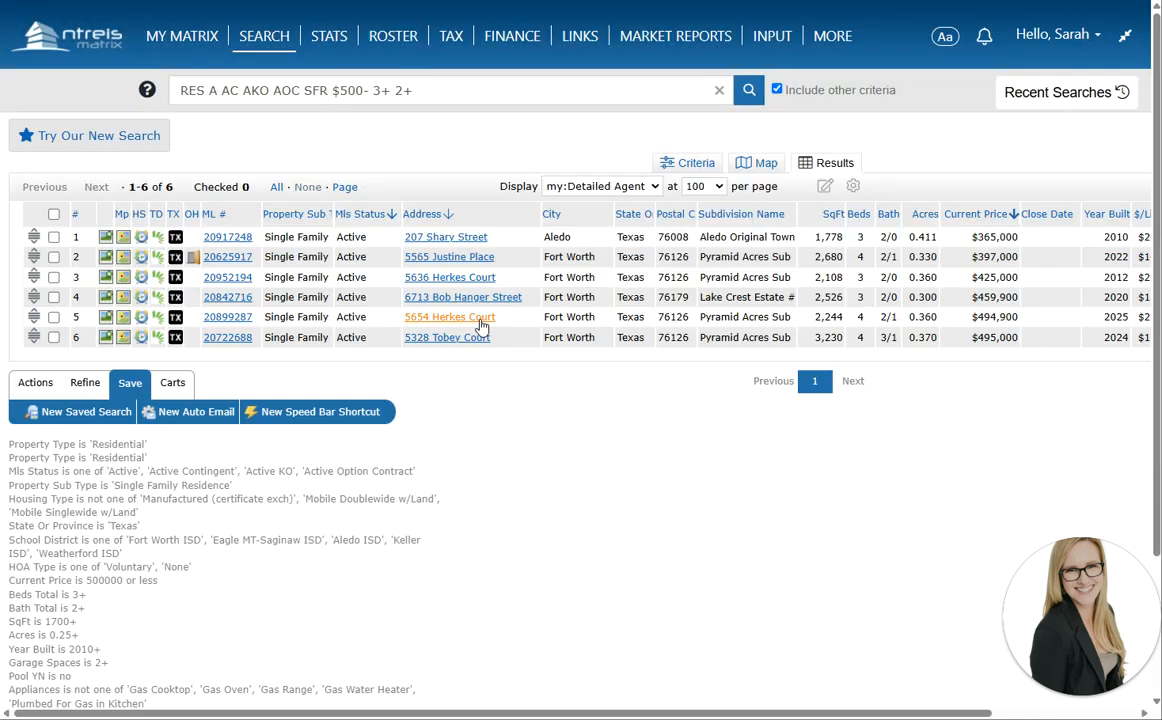
Restart the Auto Email, draft a Buyer contact with Dear salutation, then cancel it
click(192, 411)
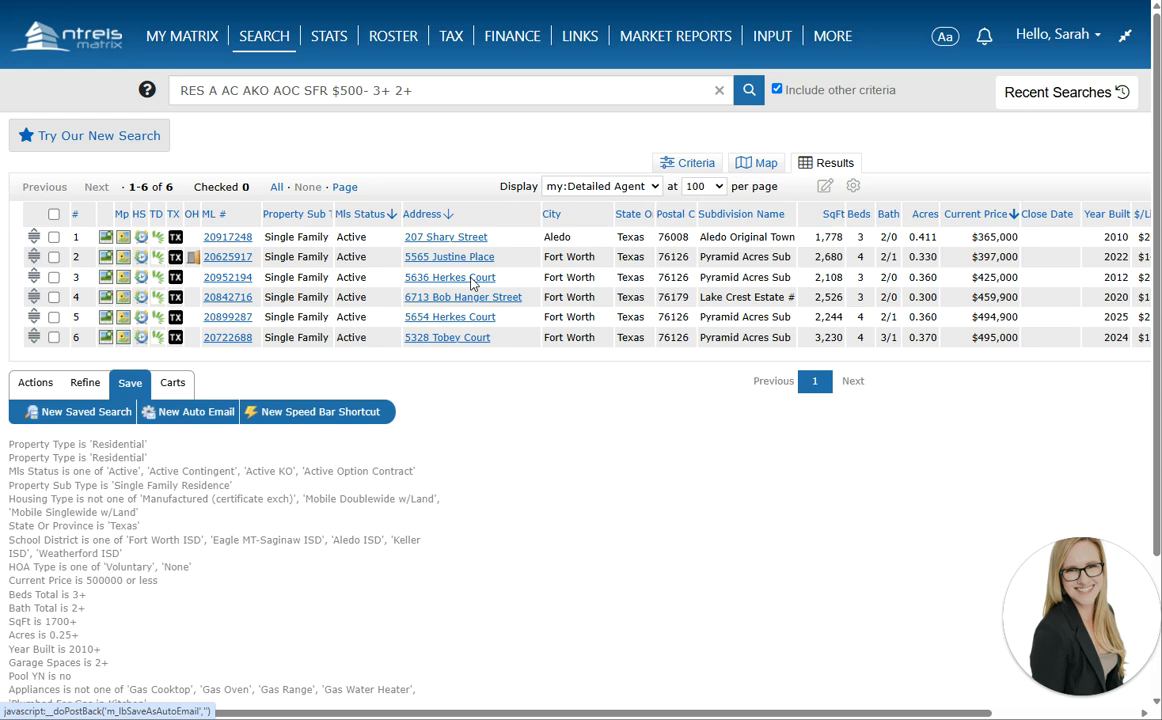
click(296, 242)
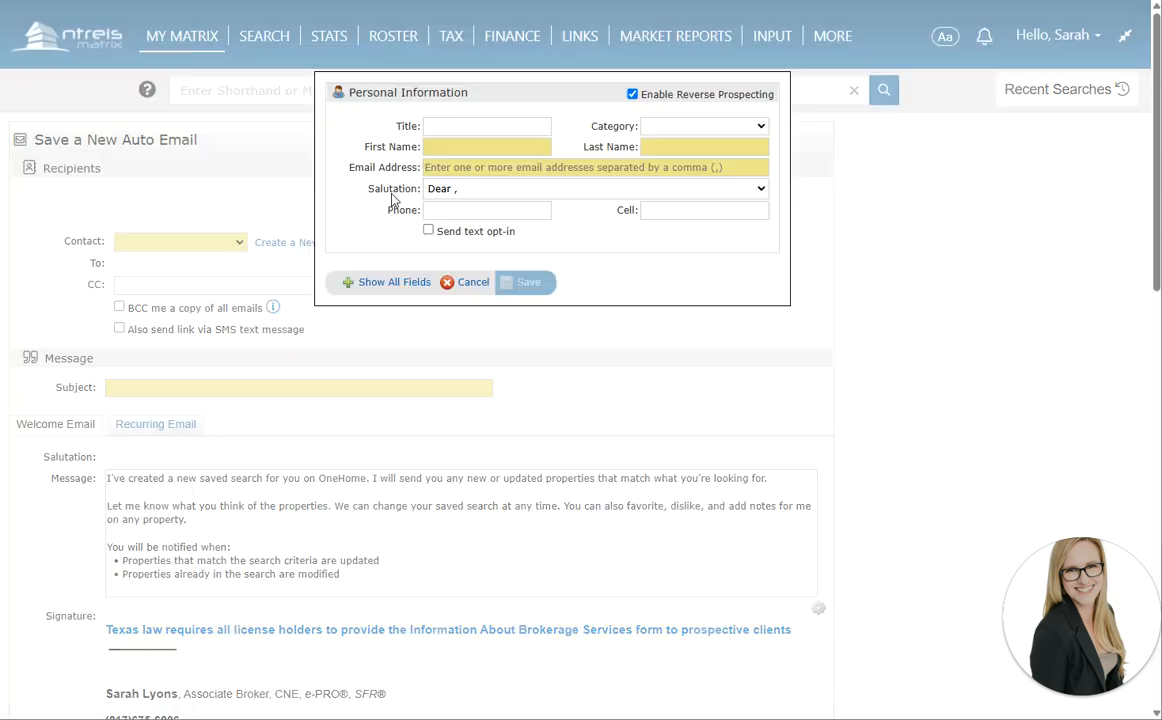
click(443, 160)
click(444, 147)
text(ihji)
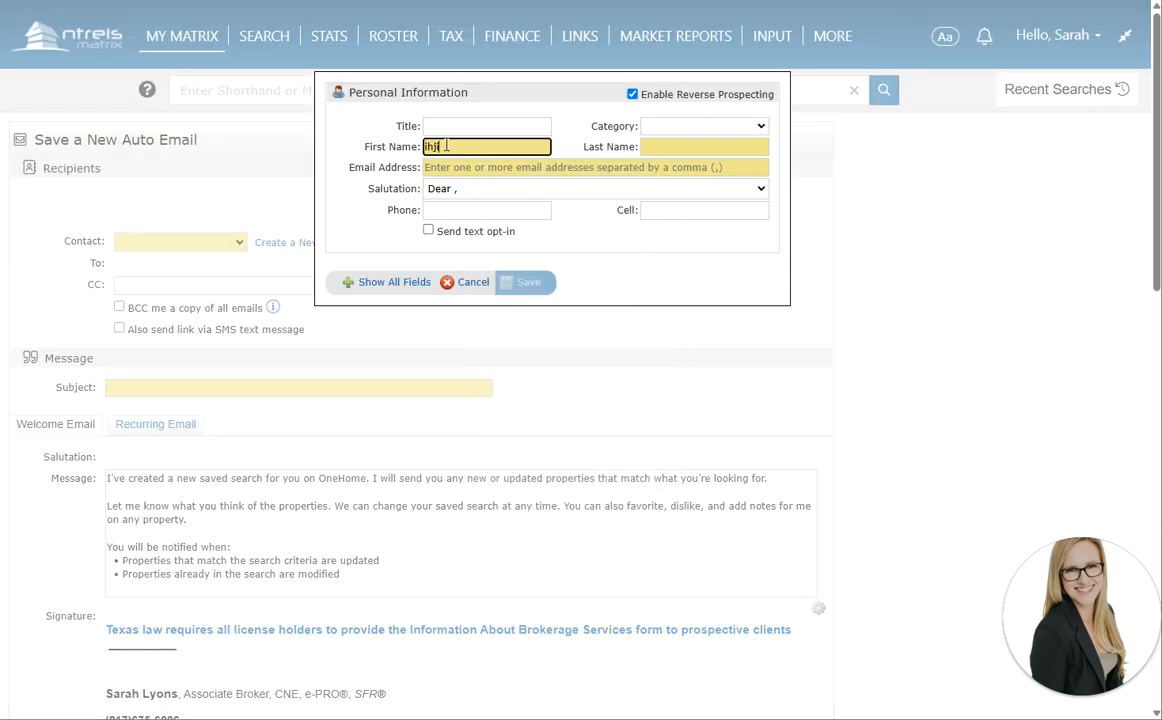
click(473, 188)
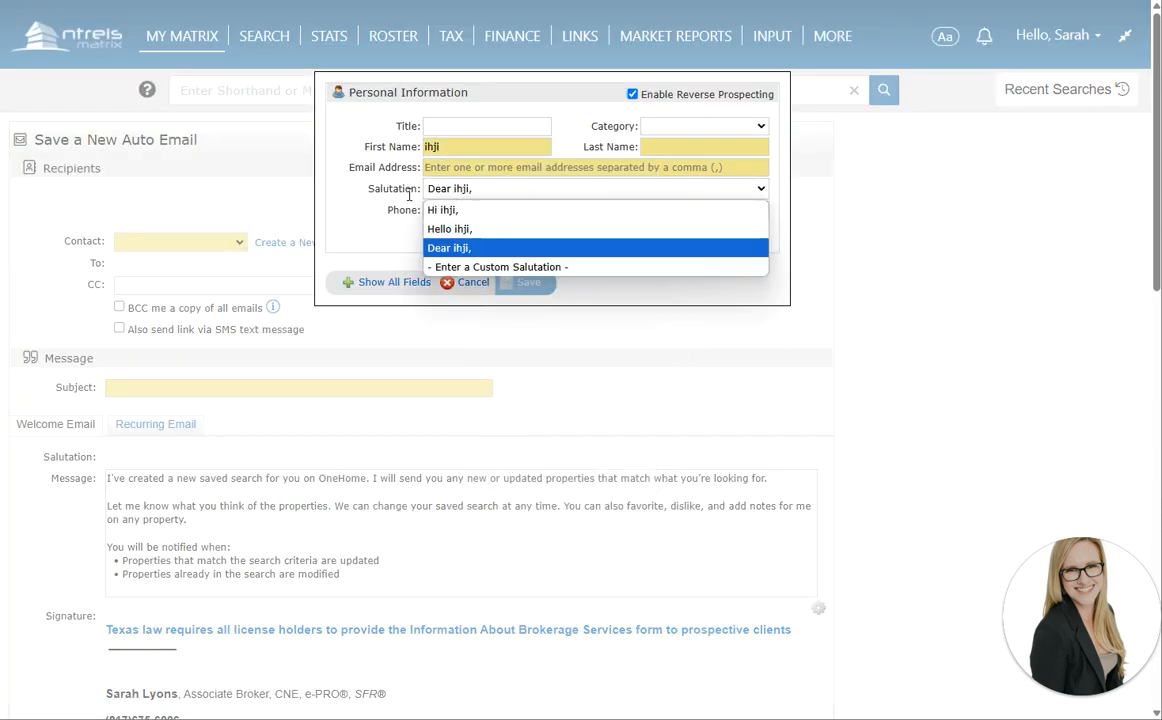
click(480, 192)
click(503, 168)
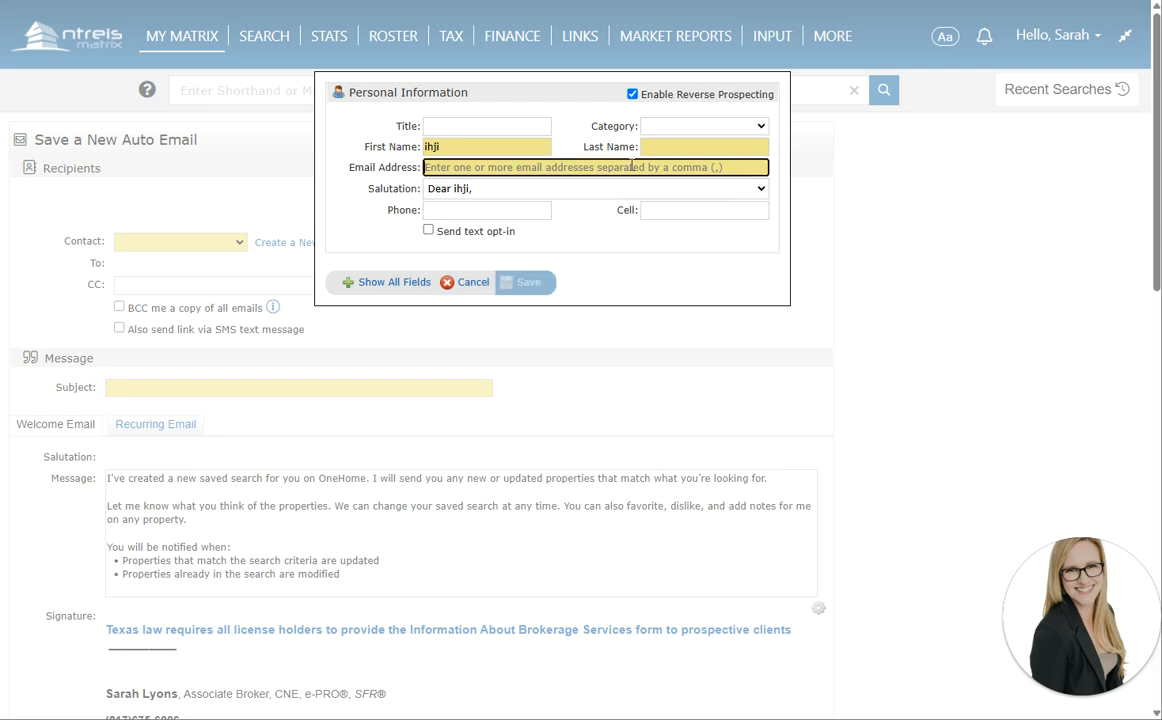
click(667, 128)
click(662, 165)
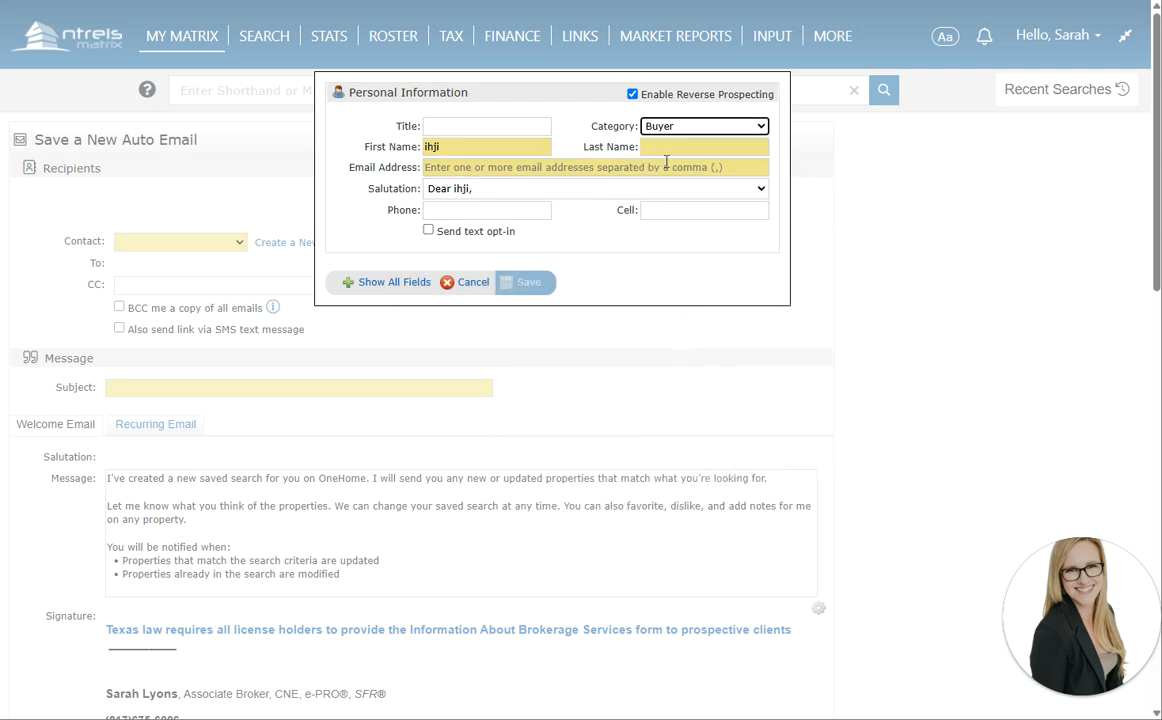
click(470, 283)
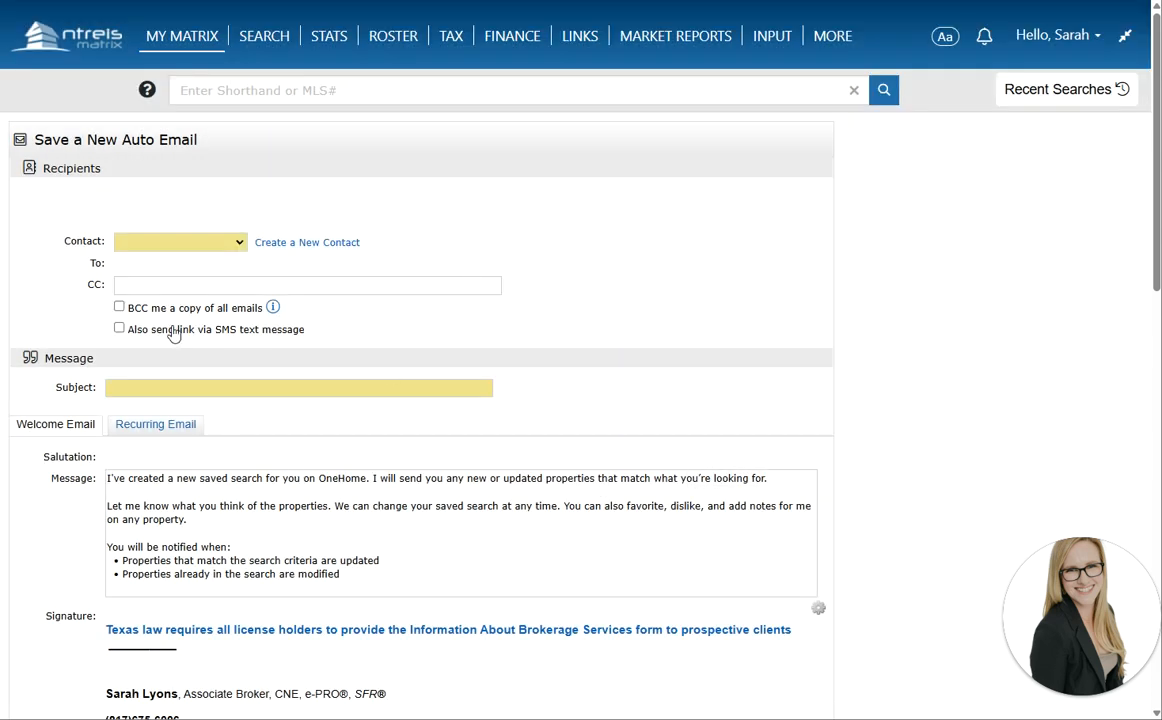
Review earlier subject suggestions, dismiss them, and view the Recurring Email message
scroll(180, 336, down, 2)
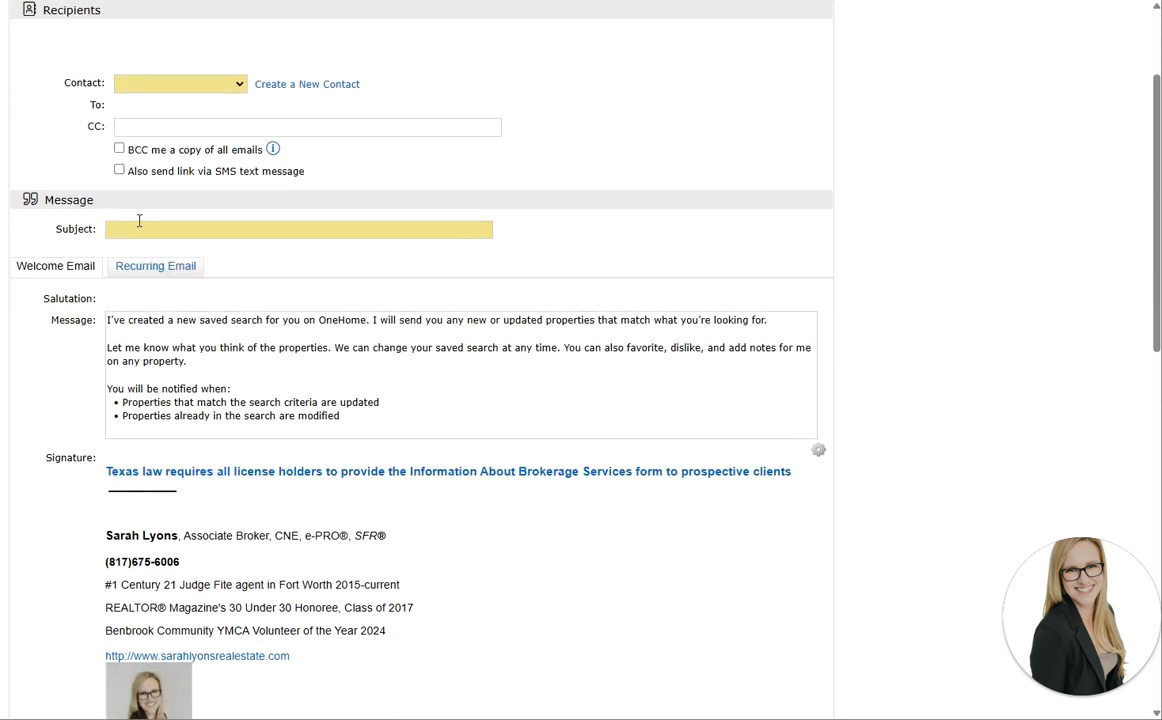
click(118, 229)
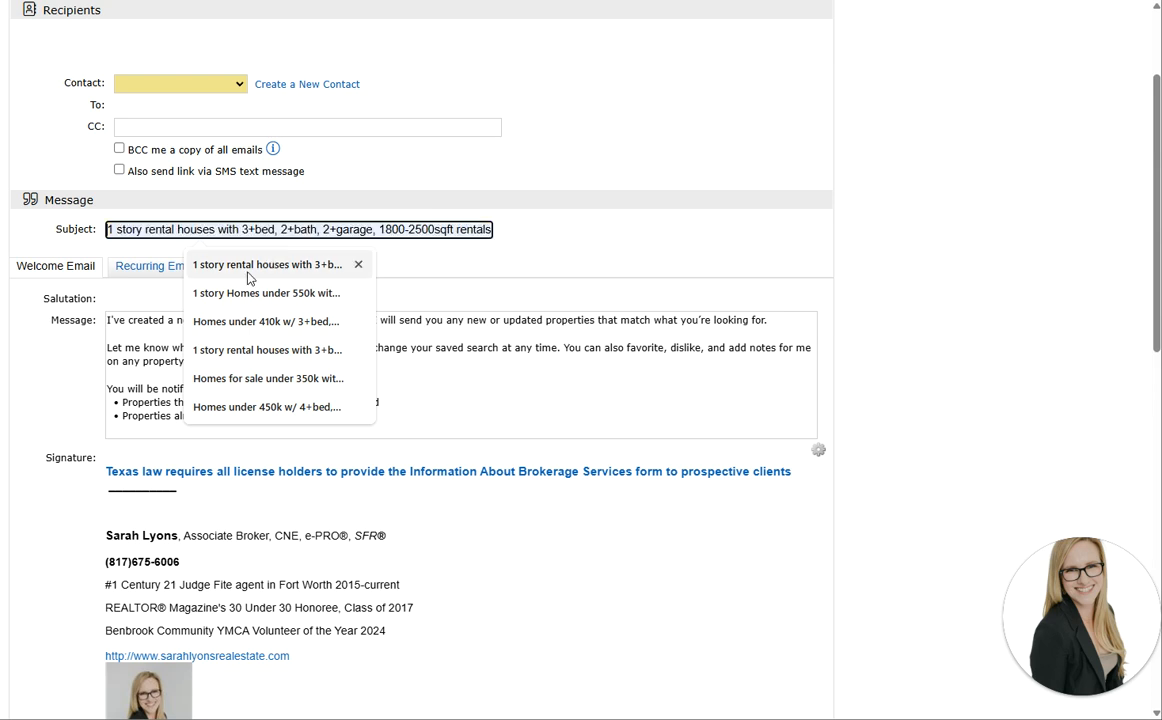
click(69, 333)
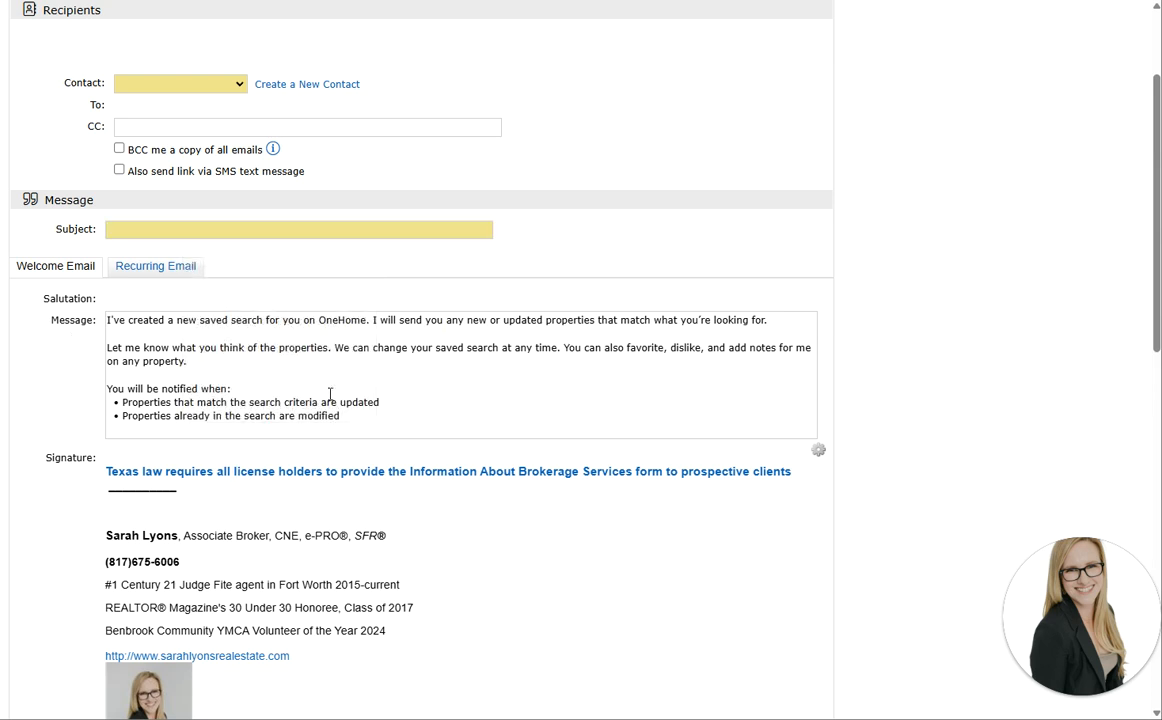
click(156, 271)
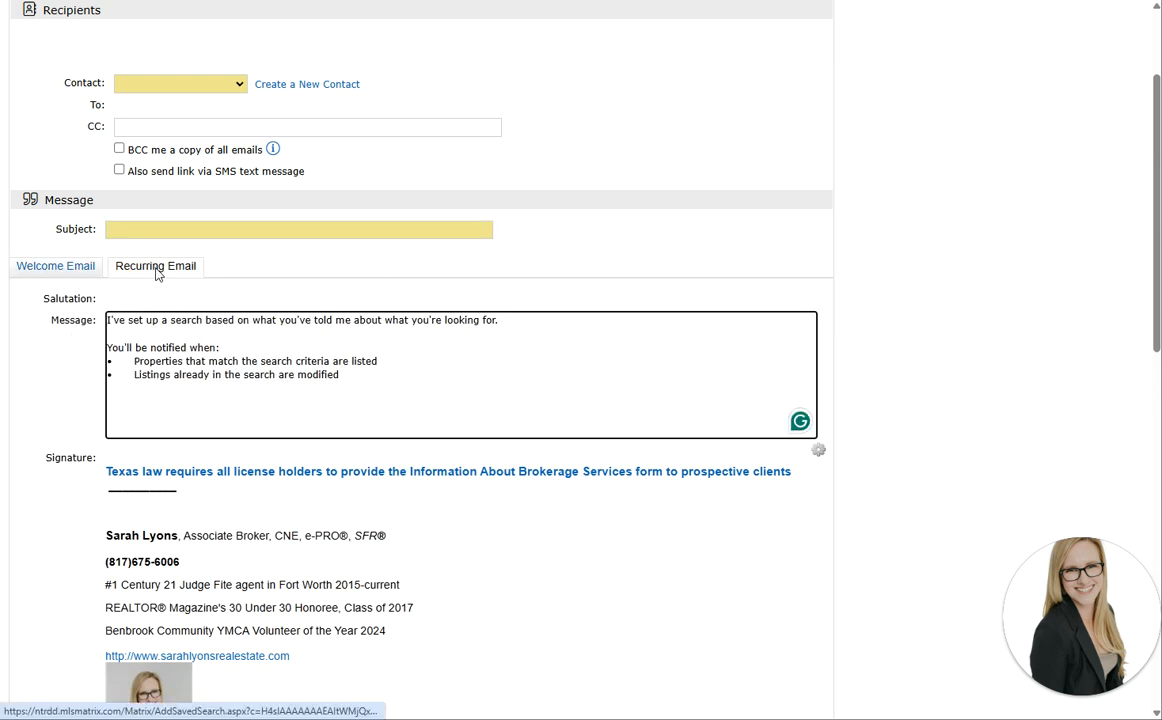
Switch back to the Welcome Email and review the highlighted search criteria and schedule
click(30, 267)
scroll(85, 400, down, 3)
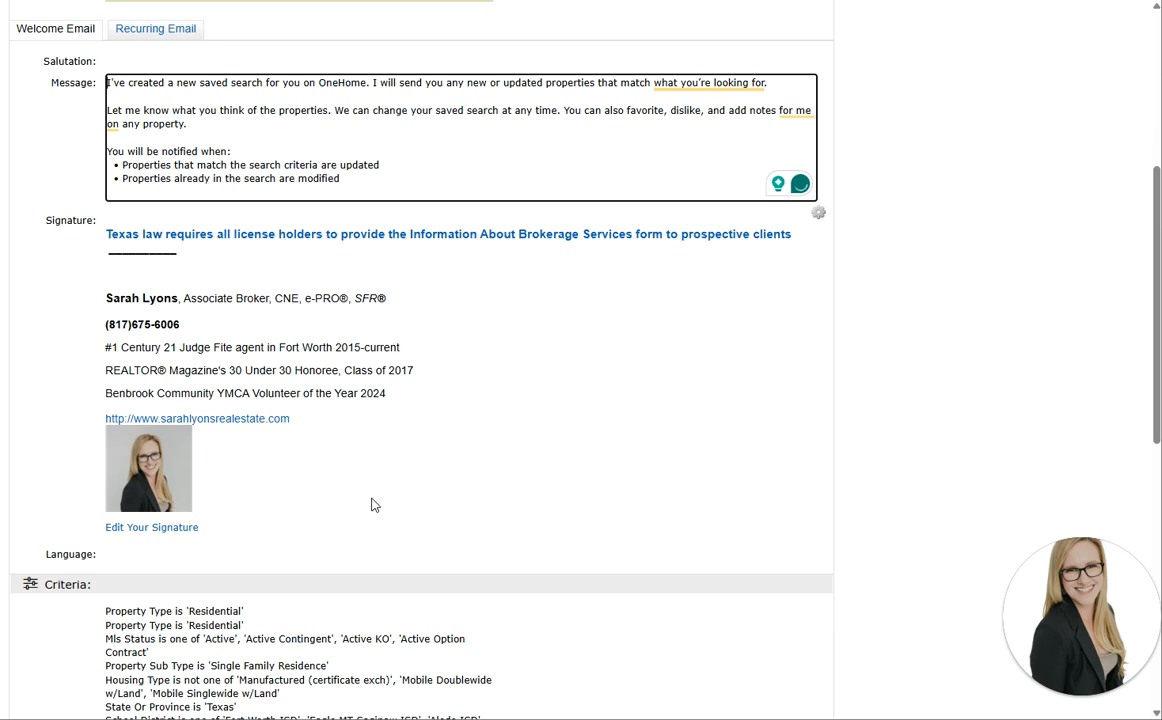
scroll(371, 505, down, 6)
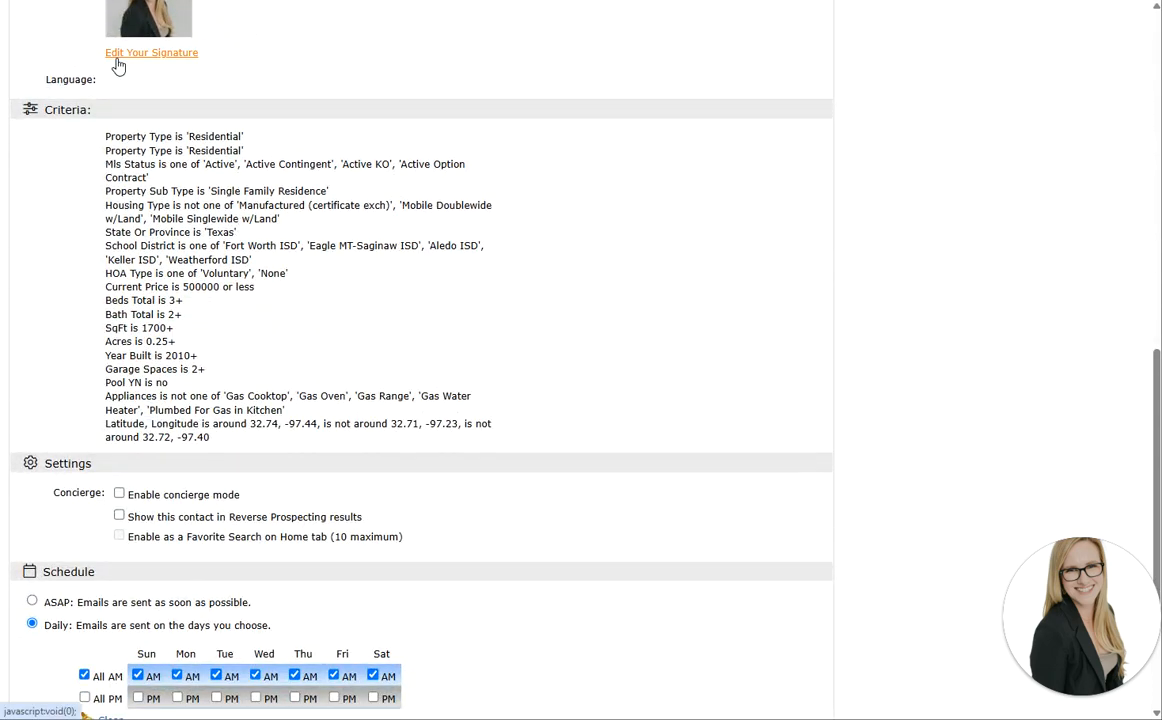
drag(137, 137, 515, 440)
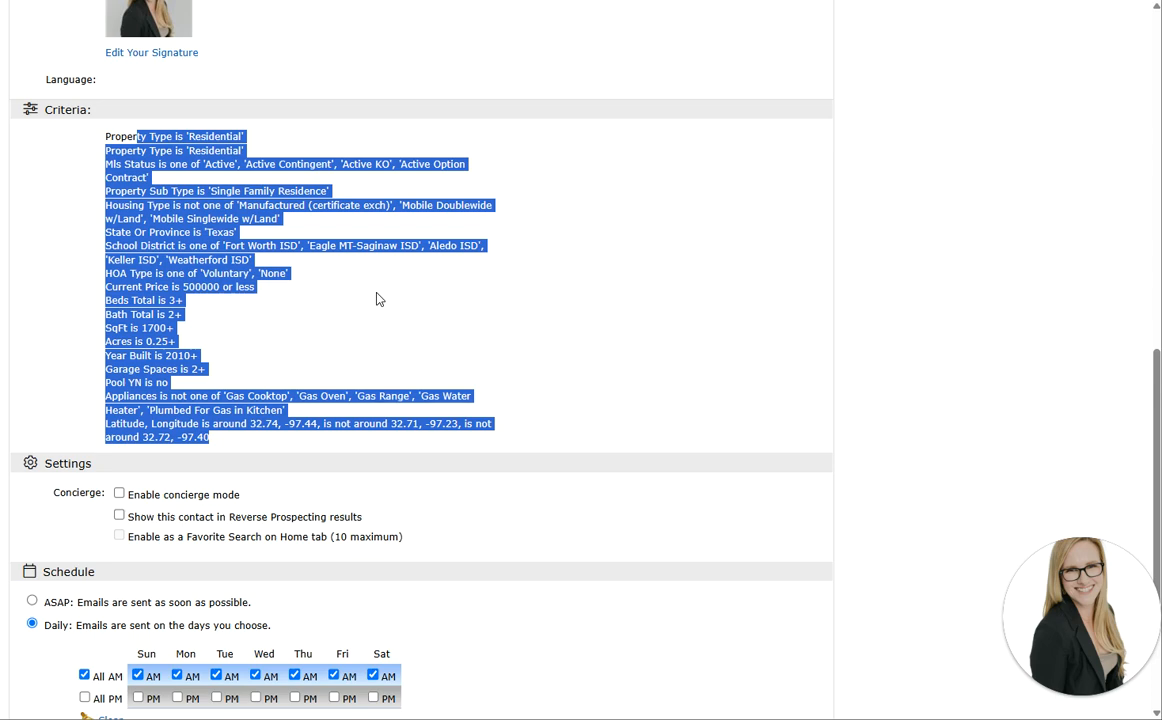
scroll(379, 299, down, 3)
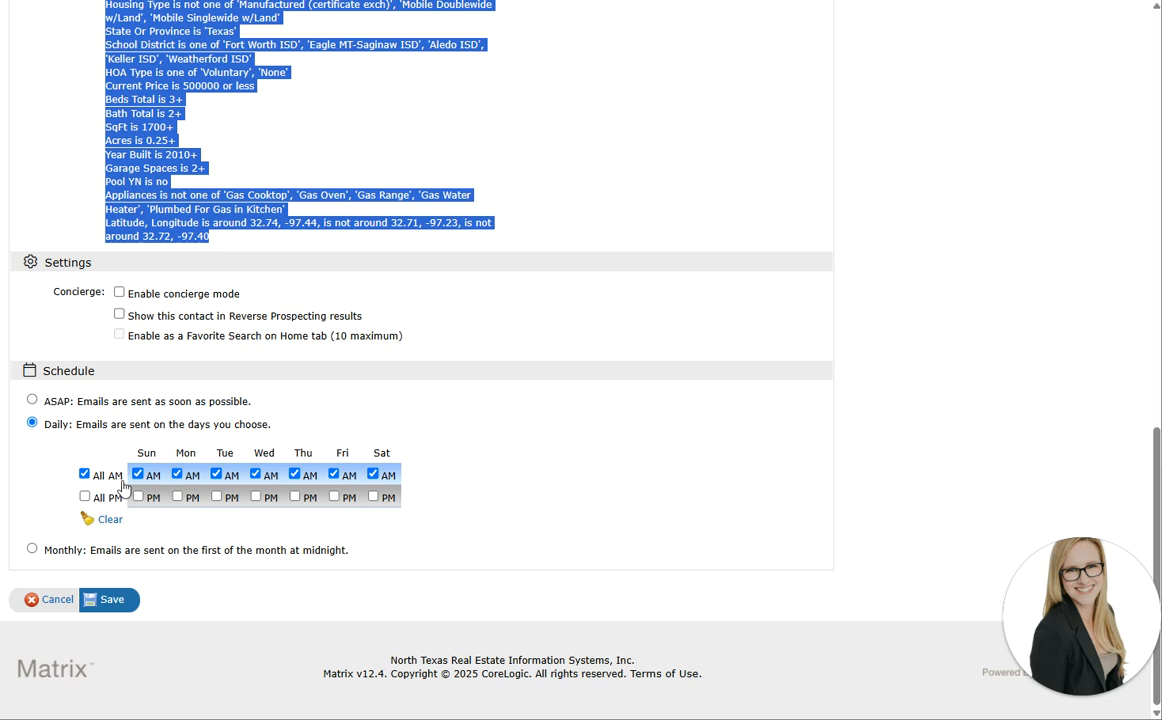
Try the ASAP and All PM schedule options, leaving the schedule on Daily
click(57, 407)
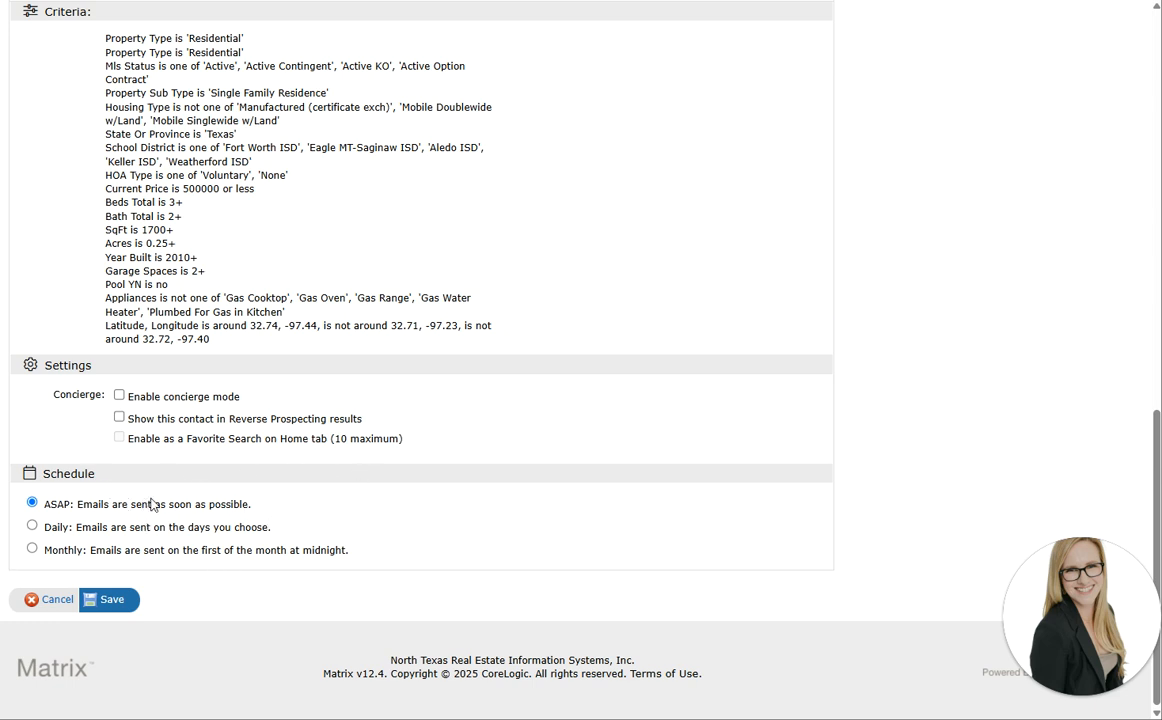
click(32, 525)
click(85, 600)
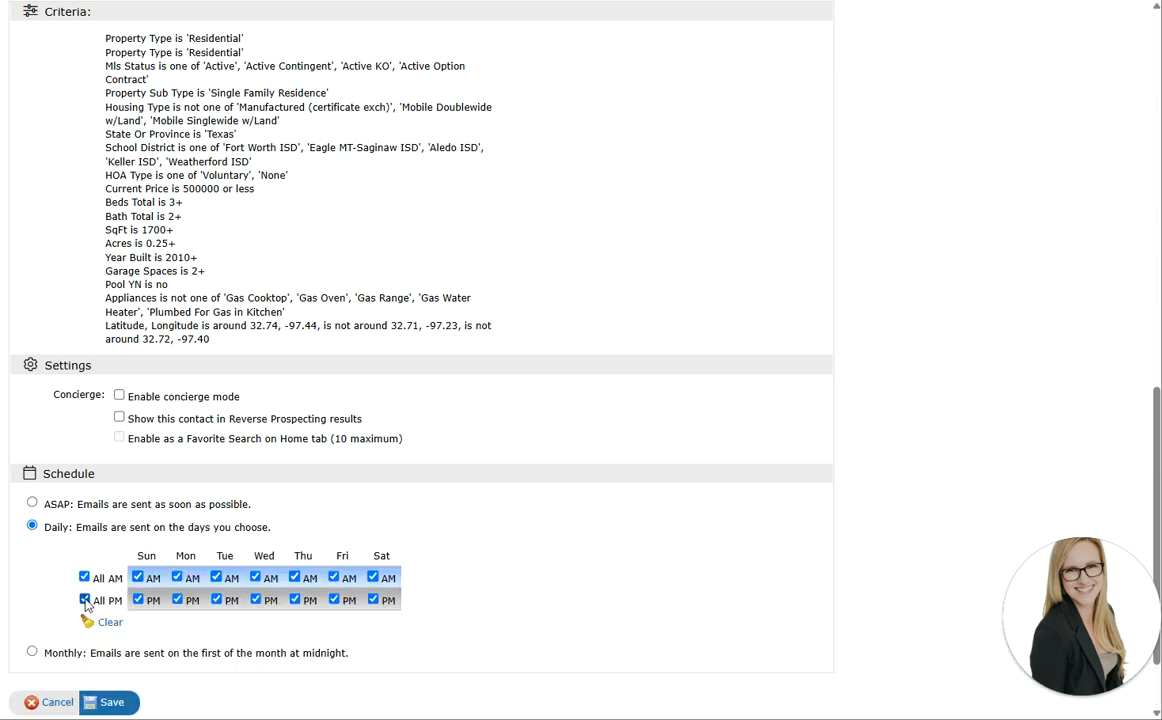
click(85, 600)
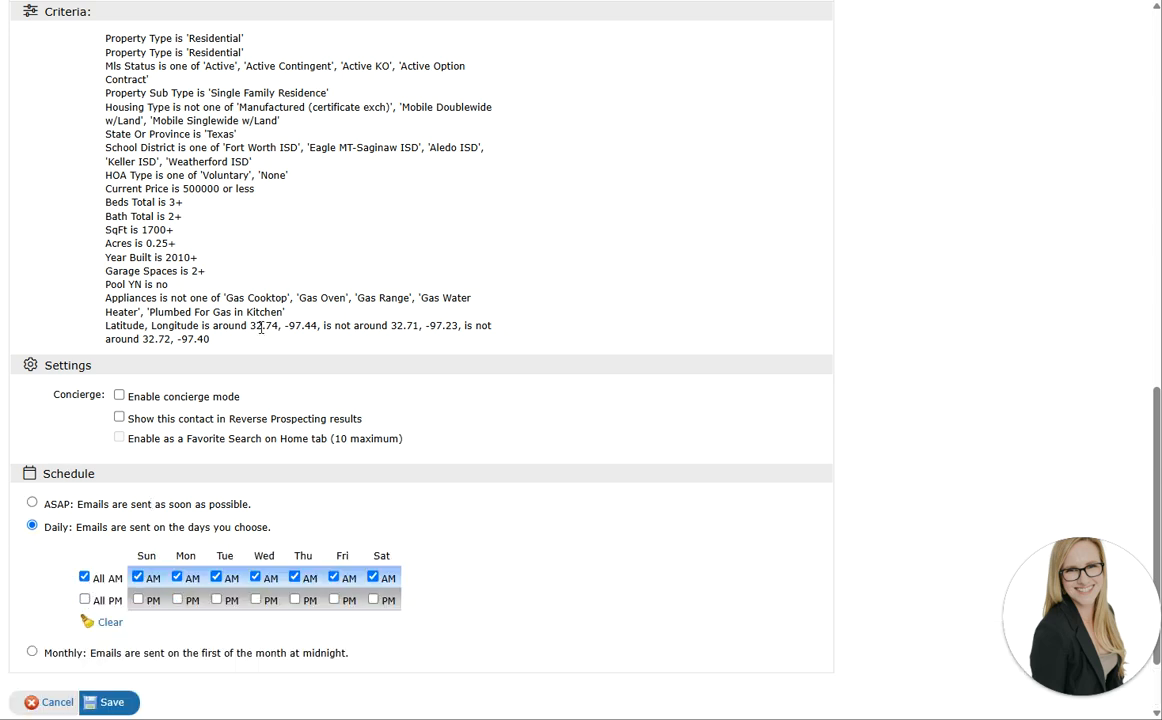
Leave the auto-email form for the MY MATRIX dashboard
scroll(150, 466, down, 2)
scroll(330, 260, up, 7)
scroll(30, 338, up, 3)
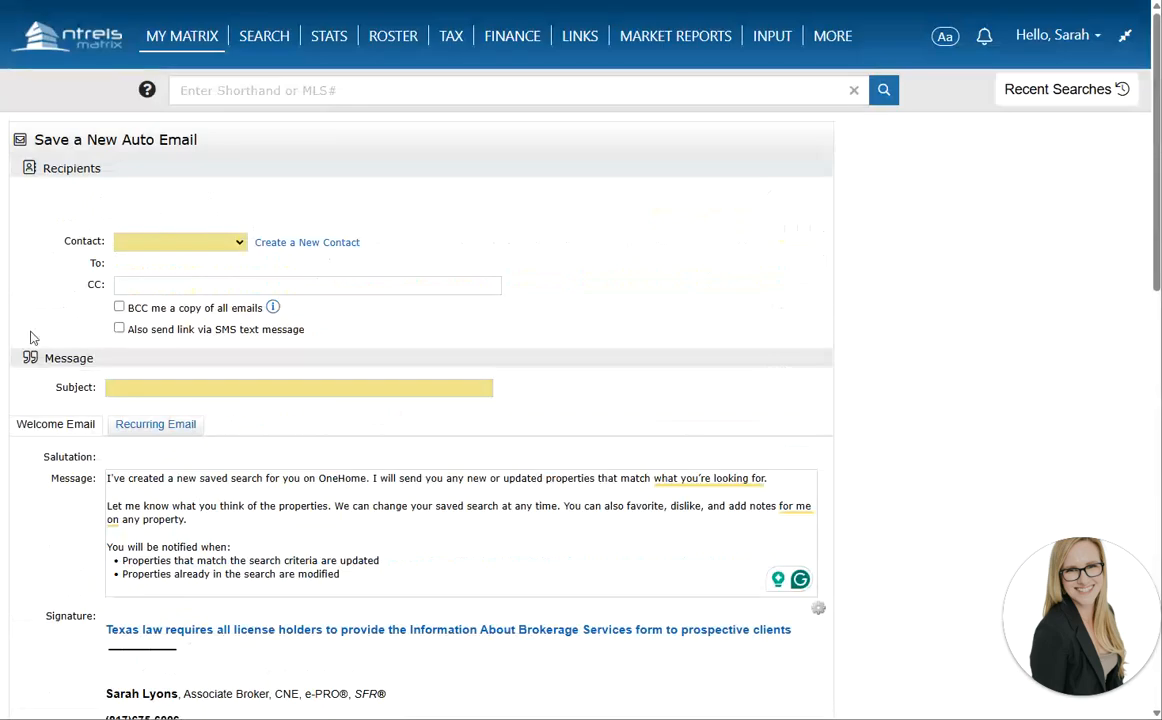
click(68, 37)
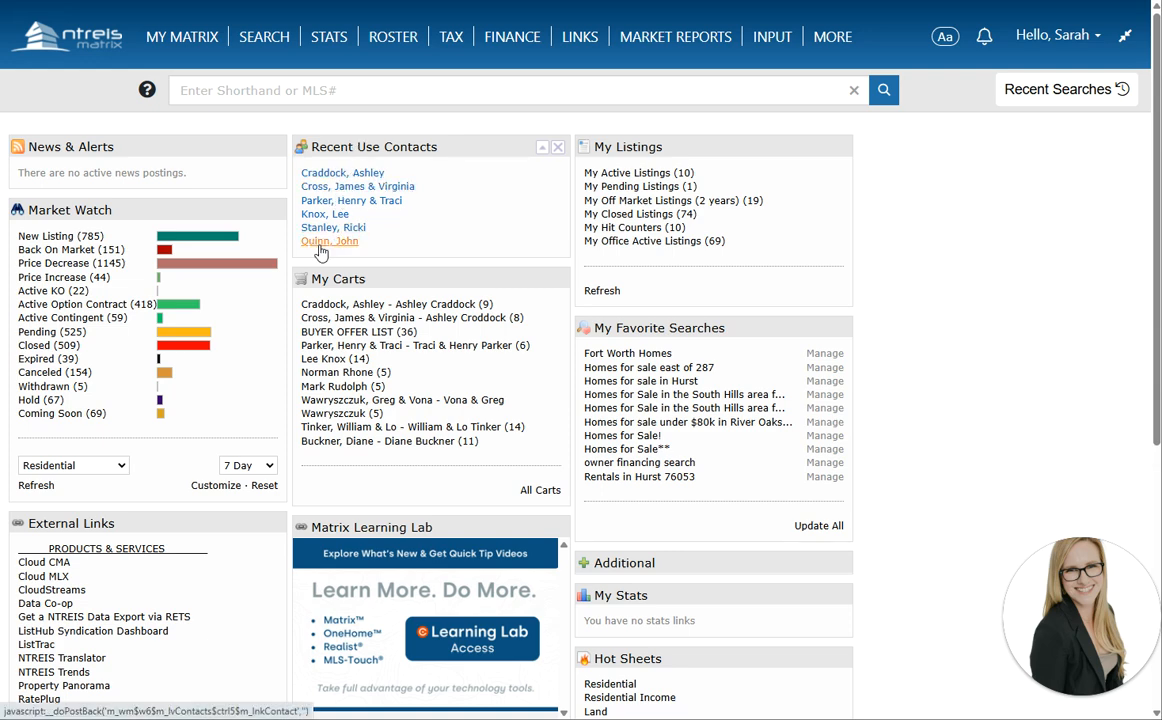
Open the recent buyer contact's daily under-350k Auto Email search in OneHome
click(334, 217)
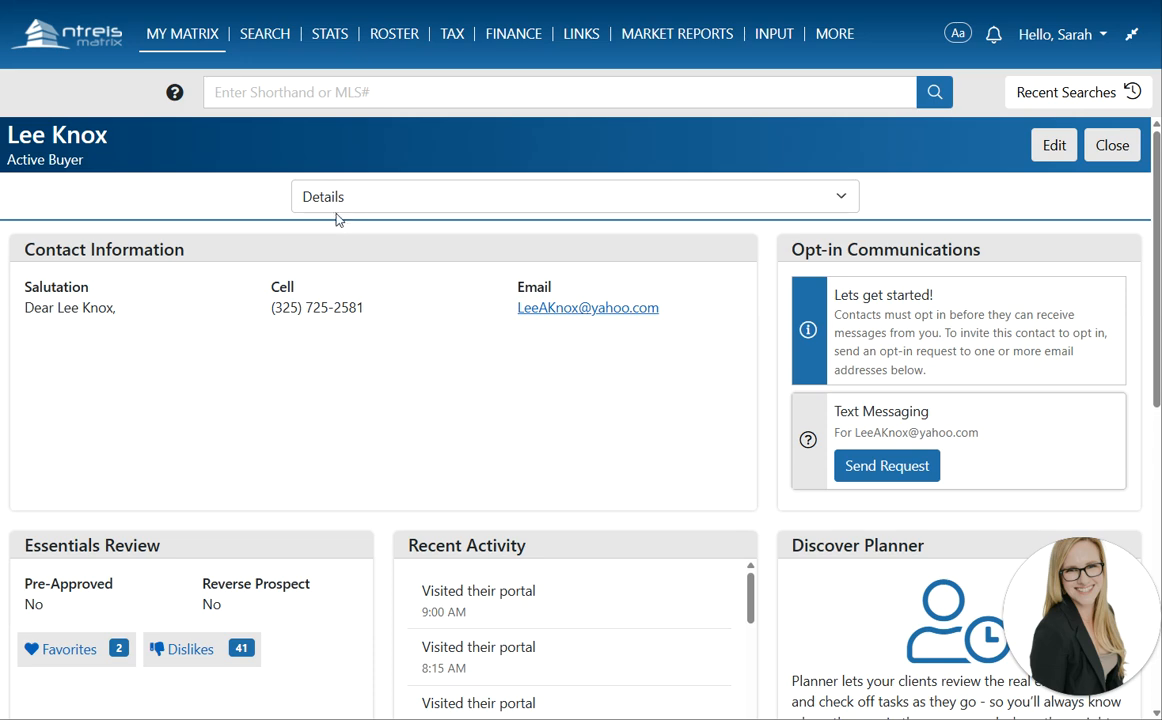
click(335, 200)
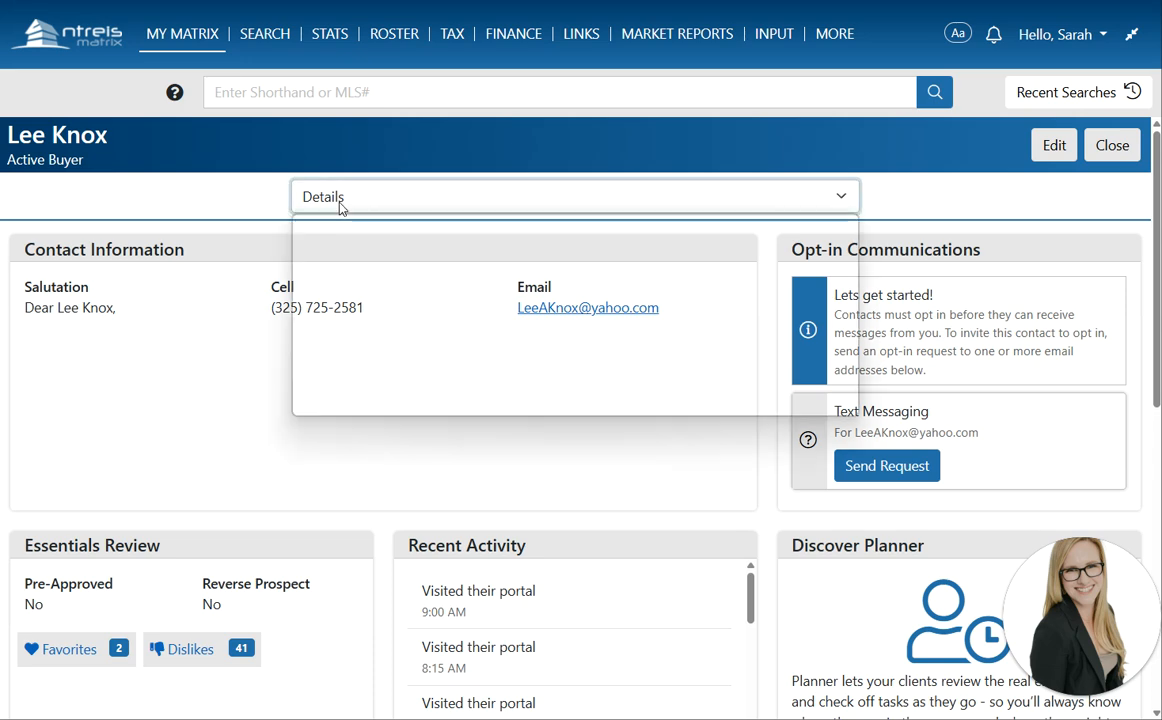
click(312, 252)
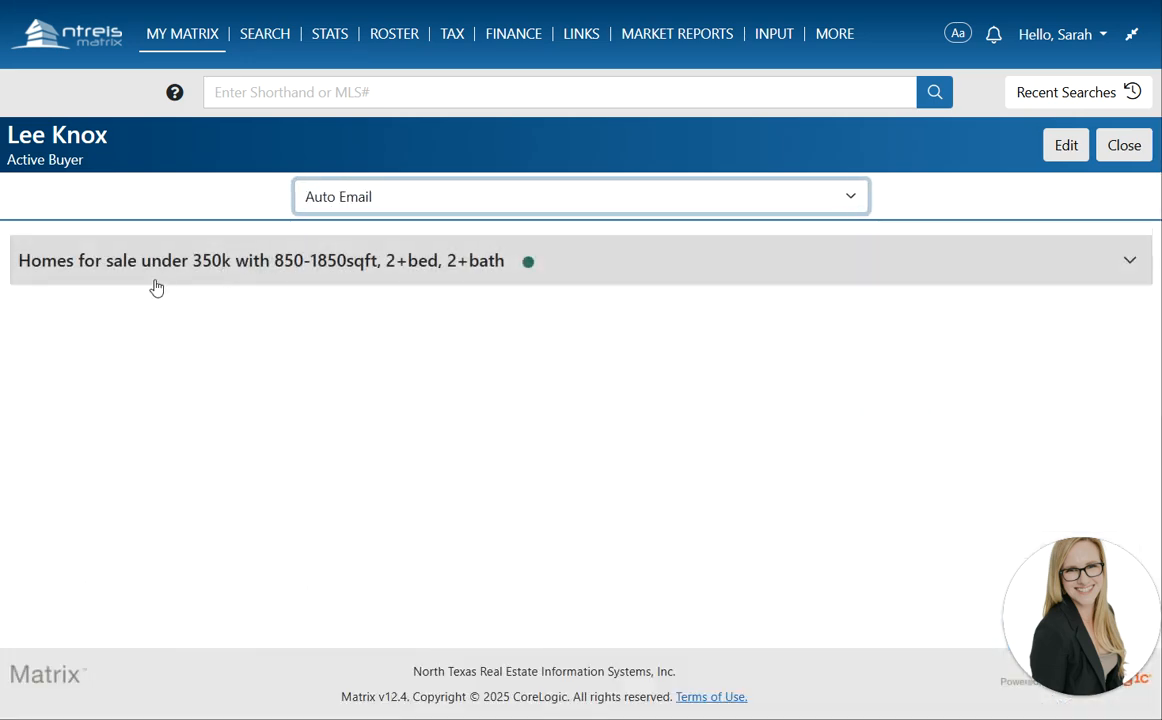
click(164, 272)
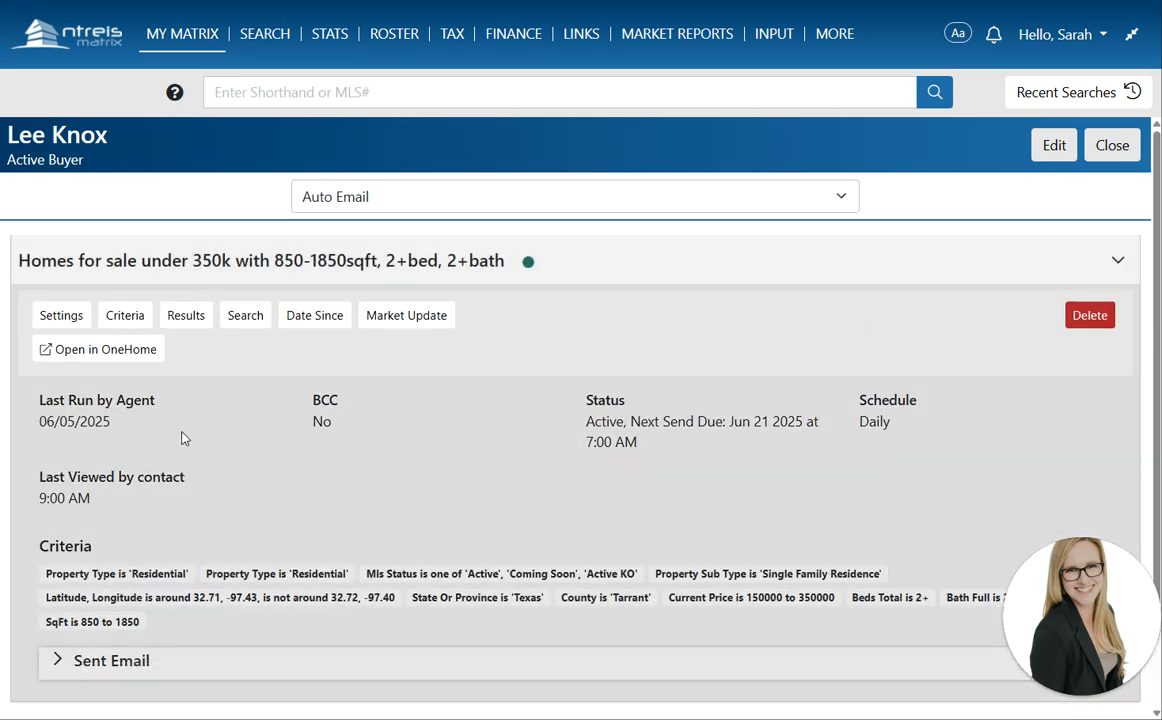
scroll(190, 450, down, 1)
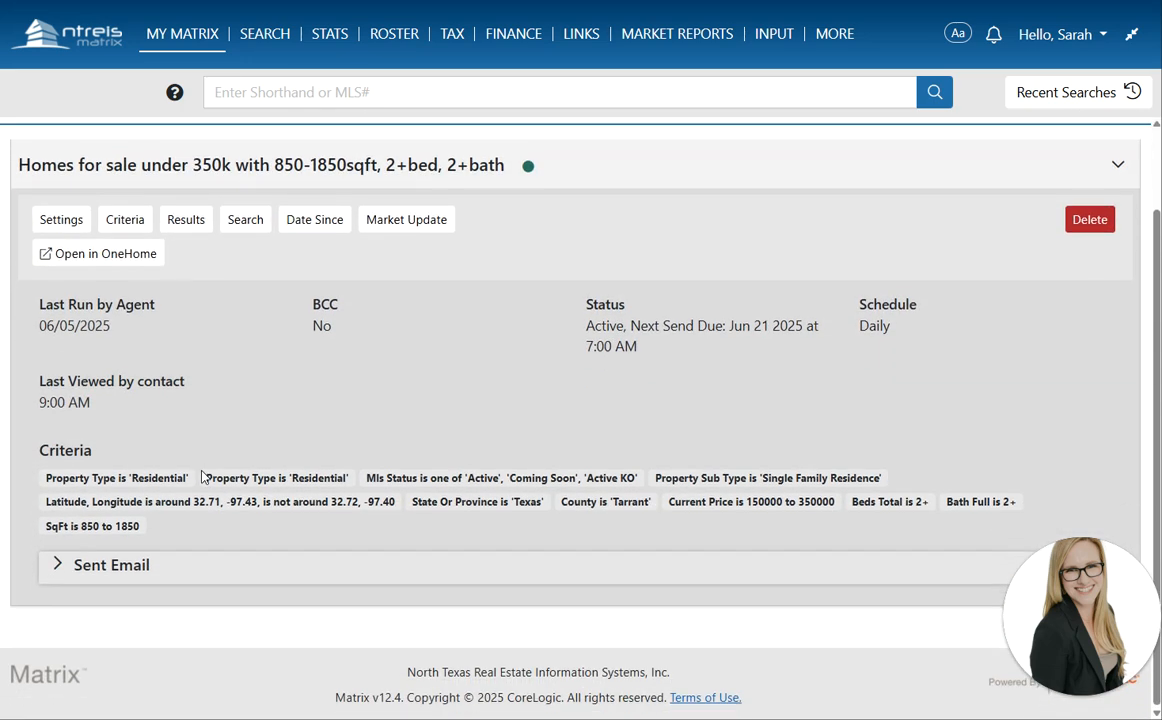
click(110, 262)
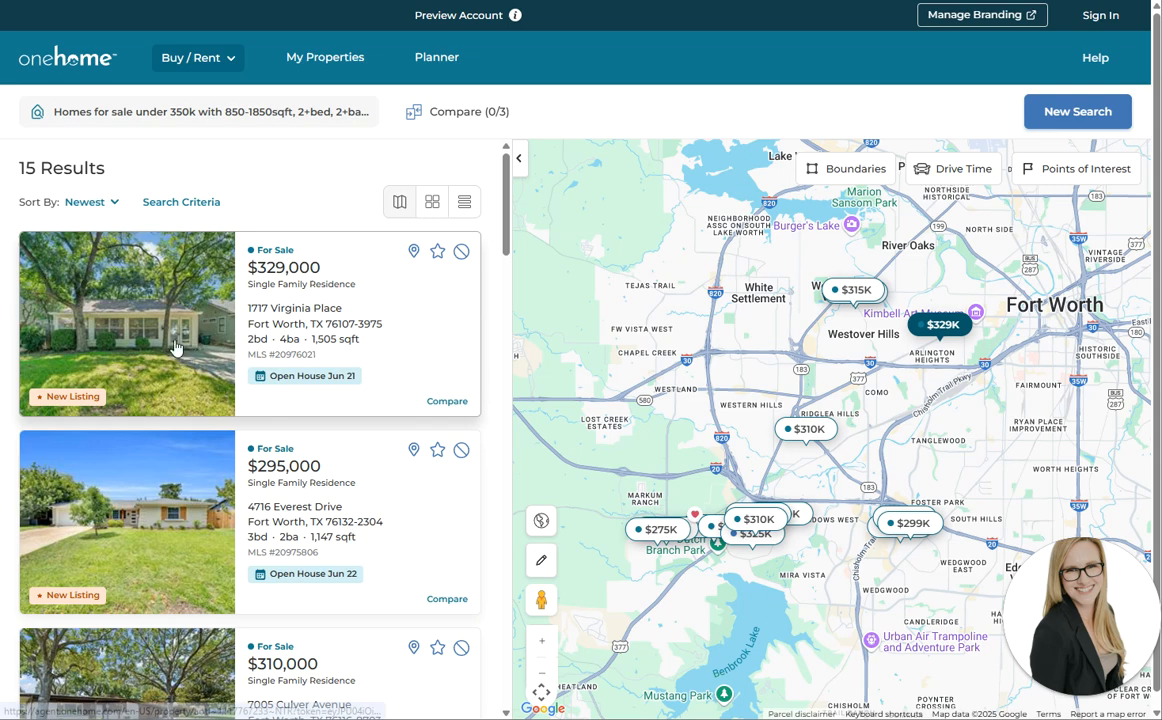
click(175, 347)
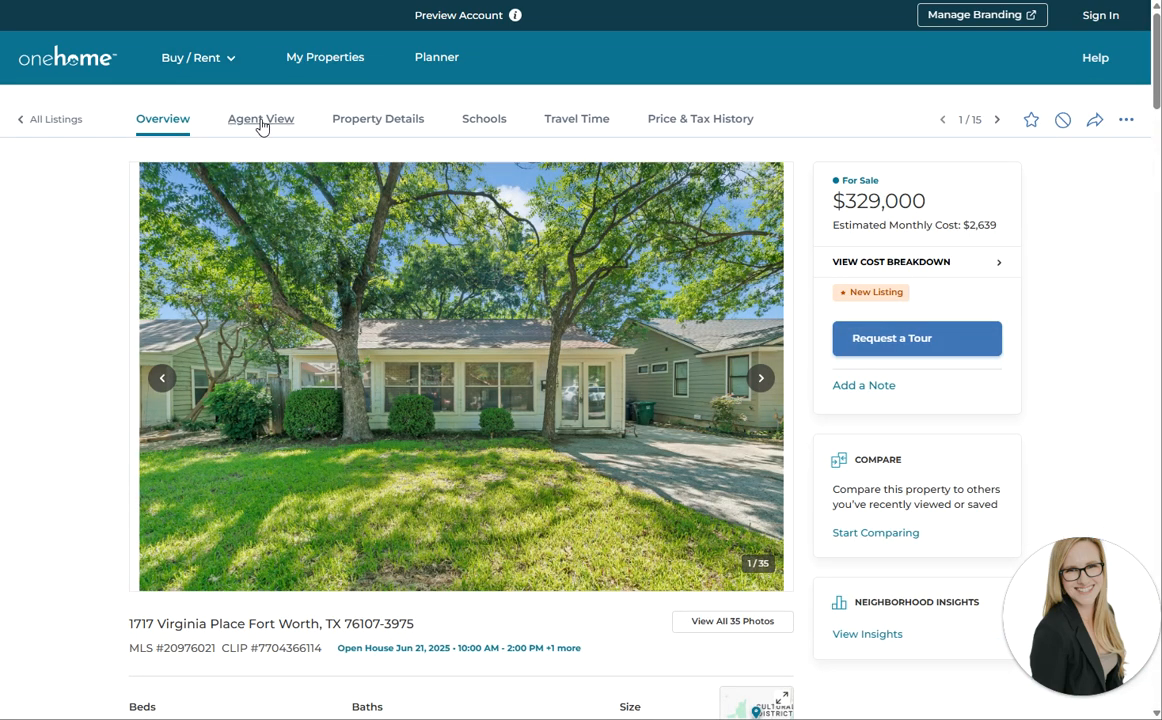
click(662, 125)
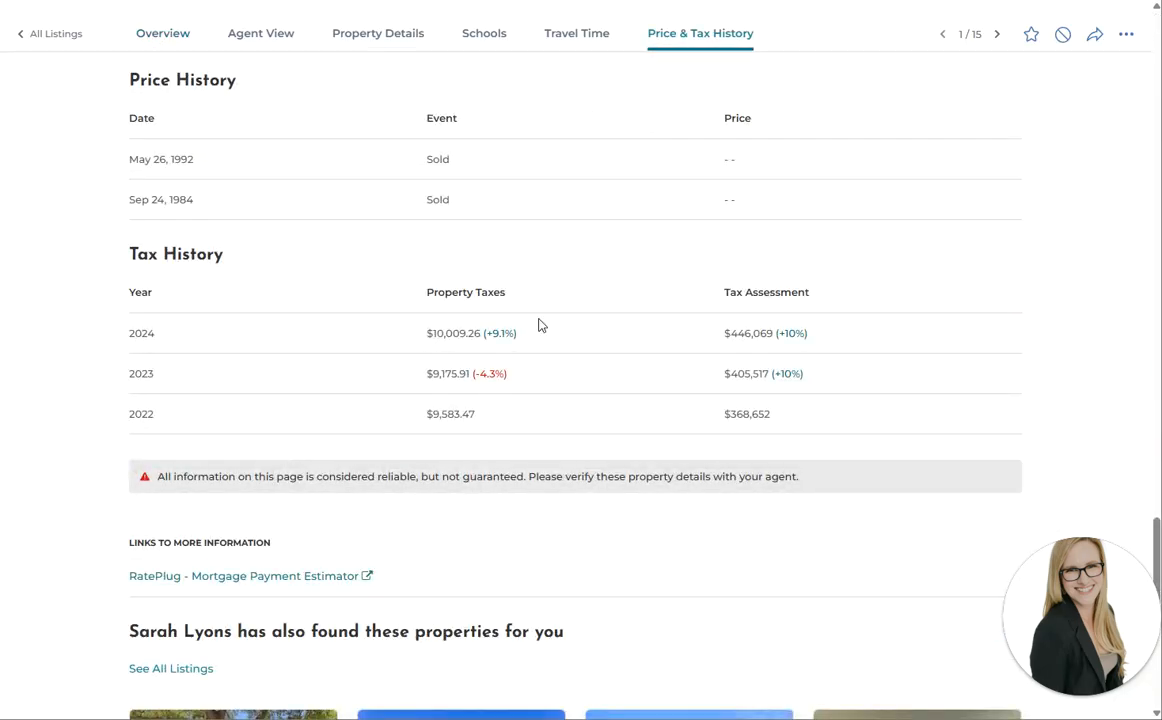
click(588, 44)
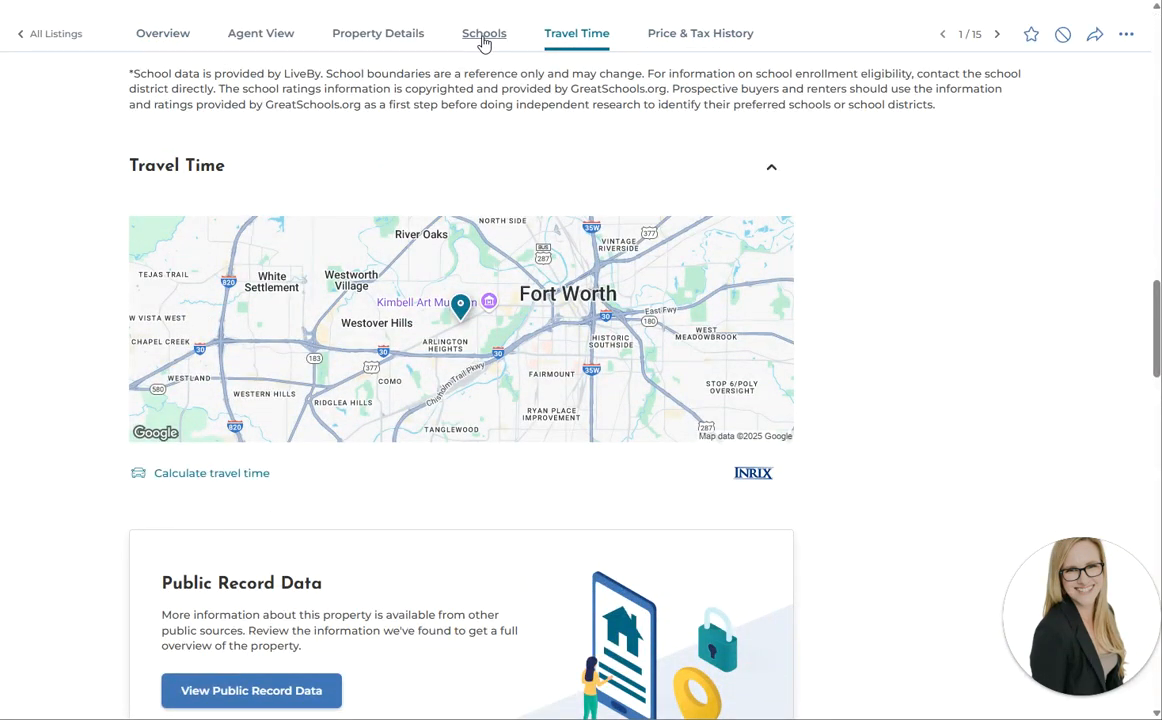
click(484, 40)
click(402, 40)
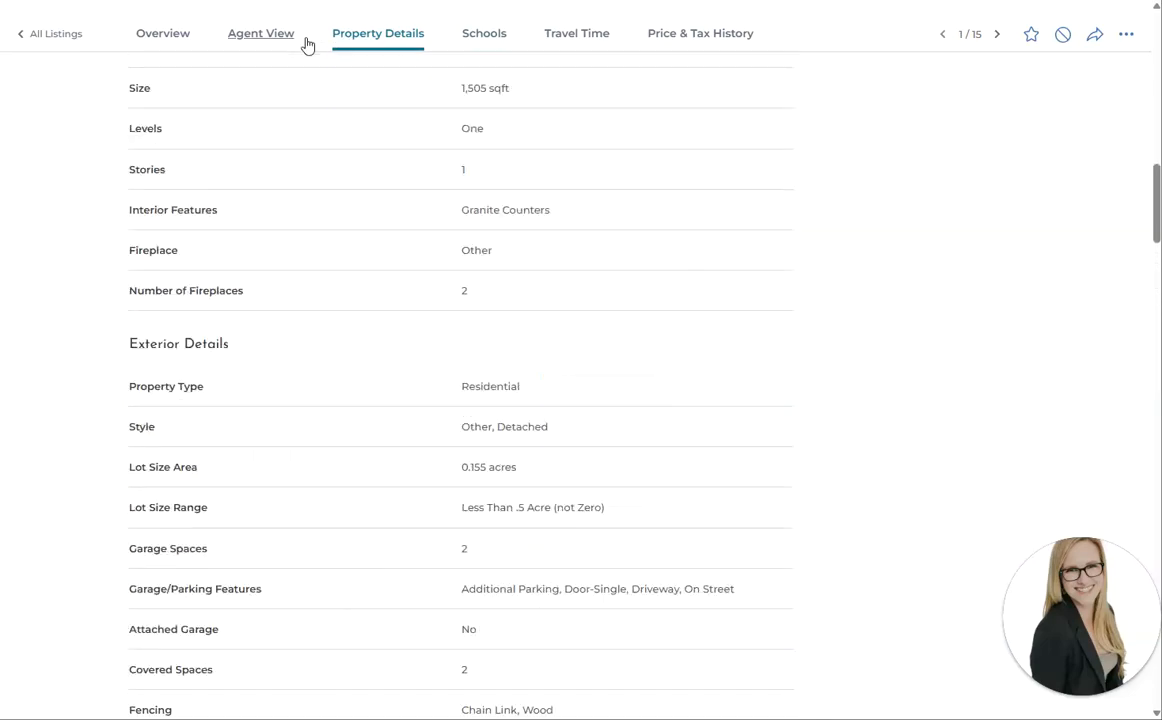
click(283, 44)
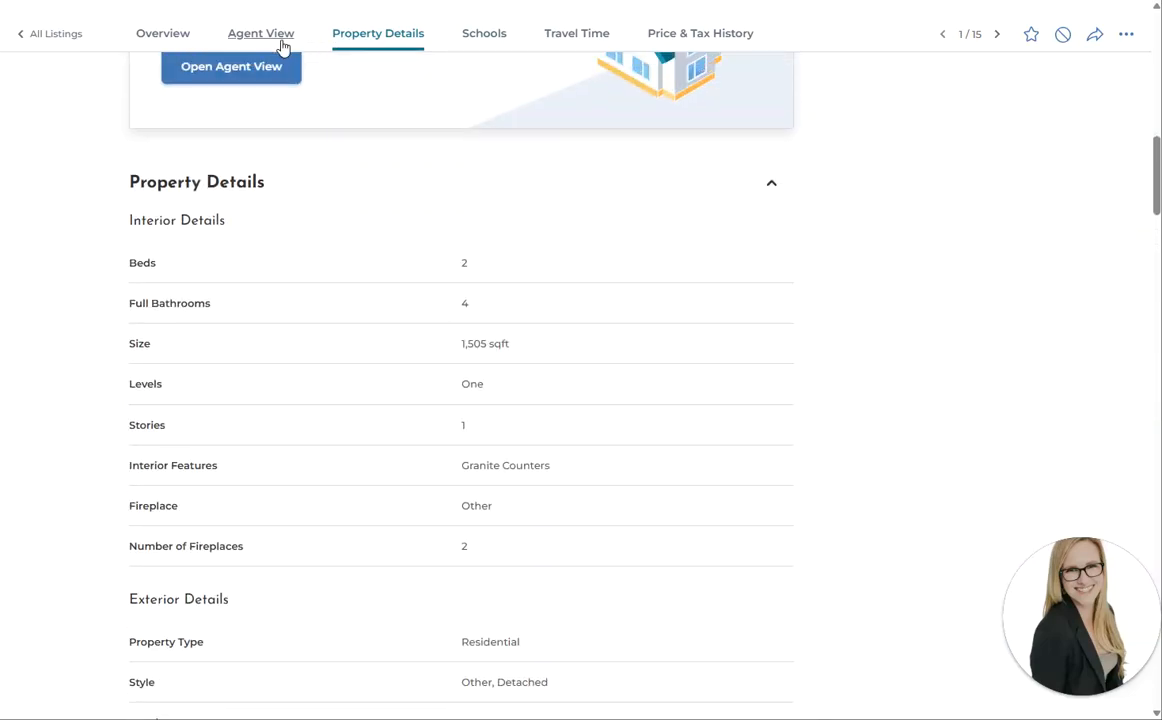
scroll(227, 218, up, 5)
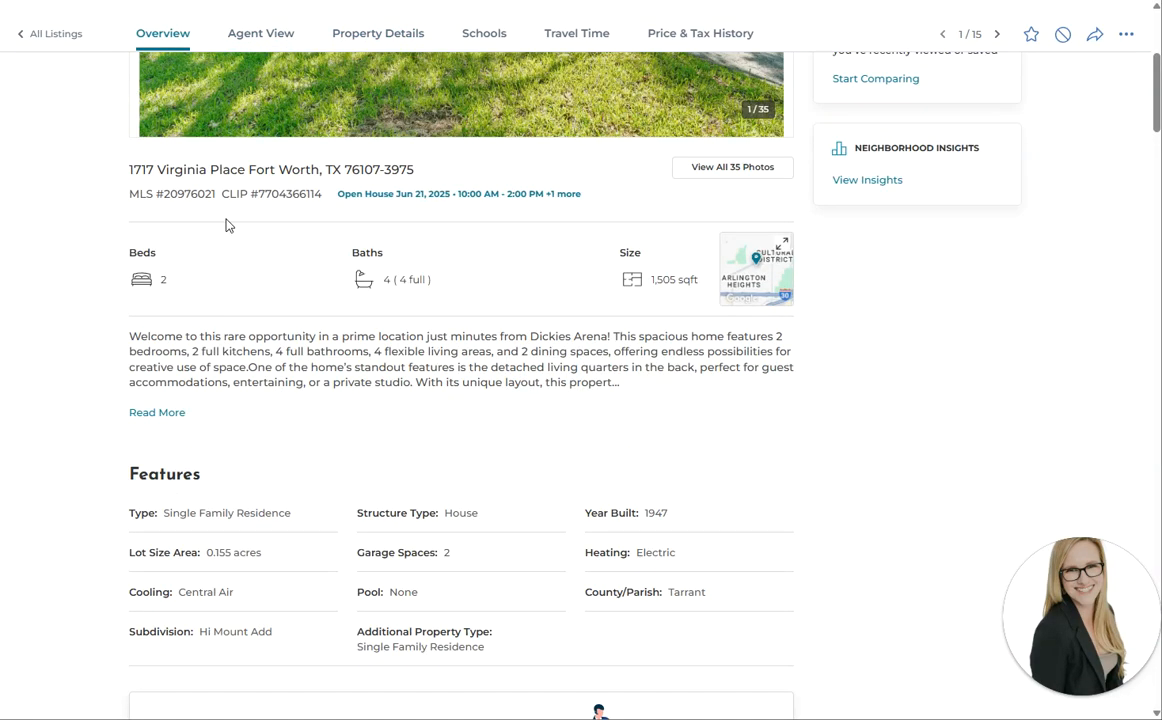
scroll(228, 224, up, 5)
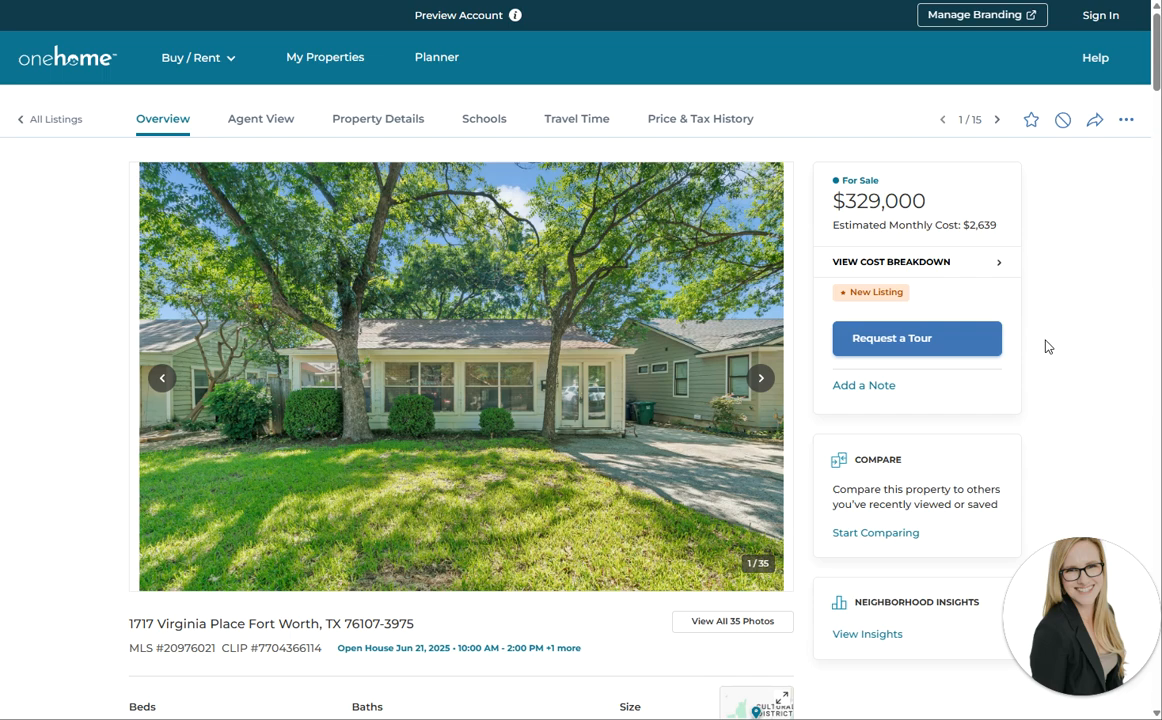
Try adding a note, dismiss the preview-mode warning, page through five photos, then return to All Listings
click(870, 387)
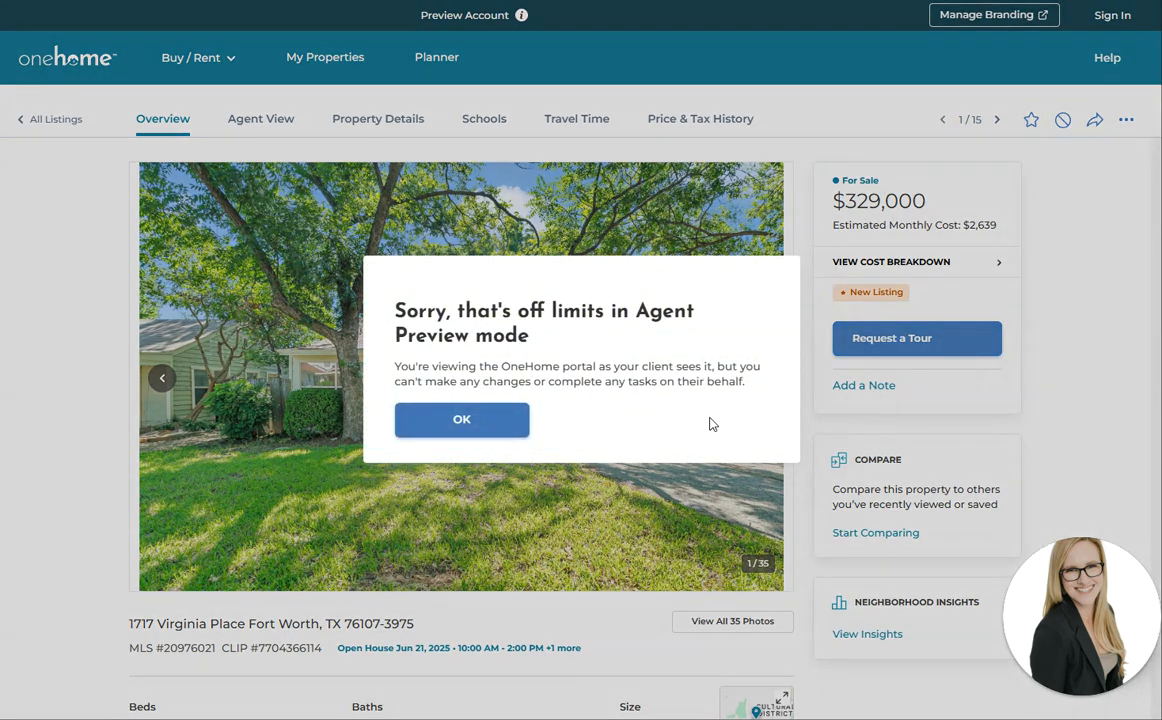
click(478, 428)
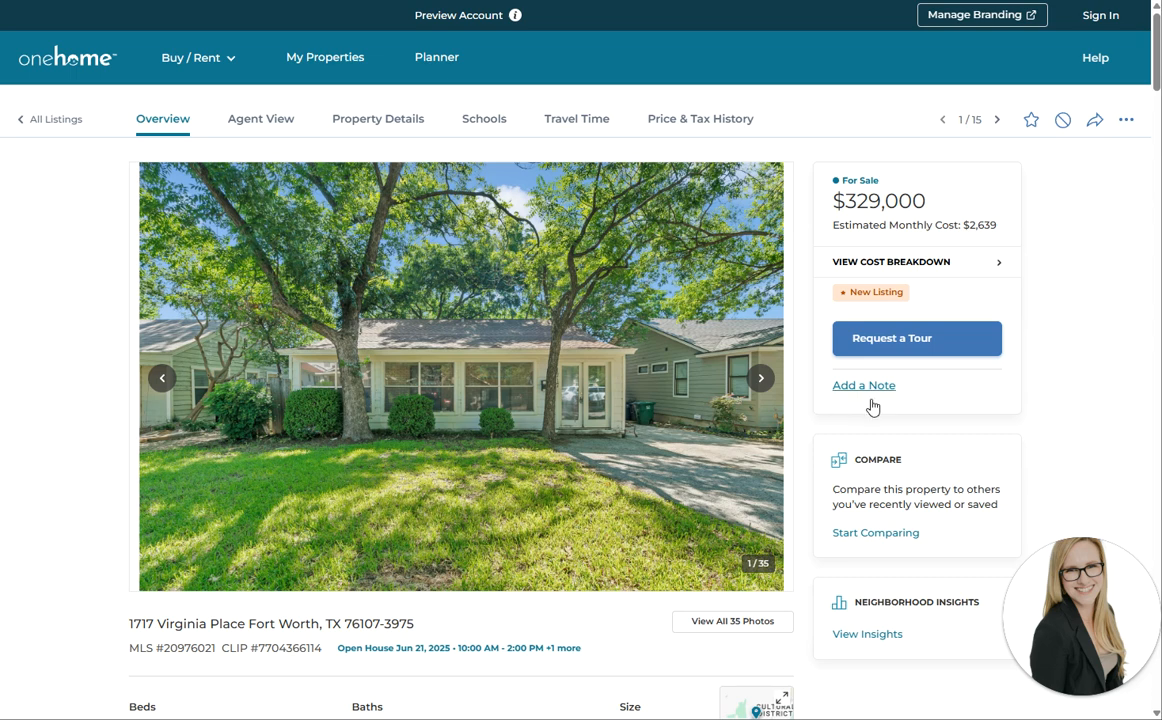
click(762, 380)
click(762, 380)
click(762, 380)
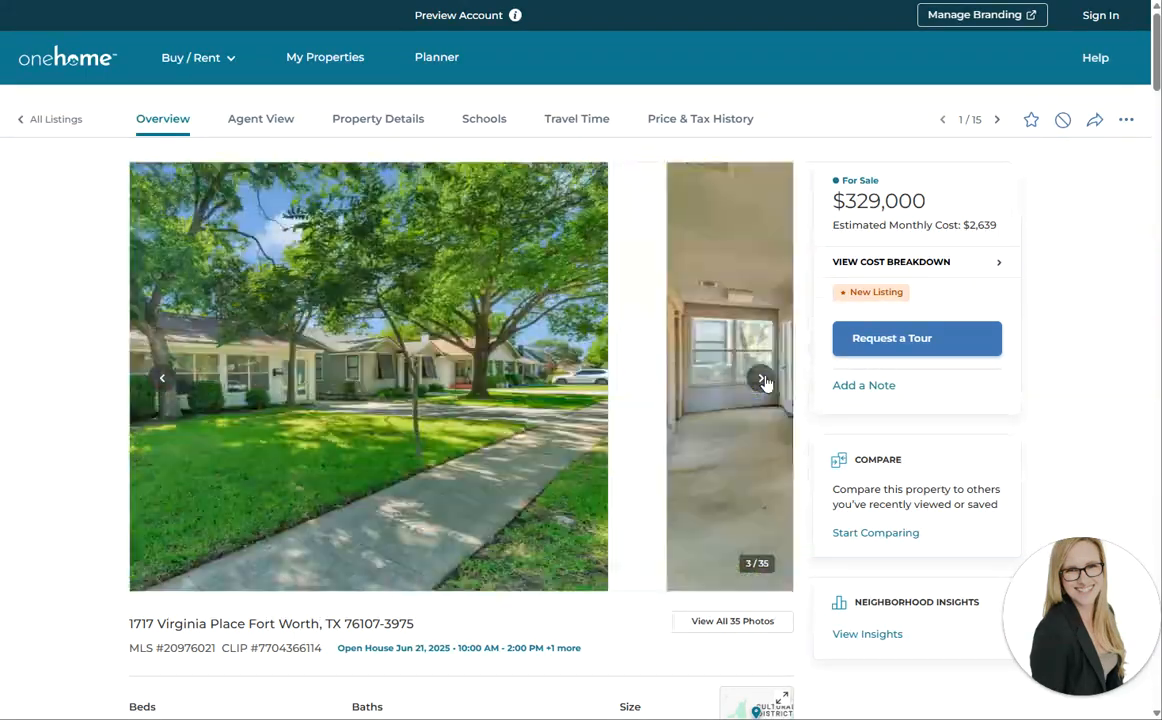
click(762, 380)
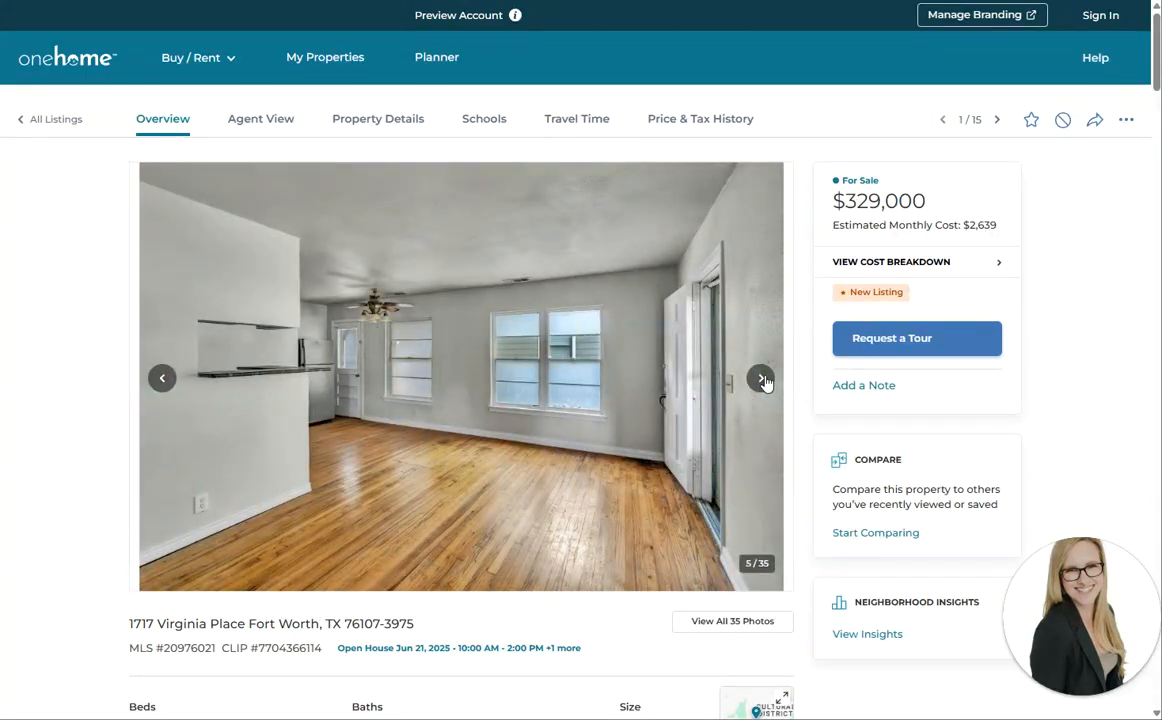
click(762, 380)
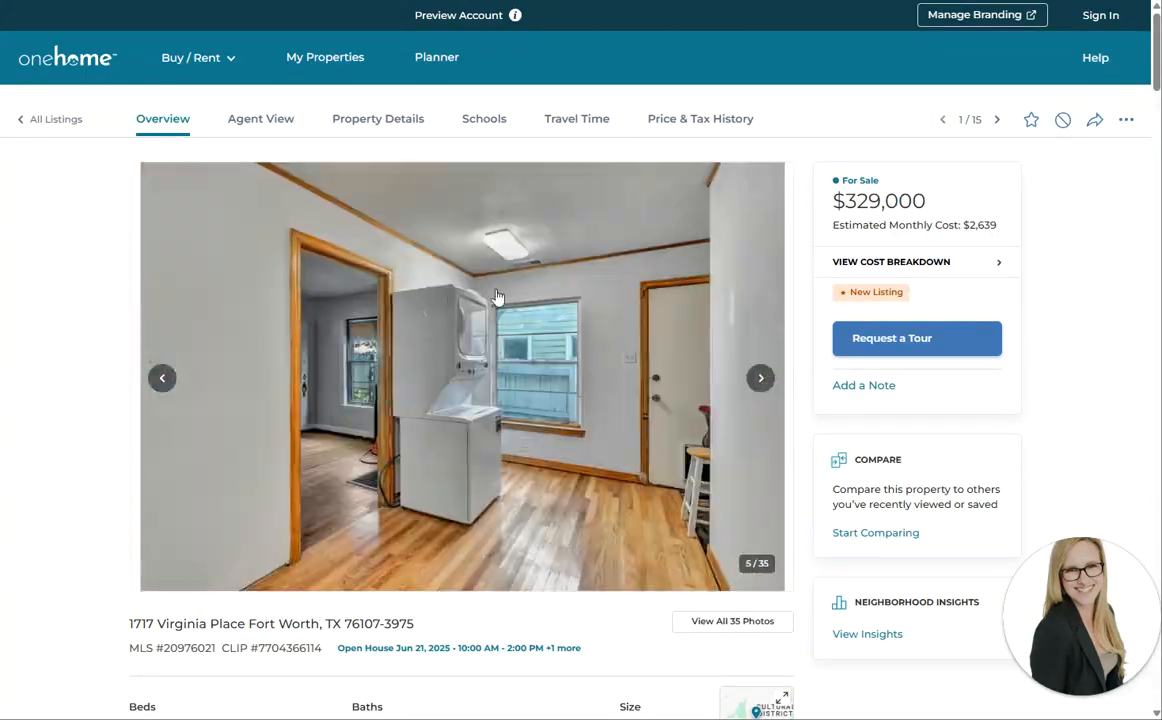
click(68, 120)
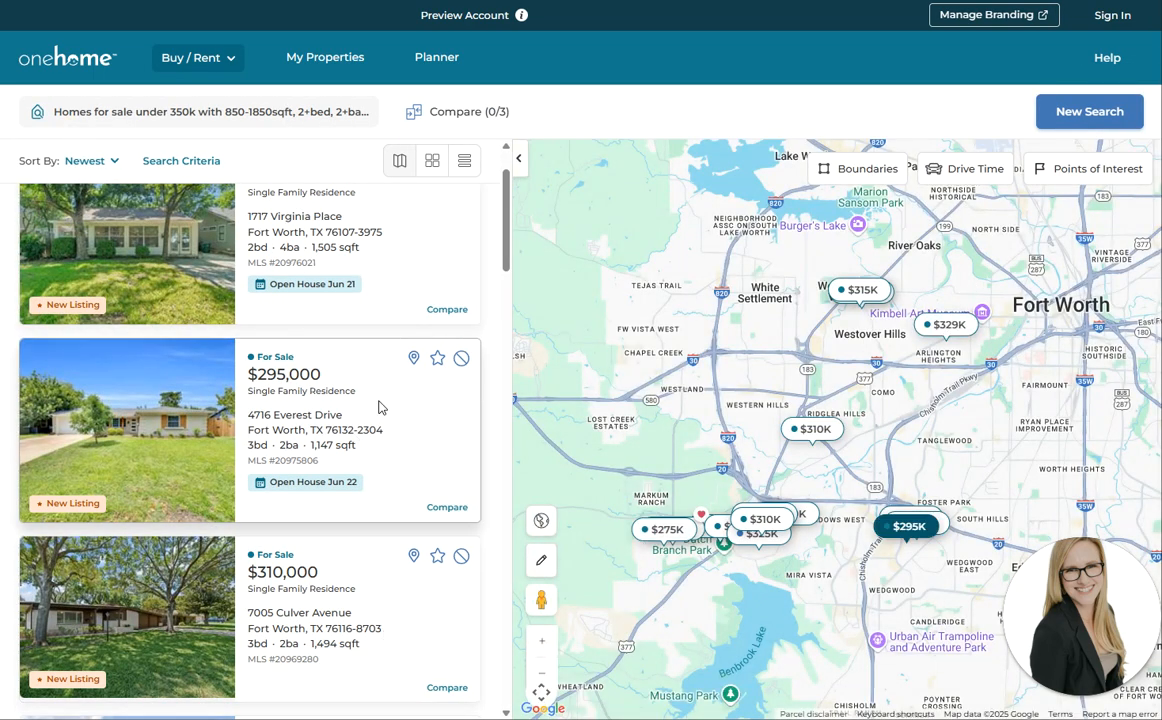
Scroll the under-350k listings column and shift the Fort Worth price-marker map
scroll(415, 321, down, 3)
scroll(418, 322, down, 3)
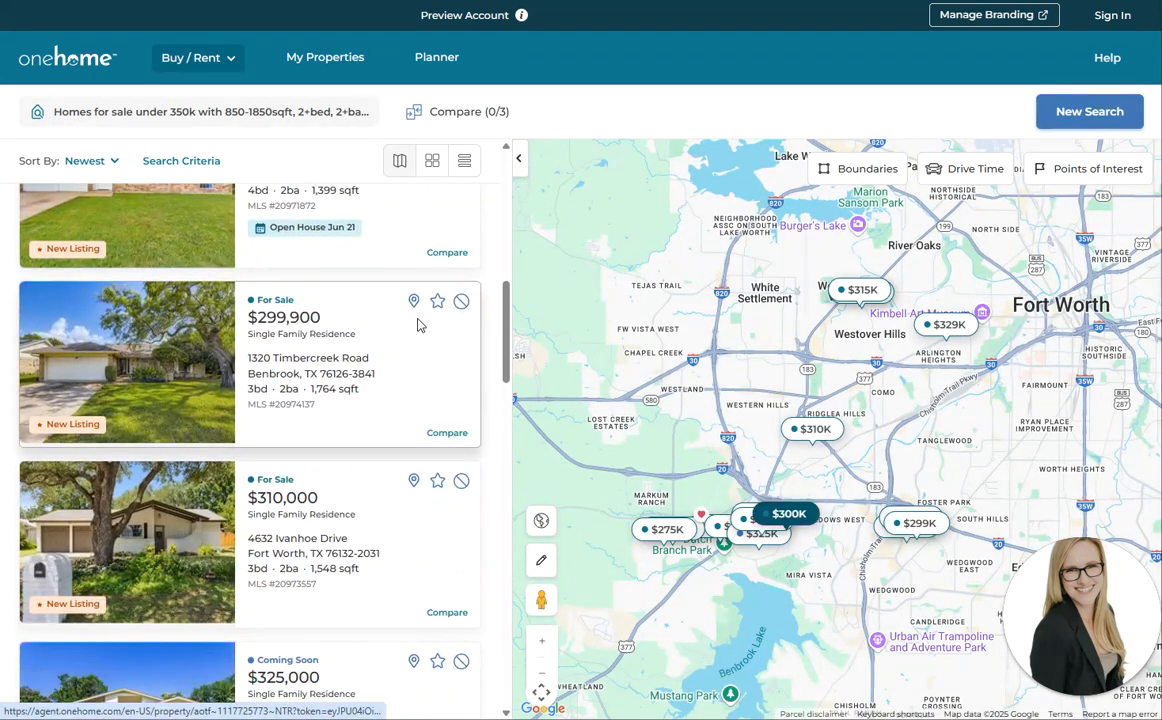
drag(728, 577, 741, 555)
scroll(741, 555, up, 1)
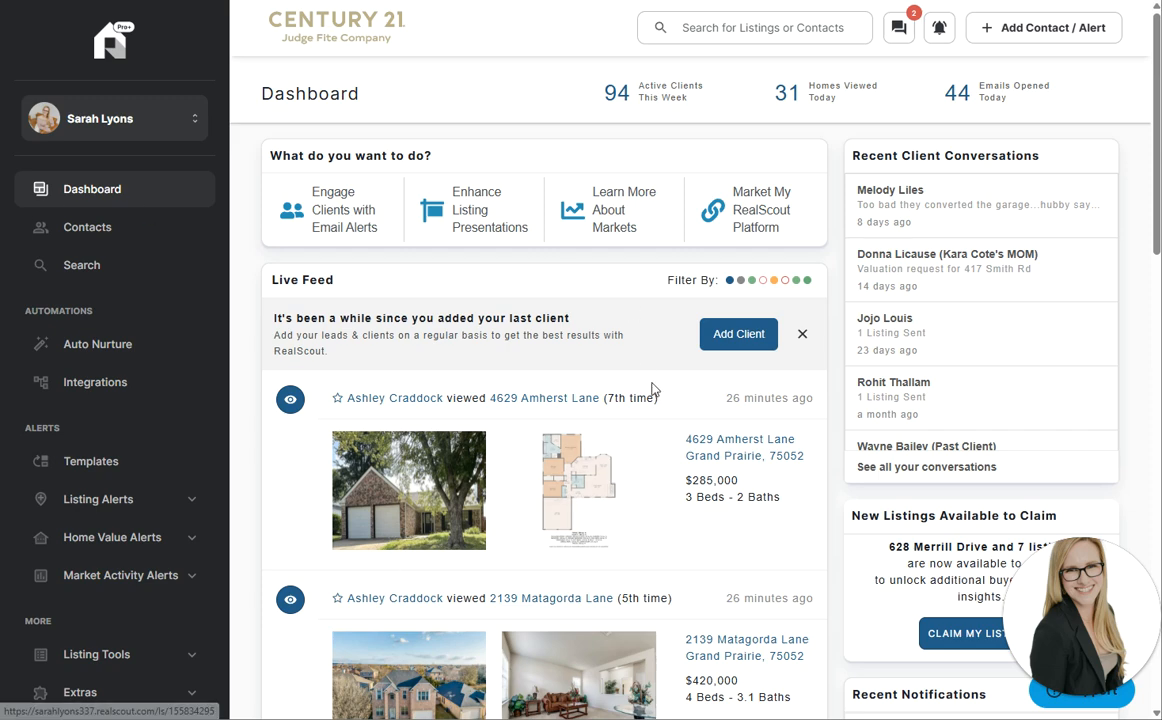
click(408, 404)
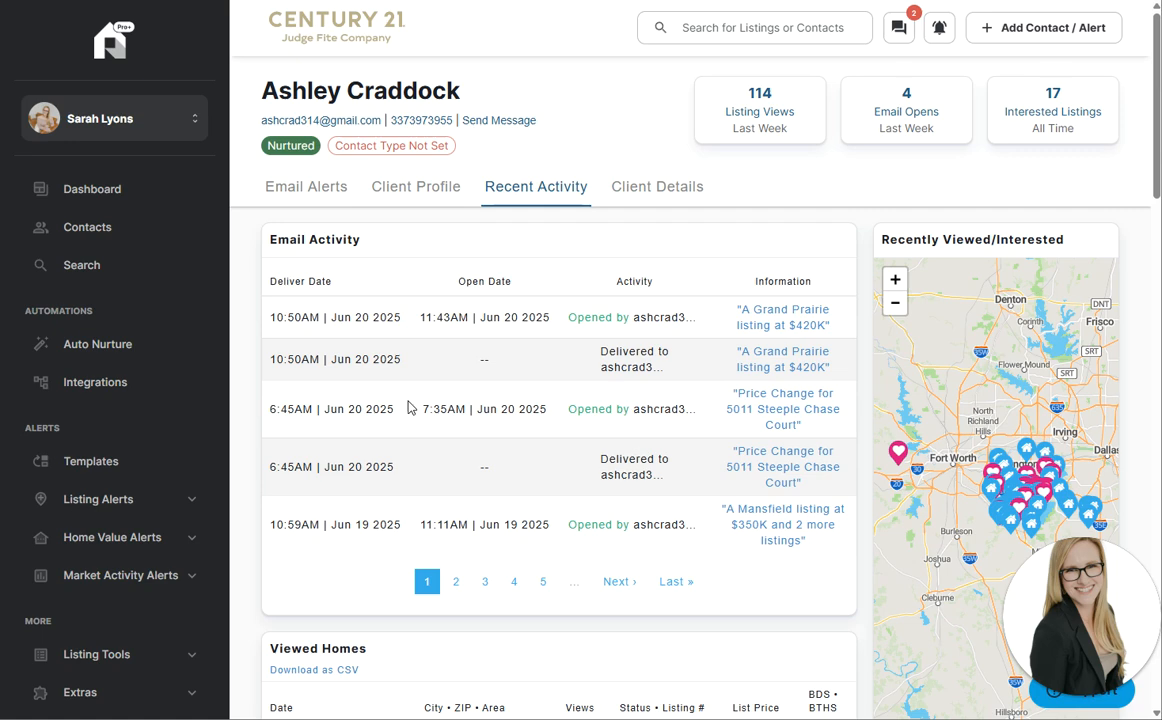
scroll(506, 285, down, 3)
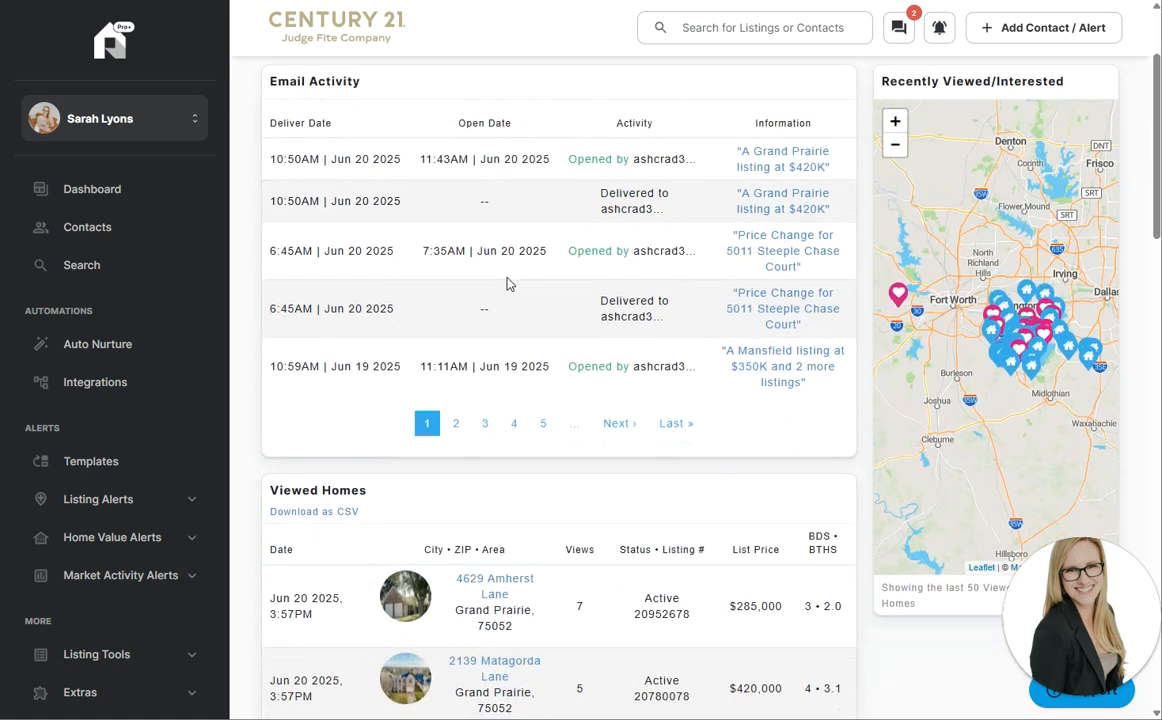
scroll(540, 493, down, 5)
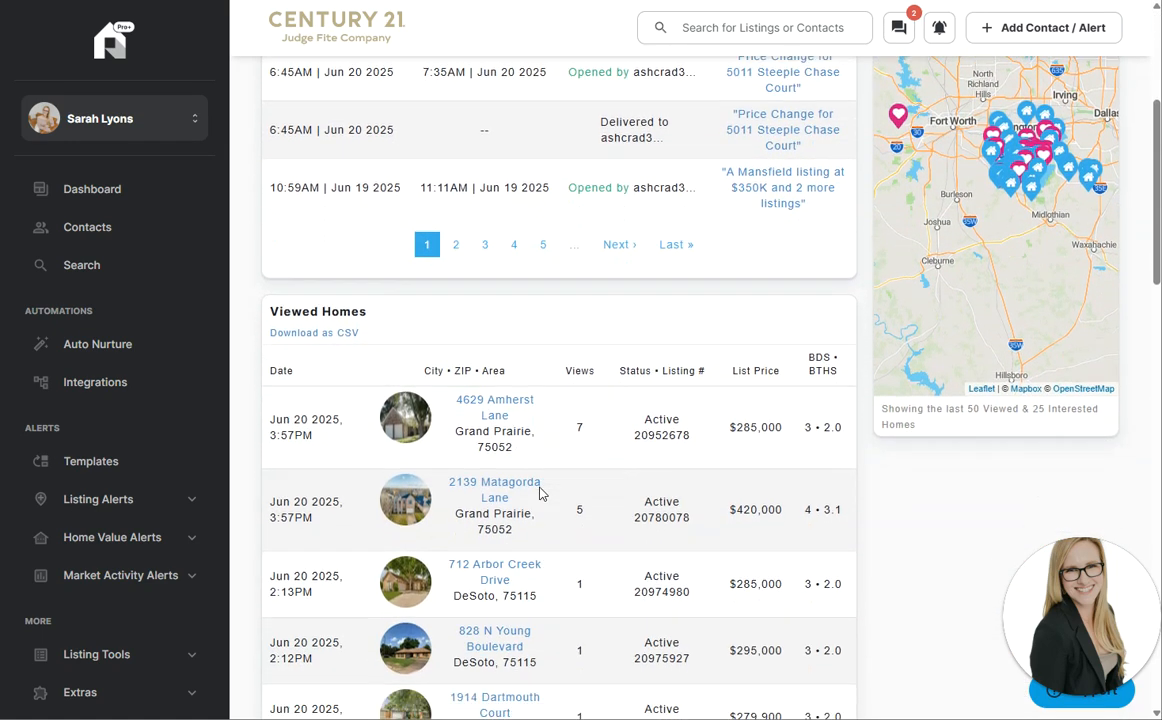
scroll(540, 493, down, 8)
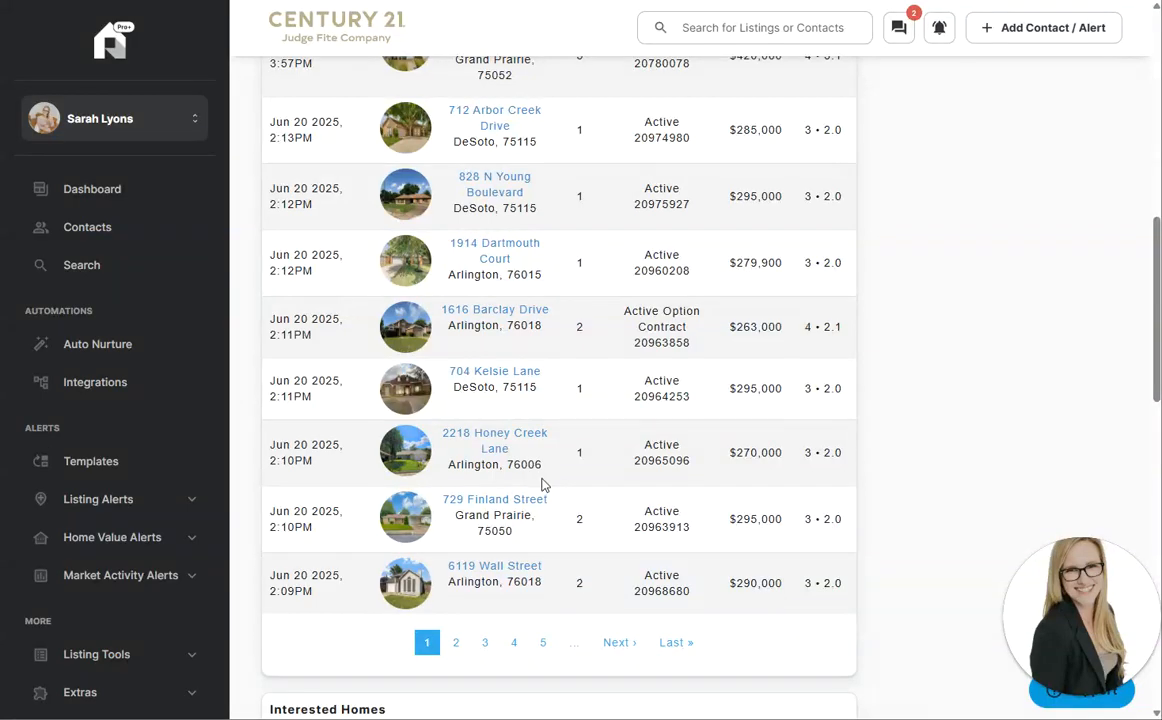
scroll(546, 475, up, 4)
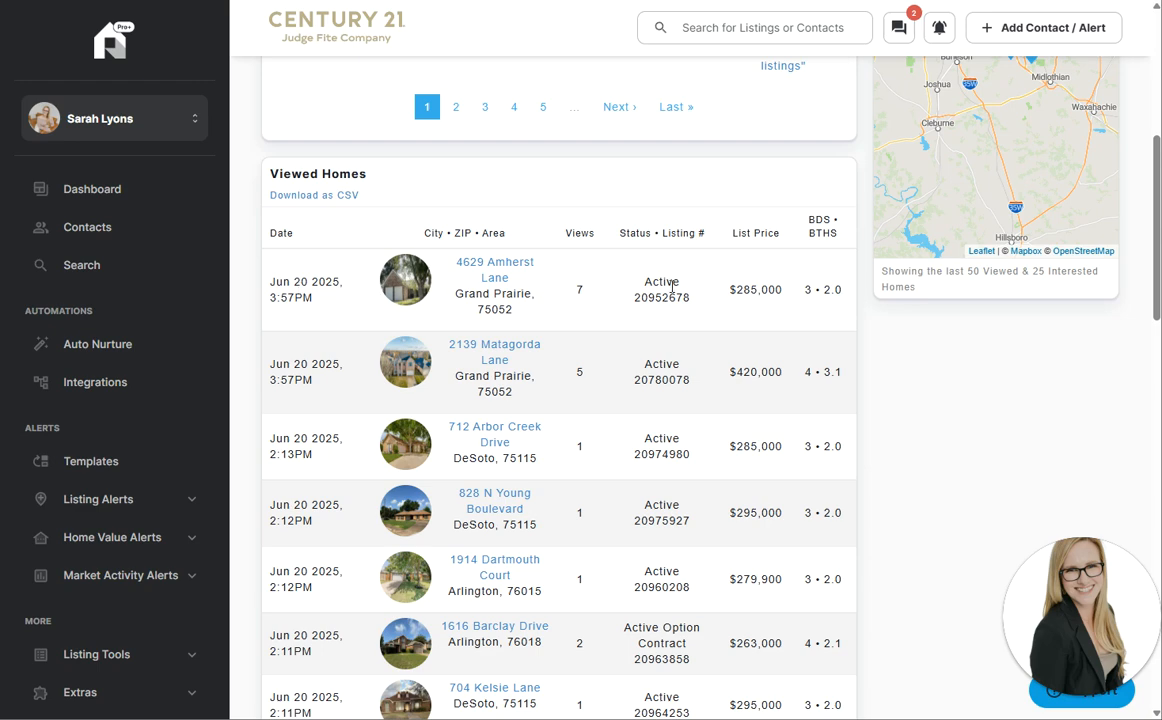
click(493, 278)
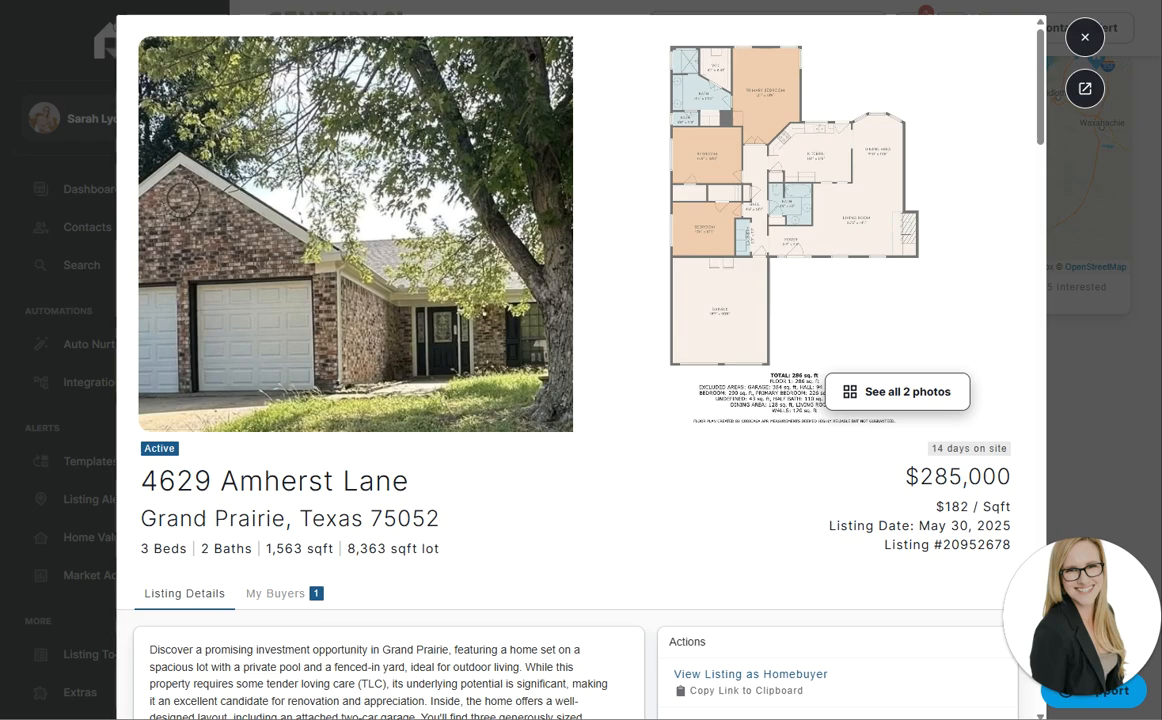
click(540, 1)
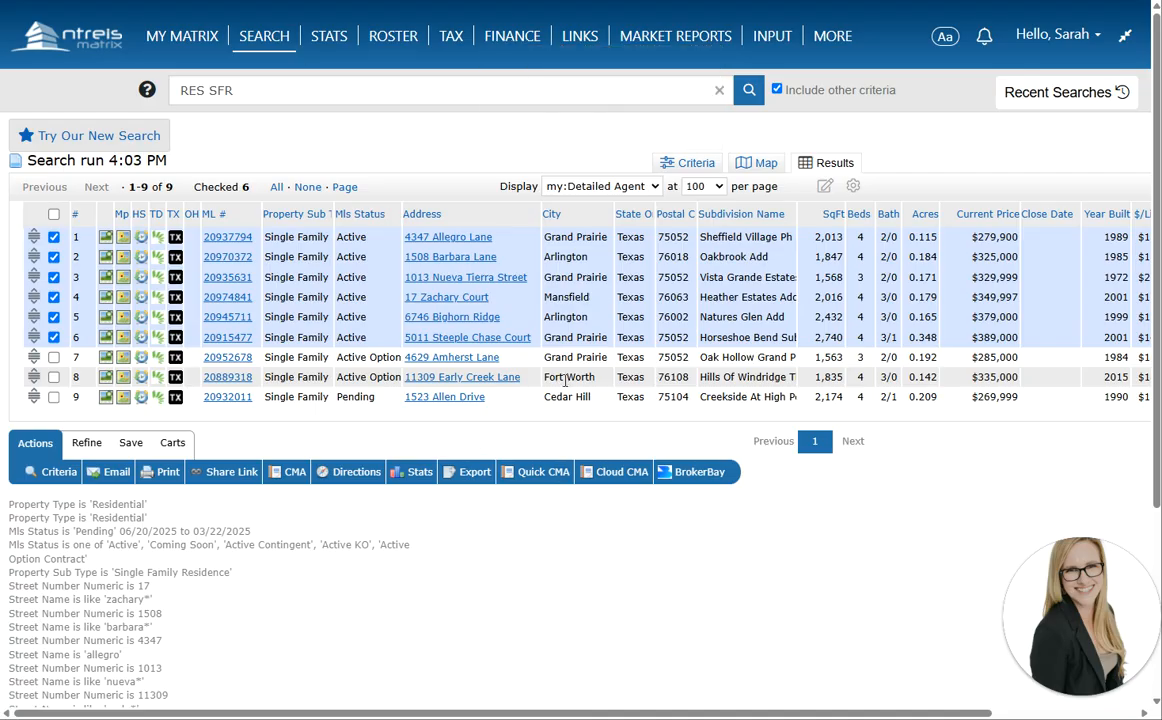
click(228, 357)
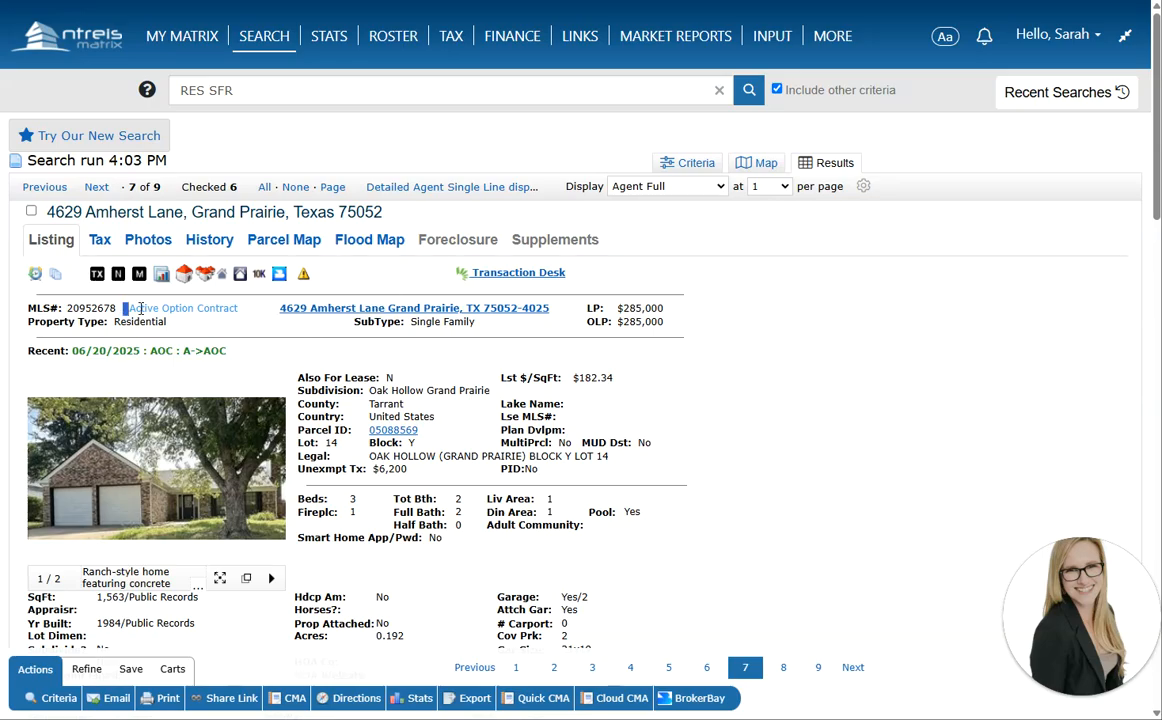
drag(123, 308, 28, 308)
scroll(283, 353, down, 20)
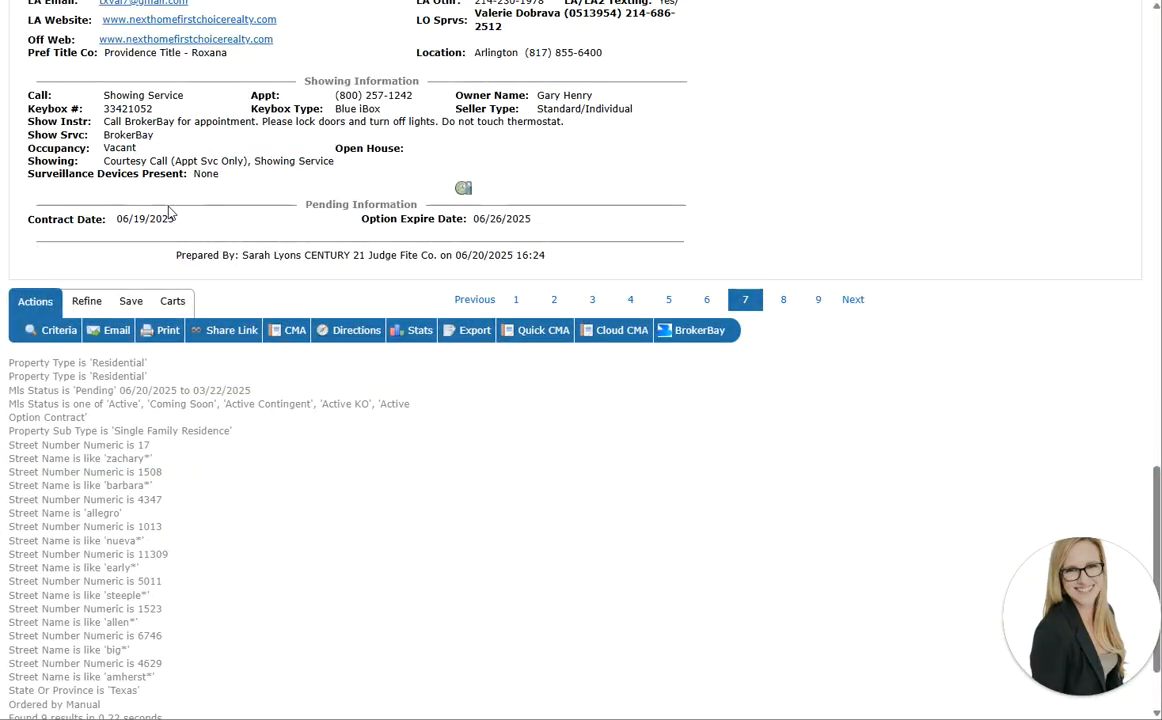
scroll(171, 226, up, 5)
scroll(171, 226, up, 10)
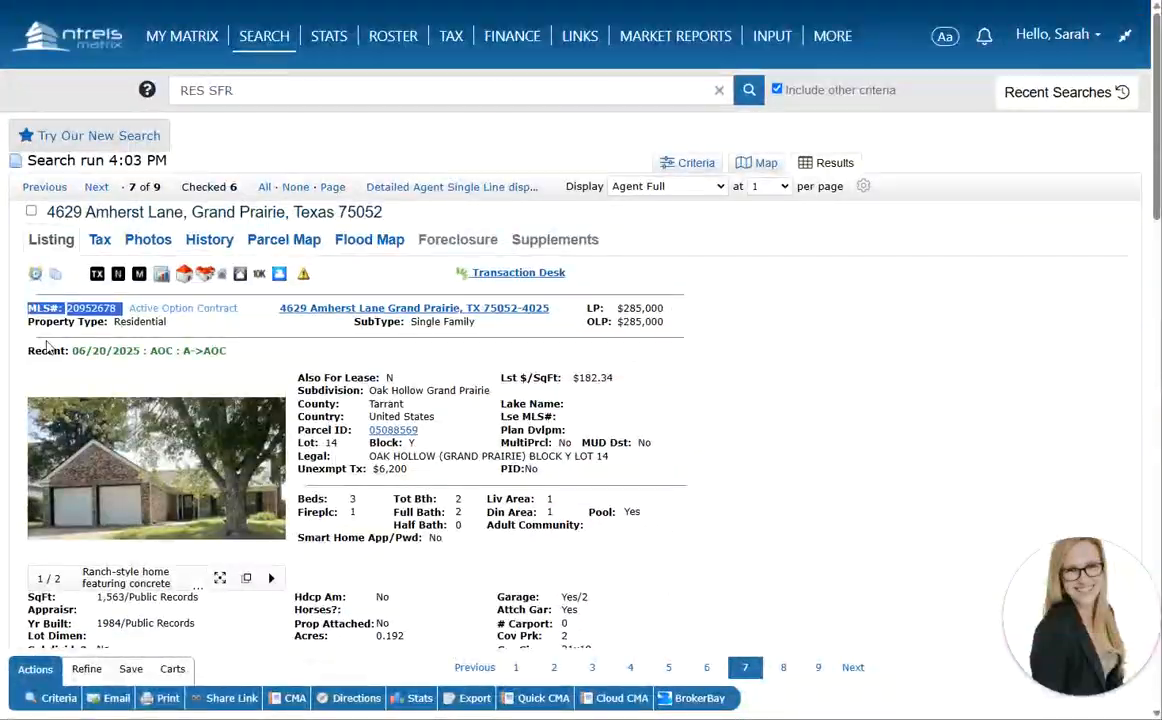
Review the listing's status history showing the 09:31 AM change to AOC, then close it
click(35, 273)
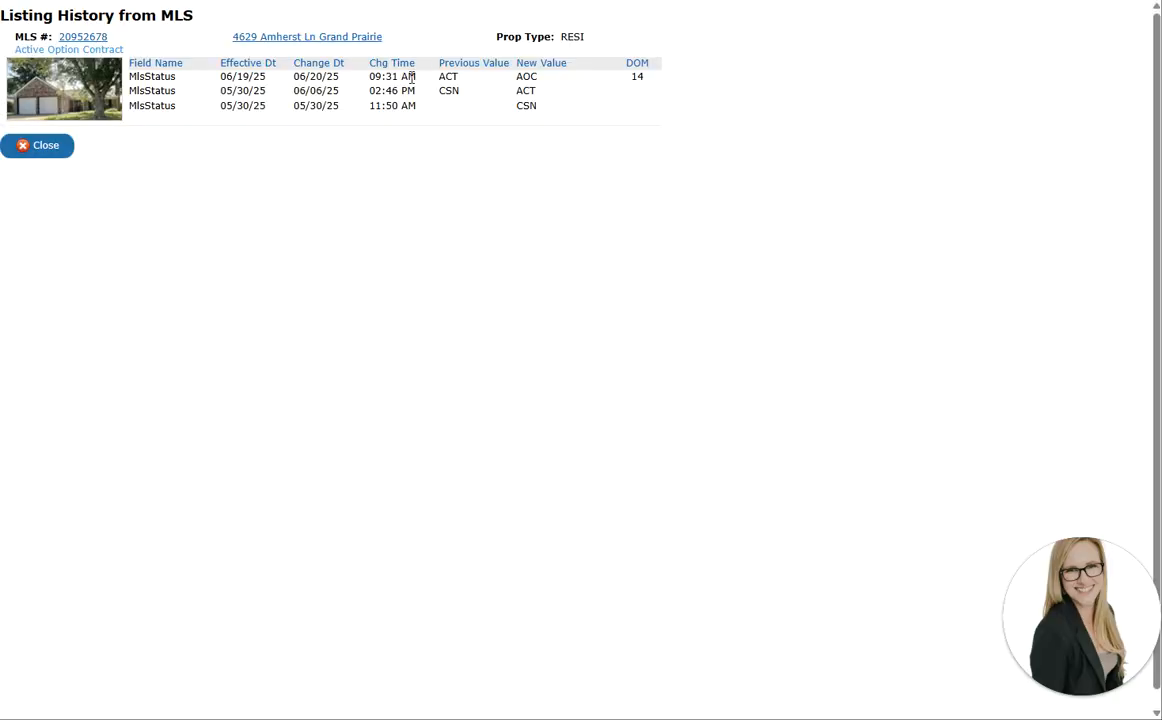
drag(412, 77, 368, 77)
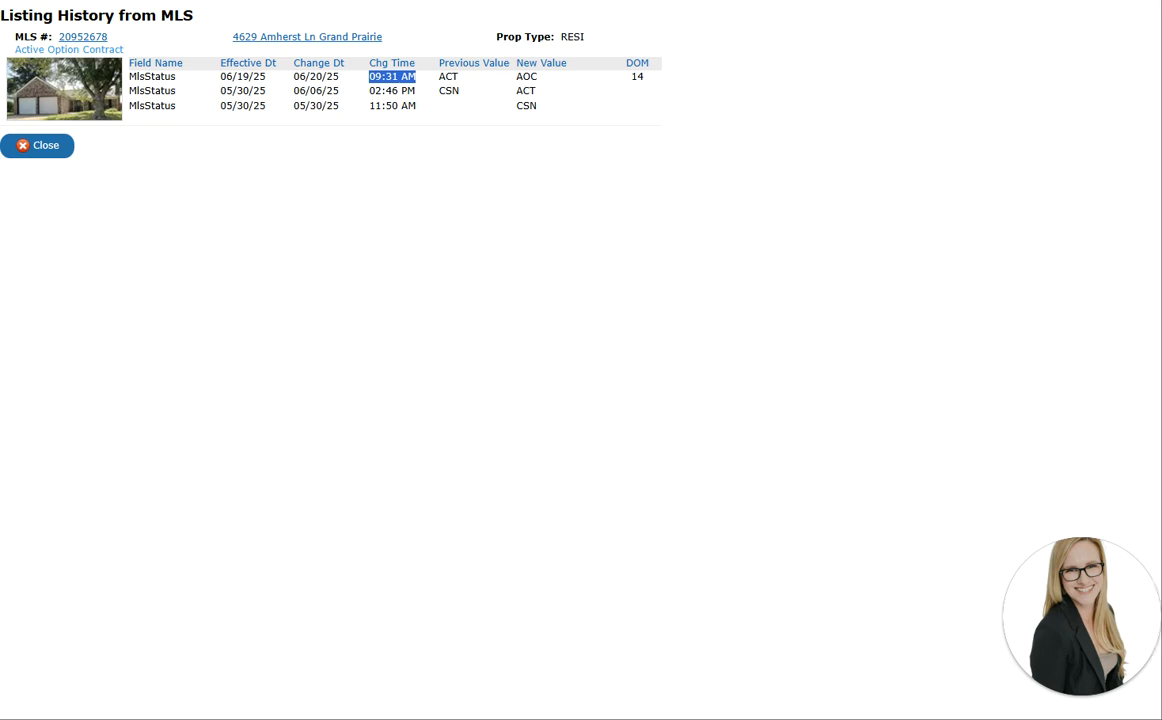
click(50, 149)
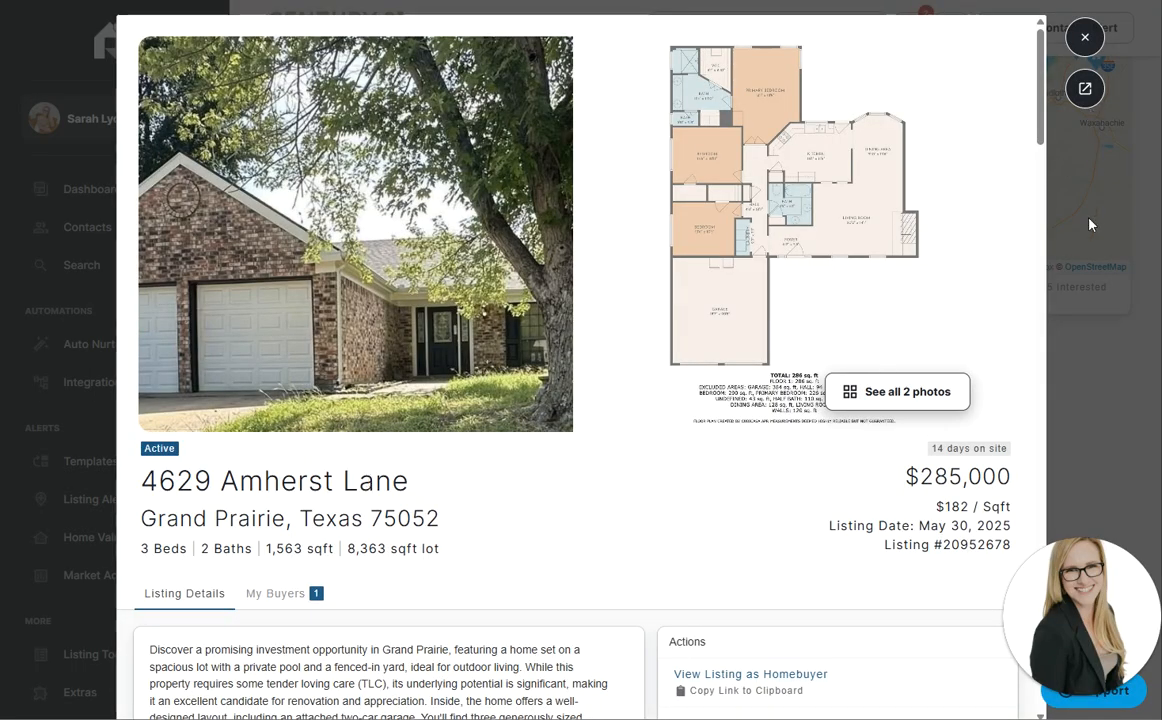
Close the listing modal and scroll through the client's Viewed Homes, Interested Homes and Feedback
click(1087, 39)
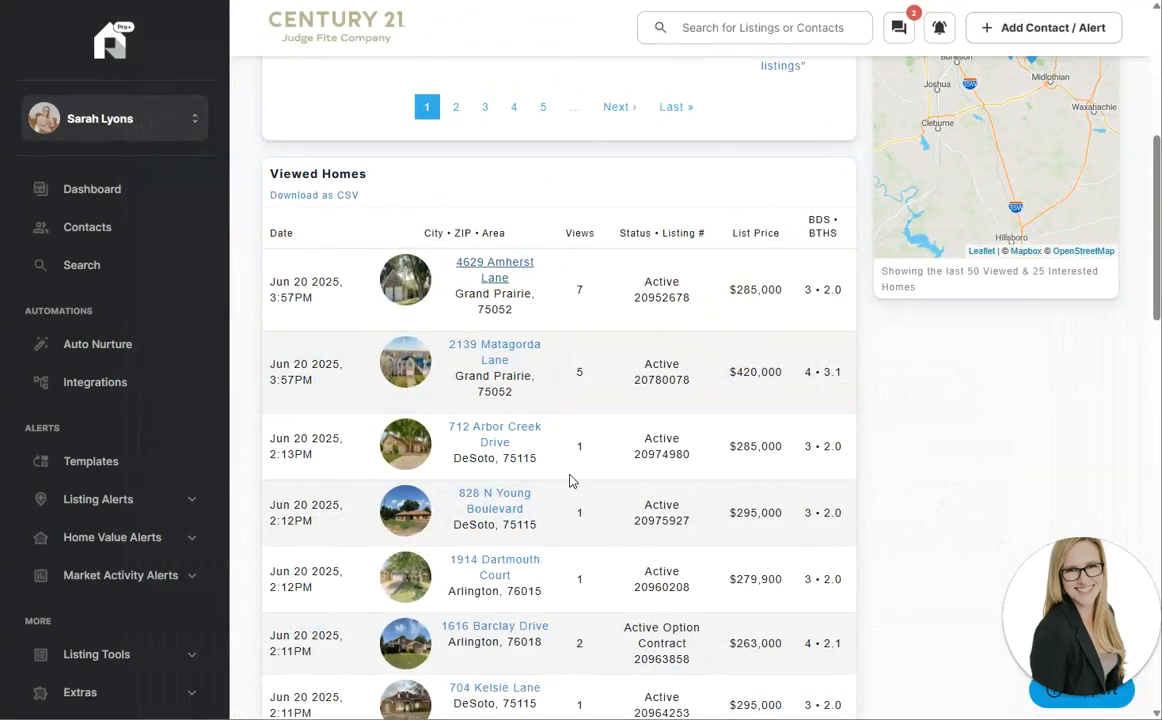
scroll(620, 521, down, 5)
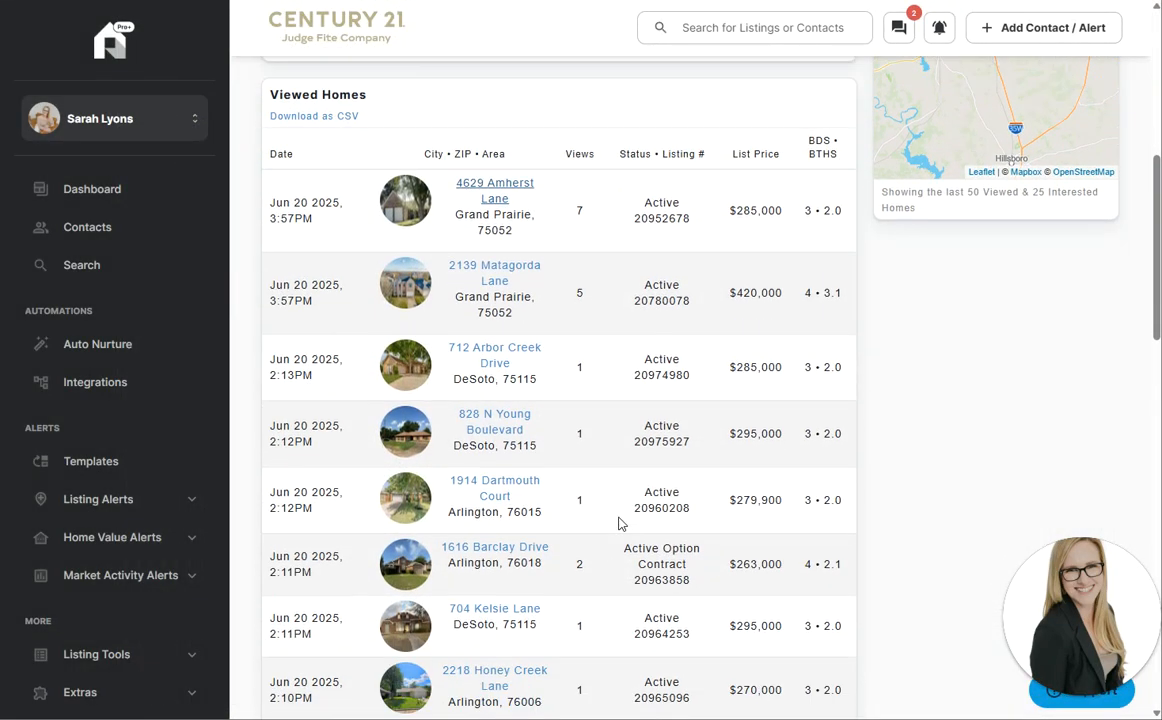
scroll(620, 521, down, 3)
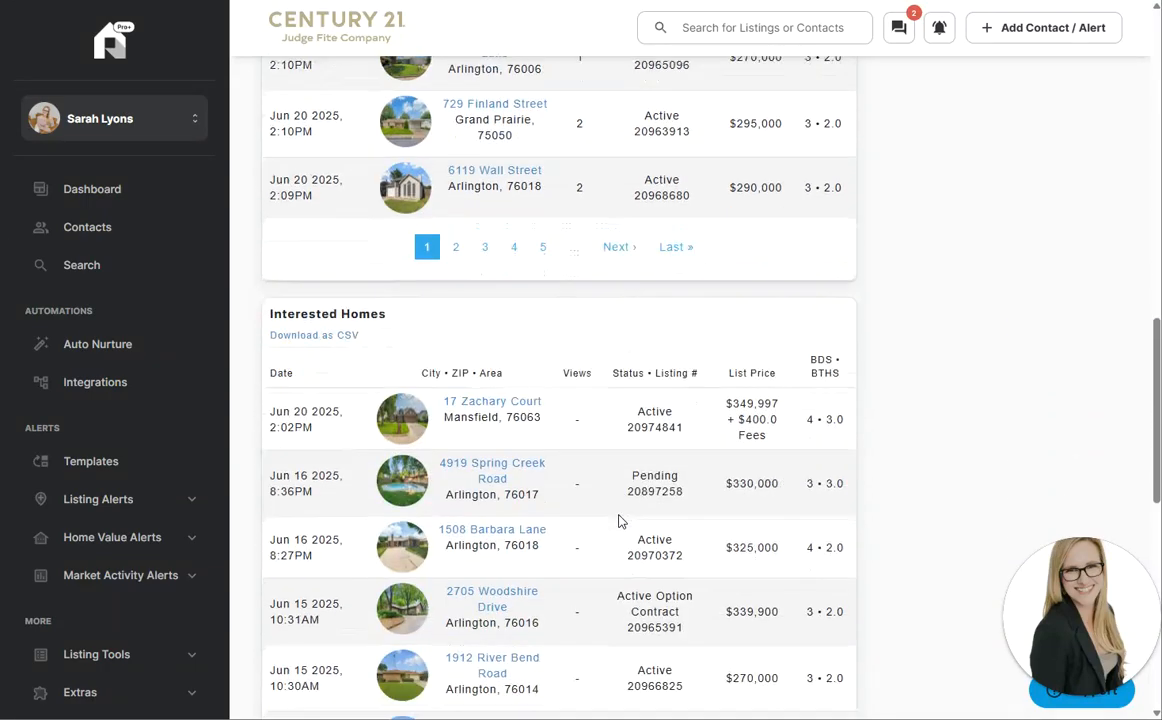
scroll(686, 511, down, 8)
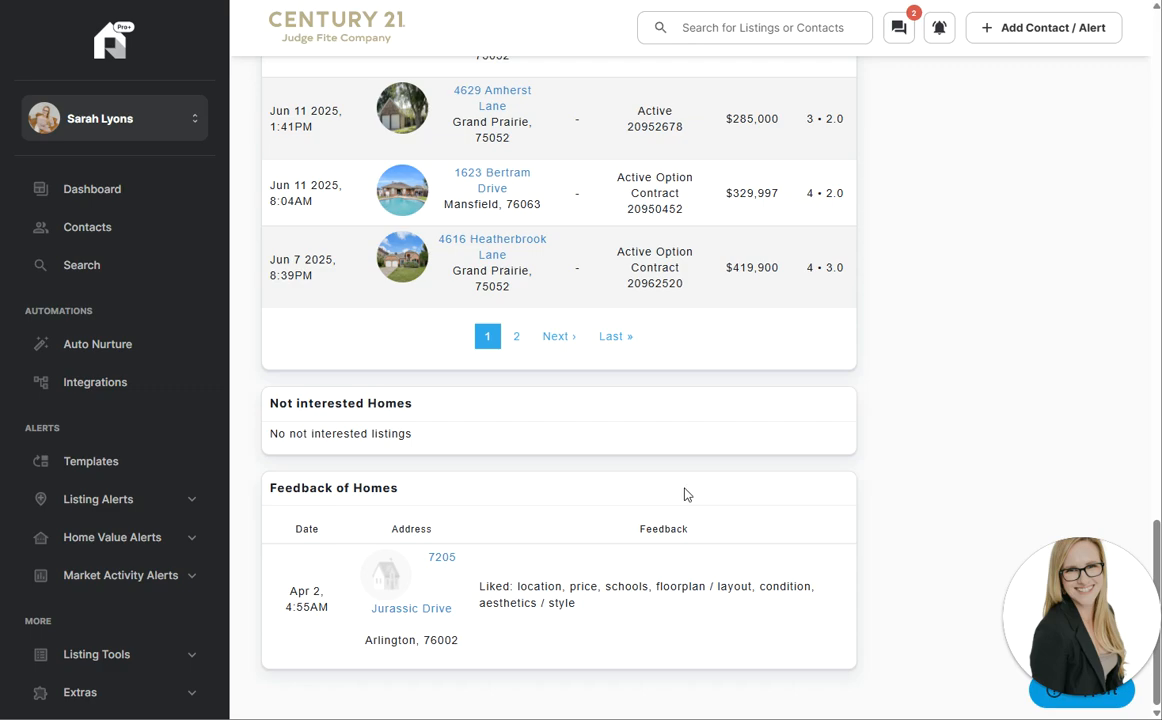
scroll(686, 494, up, 20)
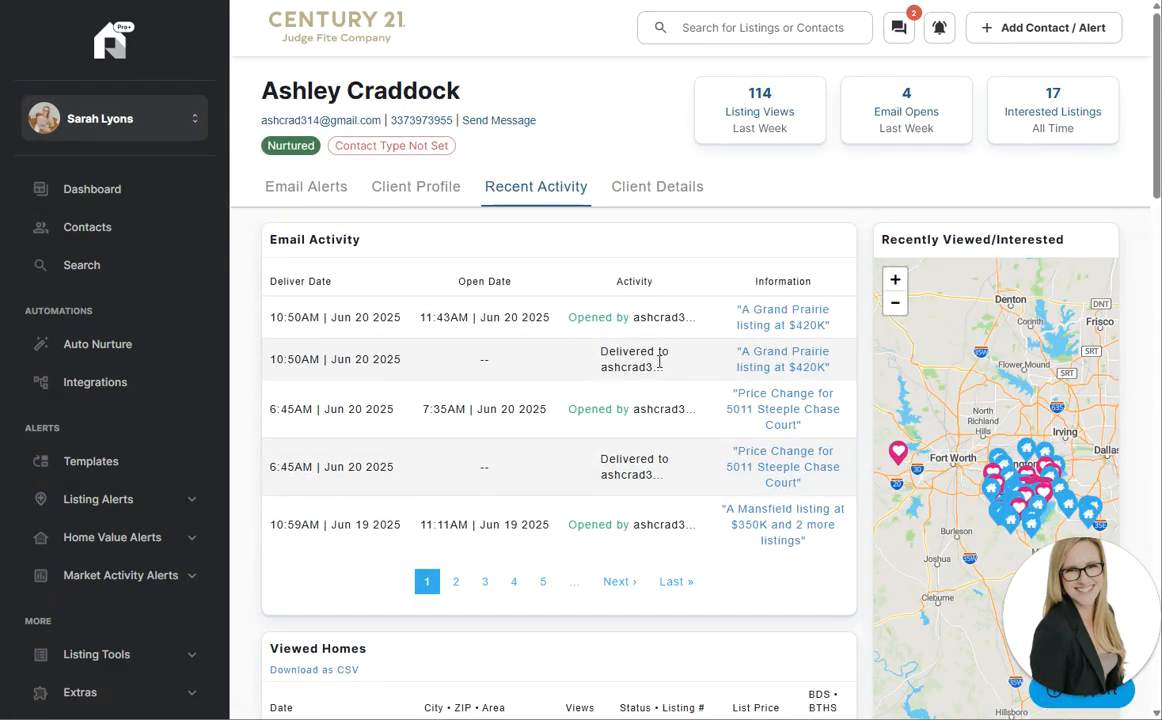
scroll(659, 362, down, 1)
scroll(1037, 400, up, 3)
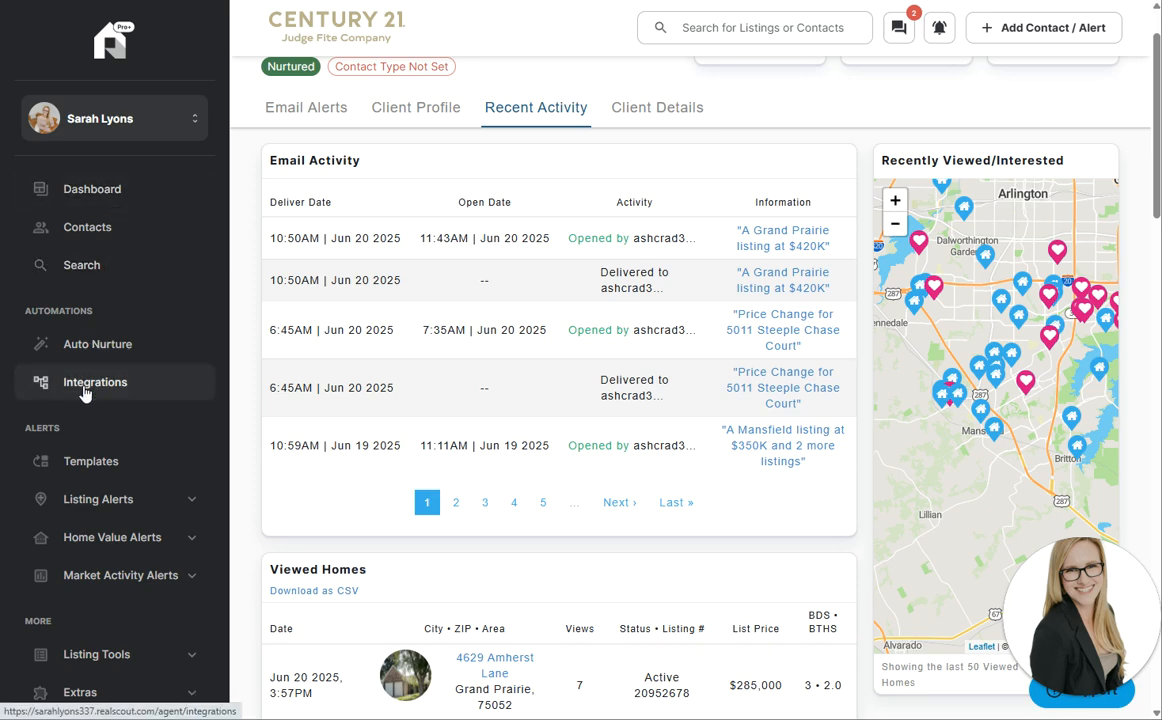
scroll(85, 390, down, 1)
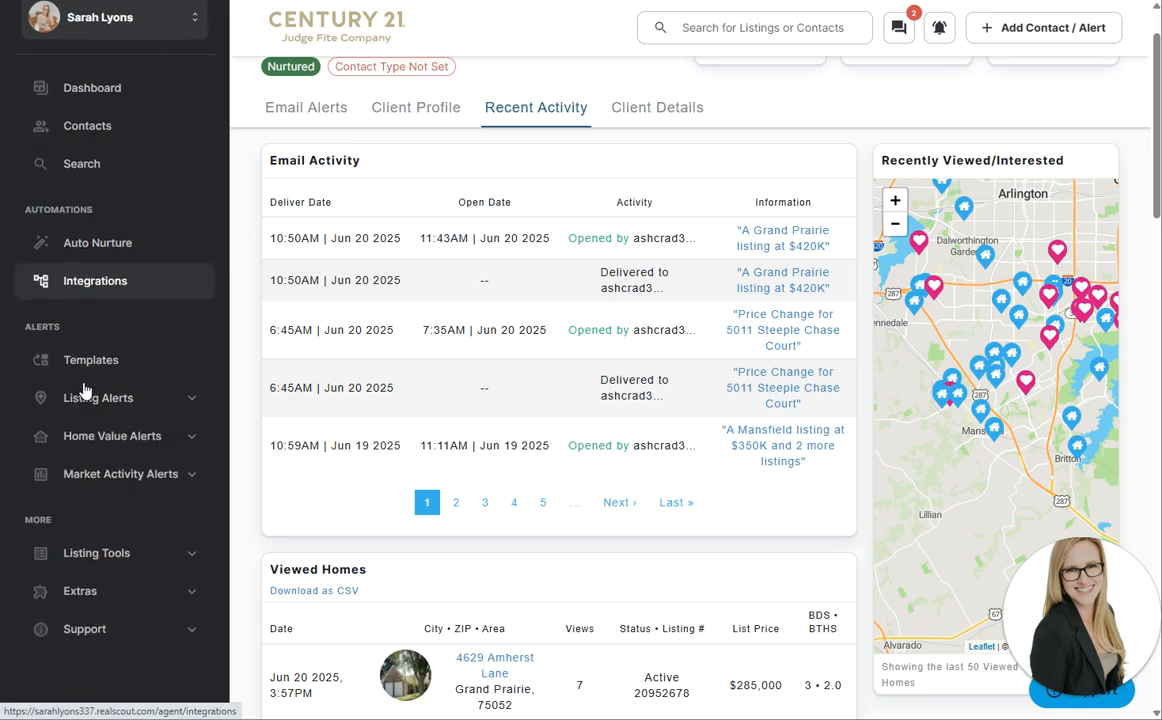